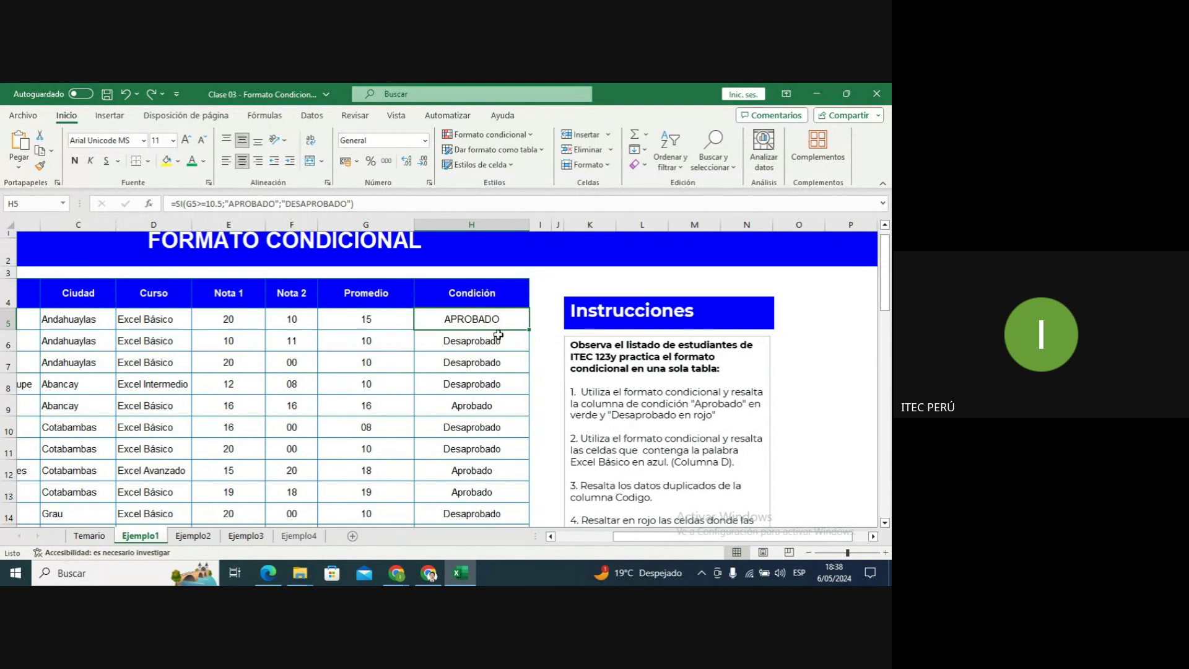
# Check cells H6 and H5 in the Condición column, switch to the Google Meet call to read the chat messages, and return to Excel.
pyautogui.click(499, 340)
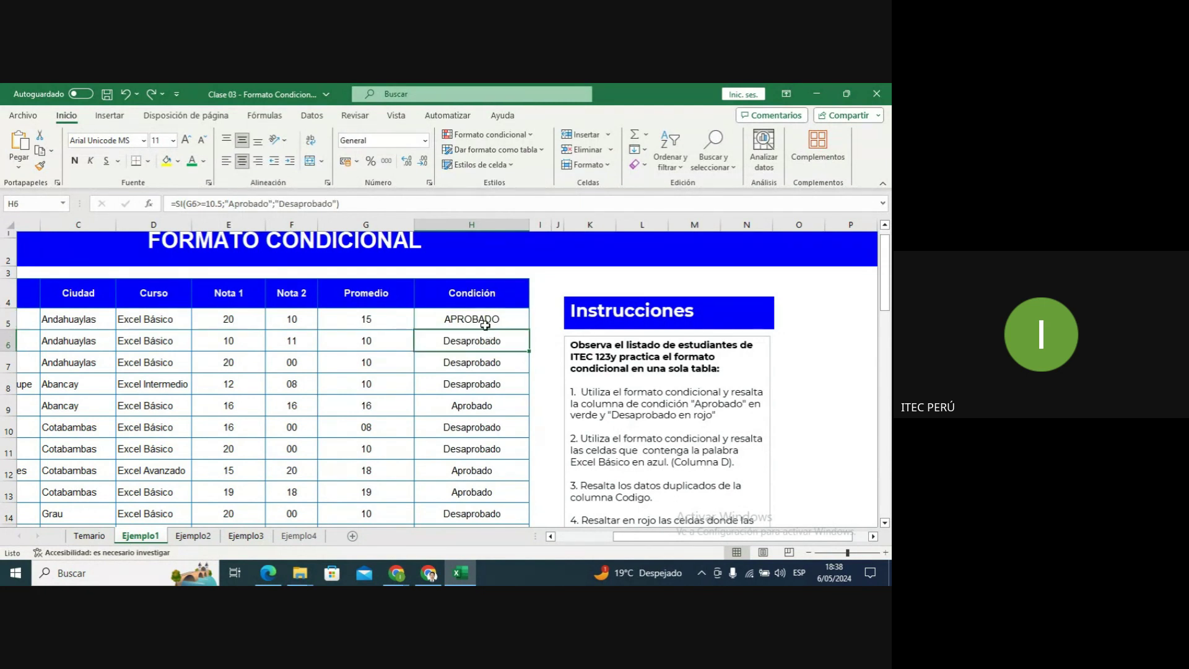
pyautogui.click(482, 319)
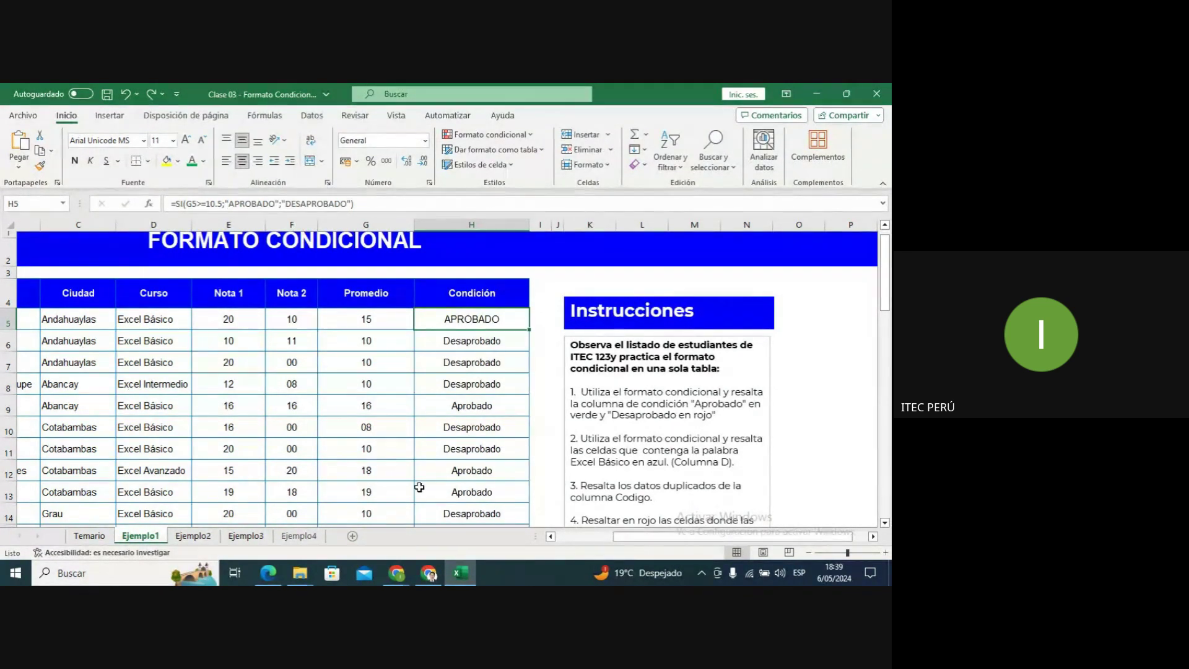
pyautogui.click(399, 575)
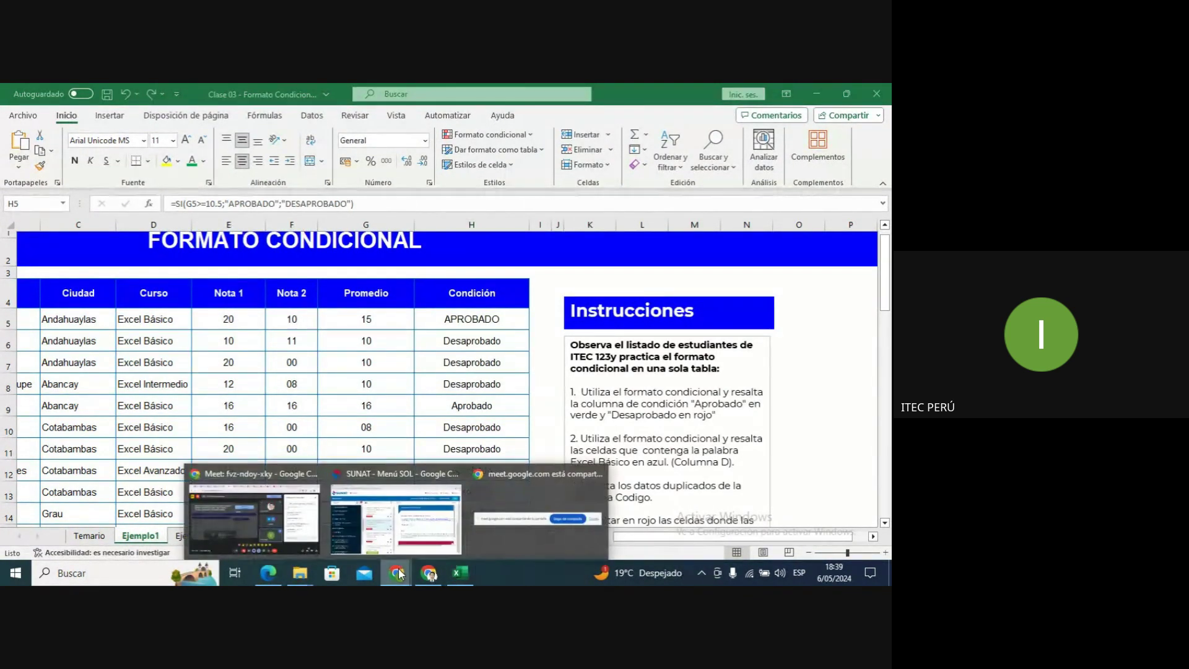
pyautogui.click(300, 520)
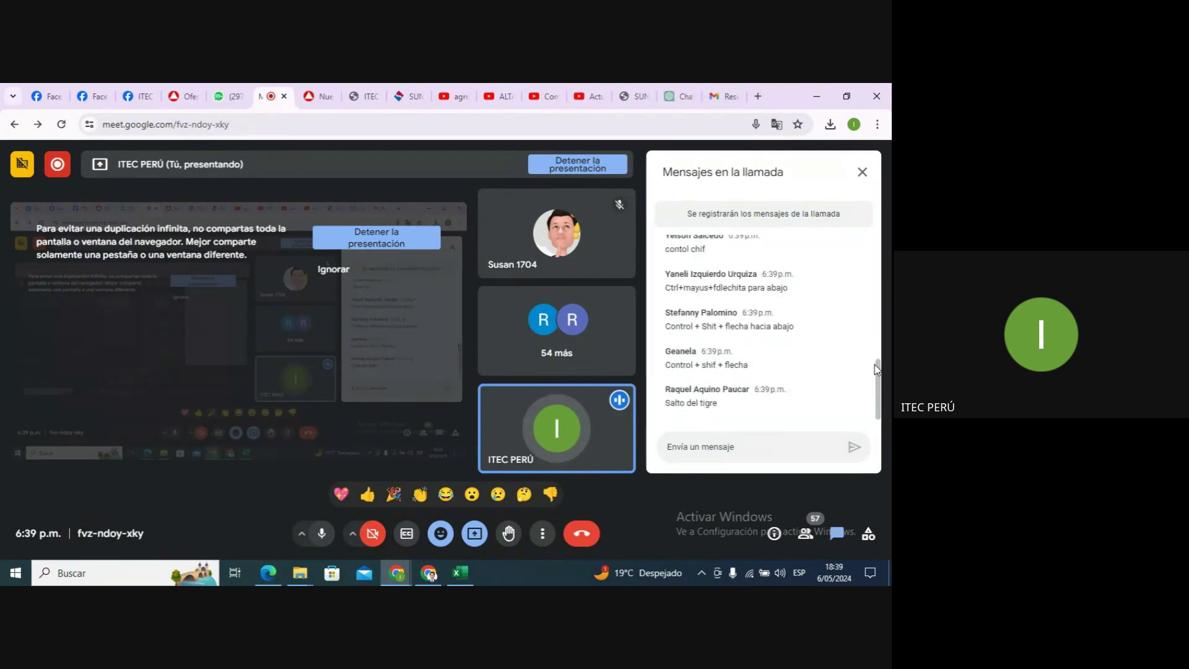
pyautogui.scroll(3, 874, 346)
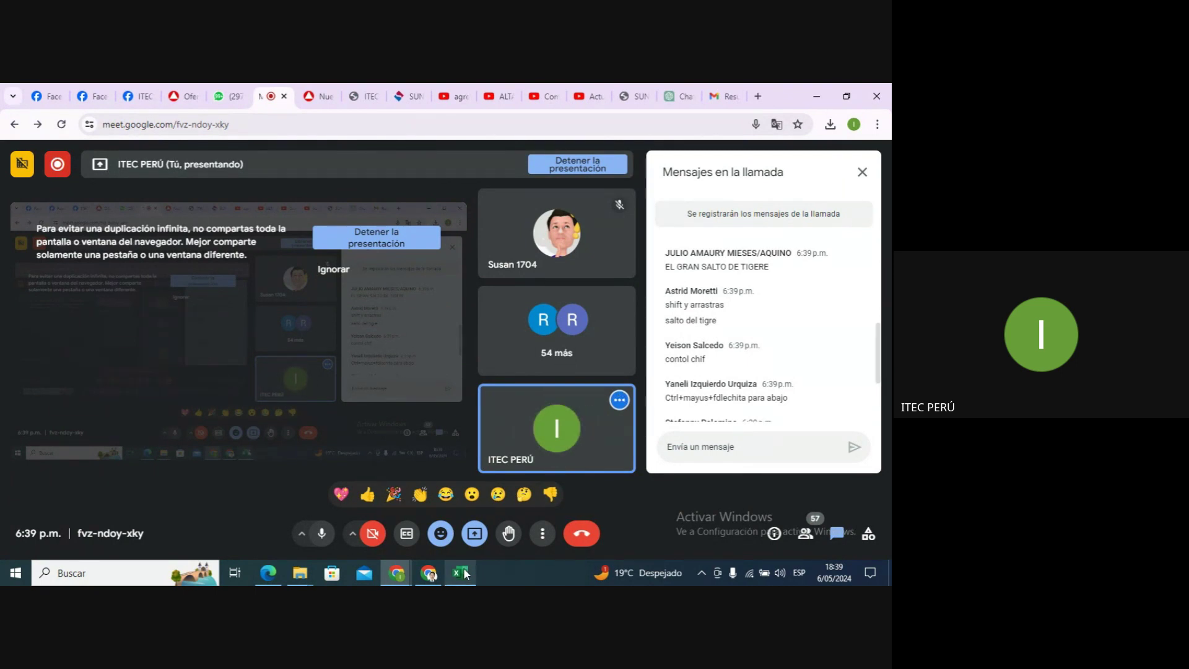
pyautogui.moveTo(464, 573)
pyautogui.click(489, 534)
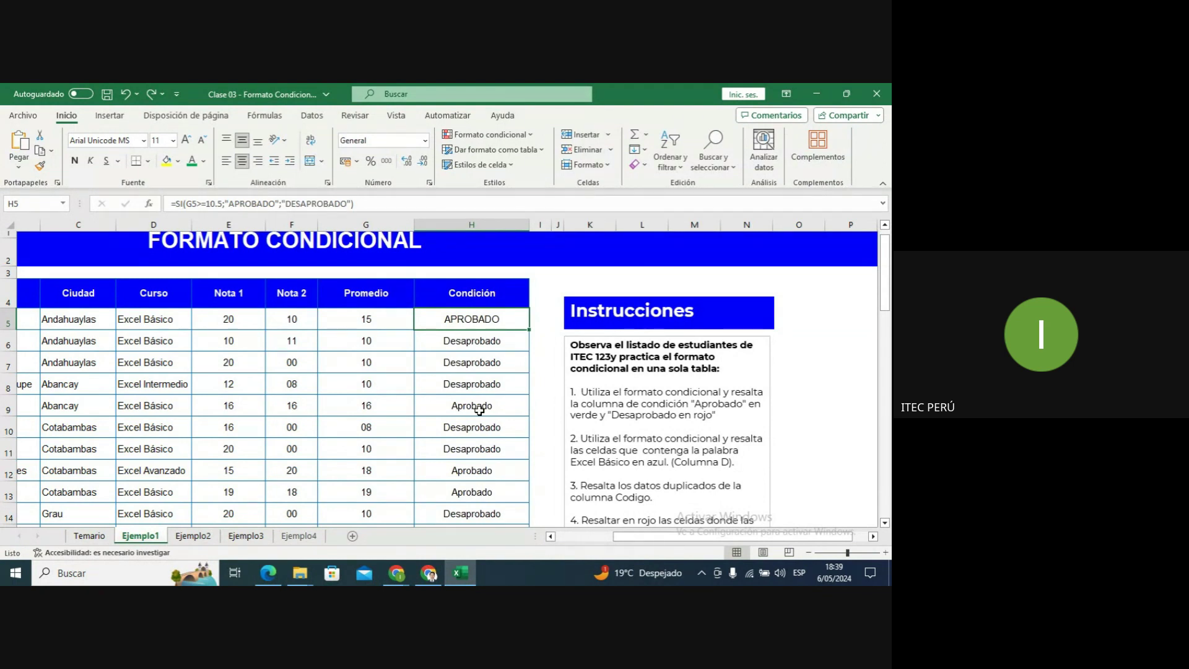
# Start an "Es igual a" highlight rule for the value APROBADO on the Condición cells H5:H51.
pyautogui.hotkey('ctrl', 'shift', 'Down')
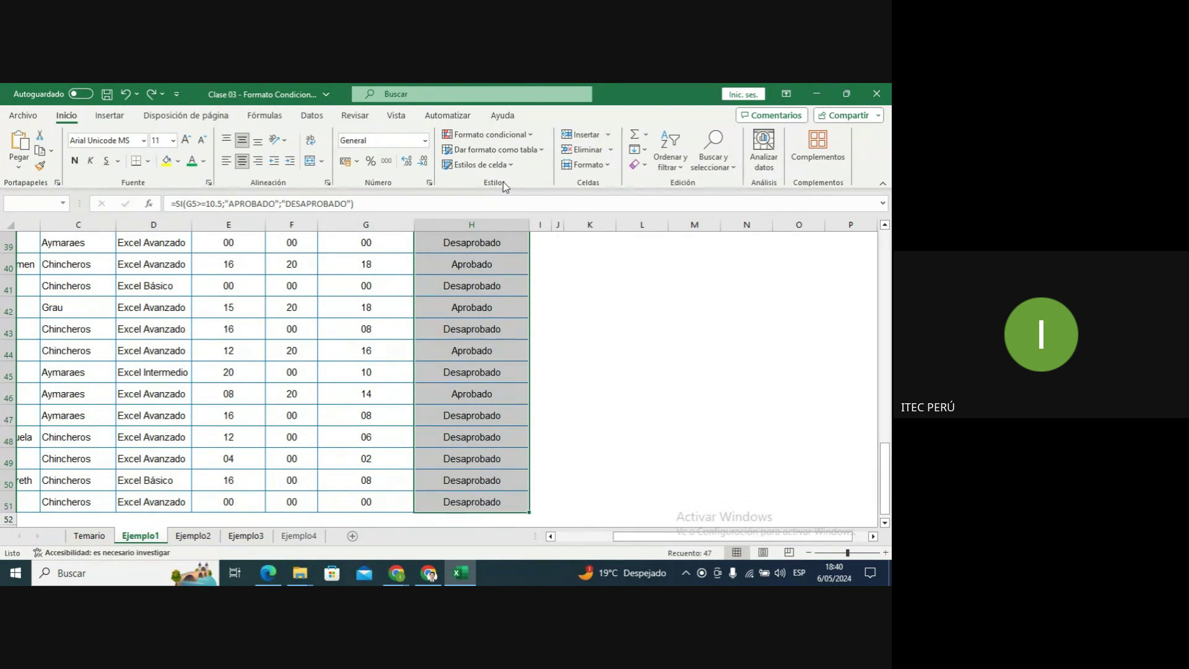
pyautogui.click(529, 136)
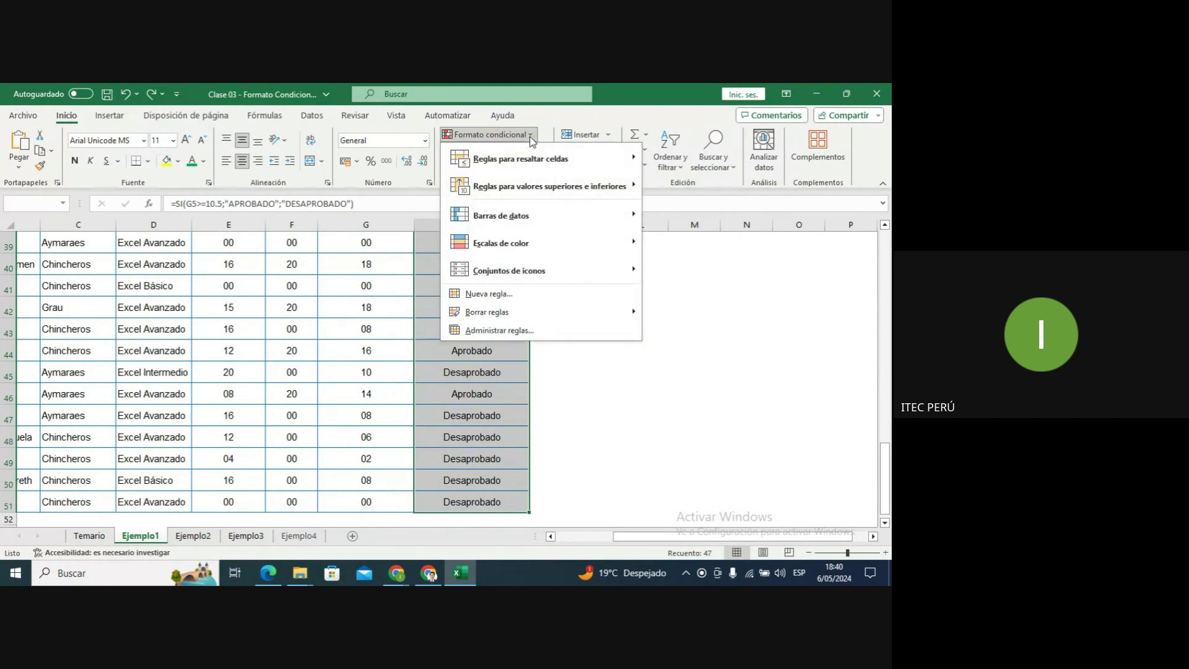
pyautogui.moveTo(559, 163)
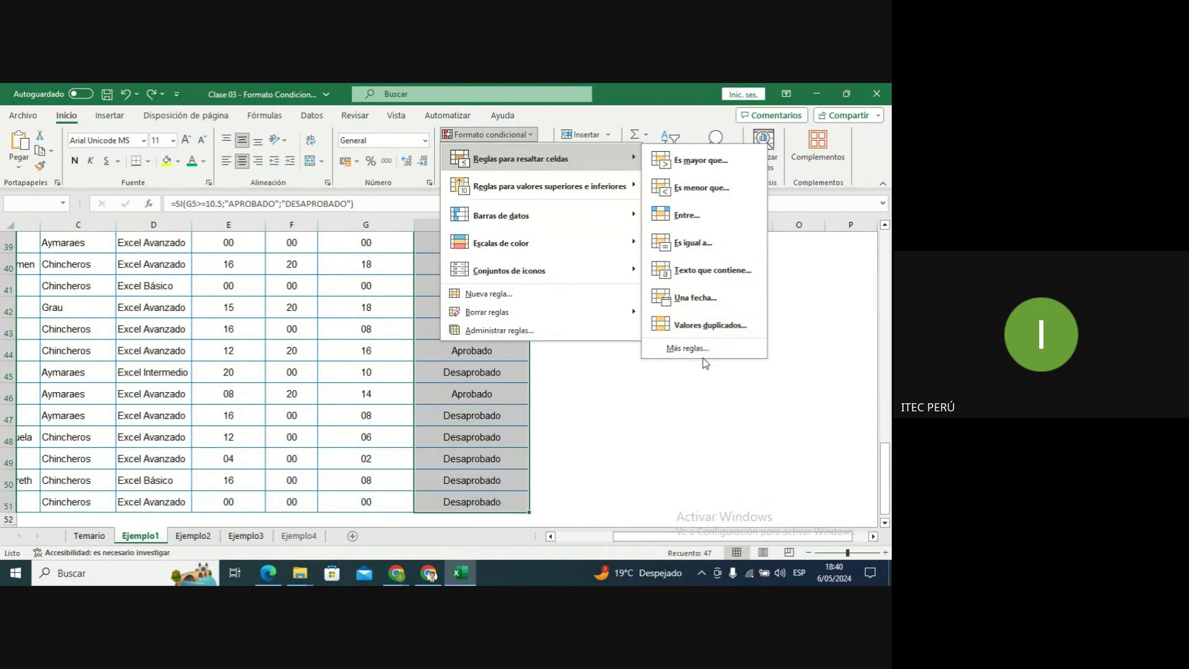
pyautogui.click(716, 240)
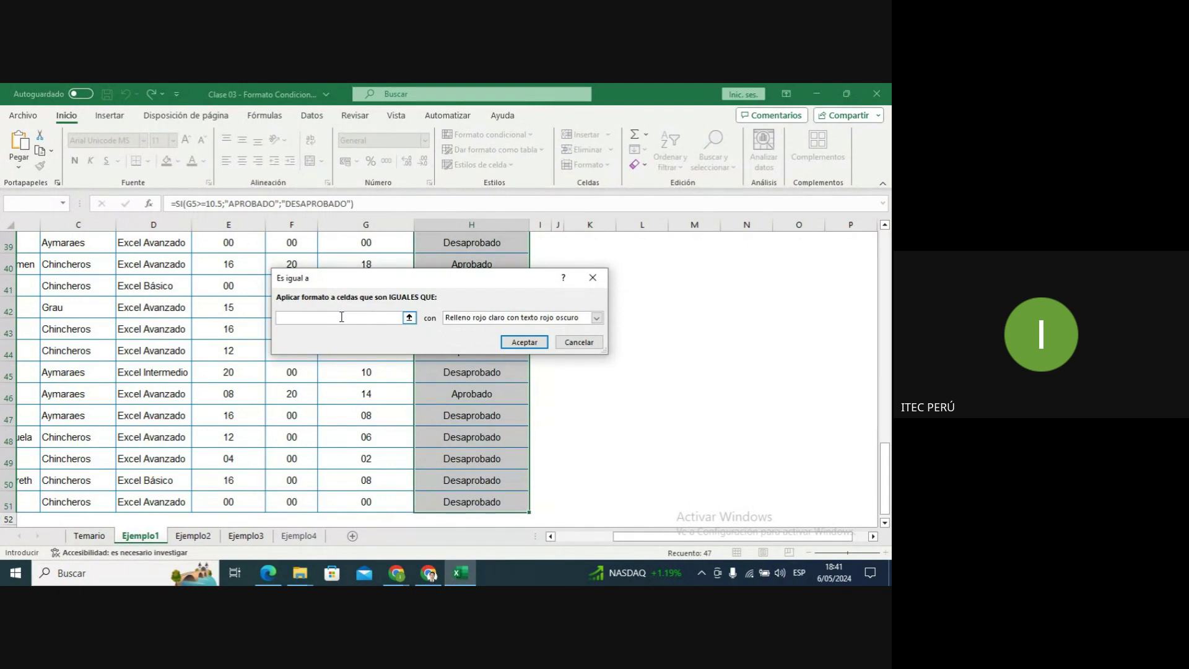
pyautogui.write('a')
pyautogui.press('BackSpace')
pyautogui.write('APROBADO')
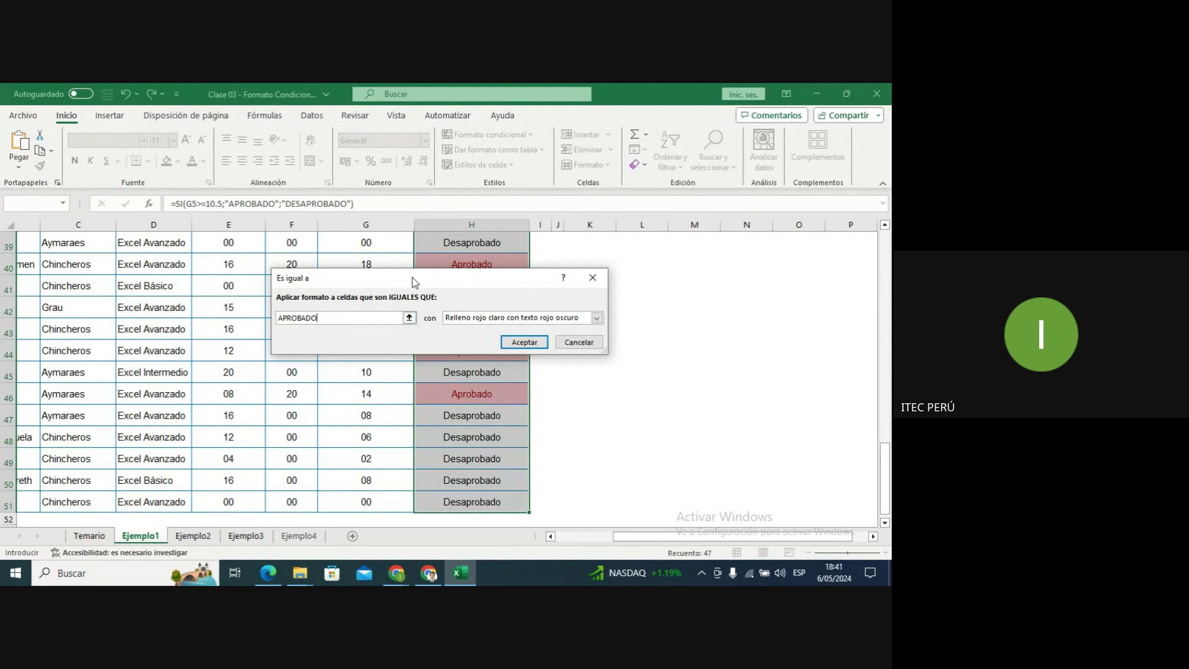
pyautogui.moveTo(418, 282); pyautogui.dragTo(670, 287)
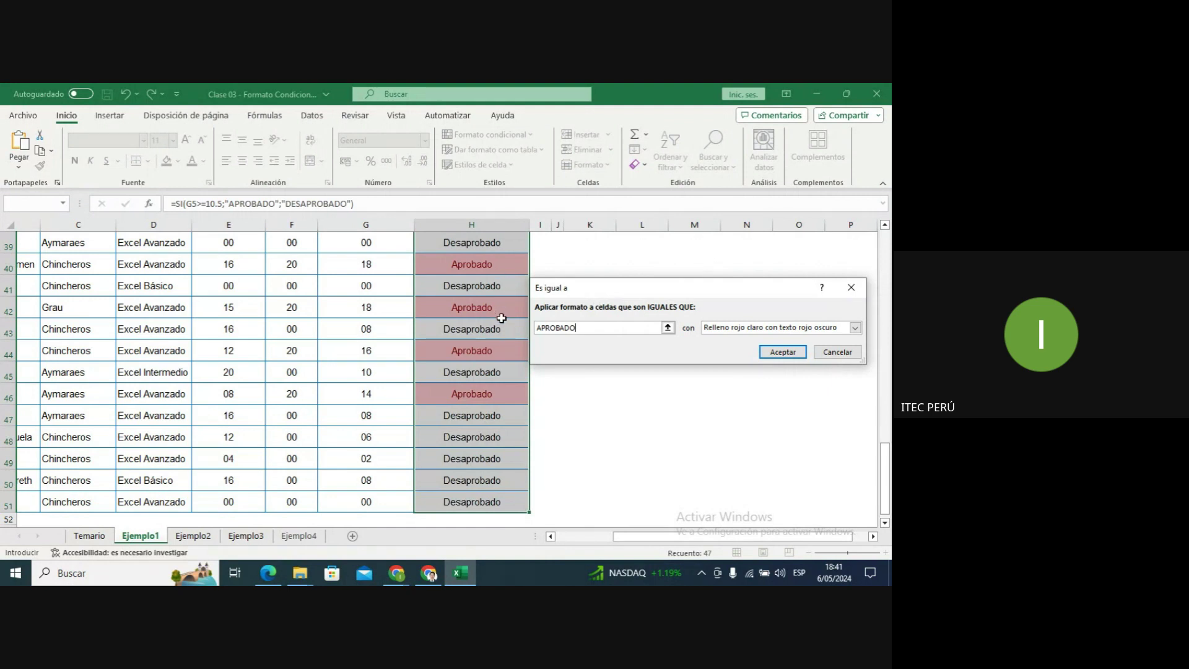
pyautogui.moveTo(580, 292); pyautogui.dragTo(337, 284)
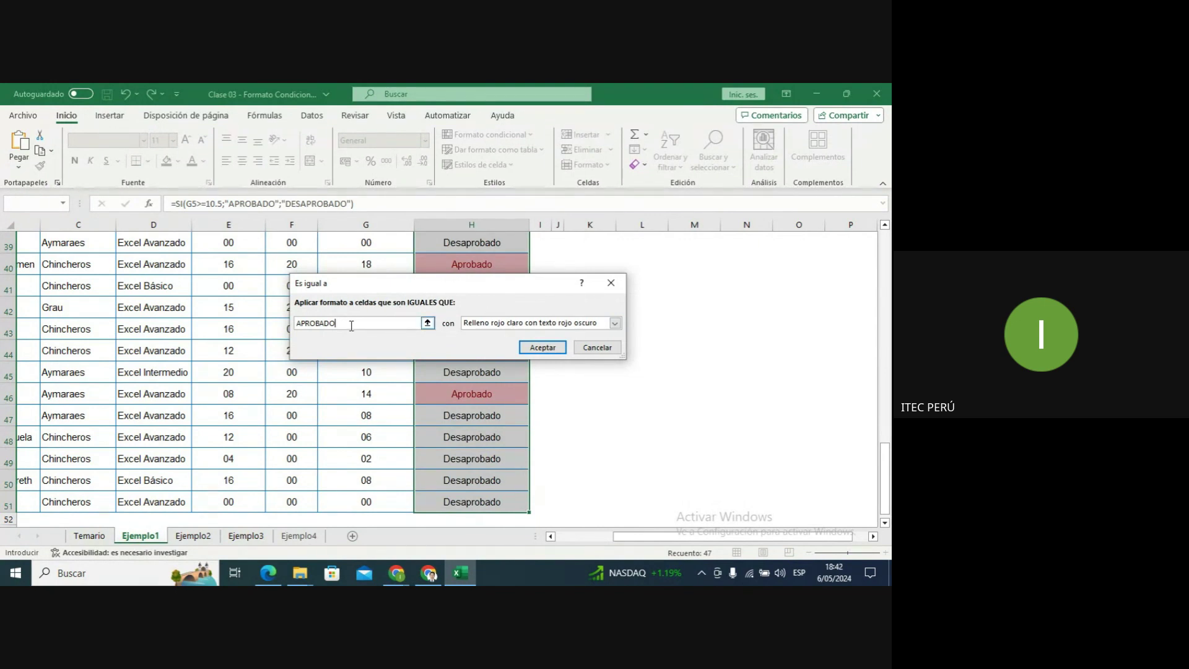
# Give the APROBADO rule a custom format with green Negrita font and apply it.
pyautogui.click(503, 323)
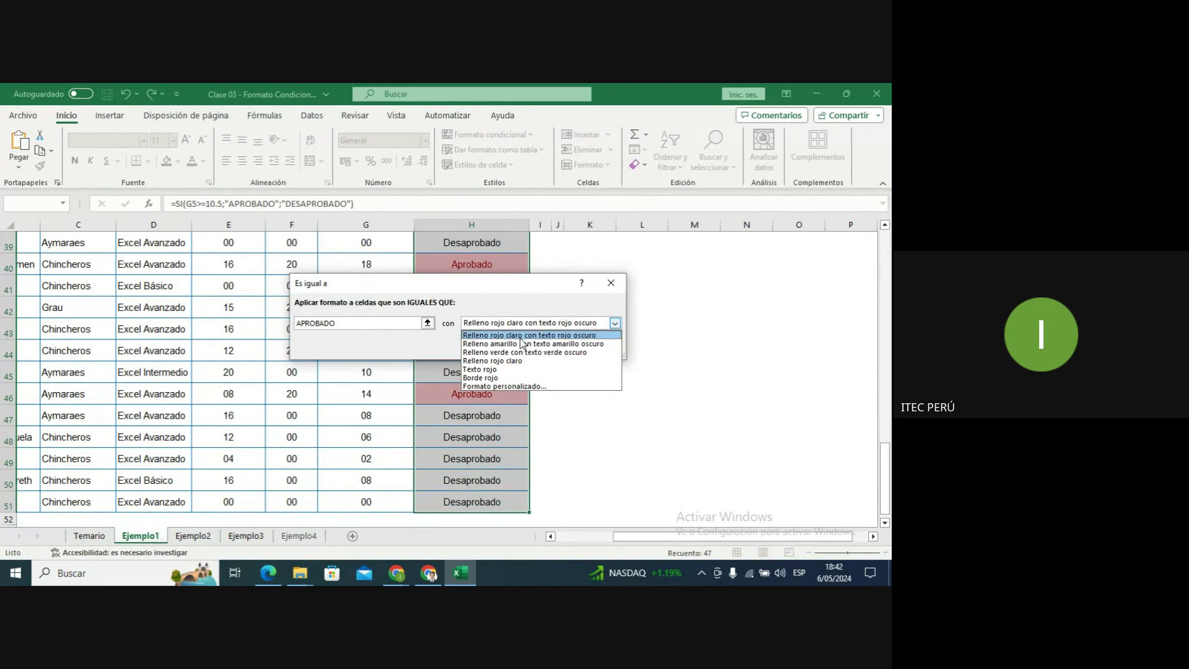
pyautogui.click(520, 387)
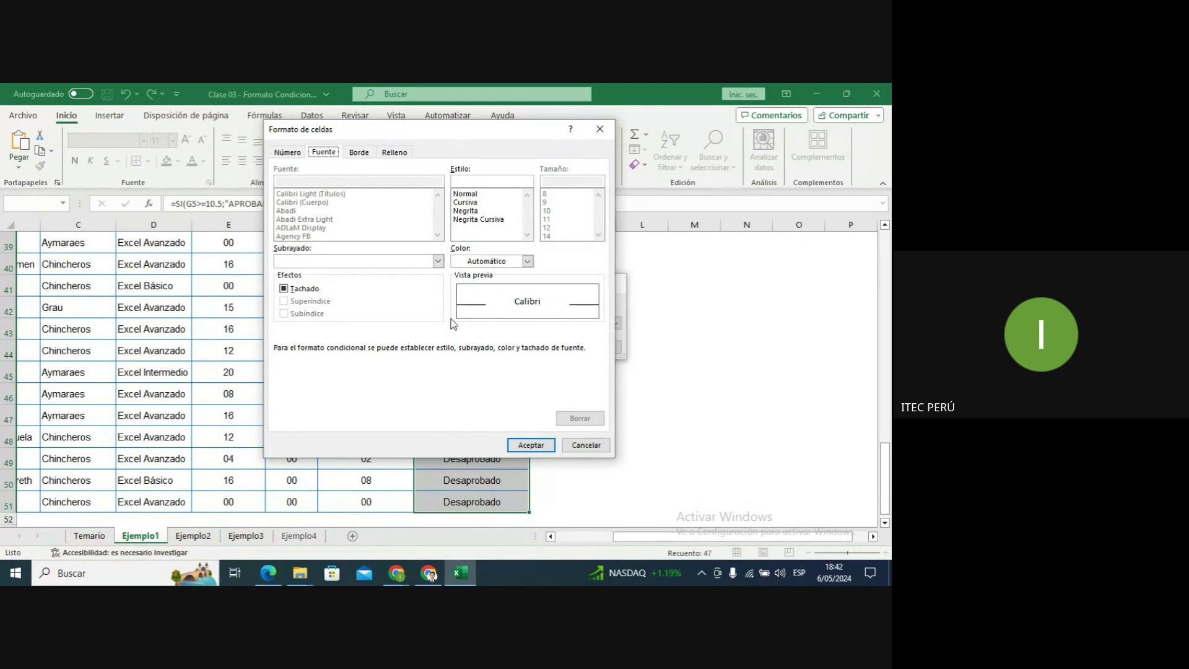
pyautogui.click(297, 155)
pyautogui.click(320, 156)
pyautogui.click(358, 156)
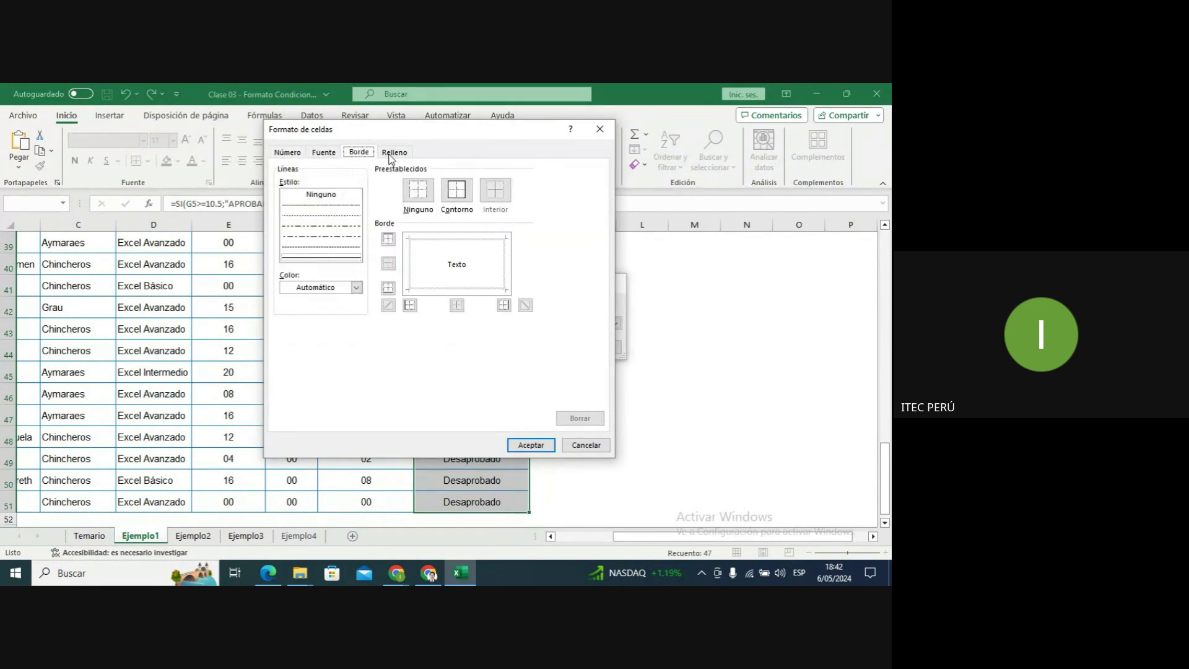
pyautogui.click(393, 154)
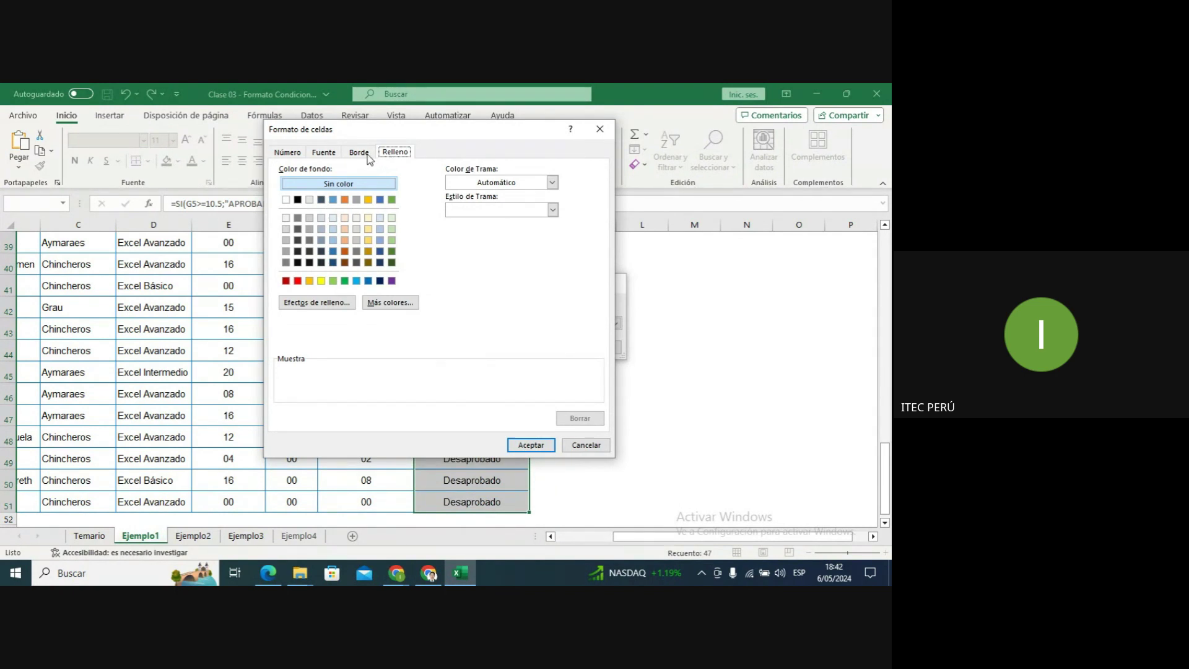
pyautogui.click(372, 155)
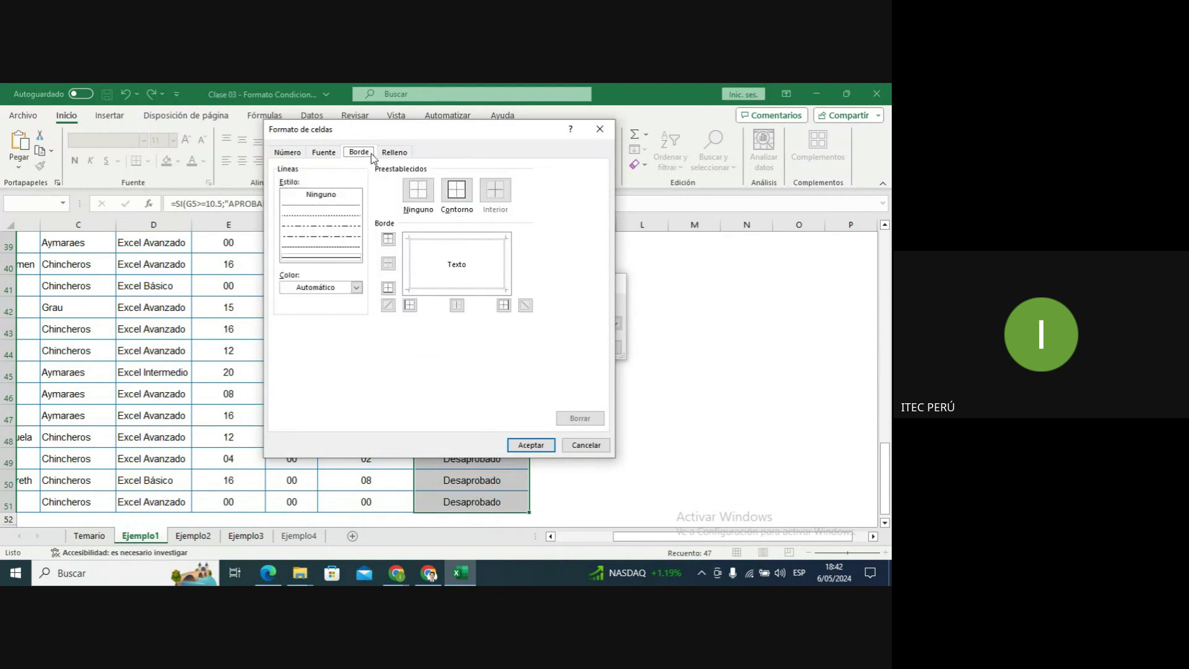
pyautogui.click(334, 156)
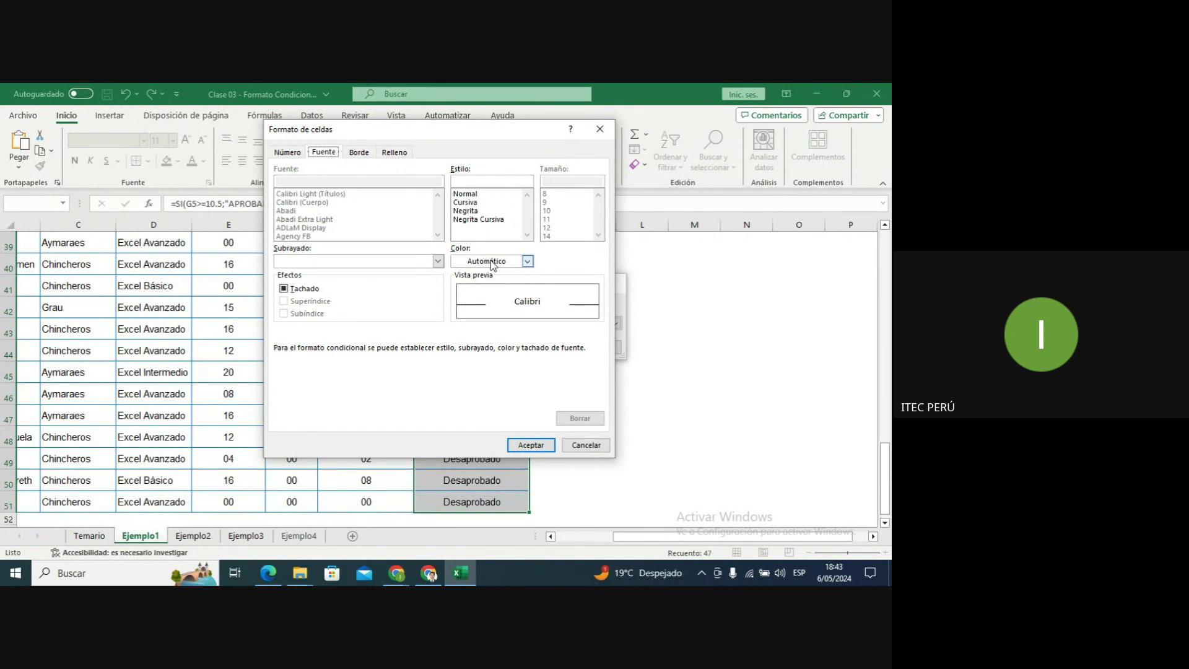
pyautogui.click(526, 262)
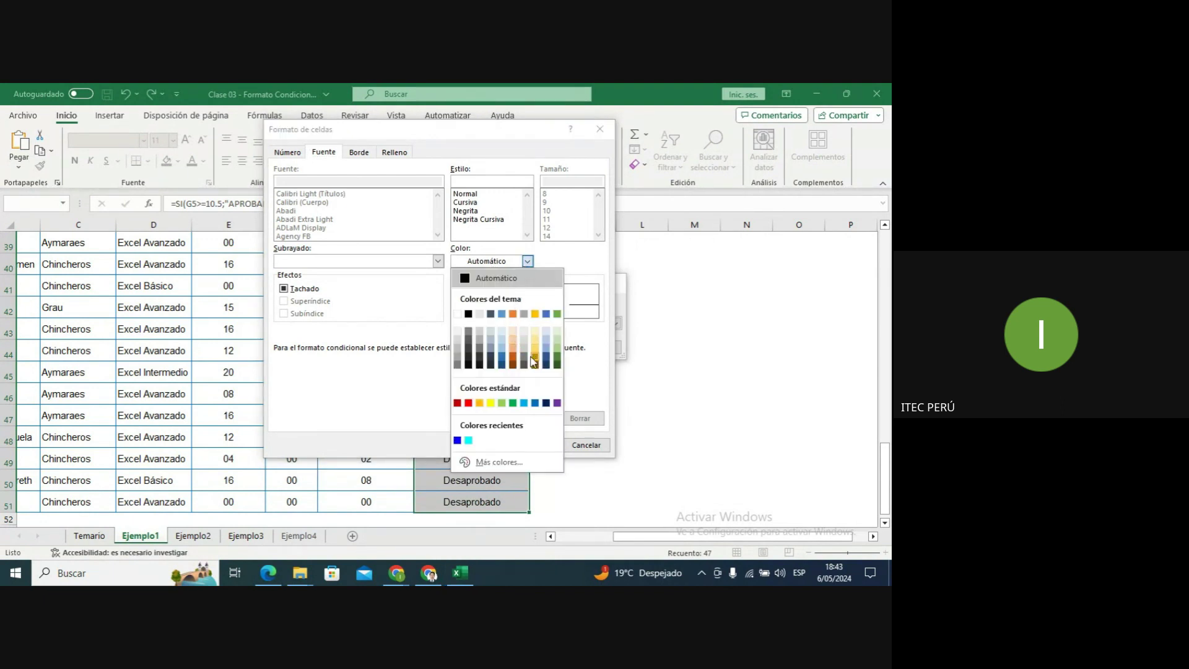
pyautogui.click(514, 402)
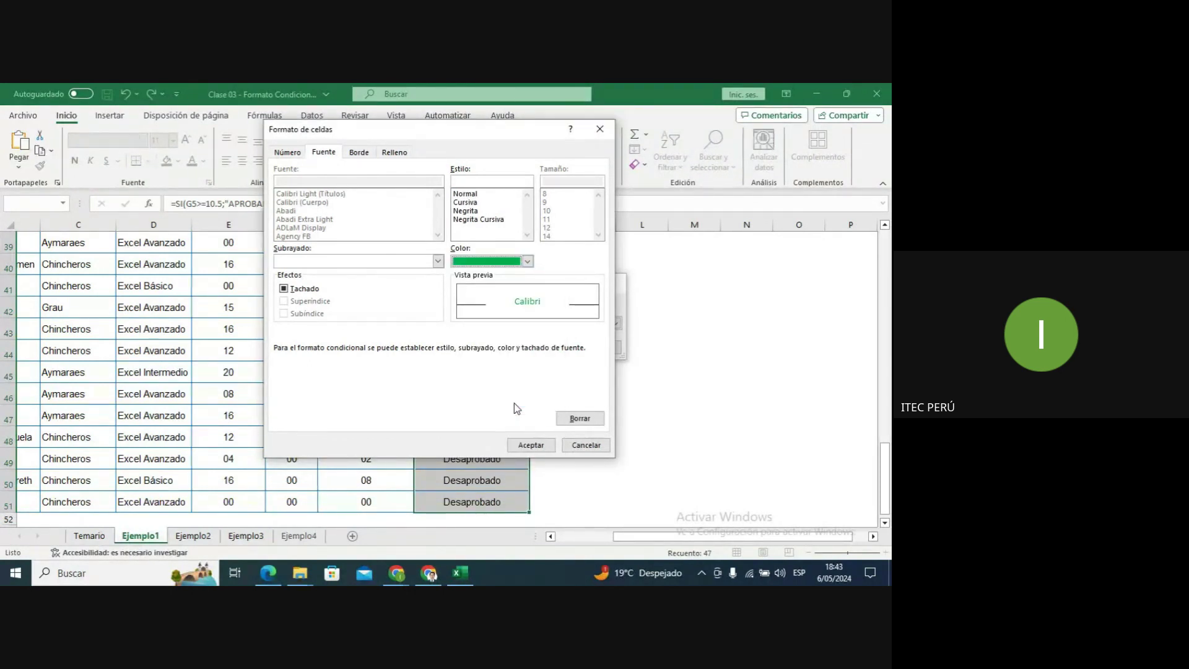
pyautogui.click(471, 212)
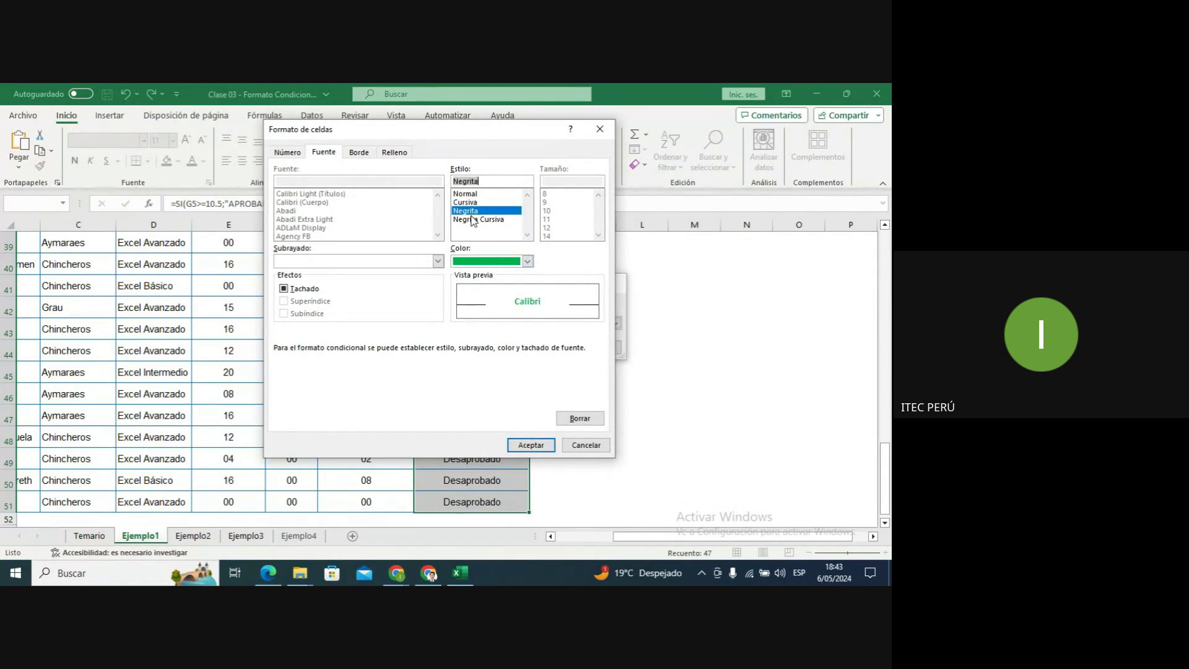
pyautogui.click(530, 445)
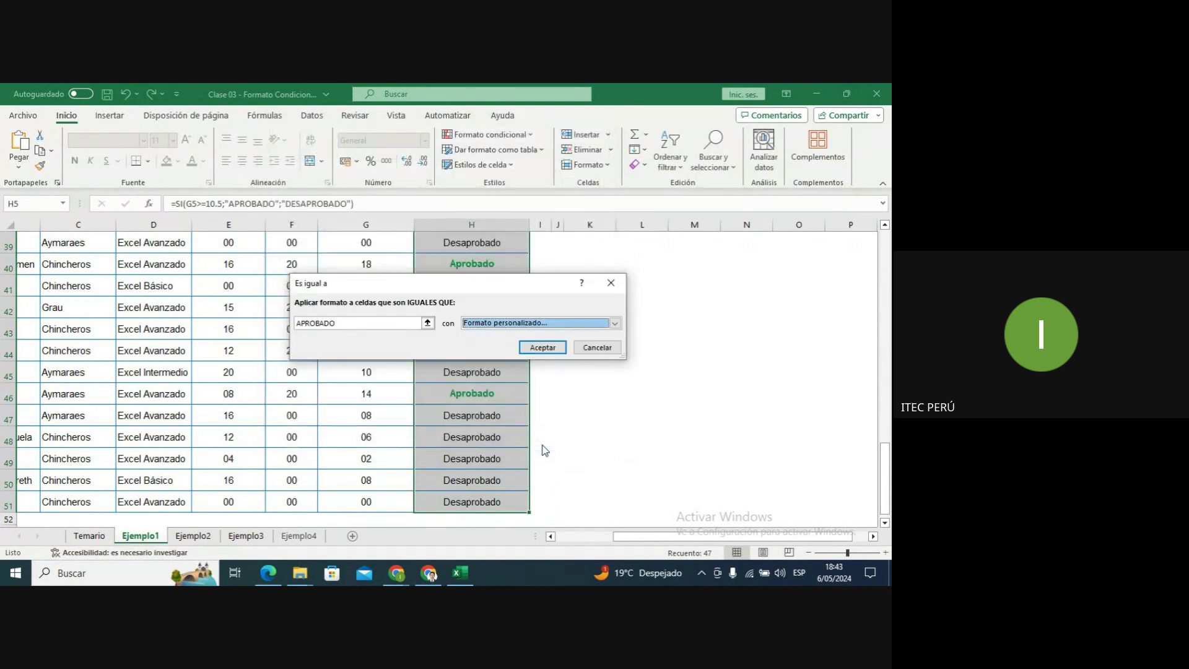
pyautogui.click(542, 347)
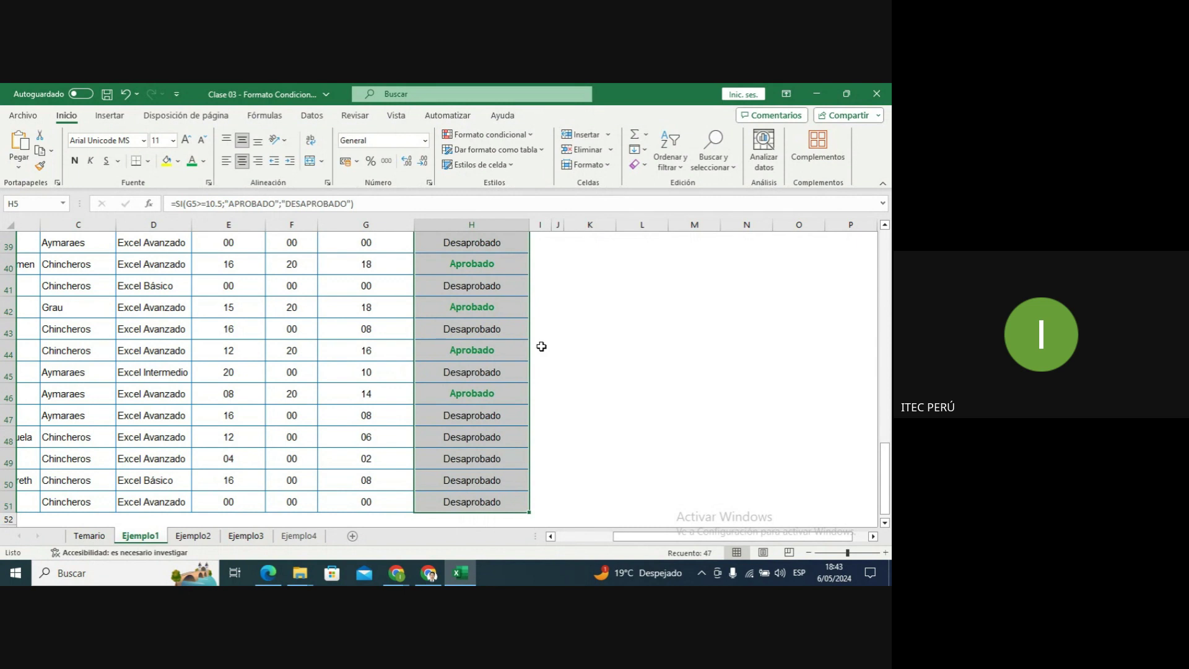
# Return to cell H5 and undo and redo the APROBADO conditional formatting.
pyautogui.moveTo(884, 449); pyautogui.dragTo(889, 238)
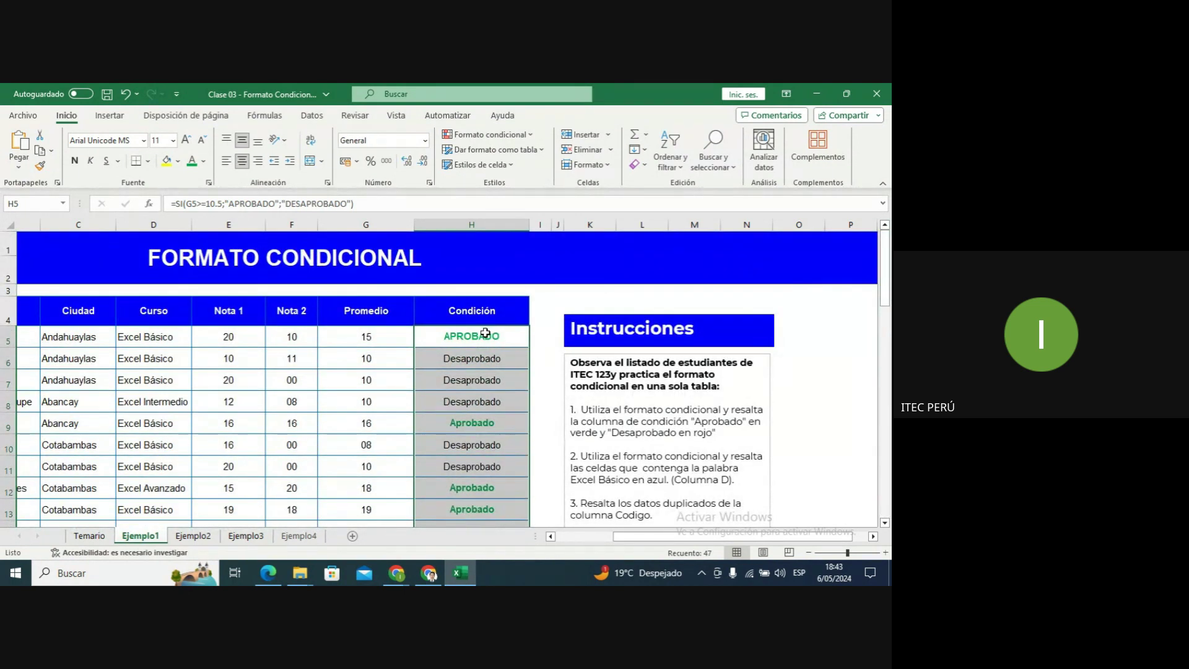
pyautogui.click(485, 333)
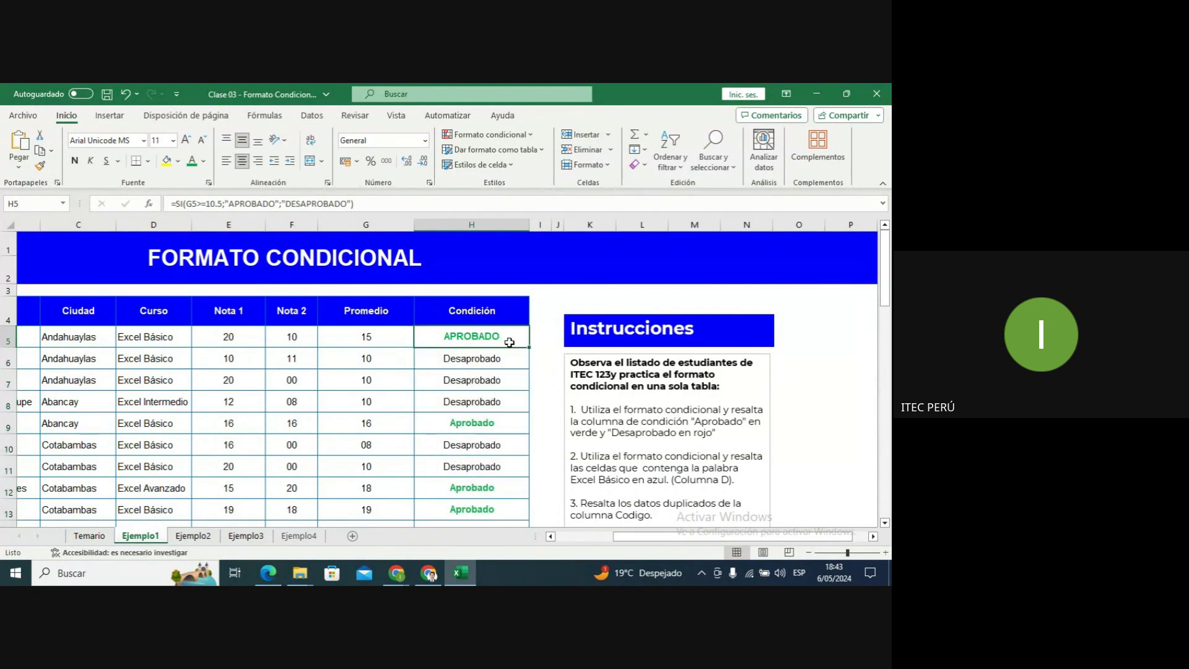
pyautogui.hotkey('ctrl', 'z')
pyautogui.hotkey('ctrl', 'y')
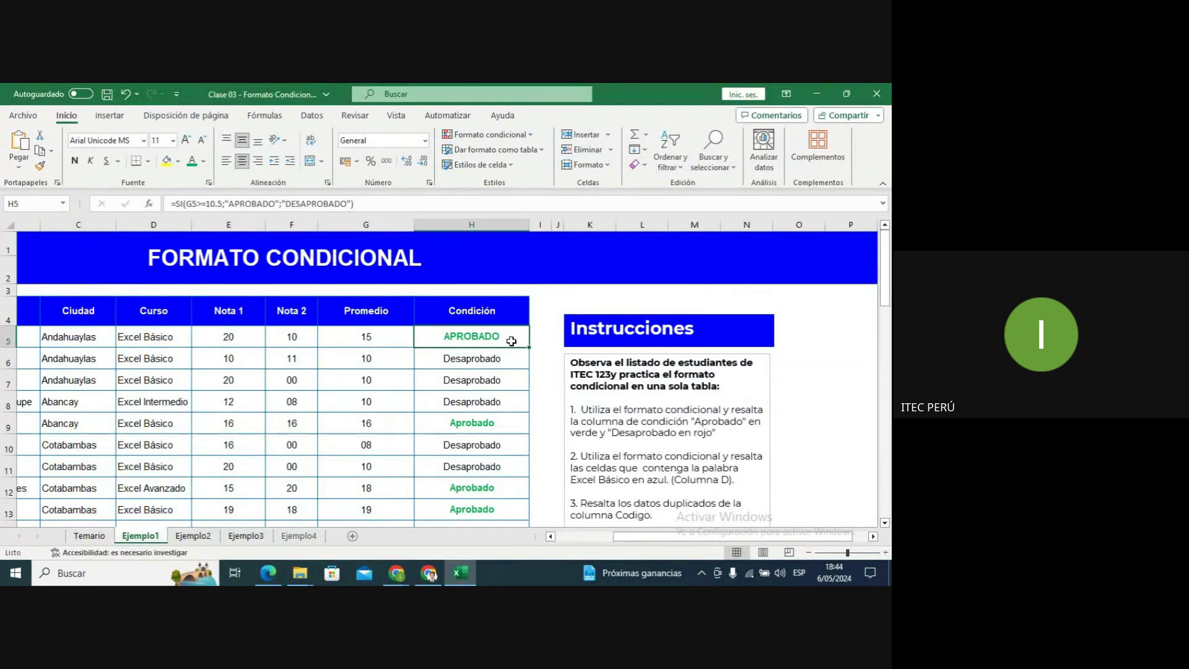
# Start another "Es igual a" highlight rule on H5:H51 for the value DESAPROBADO.
pyautogui.hotkey('ctrl', 'shift', 'Down')
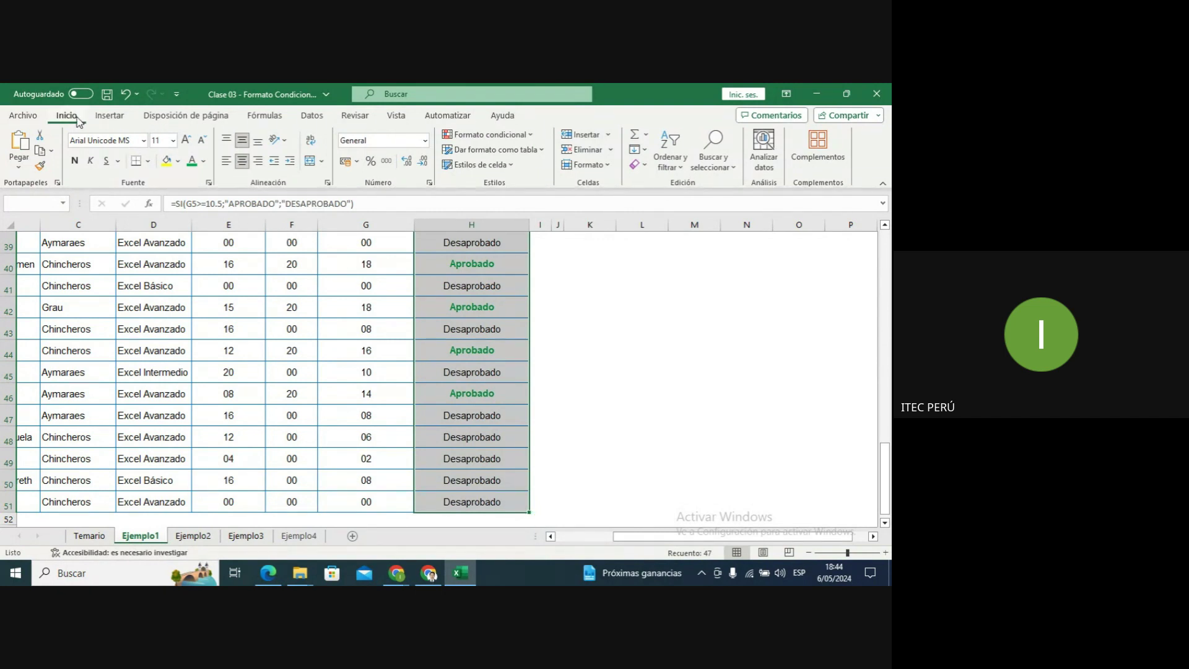
pyautogui.click(525, 135)
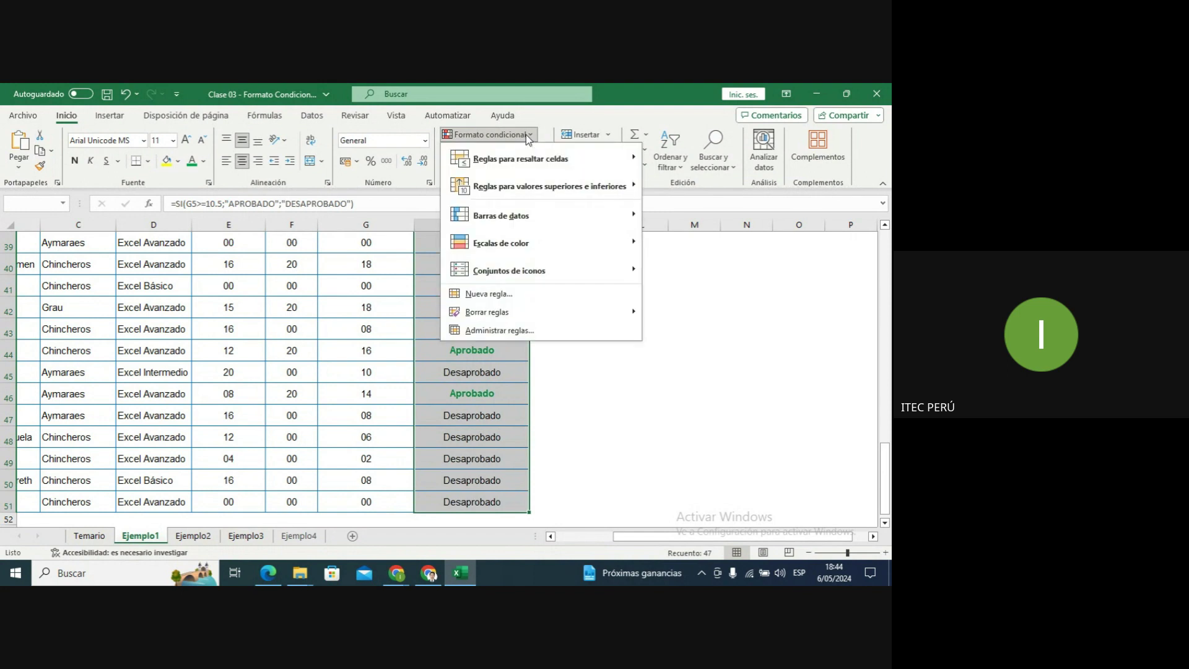
pyautogui.moveTo(533, 165)
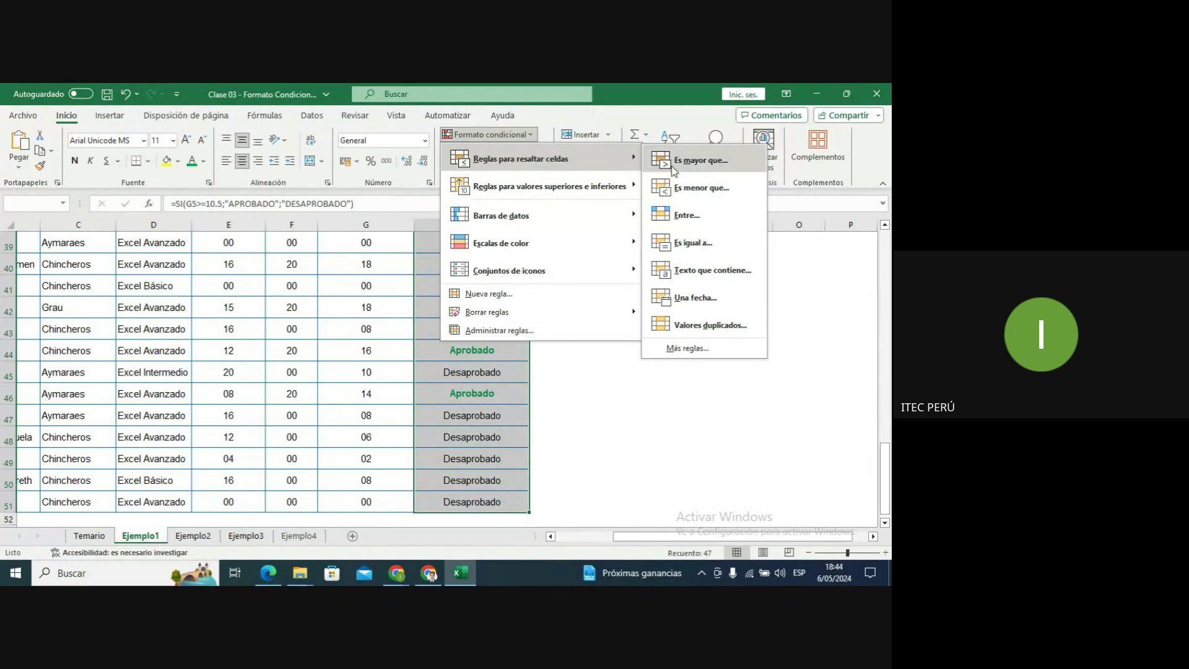
pyautogui.click(692, 245)
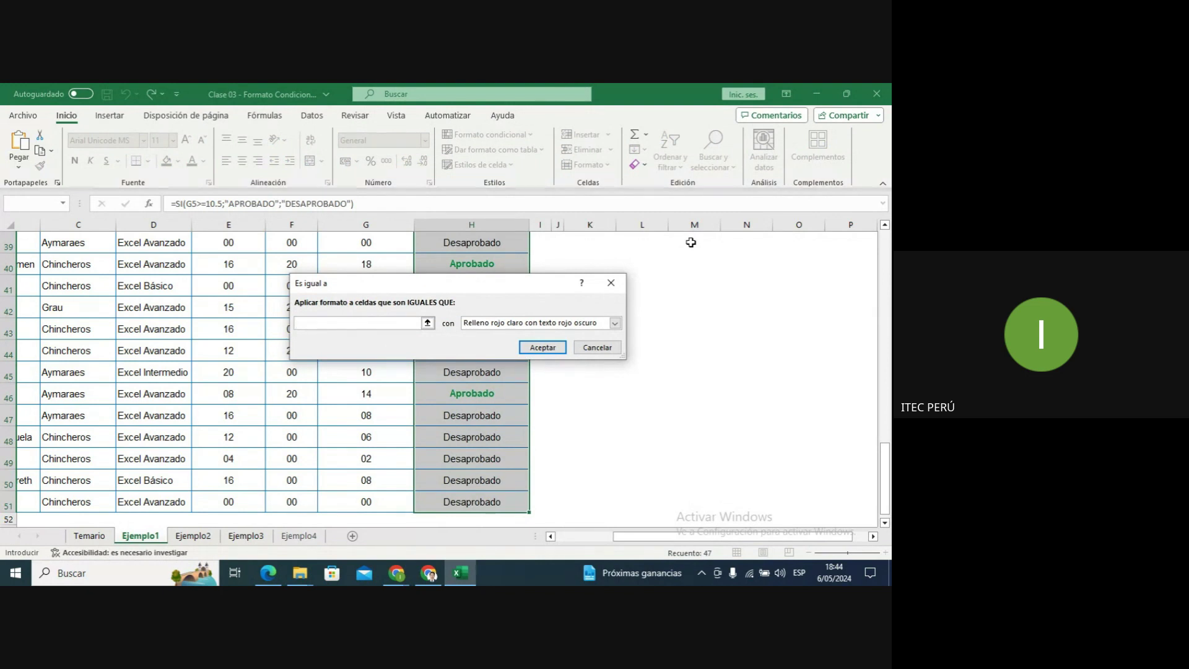
pyautogui.write('d')
pyautogui.press('BackSpace')
pyautogui.write('DESAPROBADO')
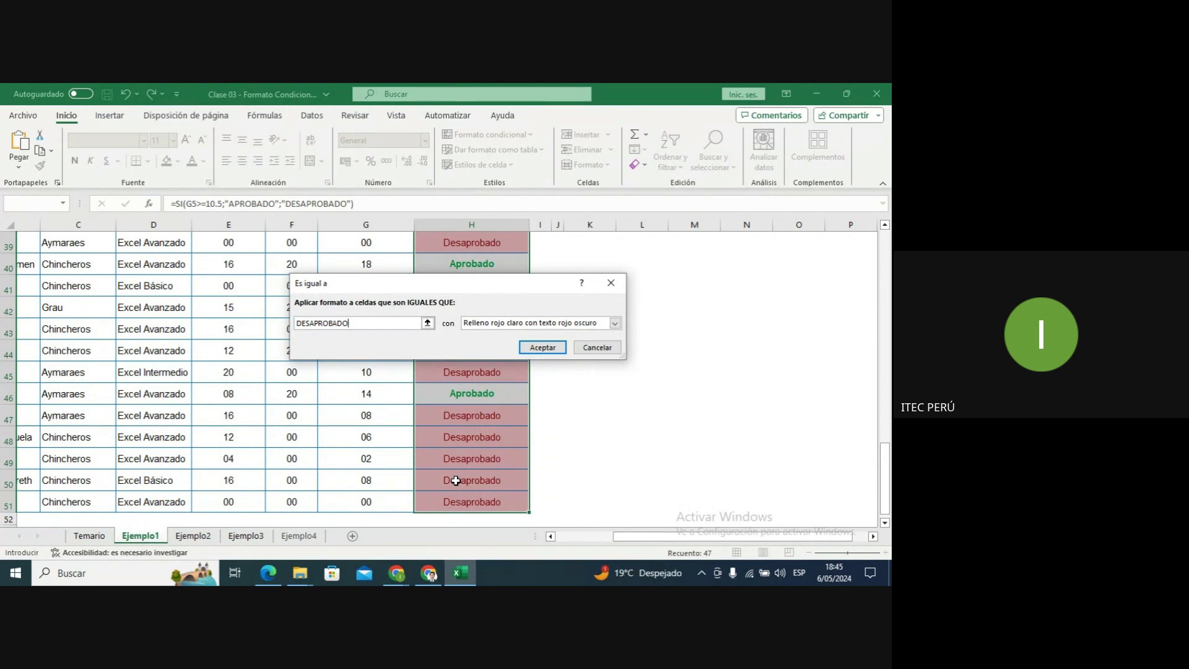
# Give the DESAPROBADO rule a custom format with red Negrita font and apply it.
pyautogui.click(503, 323)
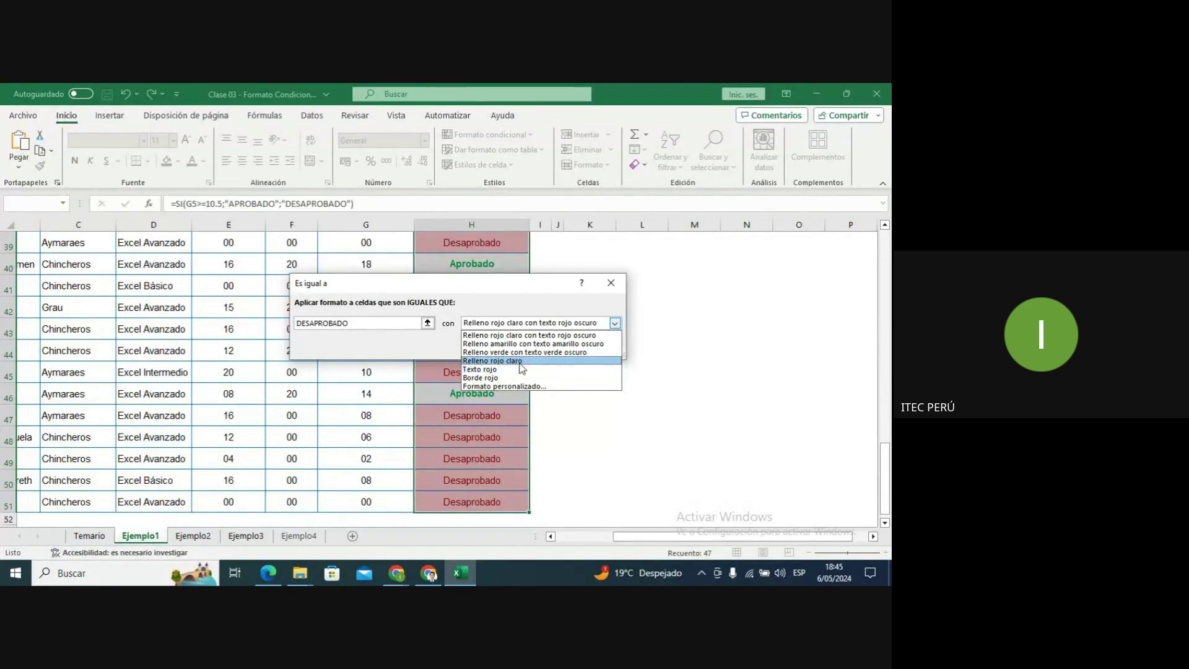
pyautogui.click(515, 387)
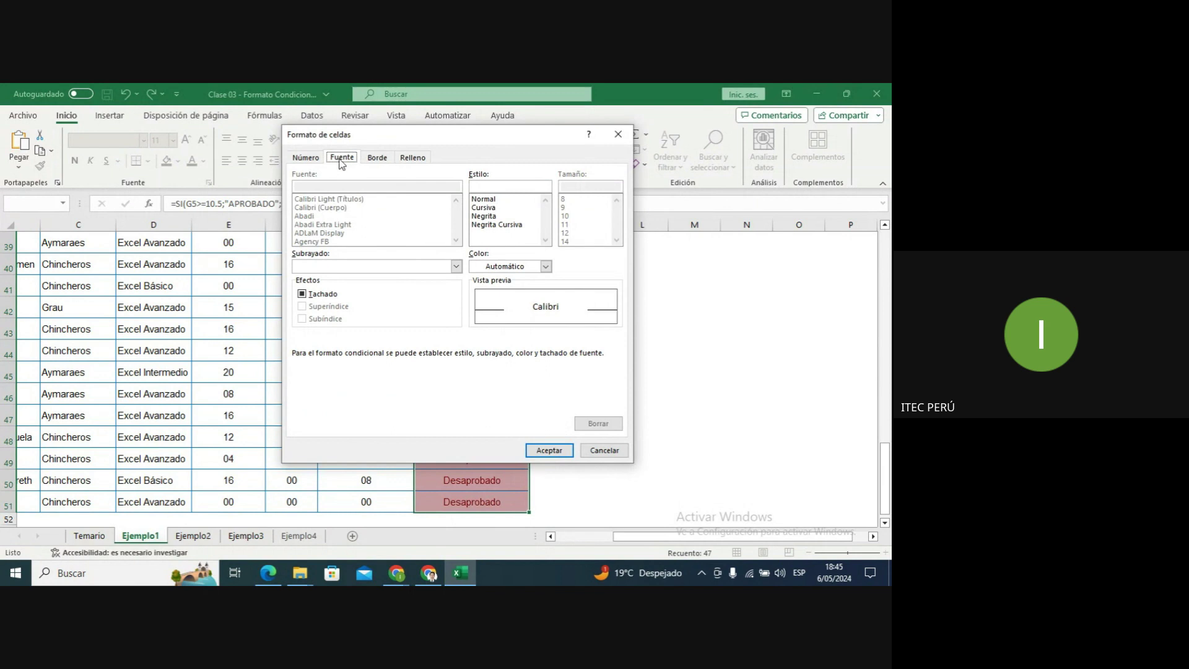
pyautogui.click(481, 217)
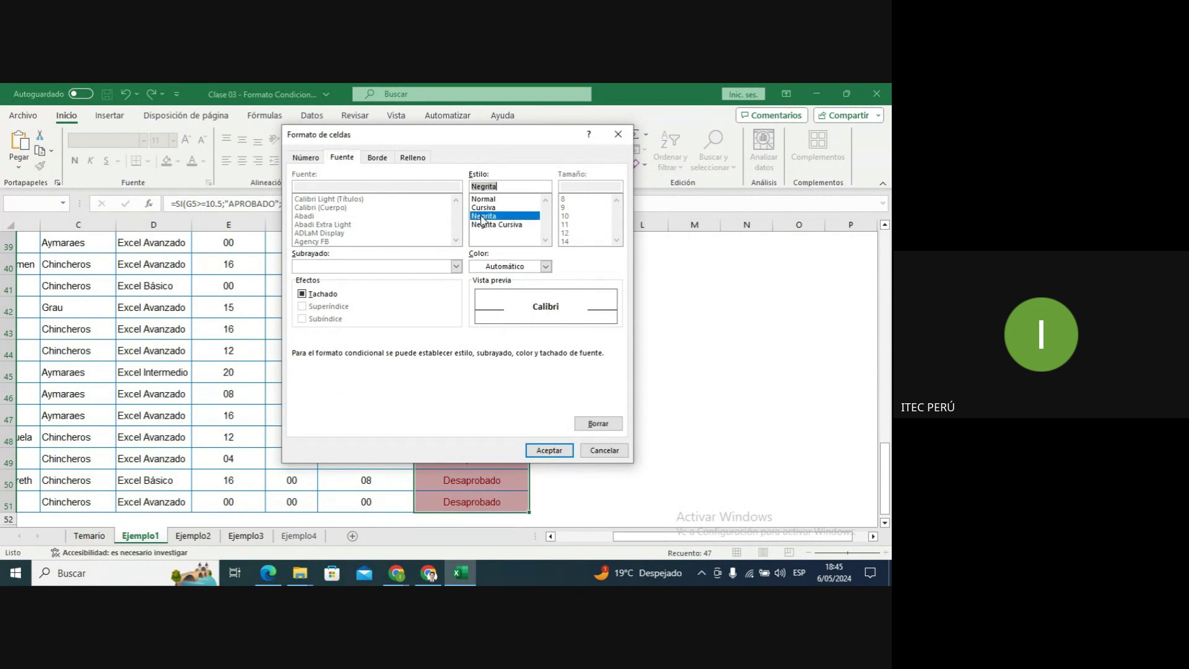
pyautogui.click(516, 265)
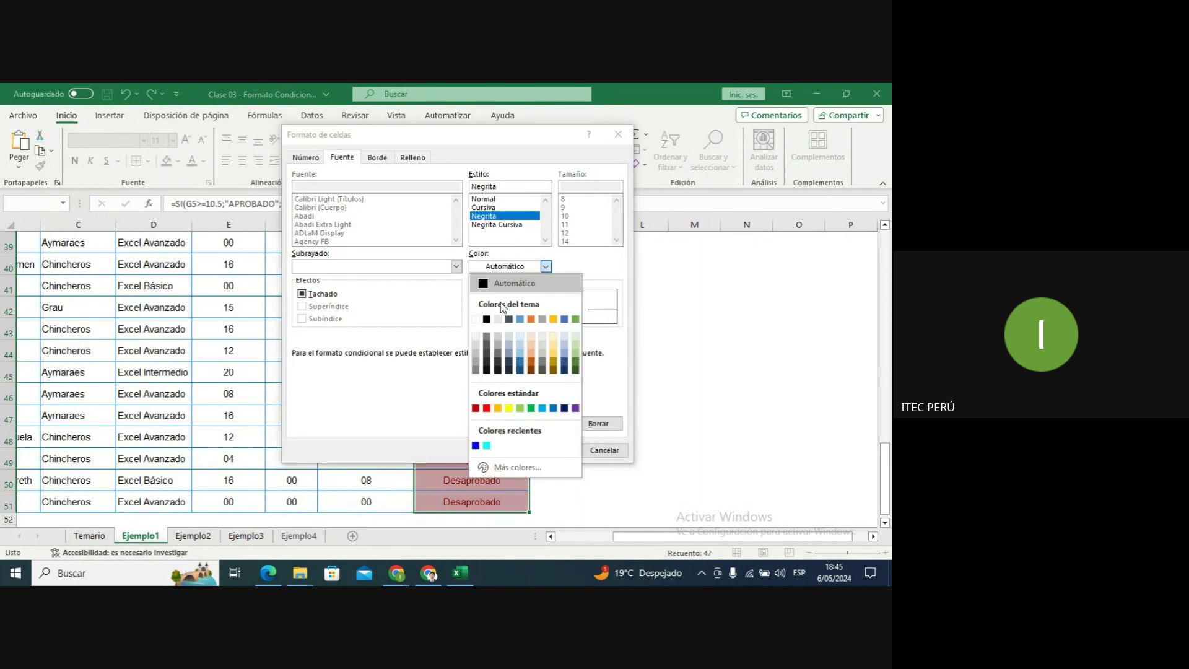
pyautogui.click(488, 409)
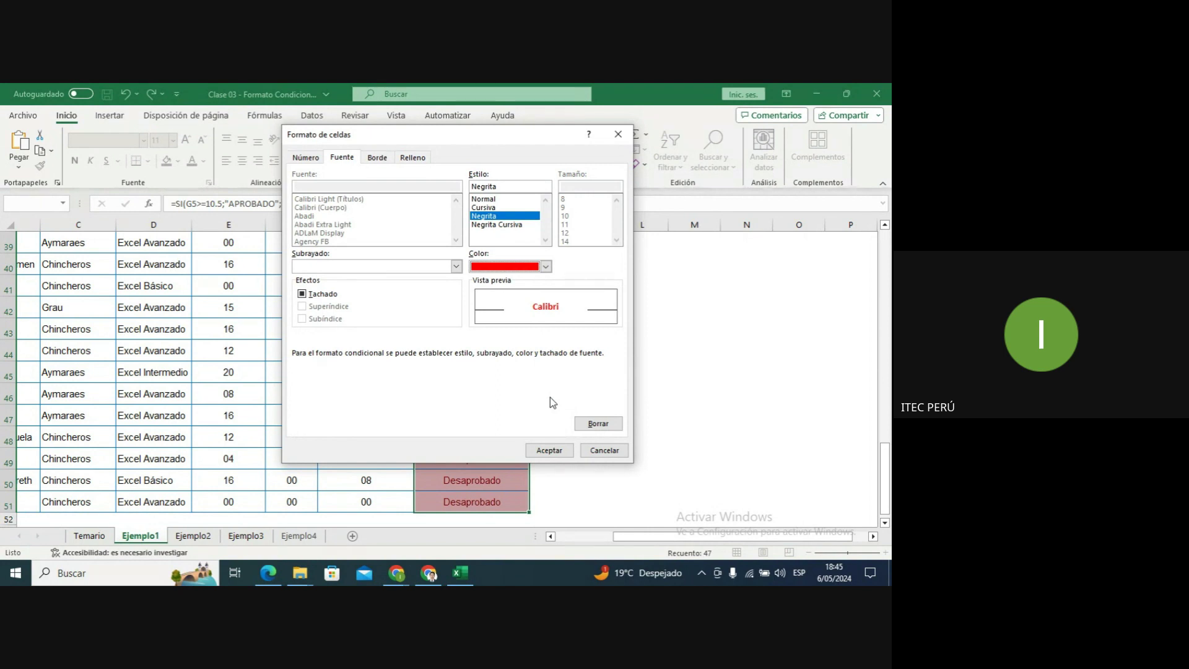
pyautogui.click(561, 450)
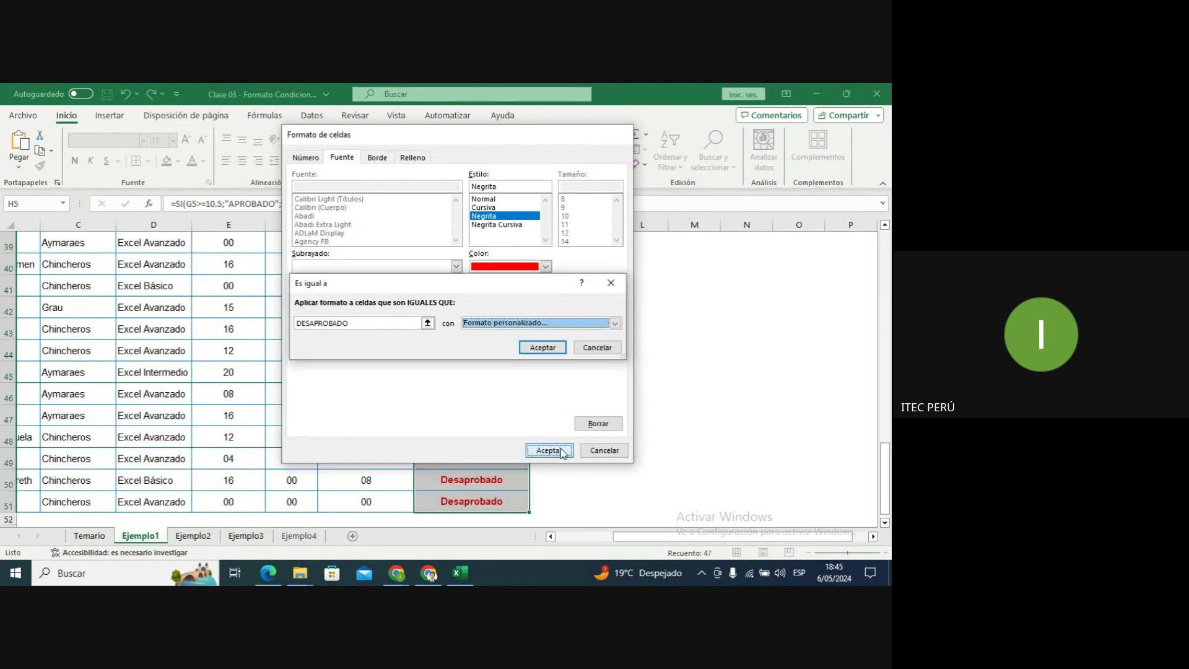
pyautogui.click(559, 350)
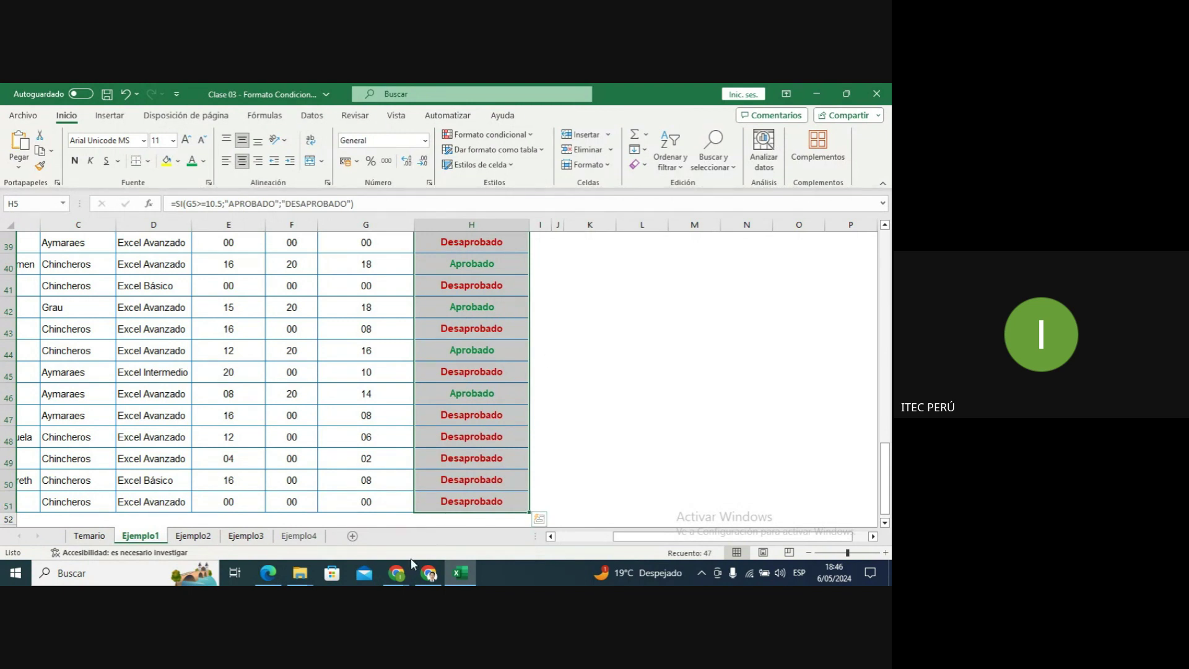
# Switch to the Google Meet call, read the latest chat messages, and return to the Excel workbook.
pyautogui.moveTo(402, 573)
pyautogui.click(255, 503)
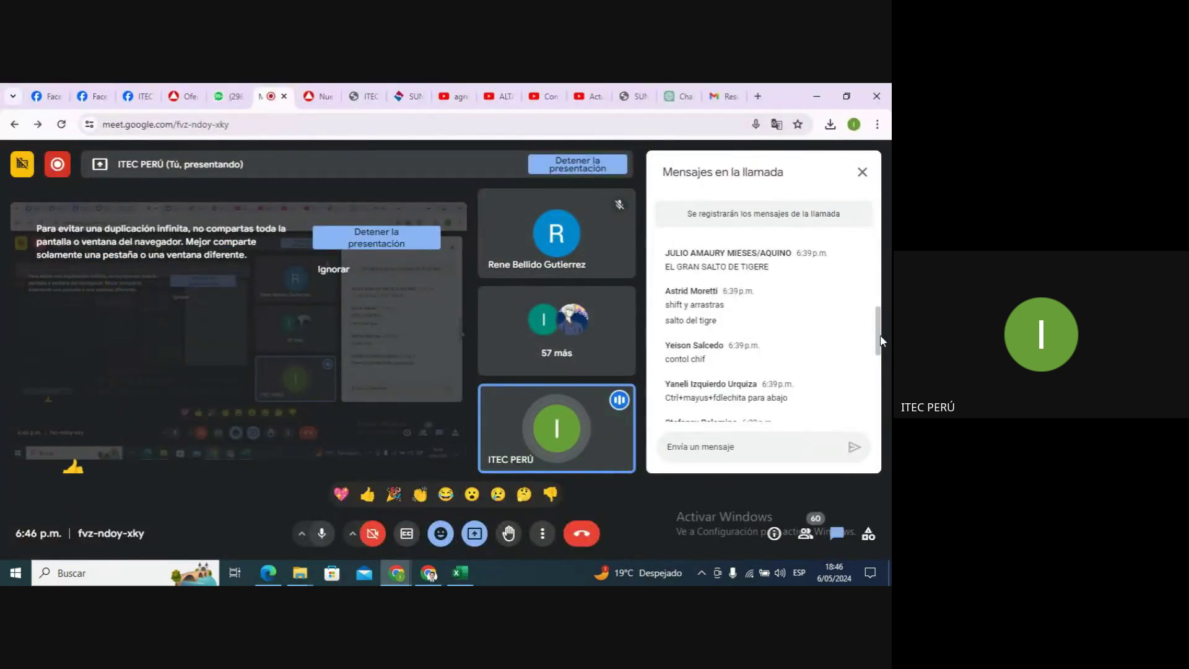
pyautogui.scroll(-5, 870, 384)
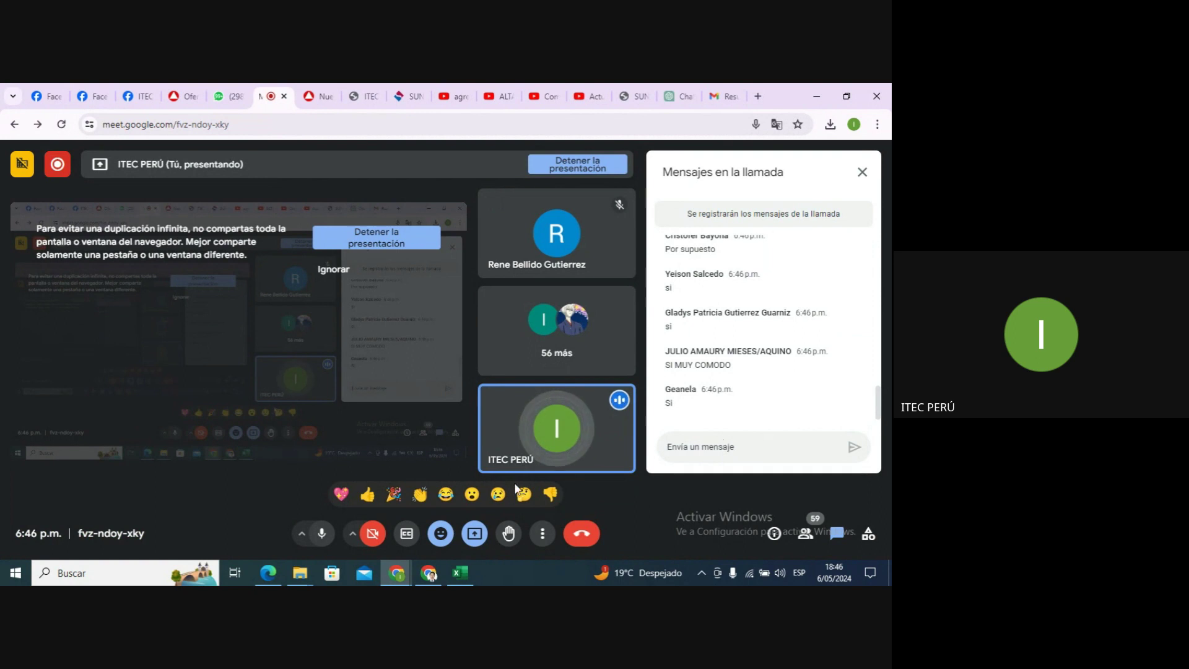
pyautogui.click(463, 579)
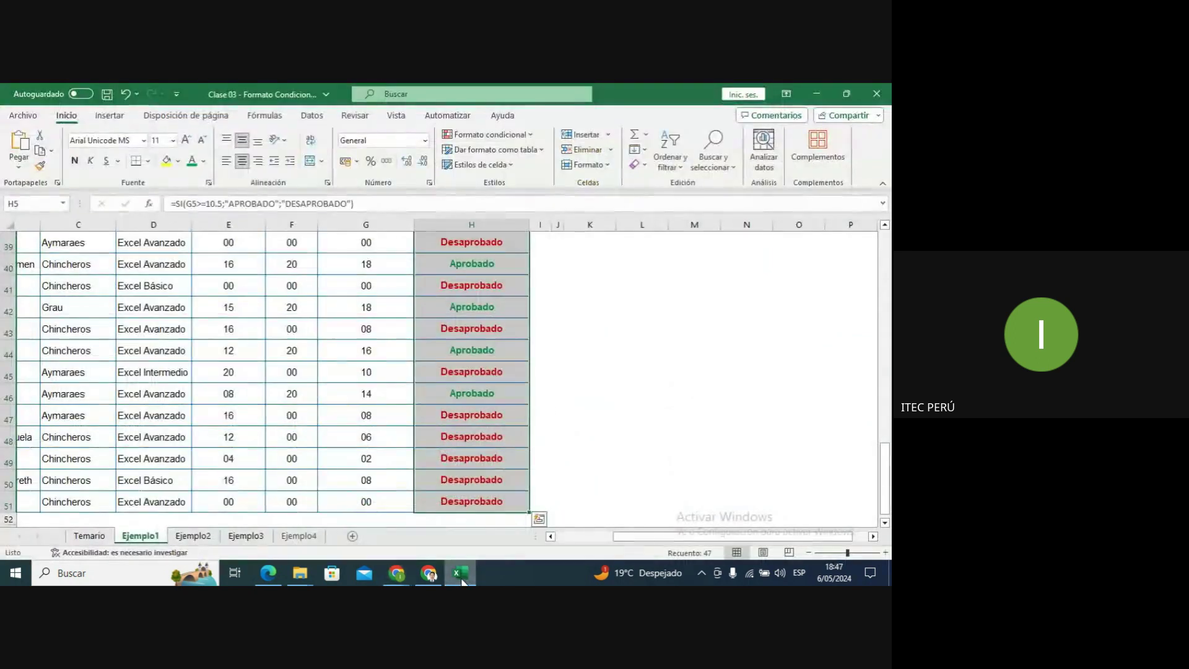
# Review the Condición formatting from the top of the sheet and read instruction 2 about Excel Básico in column D.
pyautogui.moveTo(884, 470); pyautogui.dragTo(884, 232)
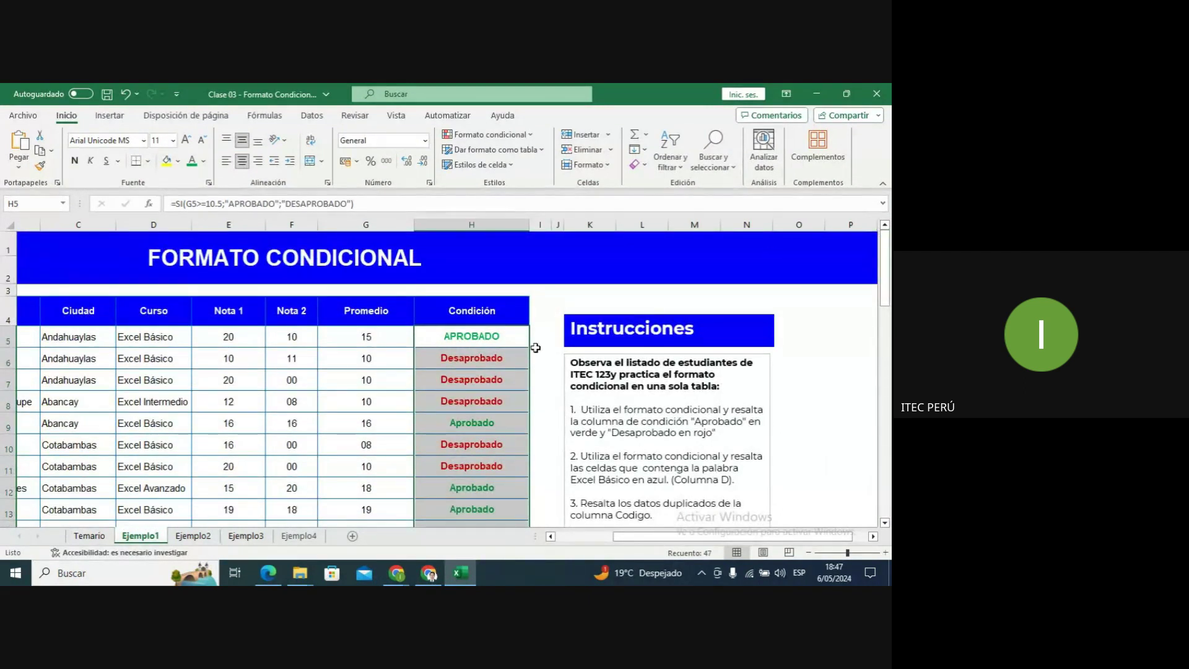
pyautogui.click(500, 342)
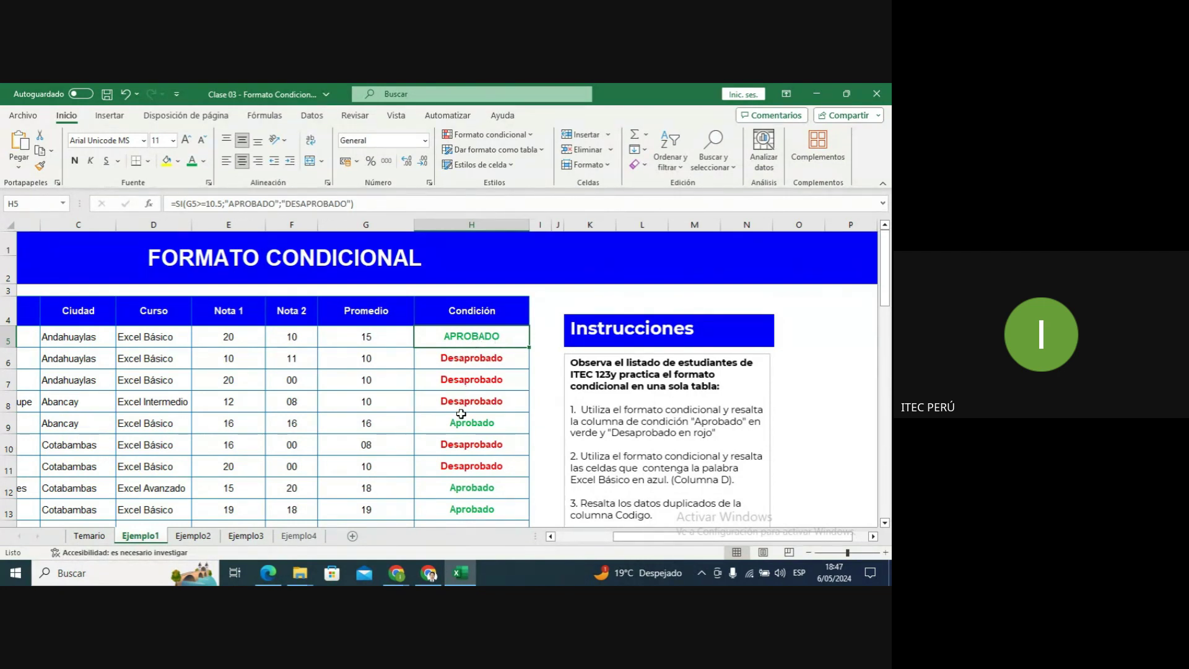
pyautogui.click(625, 480)
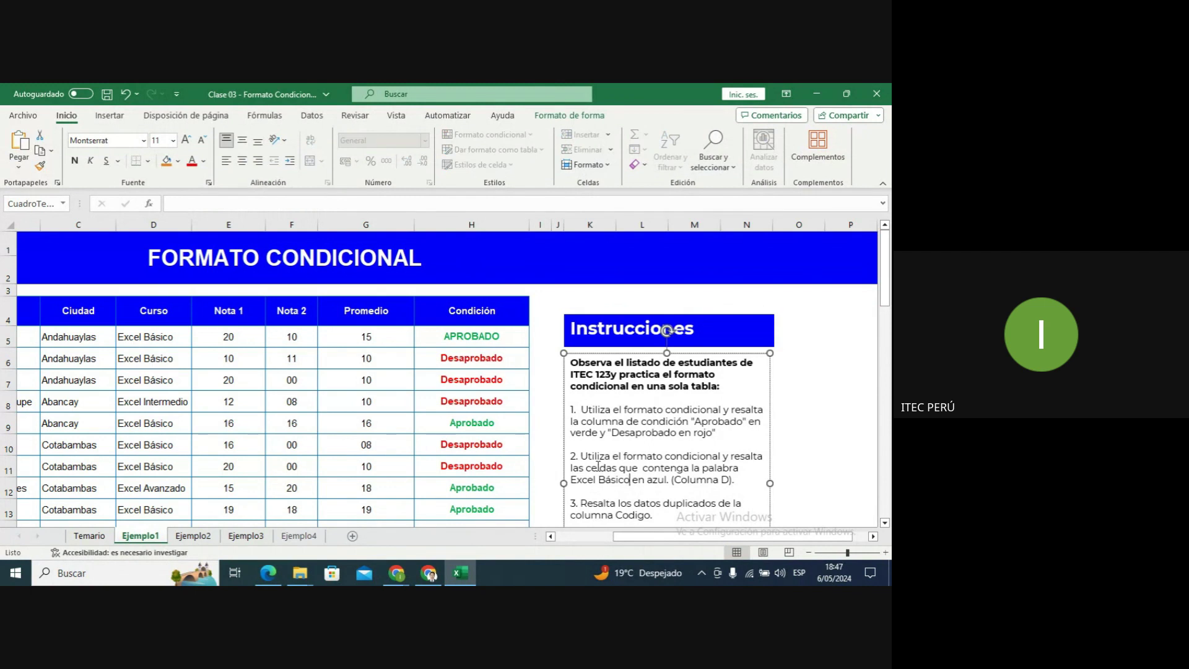
pyautogui.moveTo(583, 456); pyautogui.dragTo(735, 489)
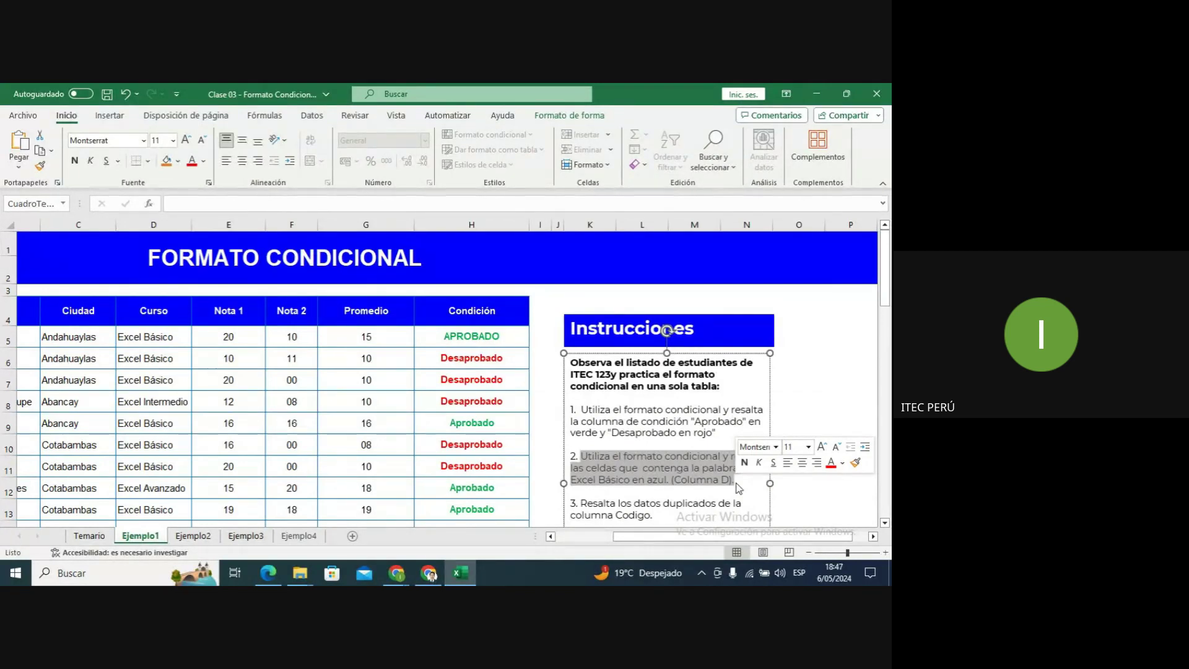
pyautogui.click(737, 485)
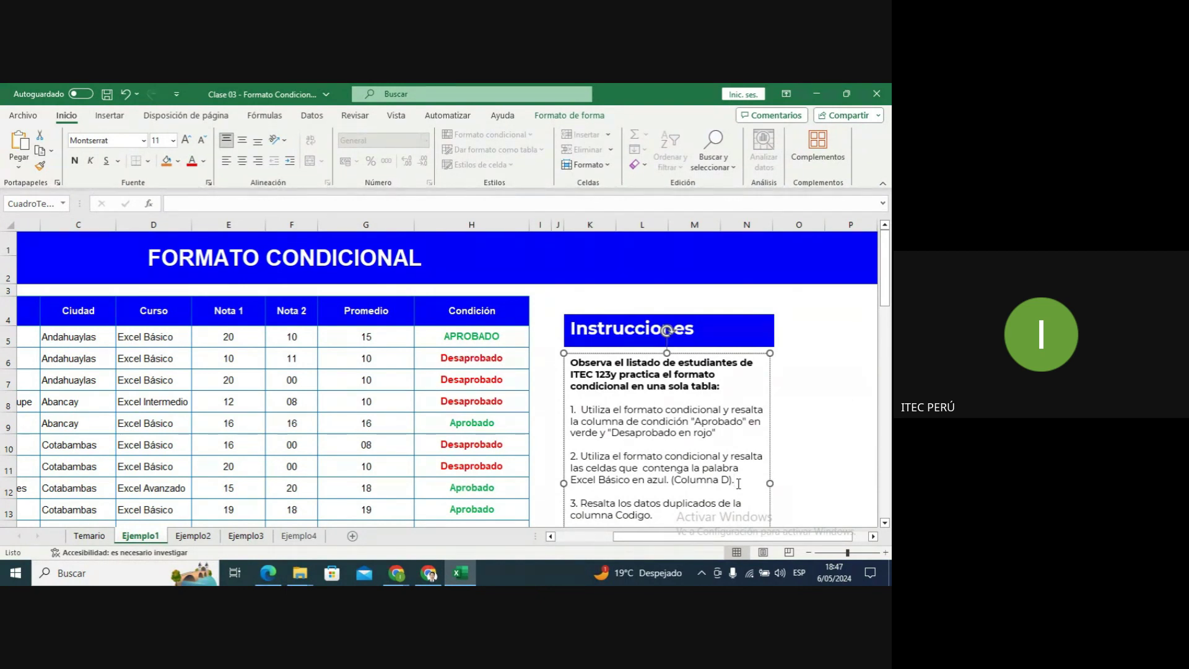
pyautogui.click(151, 332)
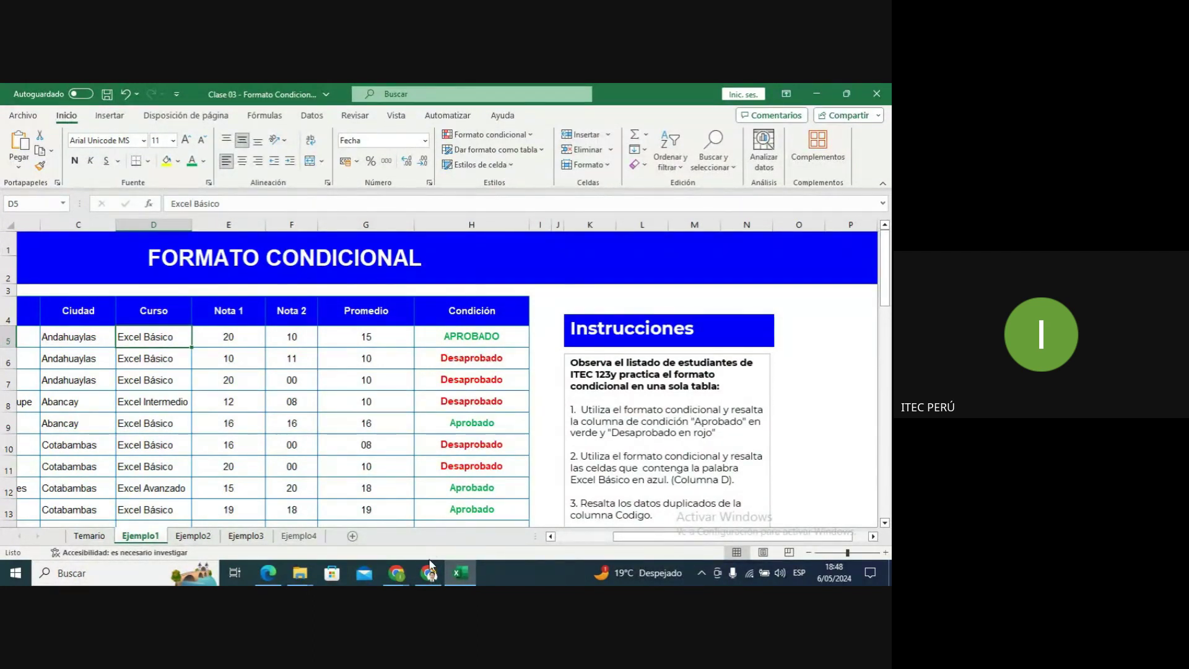
# Check the Google Meet call for new participant messages and switch back to the Excel workbook.
pyautogui.moveTo(429, 571)
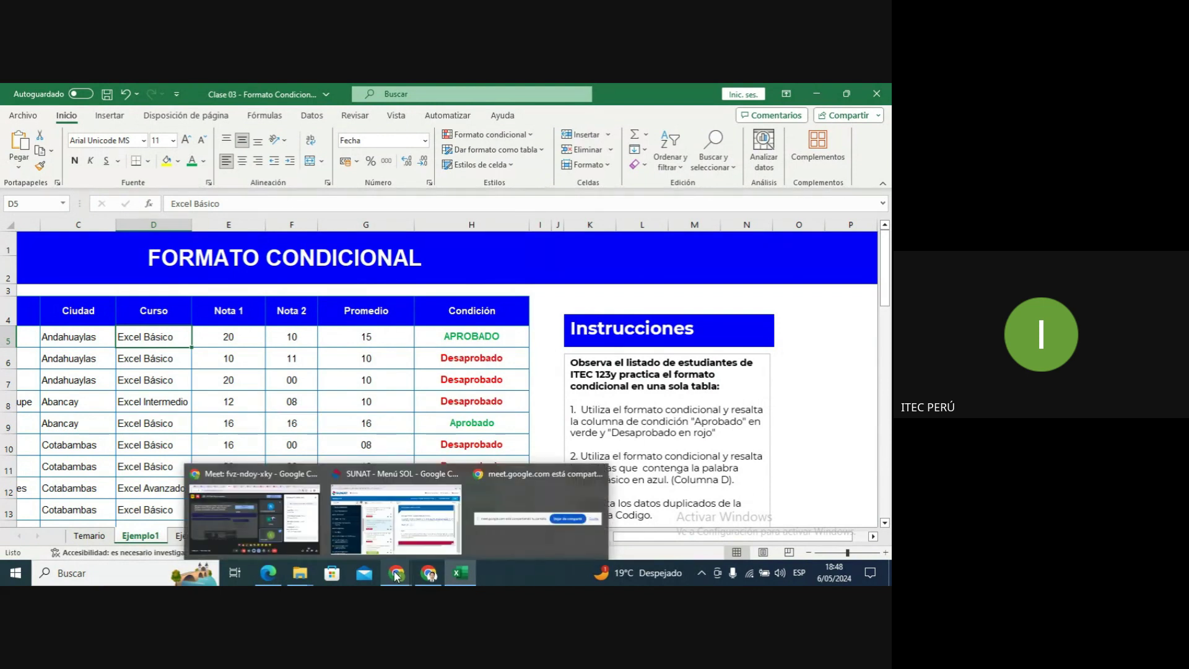
pyautogui.click(303, 519)
pyautogui.moveTo(519, 409)
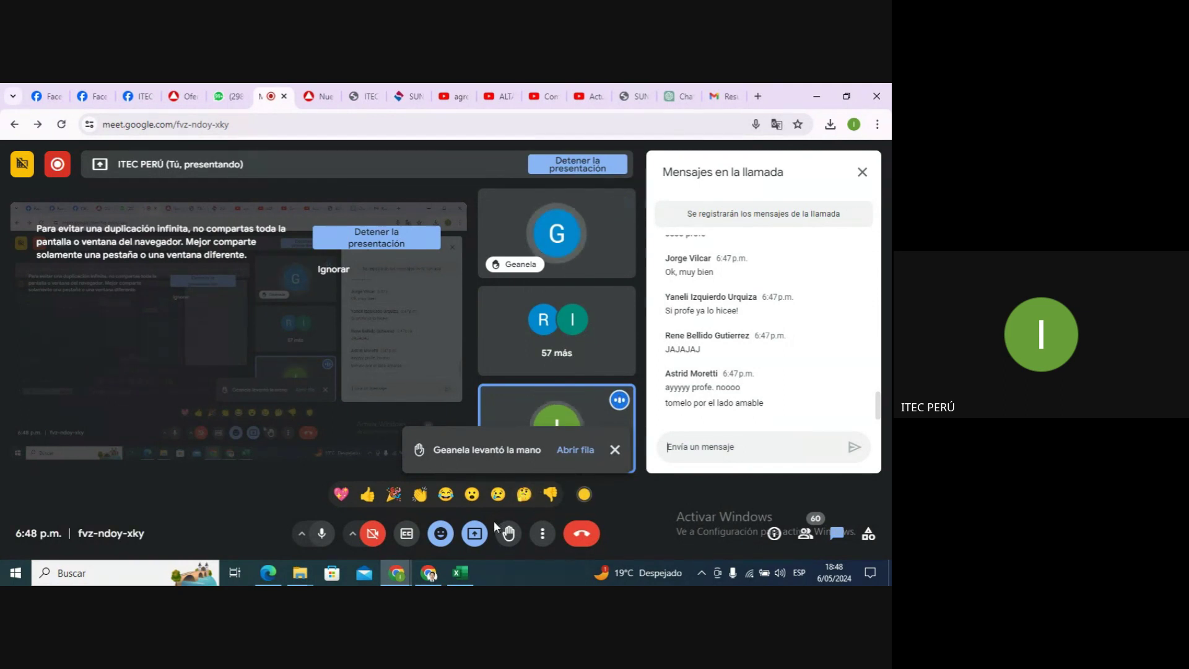
pyautogui.click(461, 582)
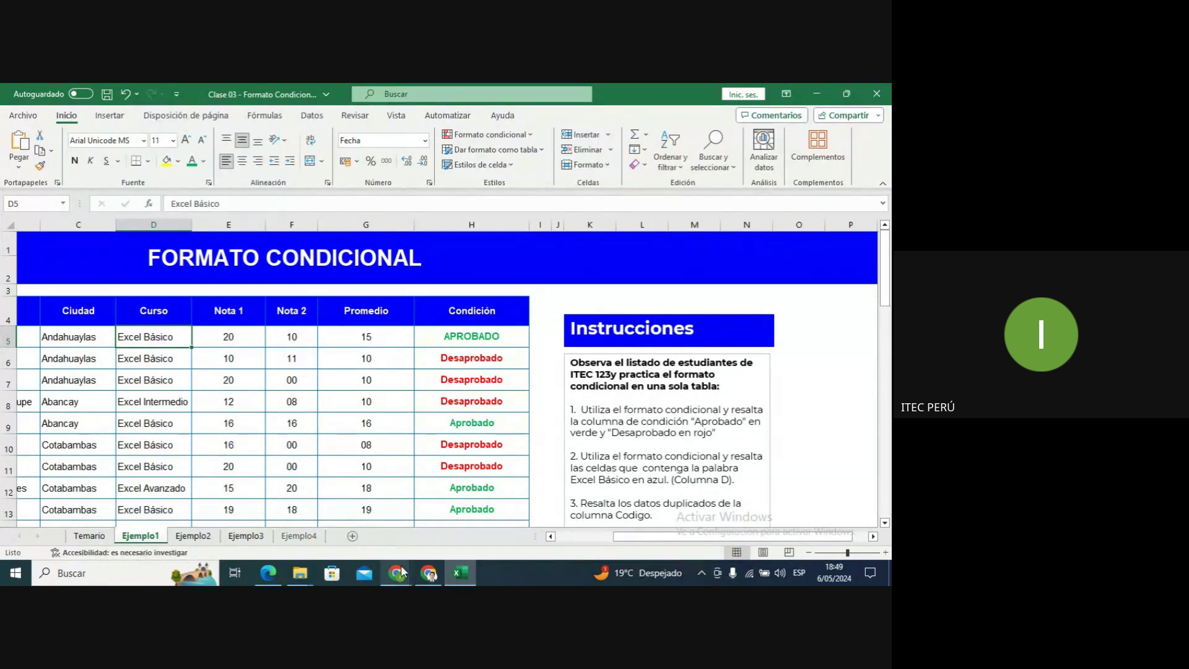
pyautogui.moveTo(396, 572)
pyautogui.moveTo(239, 511)
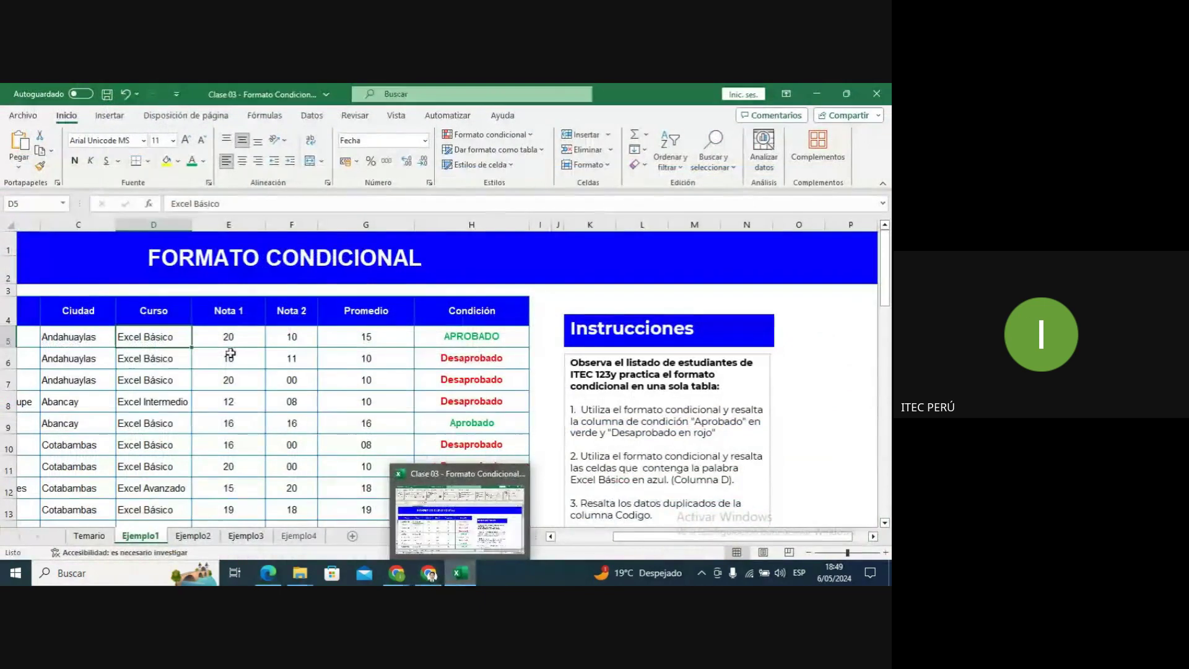
pyautogui.click(159, 358)
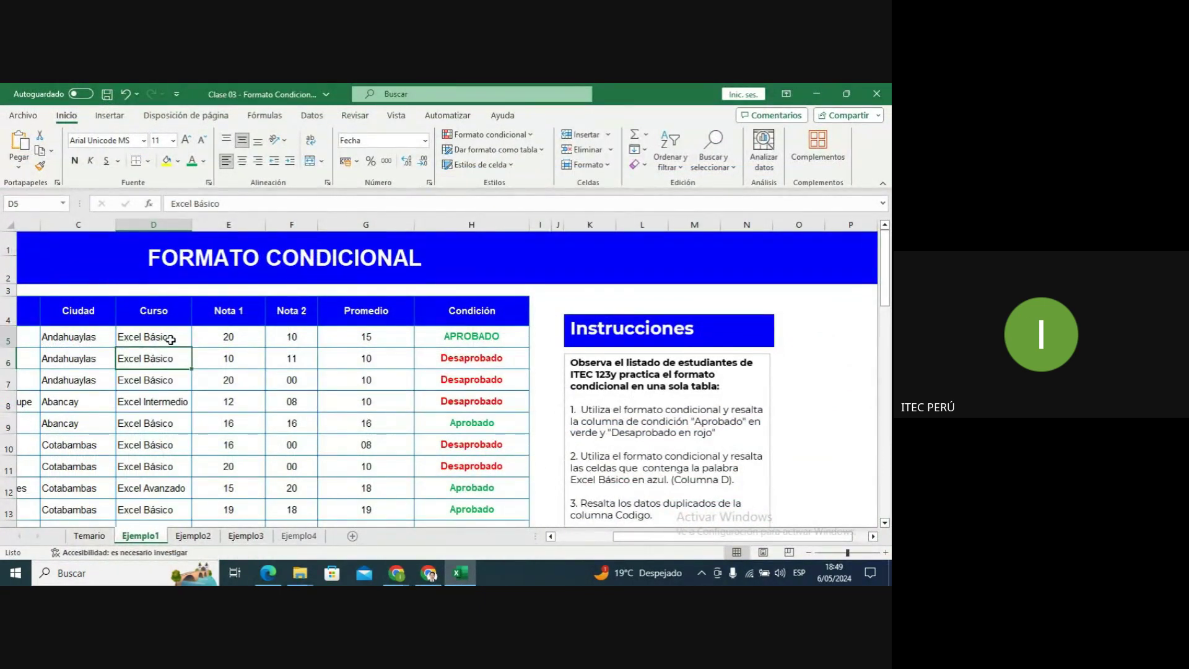
pyautogui.click(170, 339)
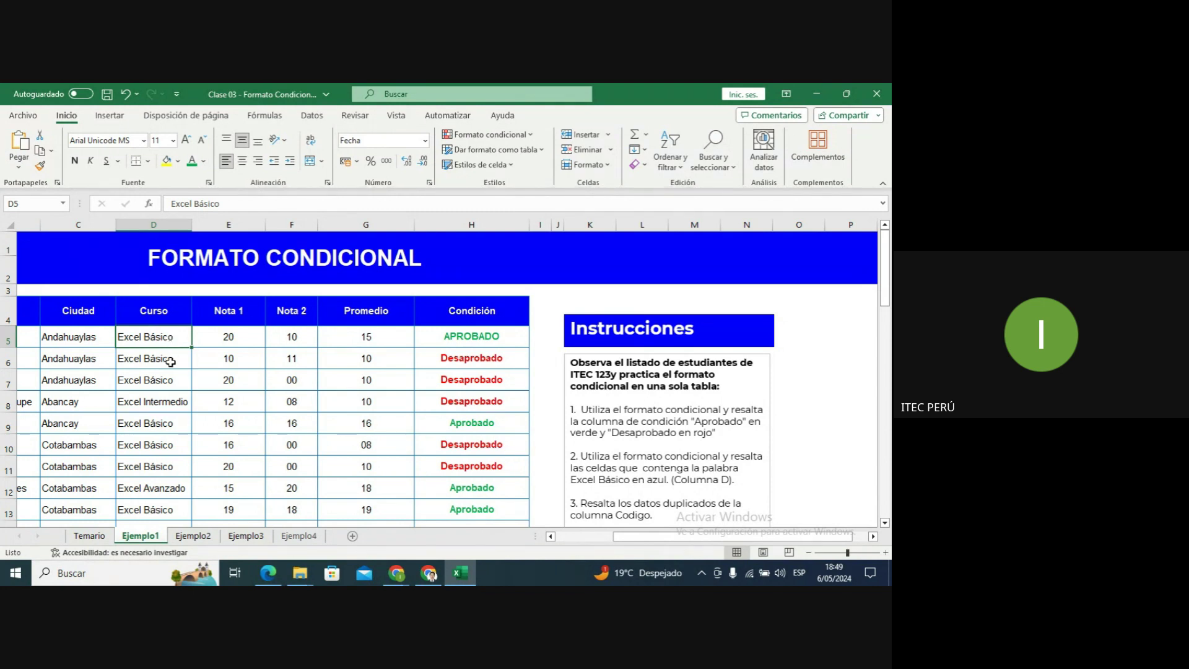
pyautogui.click(169, 362)
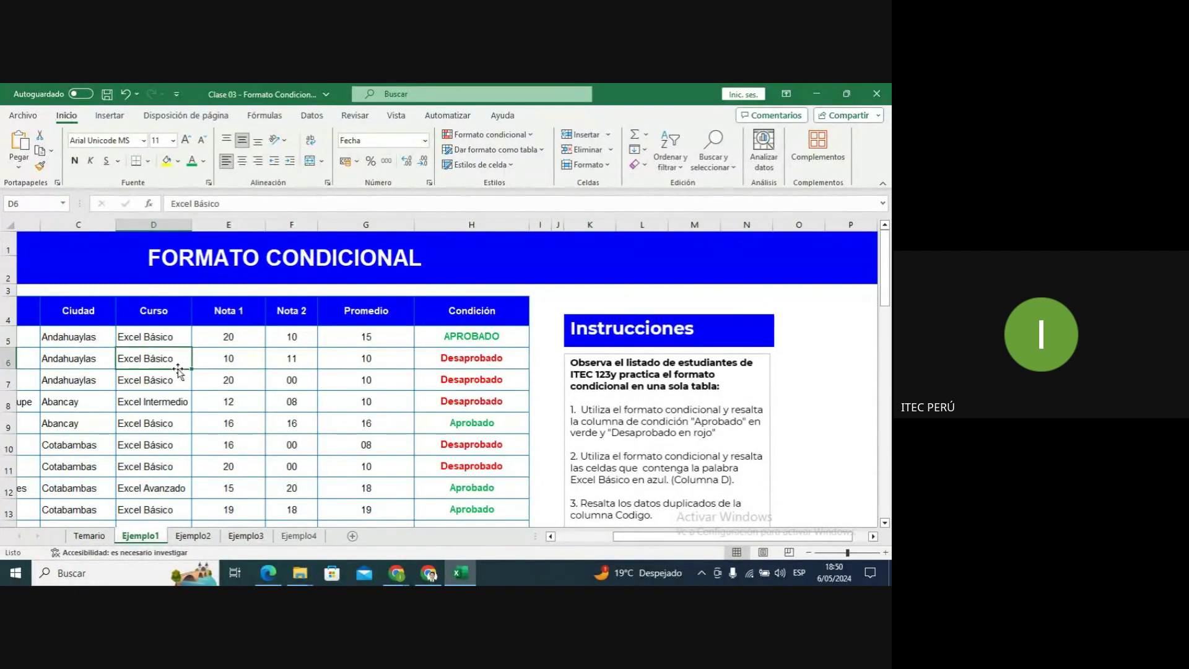
pyautogui.click(177, 378)
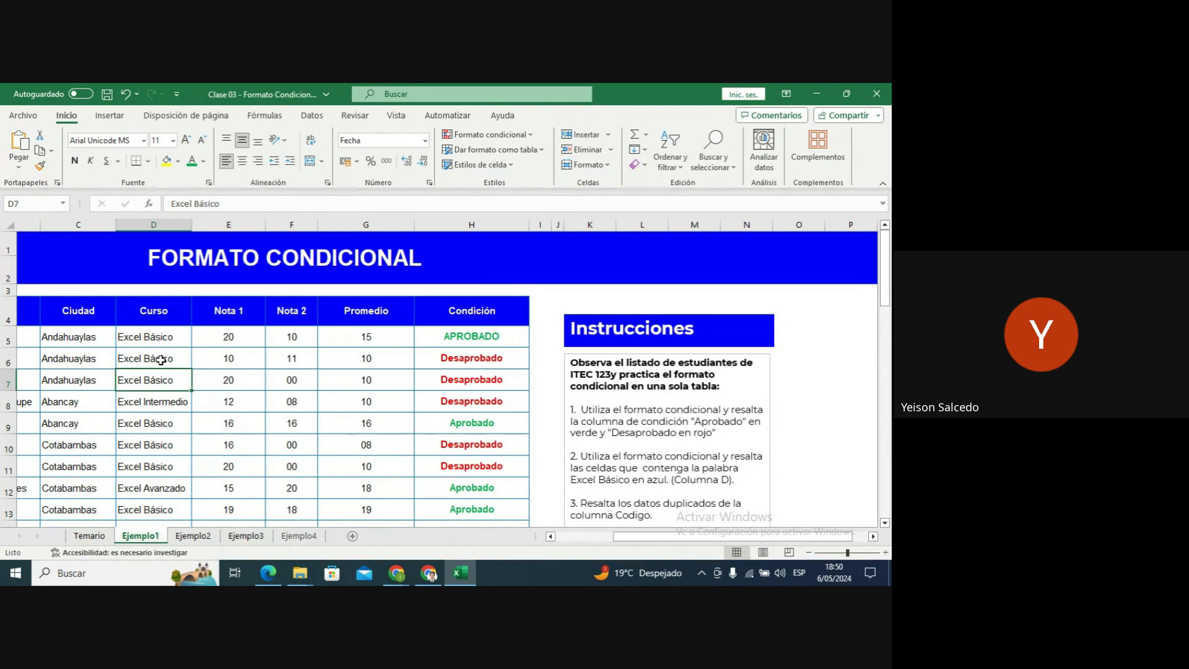
# Start a "Texto que contiene" highlight rule on the Curso cells D5:D51.
pyautogui.click(161, 337)
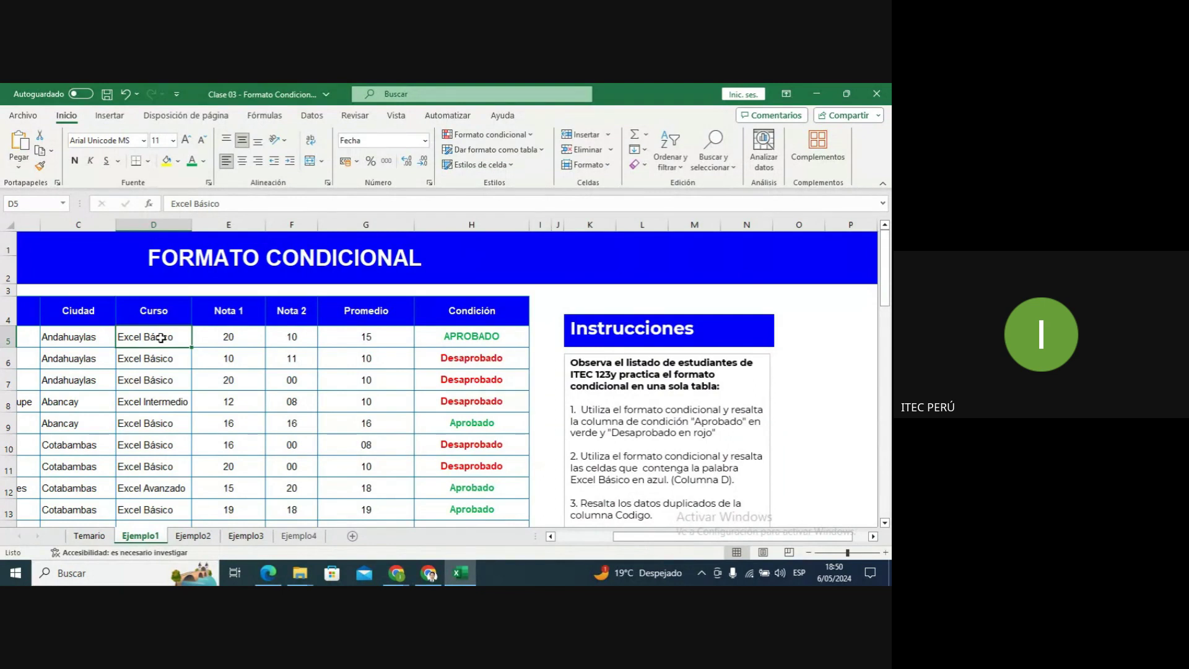
pyautogui.hotkey('ctrl', 'shift', 'Down')
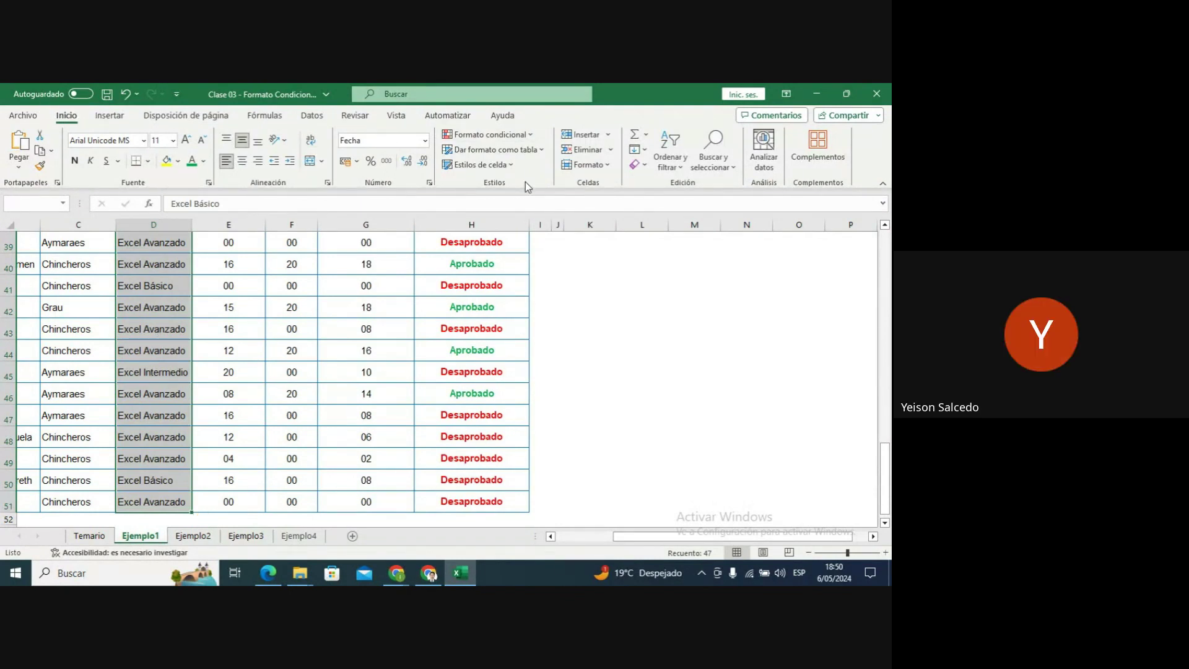
pyautogui.click(529, 136)
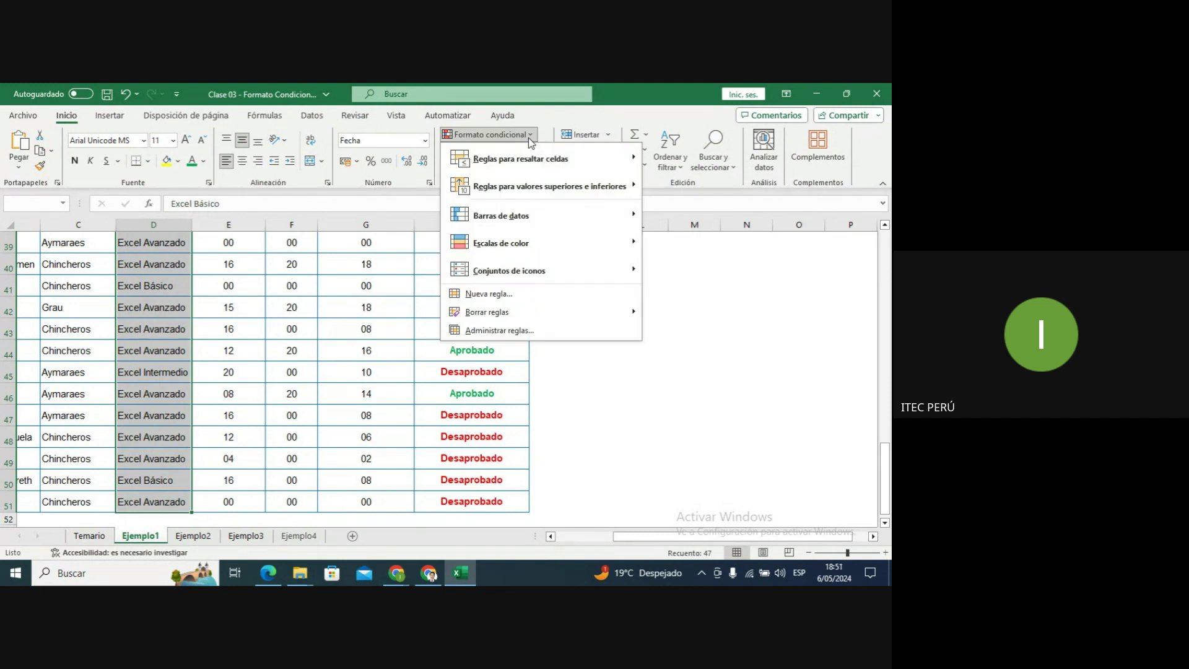
pyautogui.moveTo(534, 164)
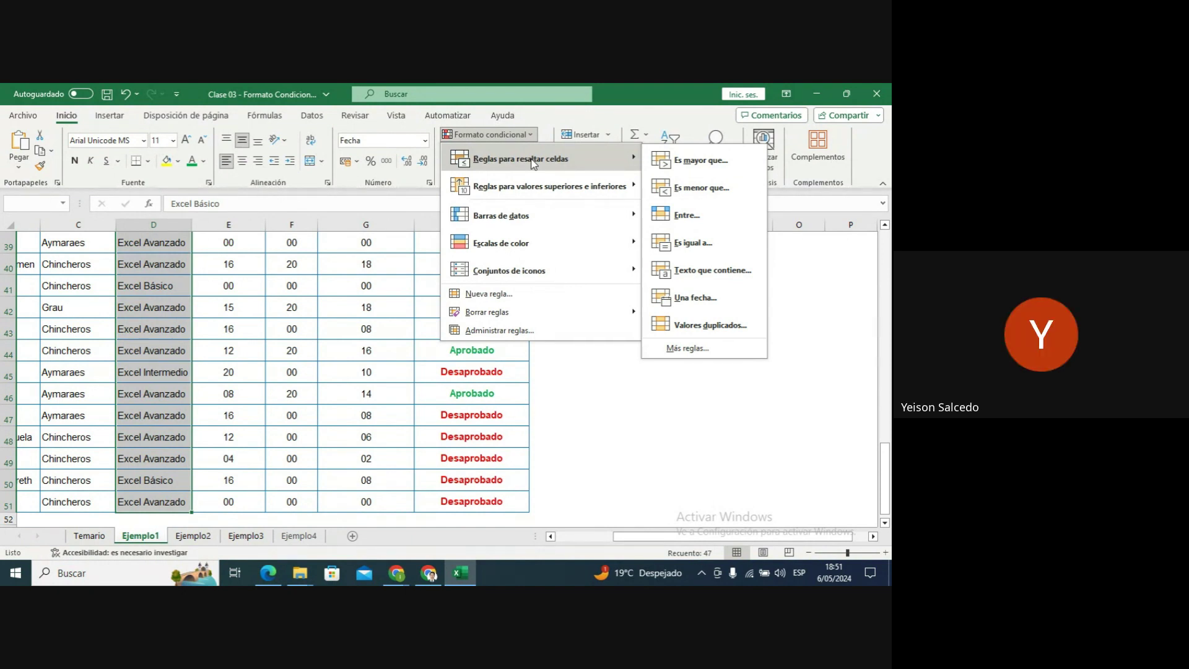
pyautogui.click(723, 273)
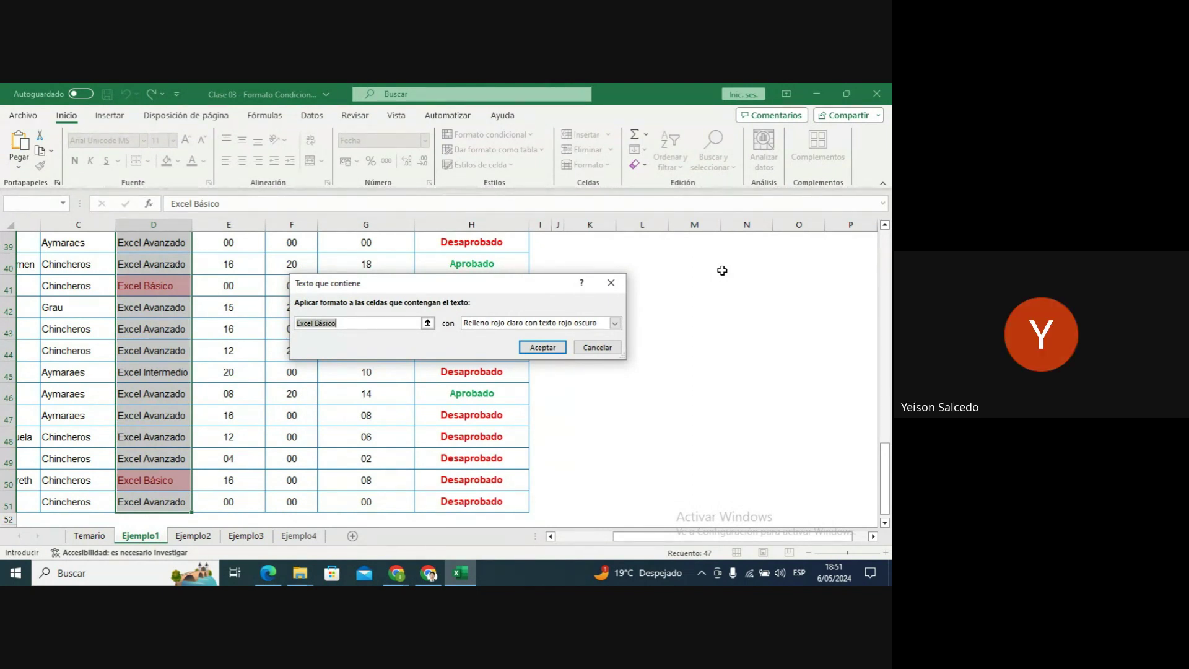
# Replace the text the rule searches for with EXCEL Básico.
pyautogui.click(351, 322)
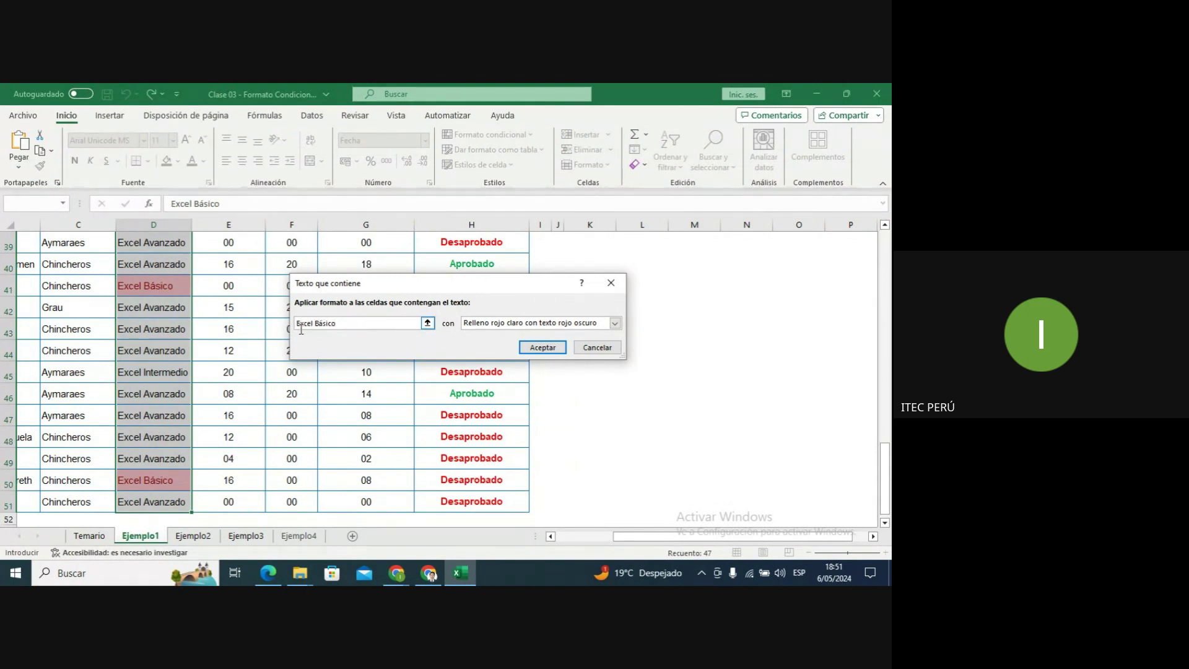
pyautogui.press('BackSpace')
pyautogui.press('BackSpace')
pyautogui.press('BackSpace')
pyautogui.press('BackSpace')
pyautogui.press('BackSpace')
pyautogui.press('BackSpace')
pyautogui.press('BackSpace')
pyautogui.press('BackSpace')
pyautogui.press('BackSpace')
pyautogui.press('BackSpace')
pyautogui.press('BackSpace')
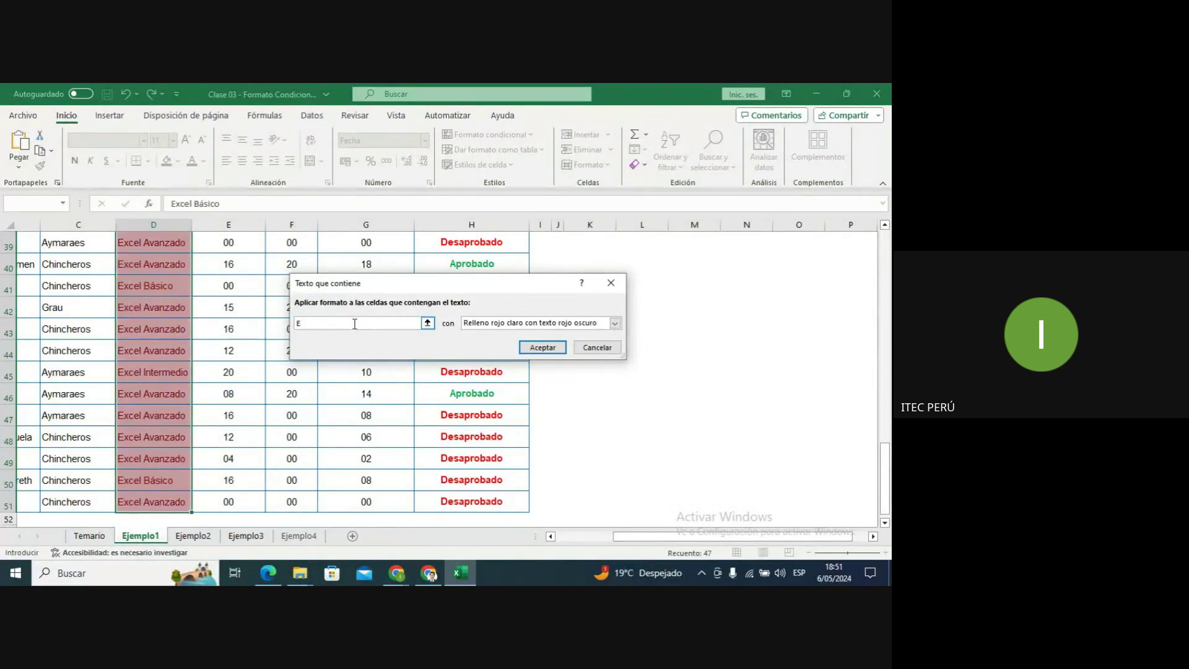
pyautogui.write('XCEL B')
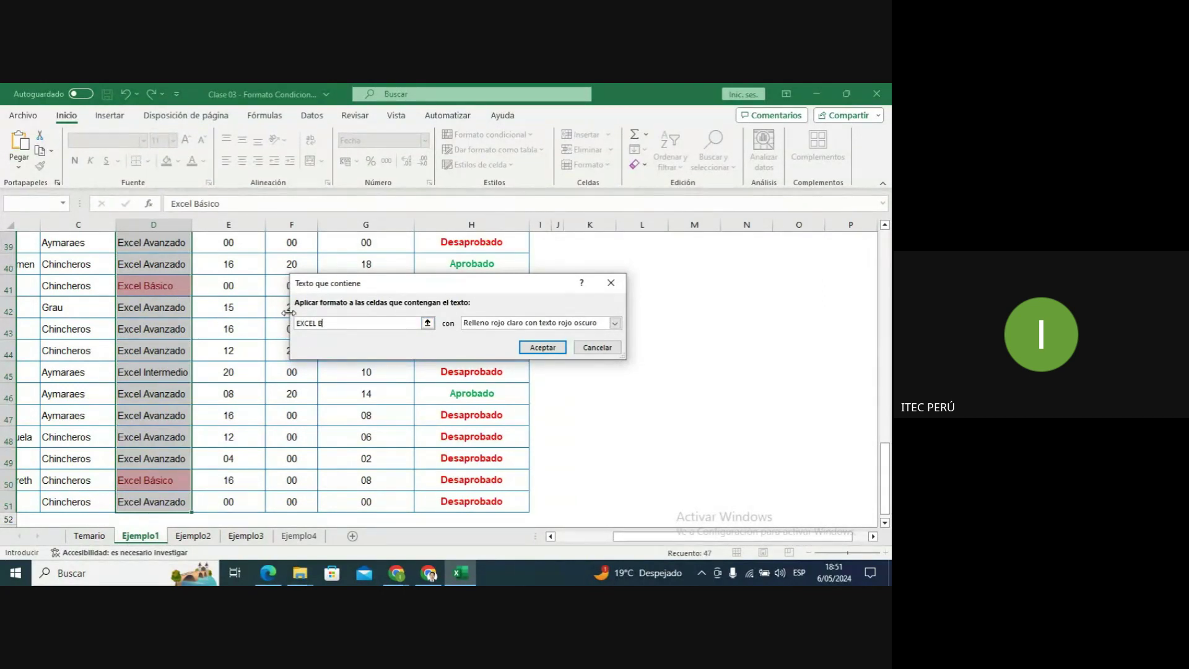
pyautogui.write('+AS')
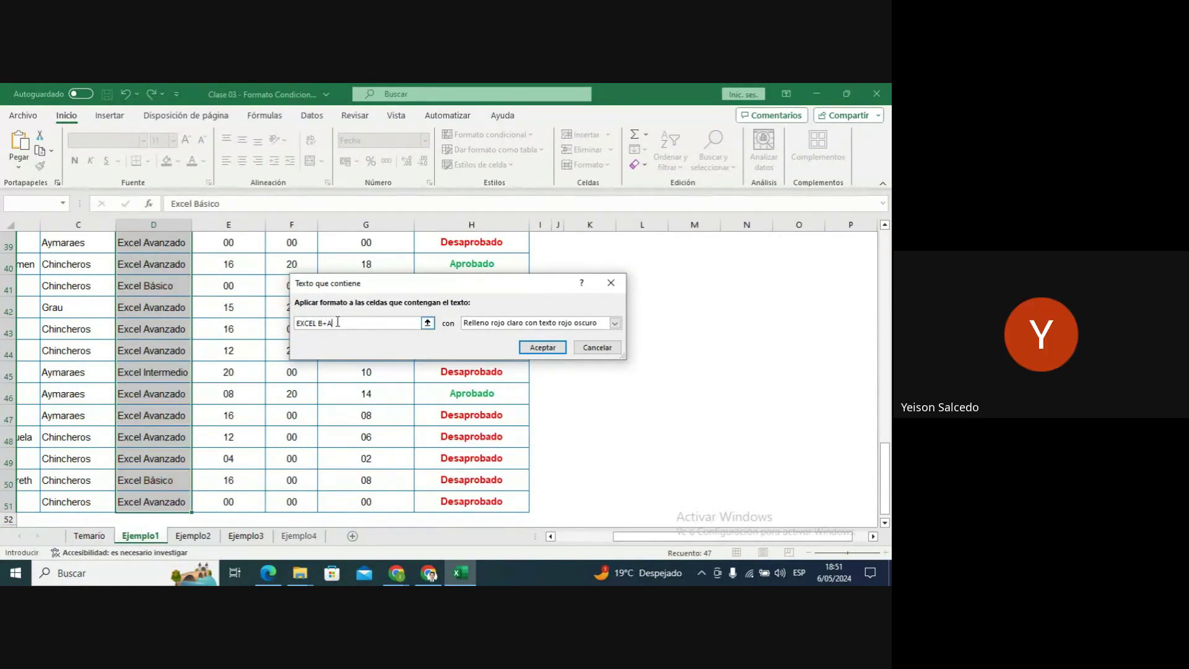
pyautogui.press('BackSpace')
pyautogui.press('BackSpace')
pyautogui.press('BackSpace')
pyautogui.write('á')
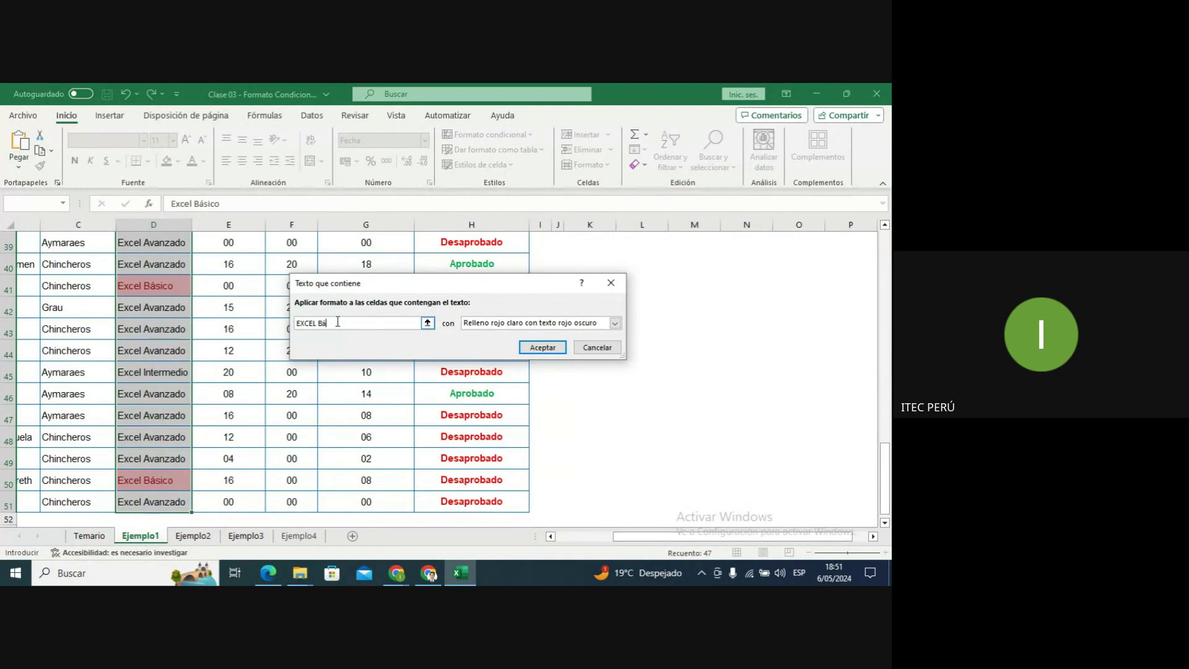
pyautogui.write('sico')
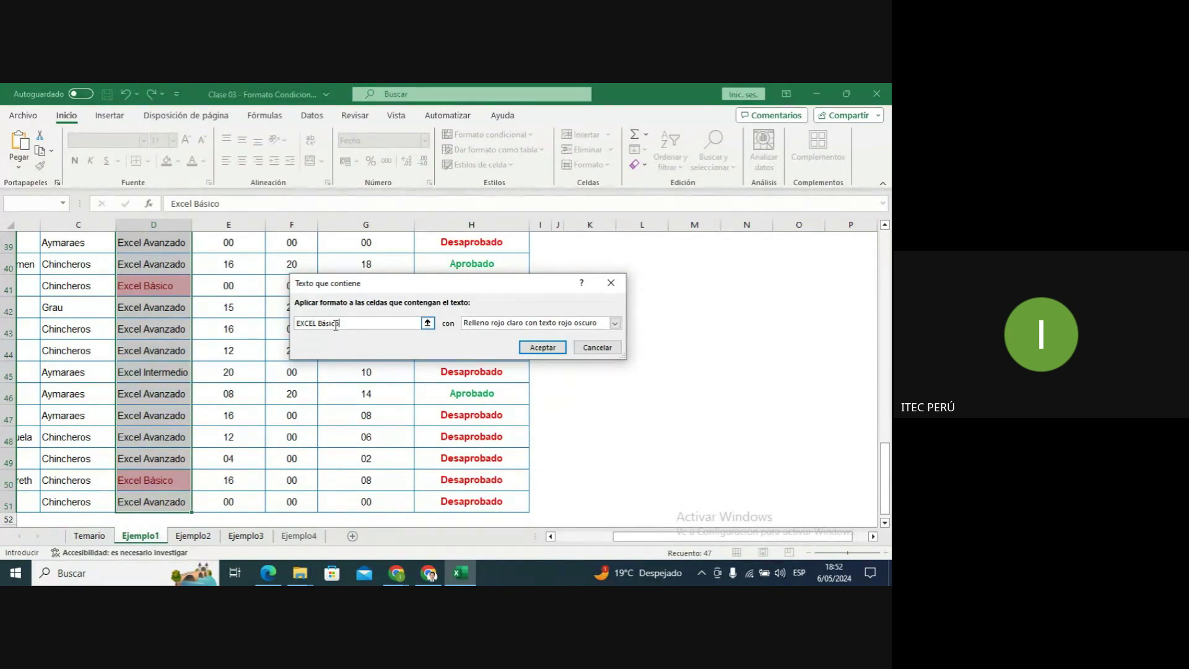
# Choose a custom format for the EXCEL Básico rule and set its font style to Negrita.
pyautogui.click(499, 325)
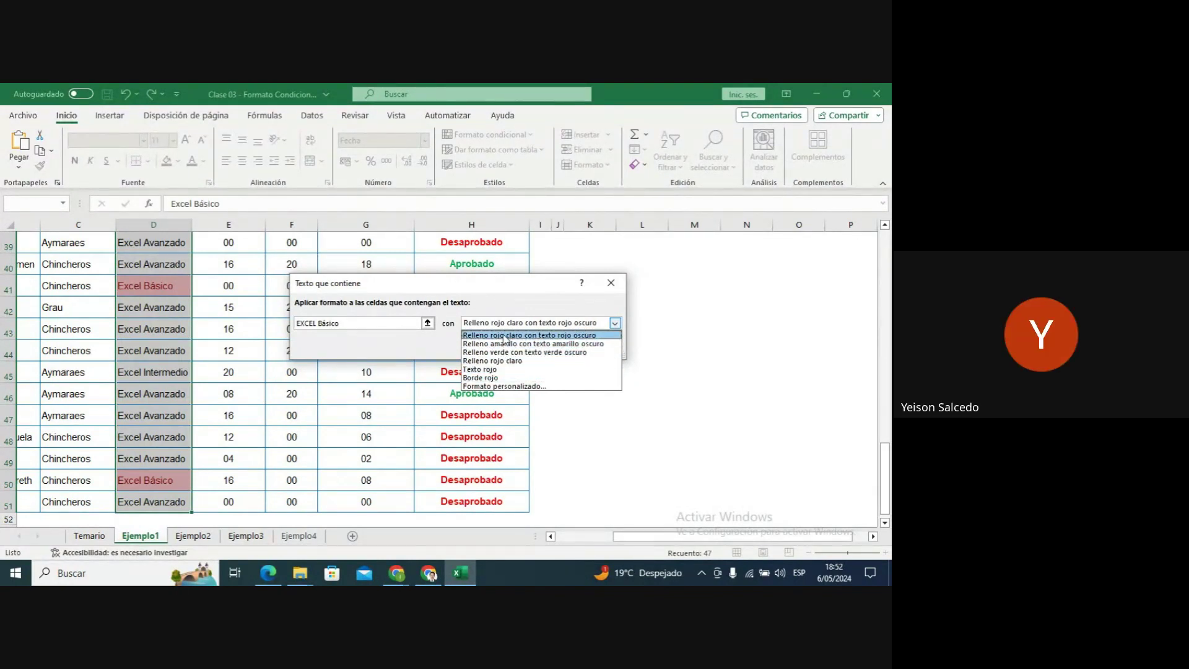
pyautogui.click(508, 386)
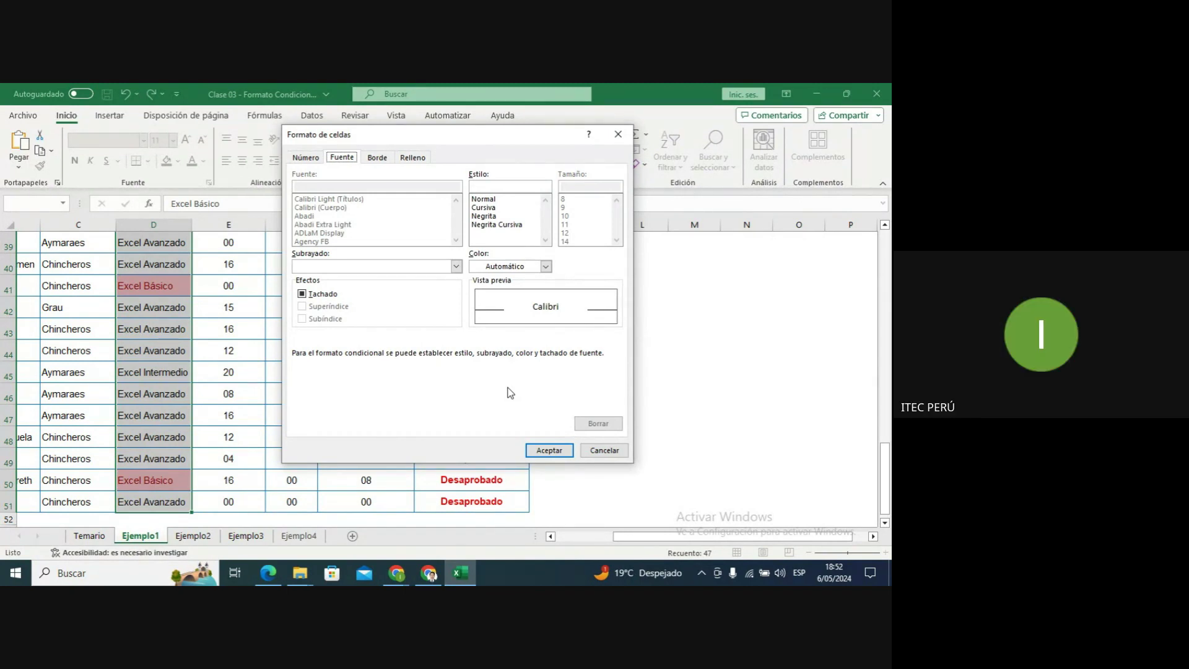
pyautogui.click(498, 216)
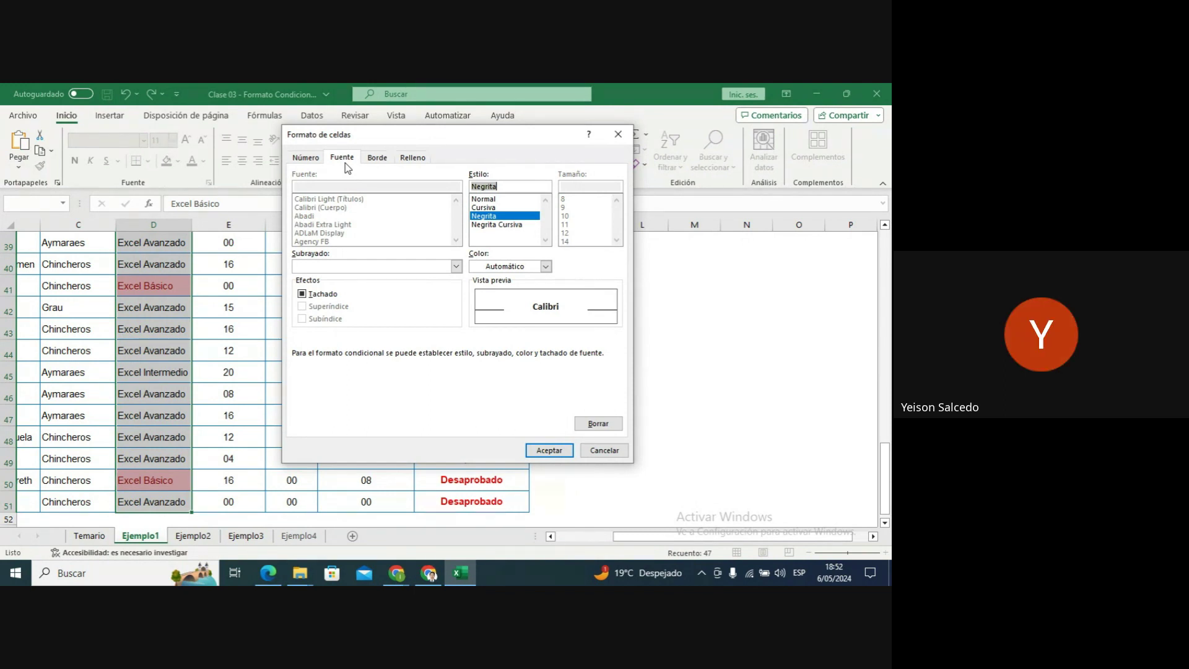
# Set the rule's fill to the standard medium blue, comparing it with dark blue, and apply the rule to the Curso cells.
pyautogui.click(412, 158)
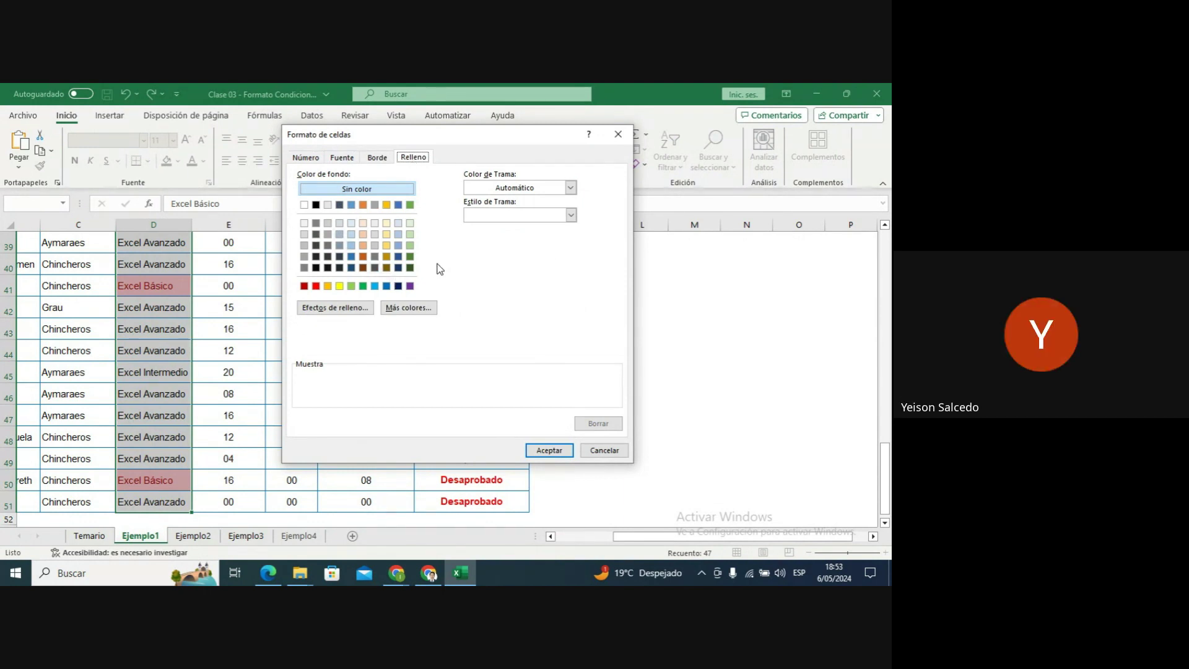
pyautogui.click(399, 286)
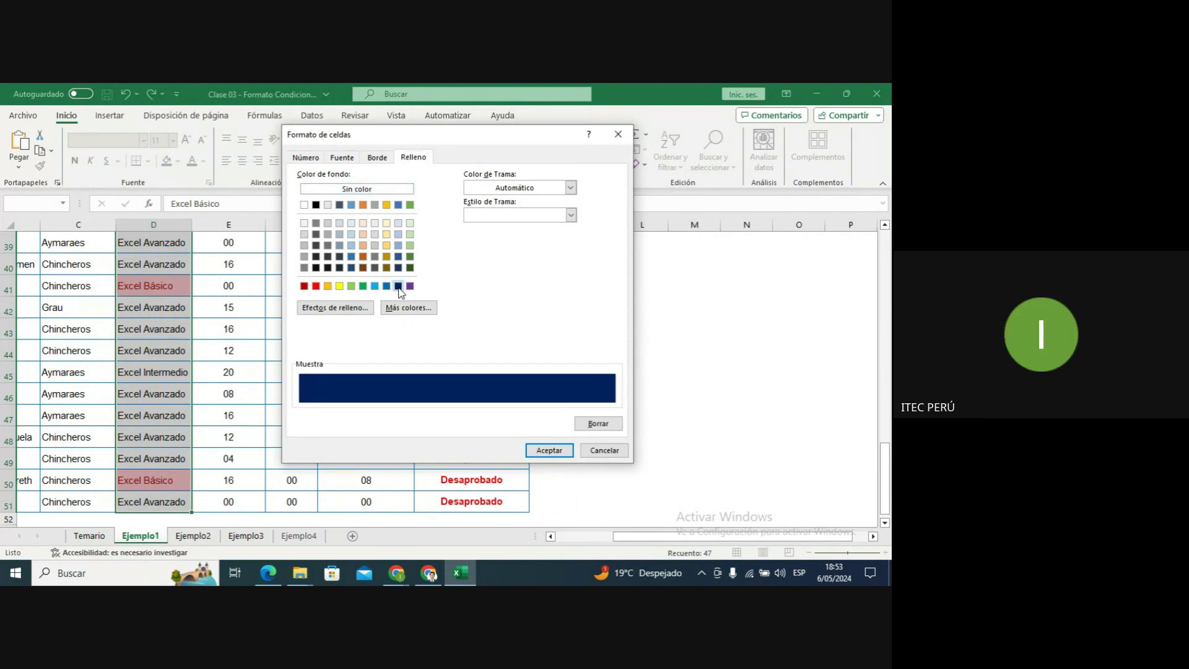
pyautogui.click(387, 285)
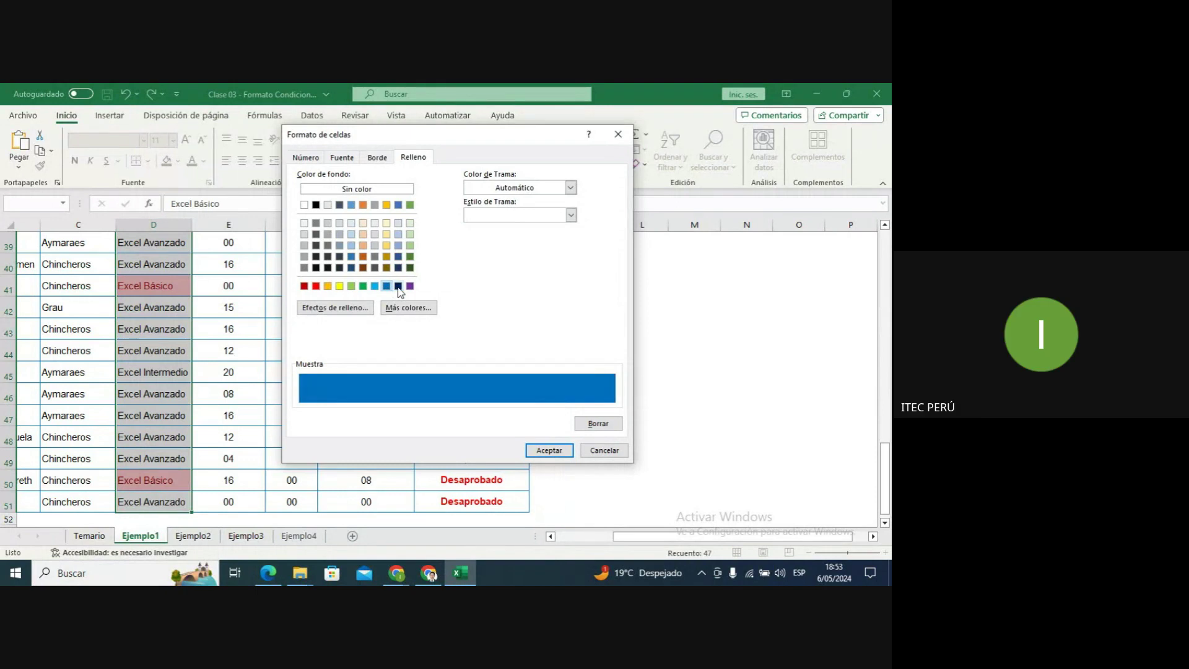
pyautogui.click(398, 286)
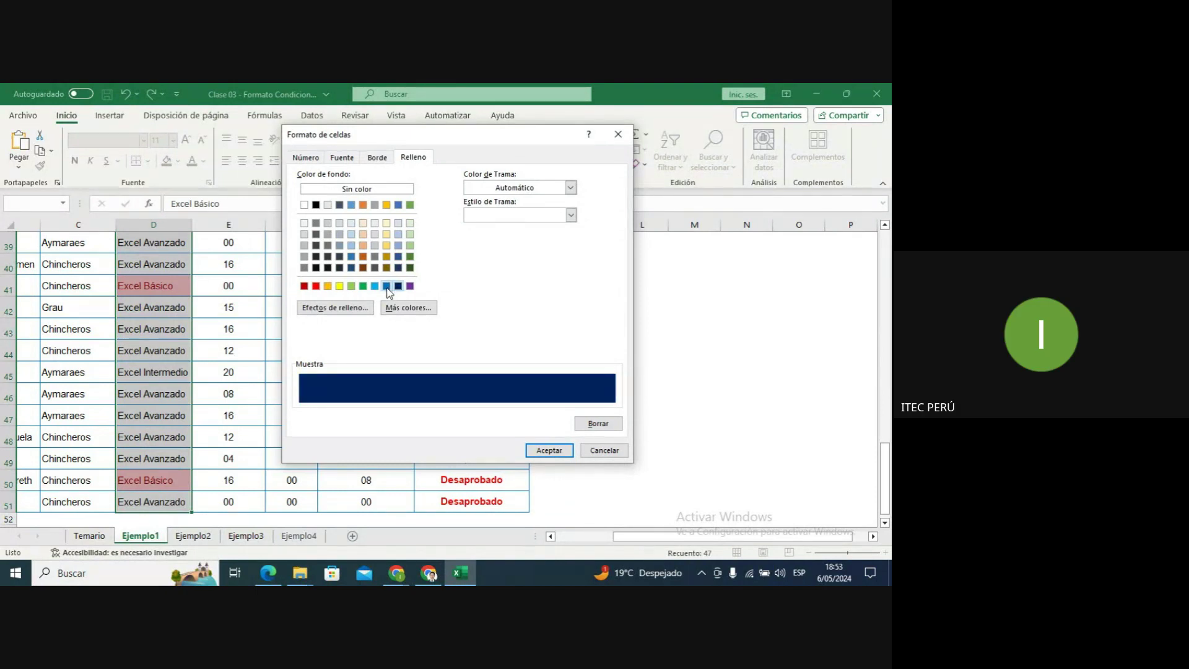
pyautogui.click(386, 286)
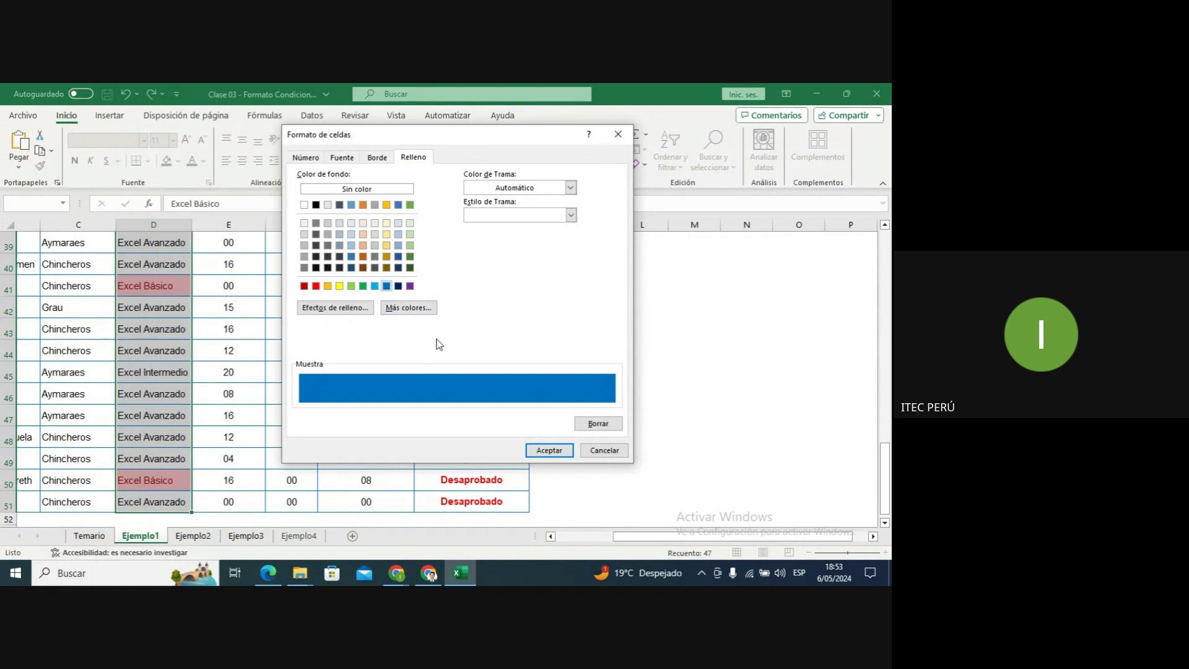
pyautogui.click(548, 451)
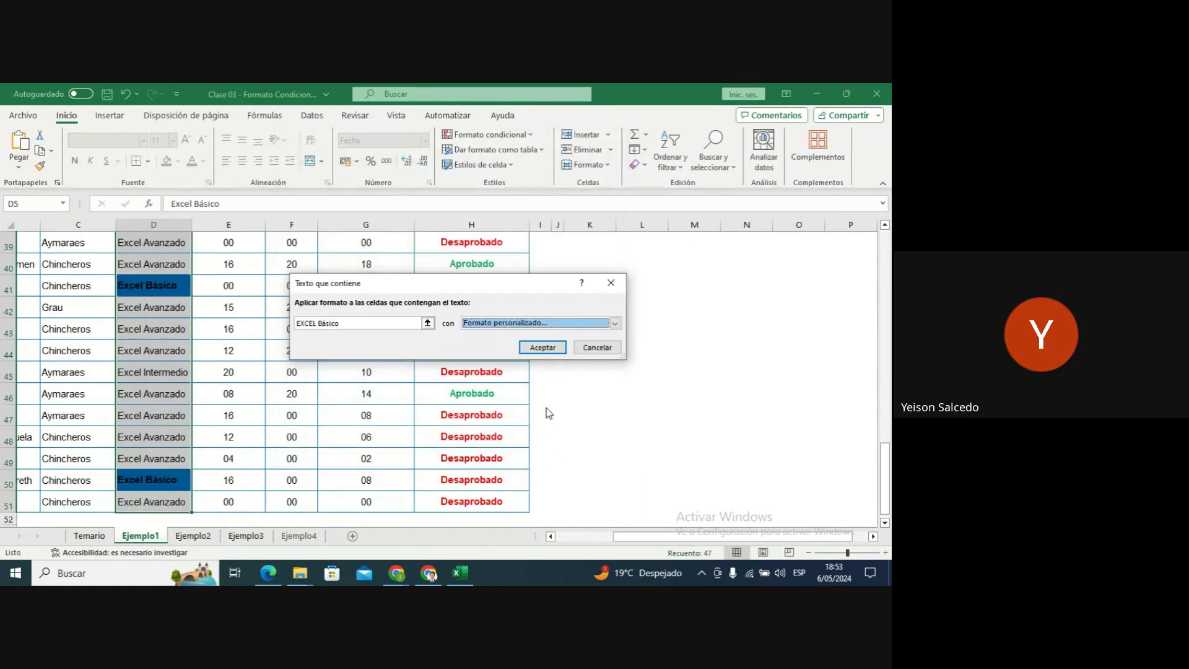
pyautogui.click(549, 348)
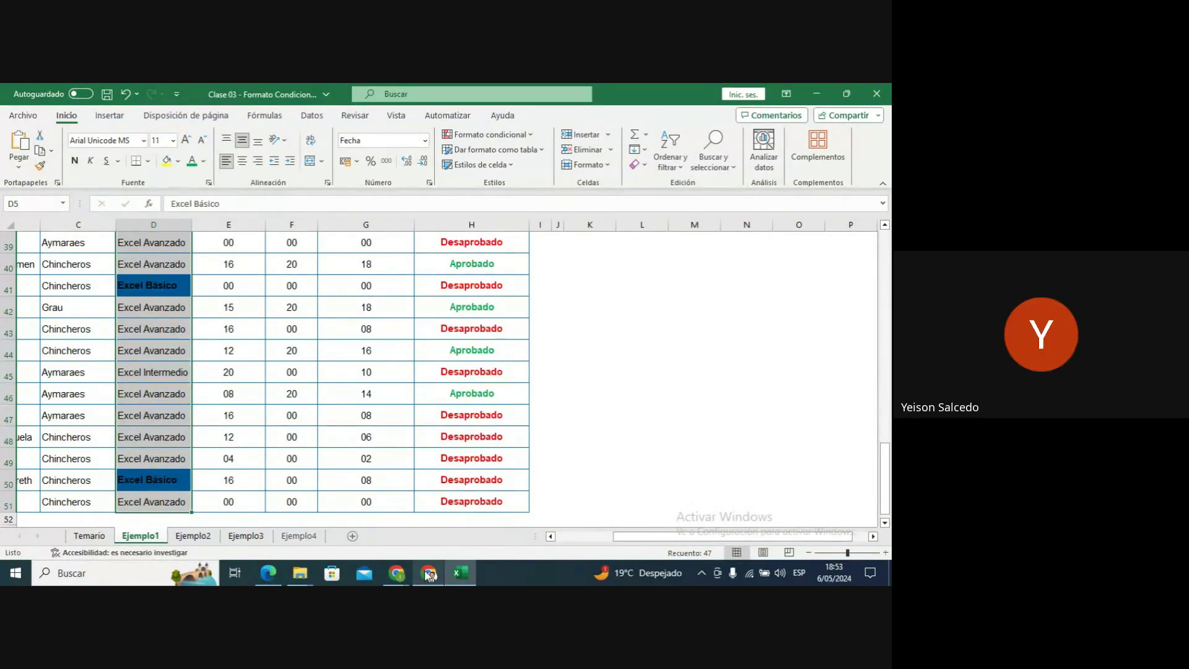
# Check the Google Meet call for raised hands and new messages, and return to the Excel workbook.
pyautogui.moveTo(427, 574)
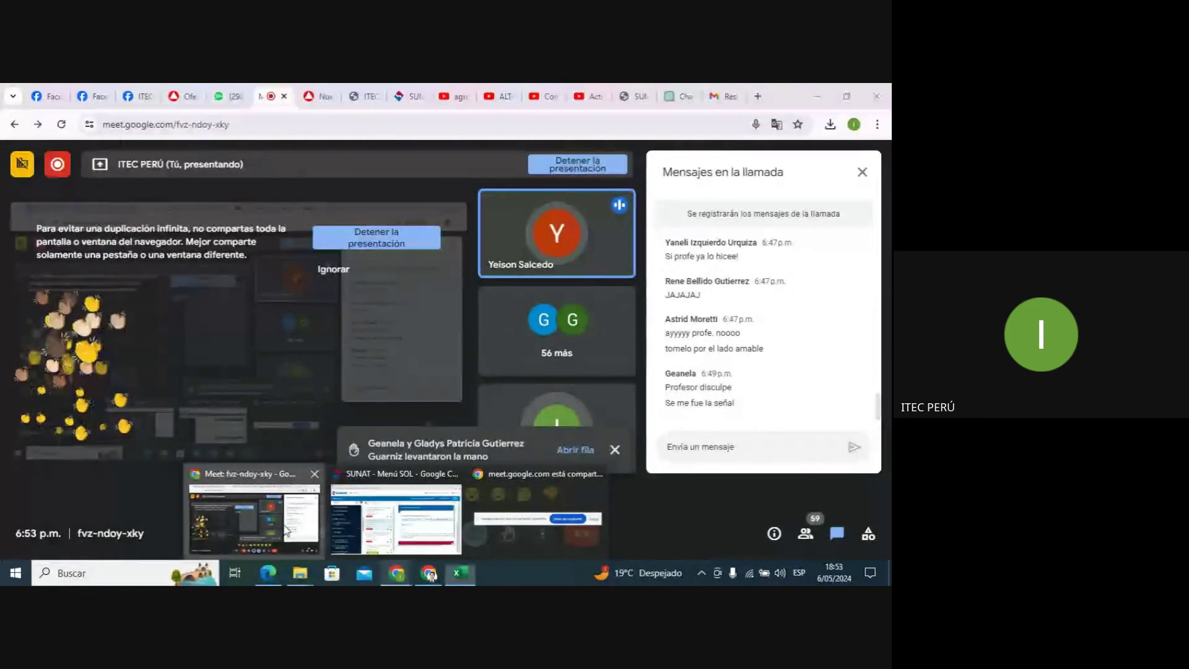
pyautogui.click(286, 527)
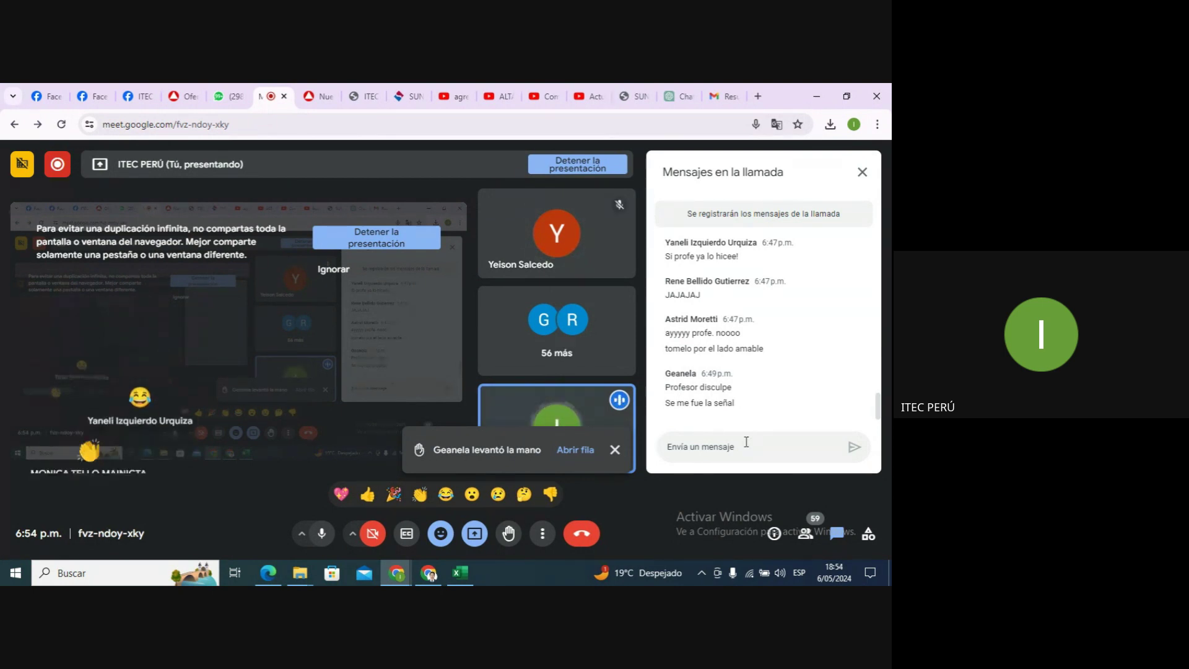
pyautogui.click(466, 573)
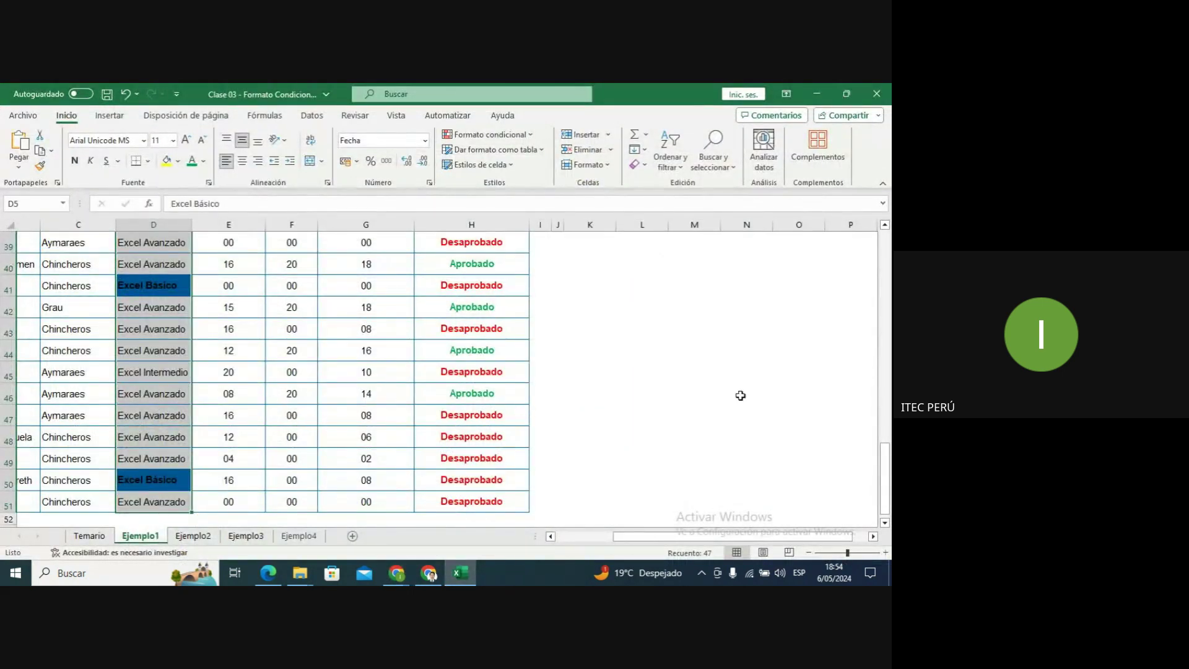
# Read instruction 3 in the instructions text box, about highlighting duplicate data in the Codigo column.
pyautogui.moveTo(885, 461); pyautogui.dragTo(884, 279)
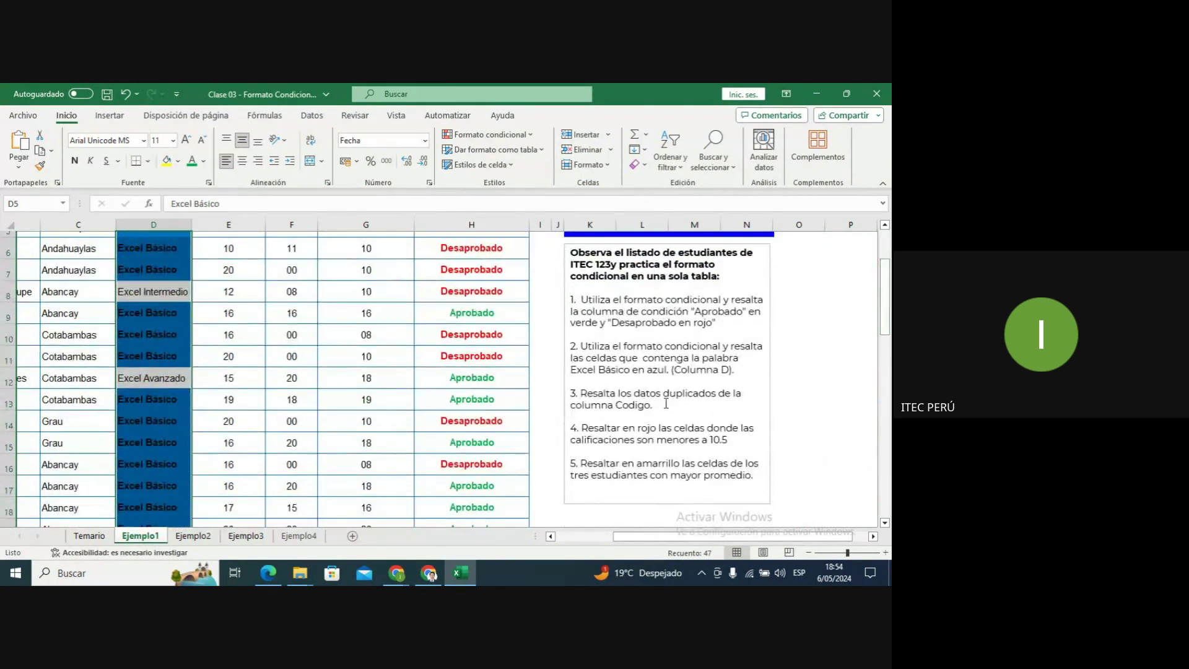
pyautogui.click(653, 404)
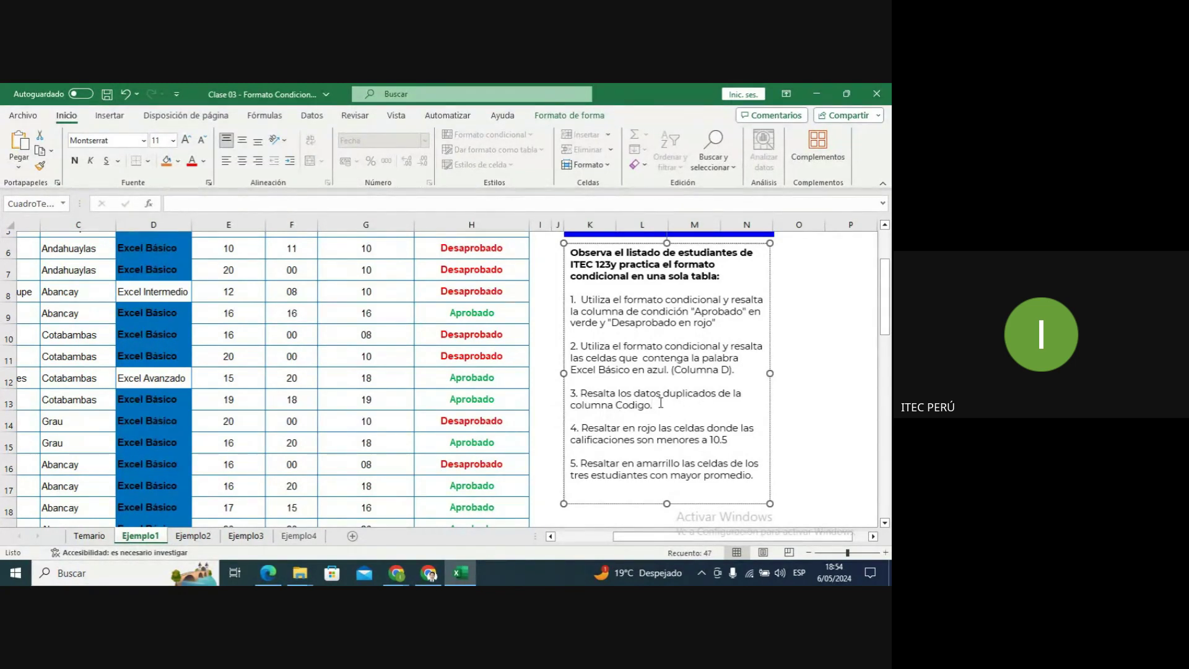
pyautogui.moveTo(635, 393); pyautogui.dragTo(689, 397)
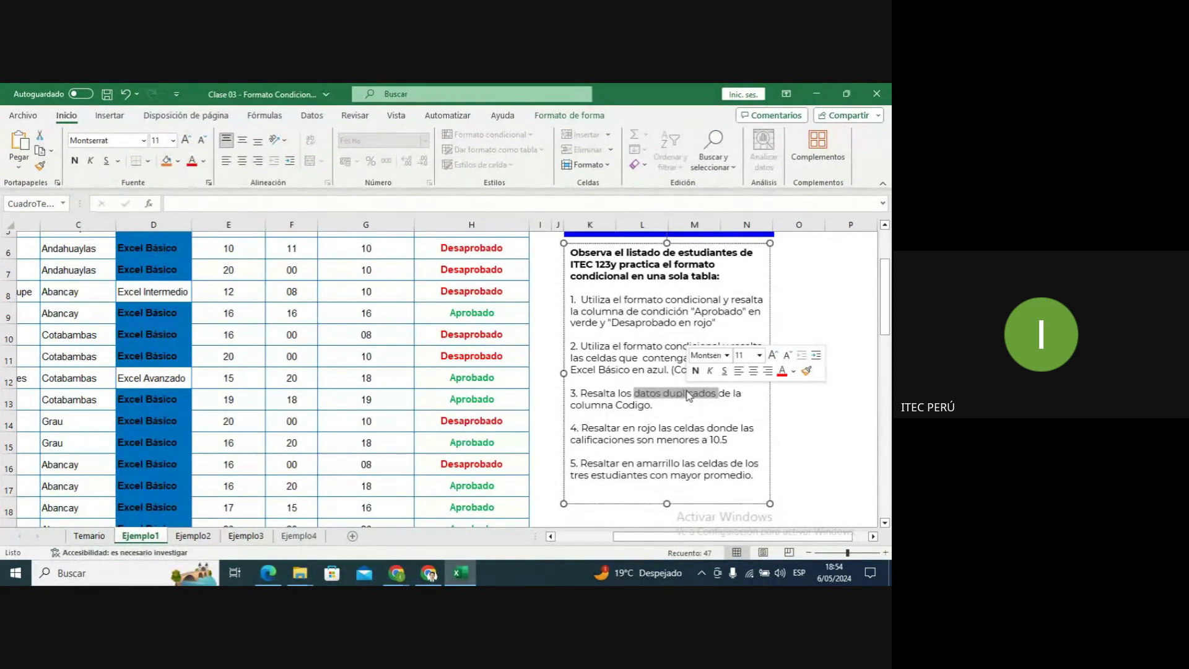
pyautogui.click(644, 396)
pyautogui.moveTo(633, 393); pyautogui.dragTo(688, 394)
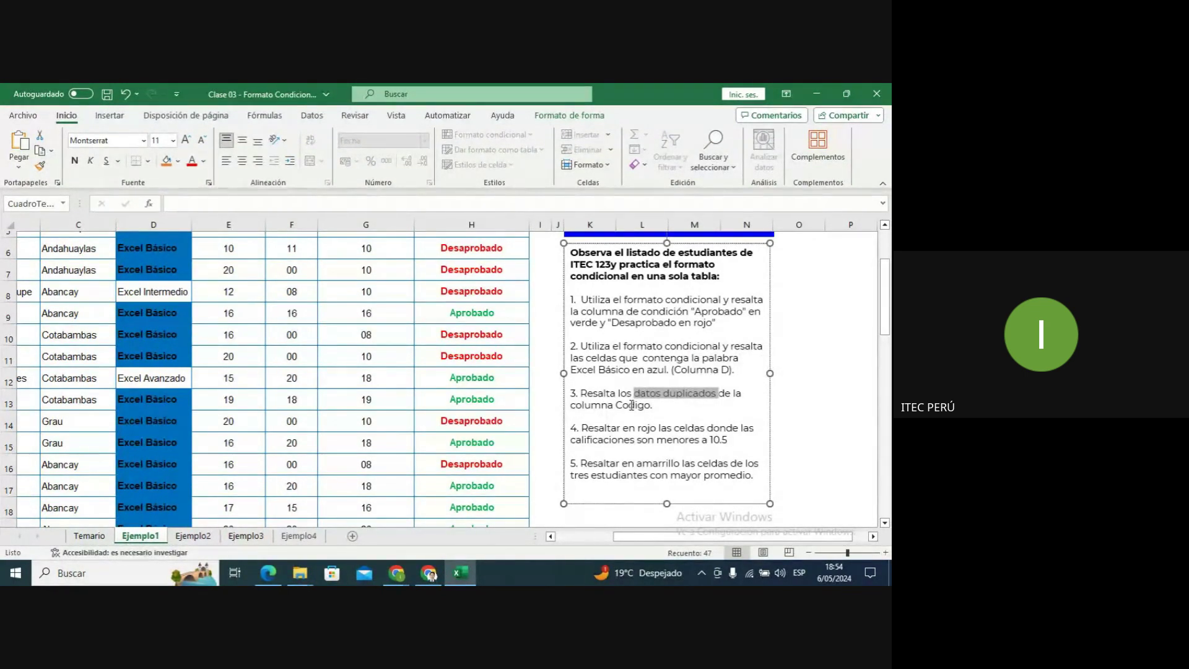
pyautogui.click(631, 405)
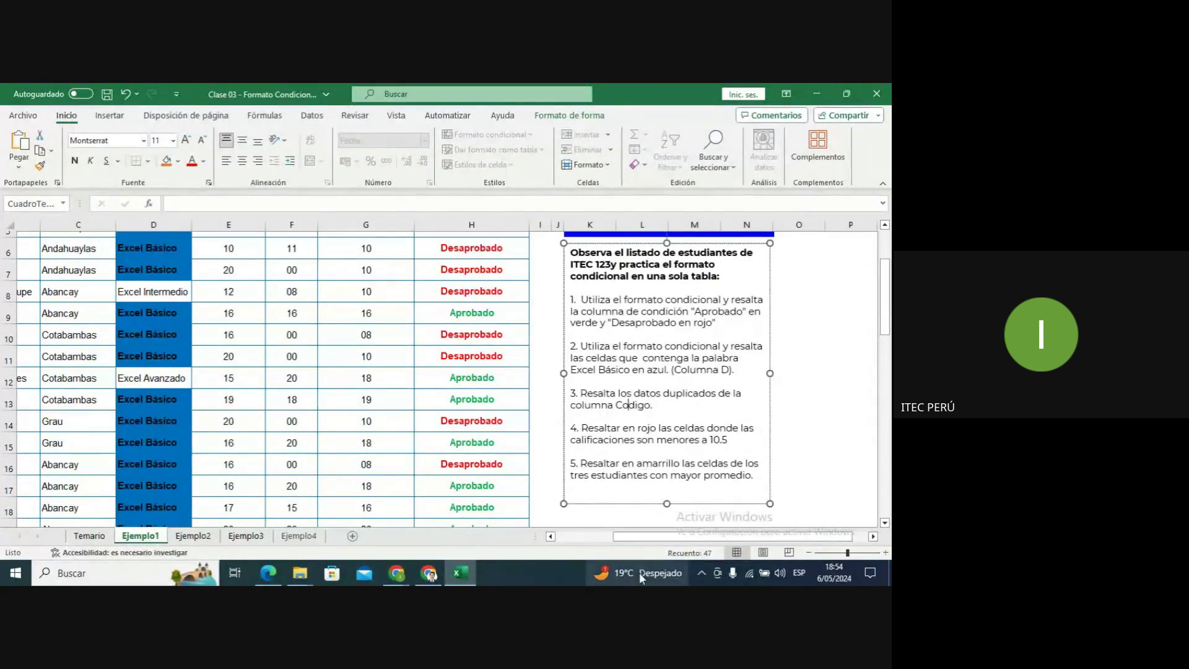
# Go back to the start of the student table and select the first Codigo cell, A5.
pyautogui.hscroll(-3, 192, 412)
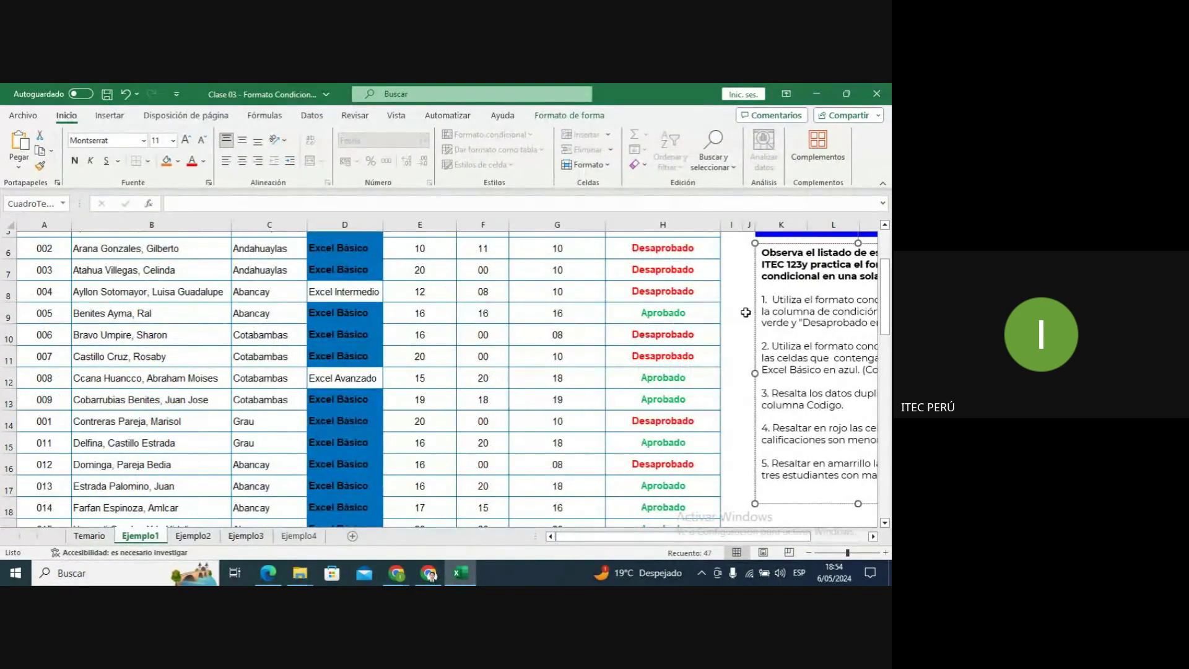
pyautogui.scroll(2, 275, 320)
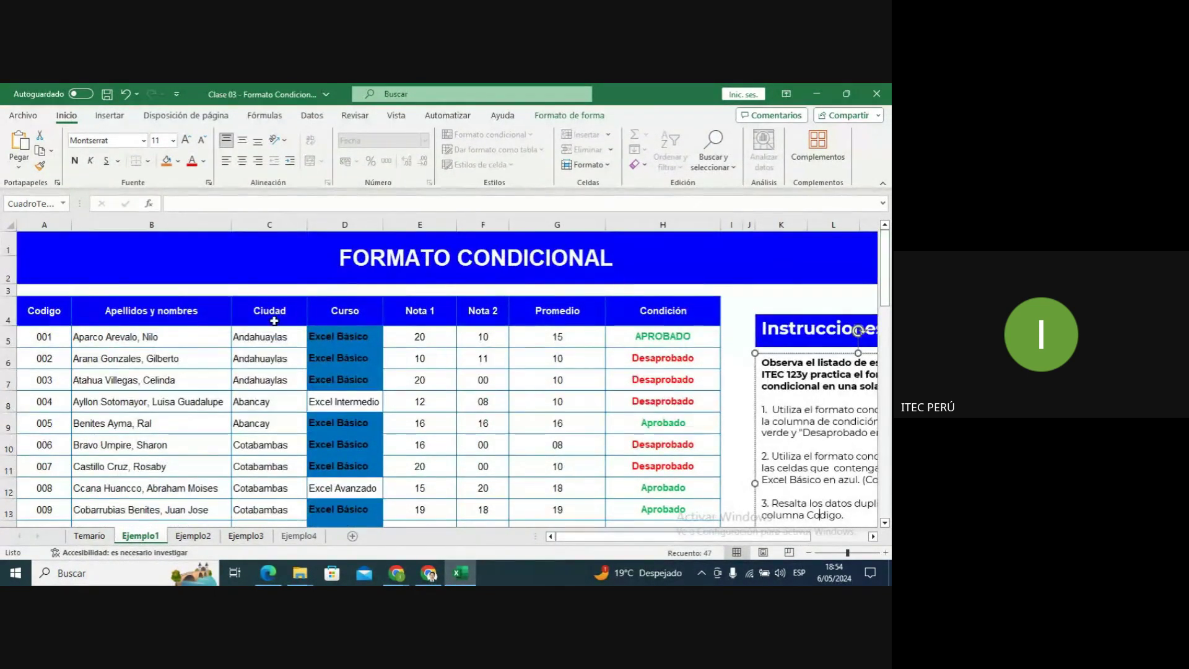
pyautogui.click(130, 334)
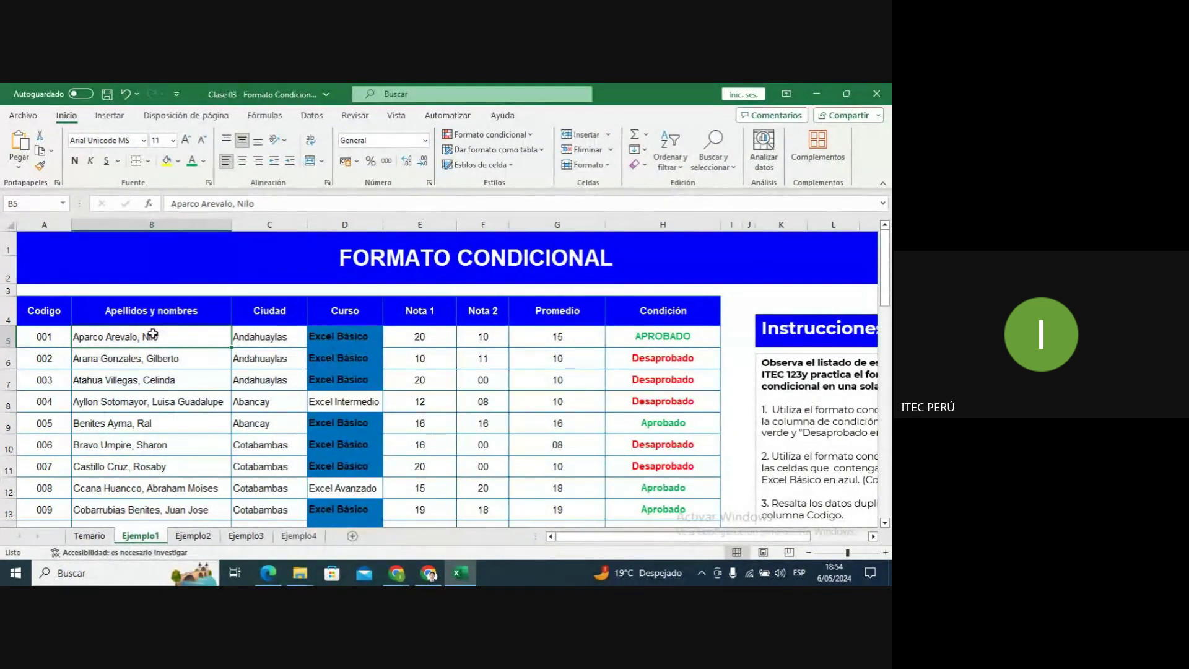
pyautogui.click(53, 338)
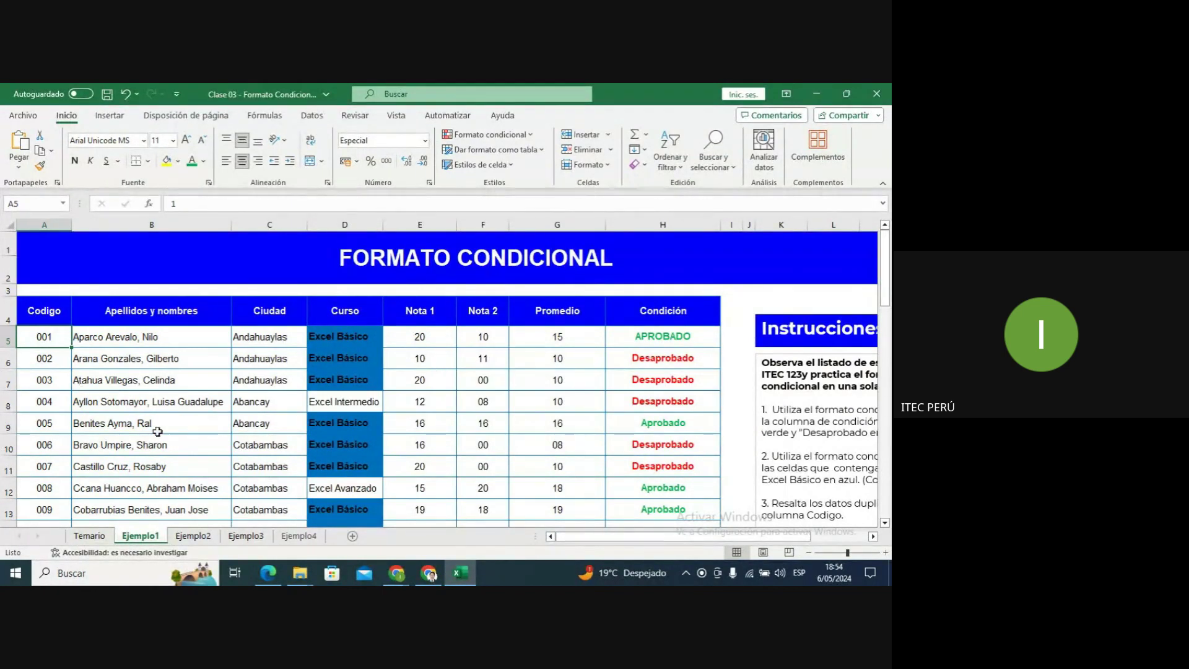
# Switch to the Google Meet call to attend to the participant with a raised hand, and return to Excel.
pyautogui.moveTo(407, 582)
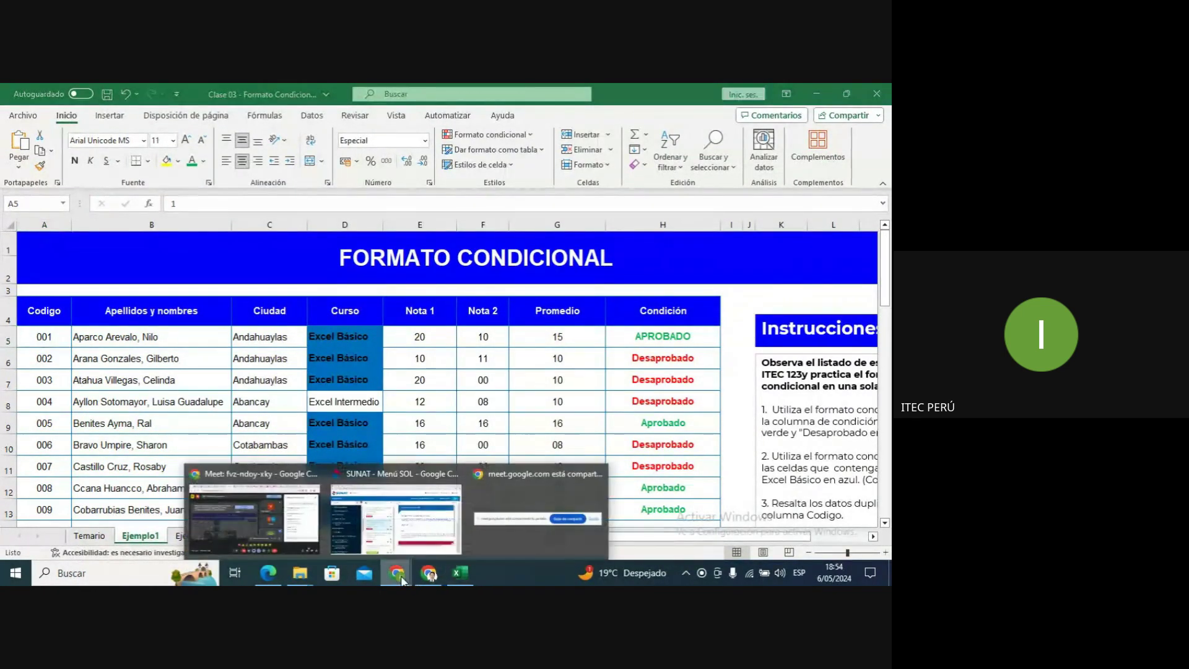
pyautogui.click(235, 498)
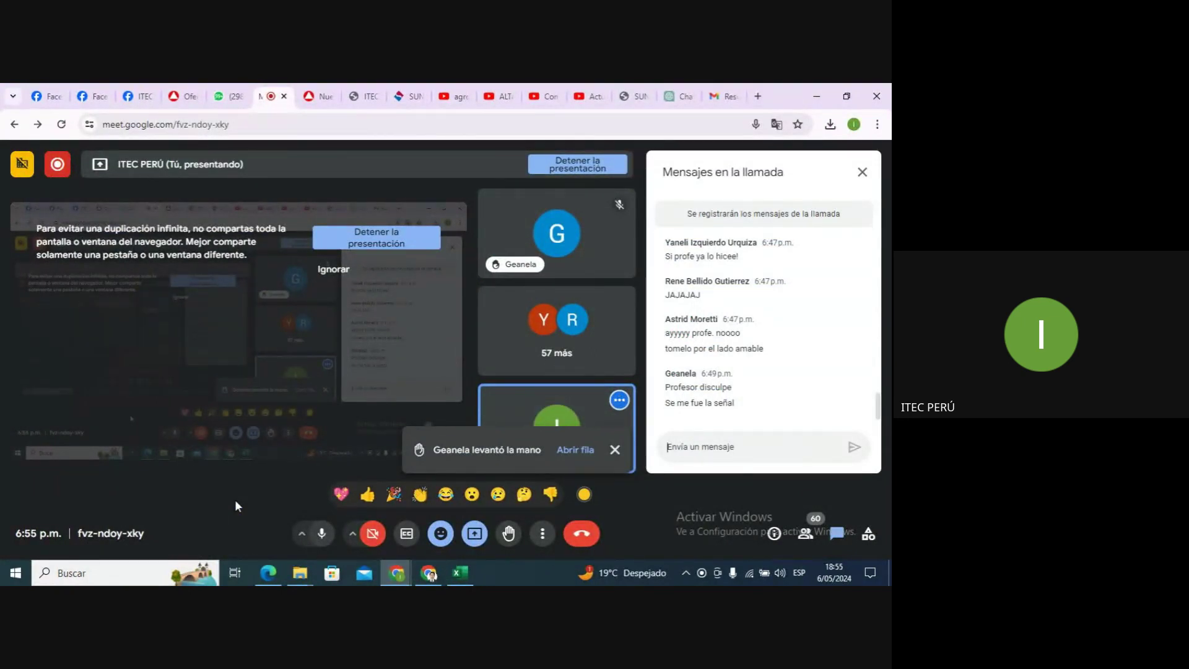
pyautogui.click(455, 574)
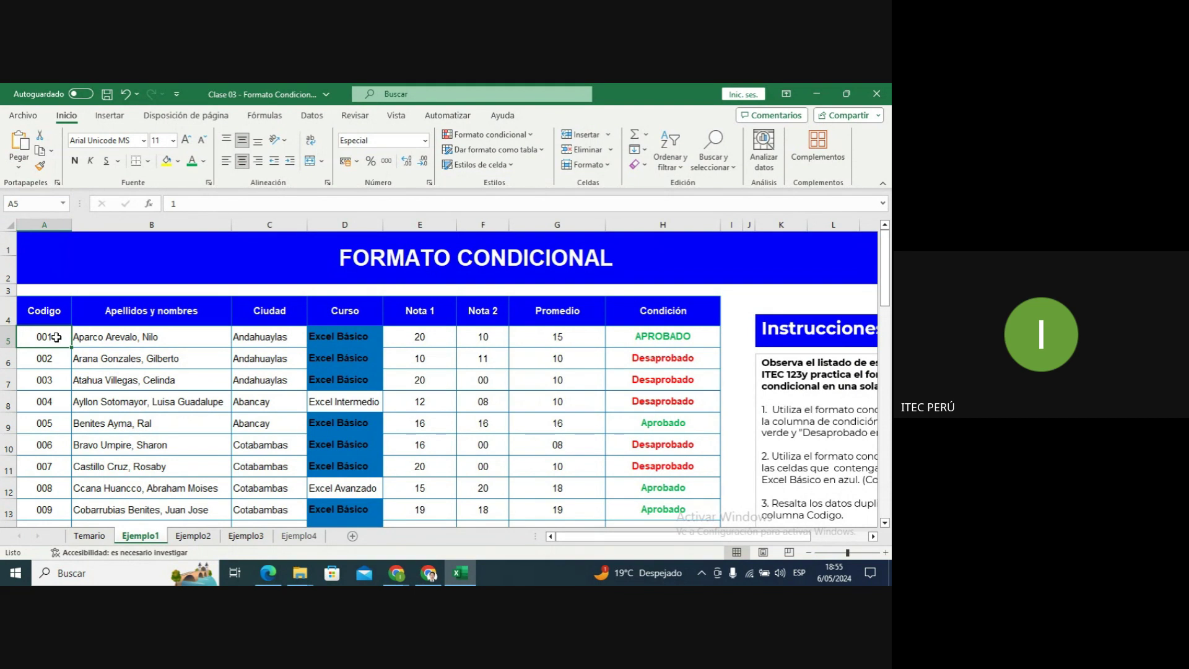
# Select the Codigo cells A5:A51 and start a "Valores duplicados" highlight rule on them.
pyautogui.hotkey('ctrl', 'shift', 'Down')
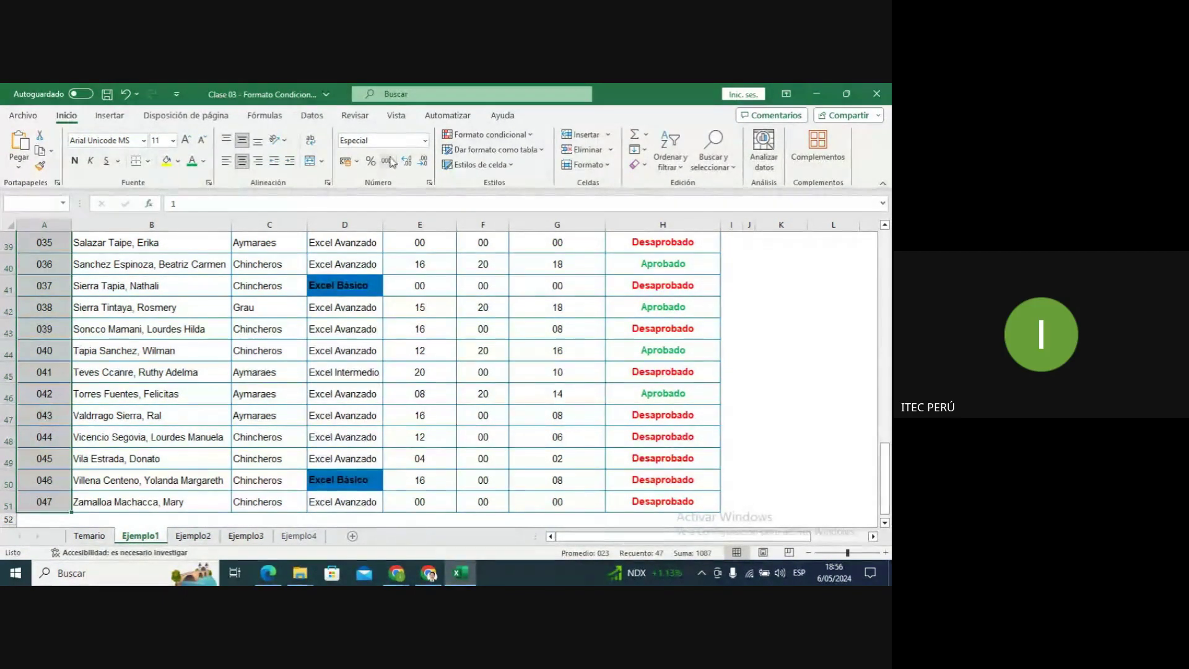
pyautogui.click(495, 134)
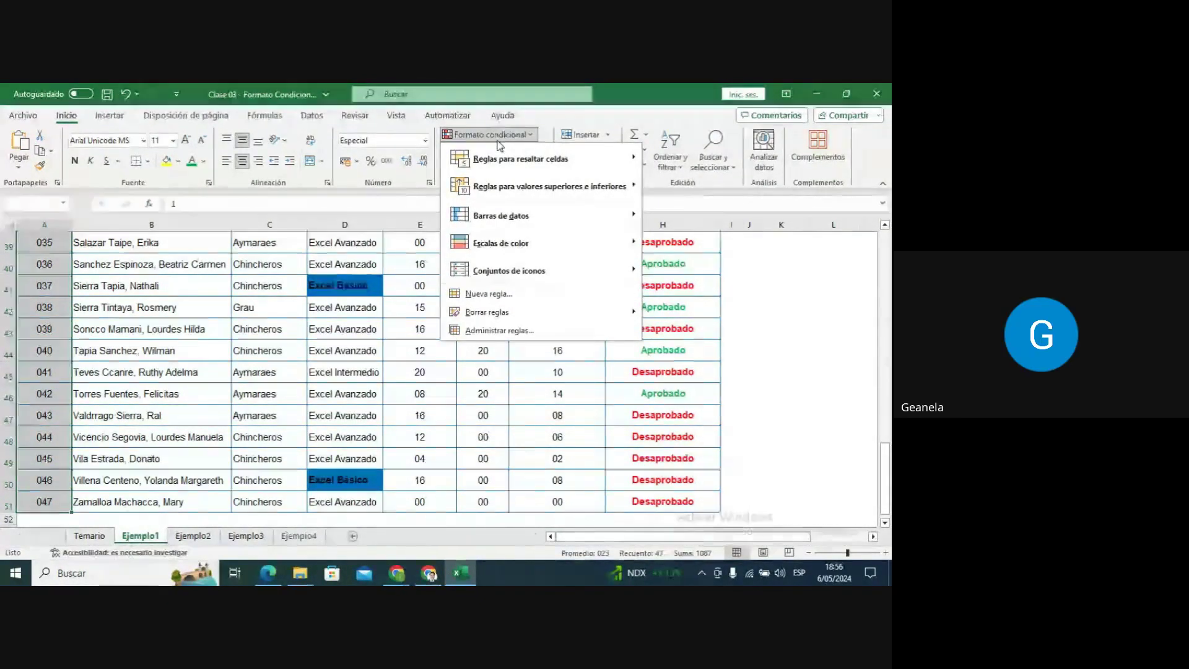
pyautogui.moveTo(525, 166)
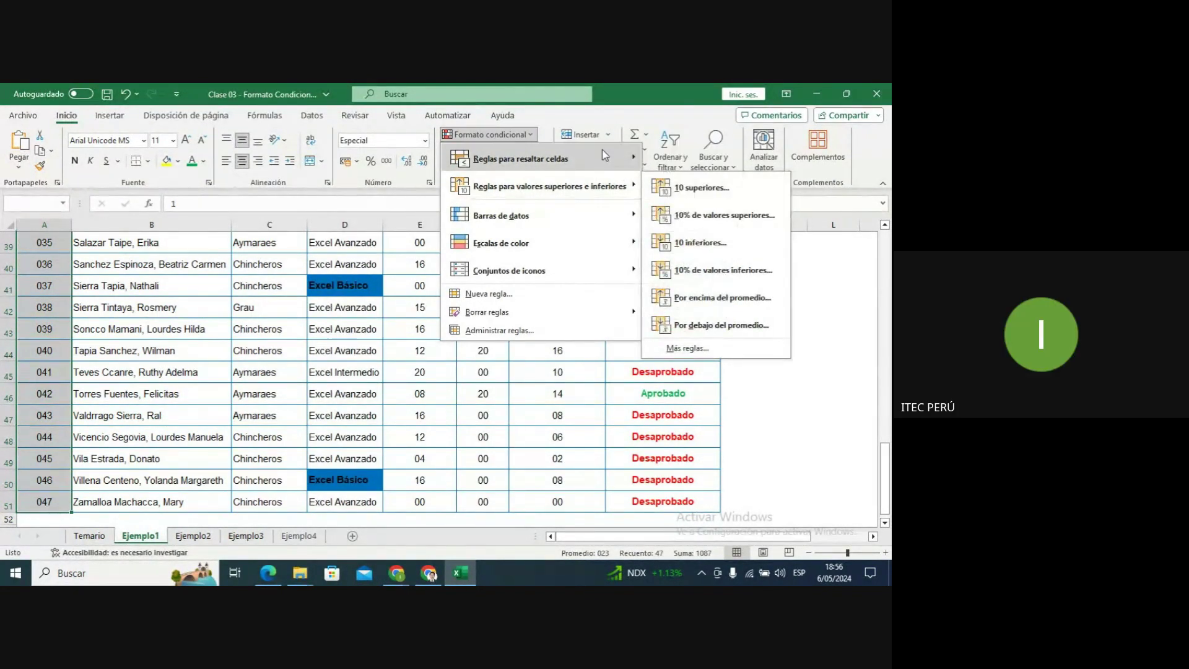
pyautogui.moveTo(603, 152)
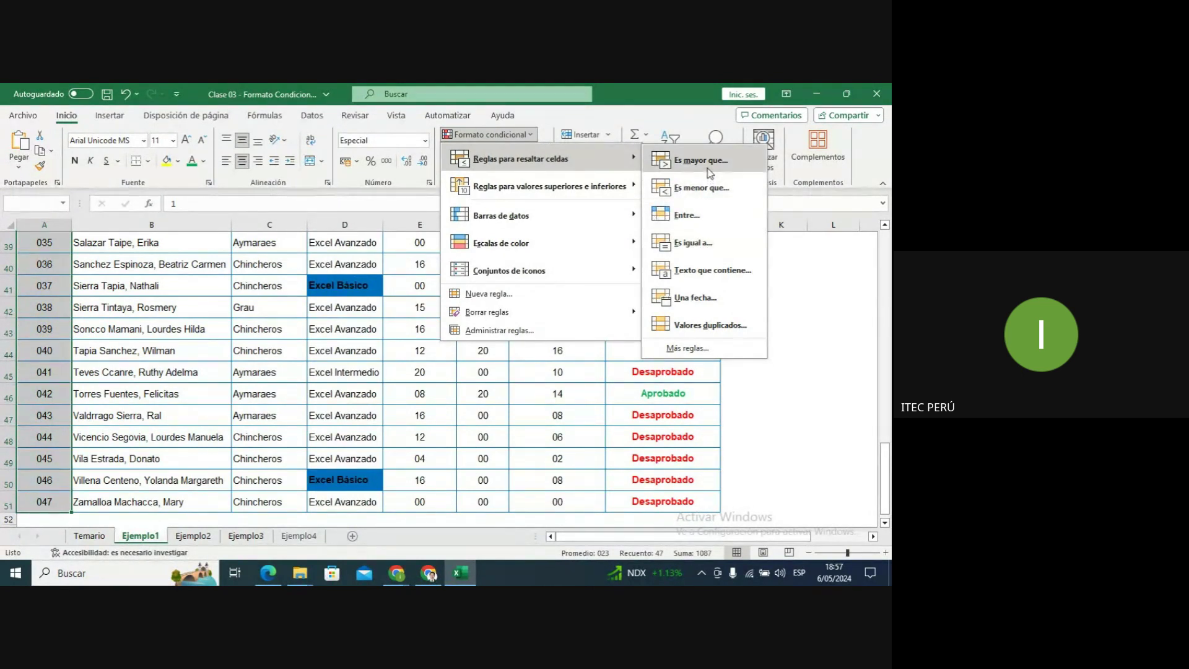
pyautogui.click(739, 326)
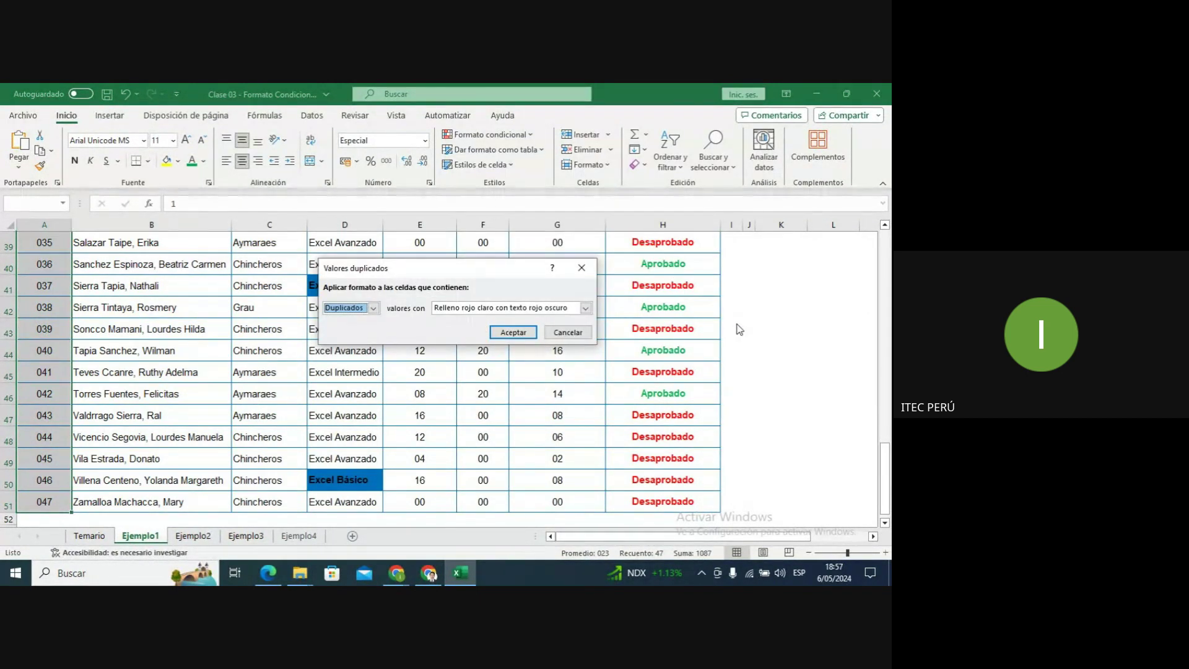
# Apply the highlight rule for Duplicados values to the Codigo cells using "Relleno amarillo con texto amarillo oscuro".
pyautogui.click(372, 309)
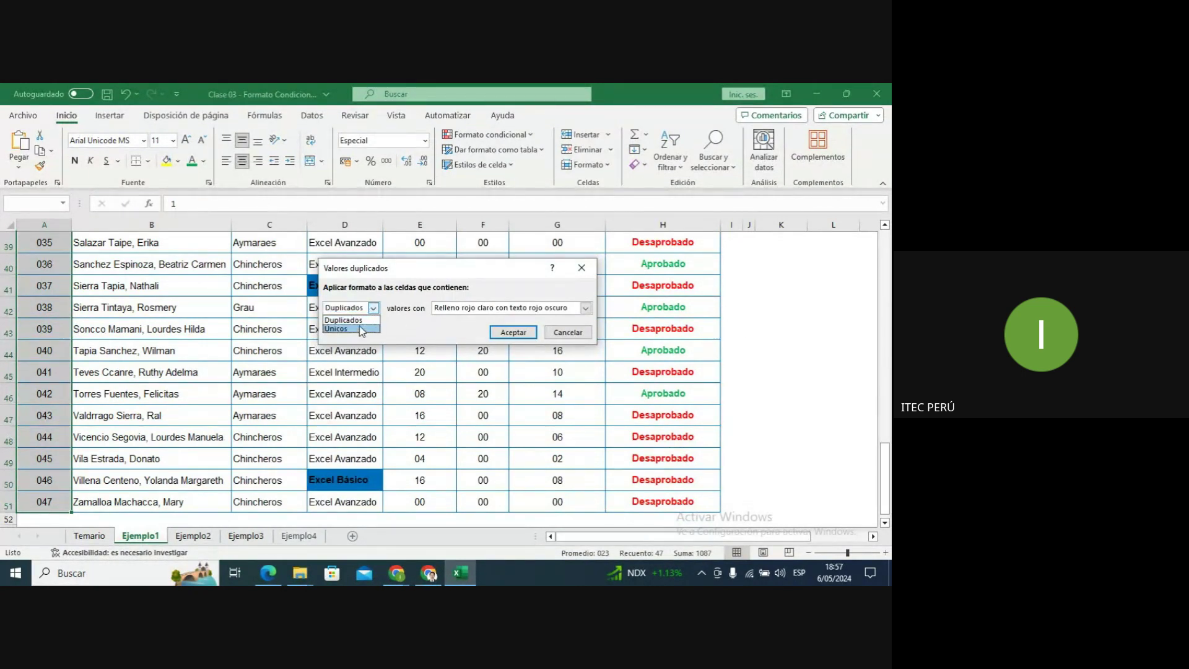
pyautogui.click(361, 320)
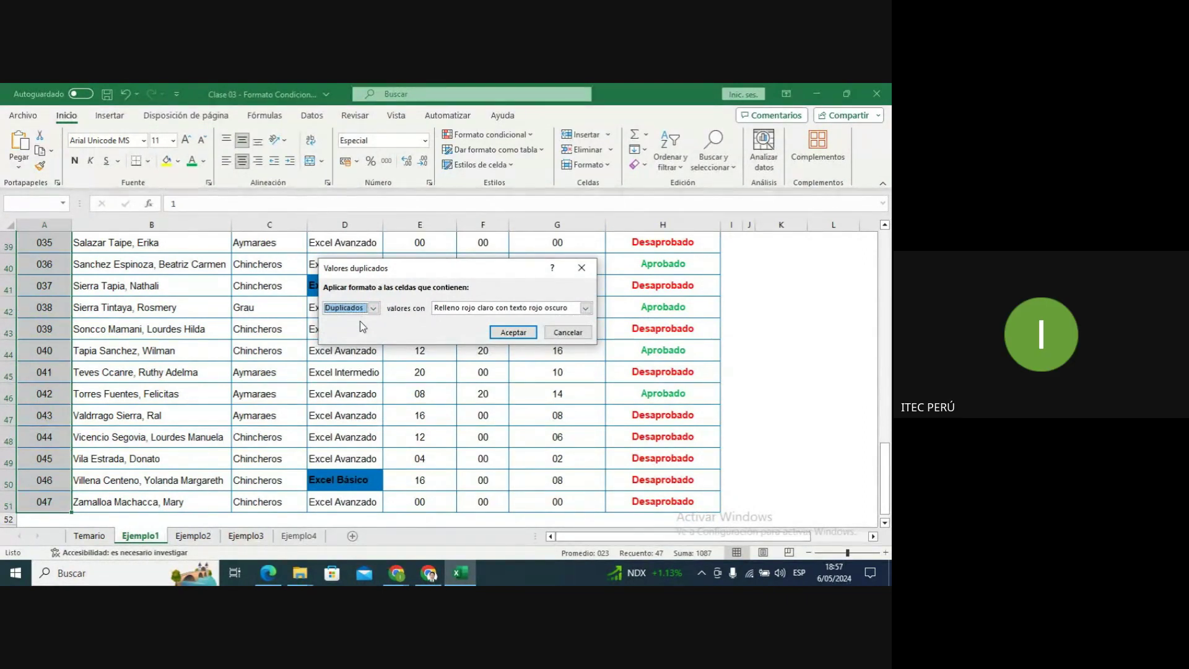
pyautogui.click(472, 310)
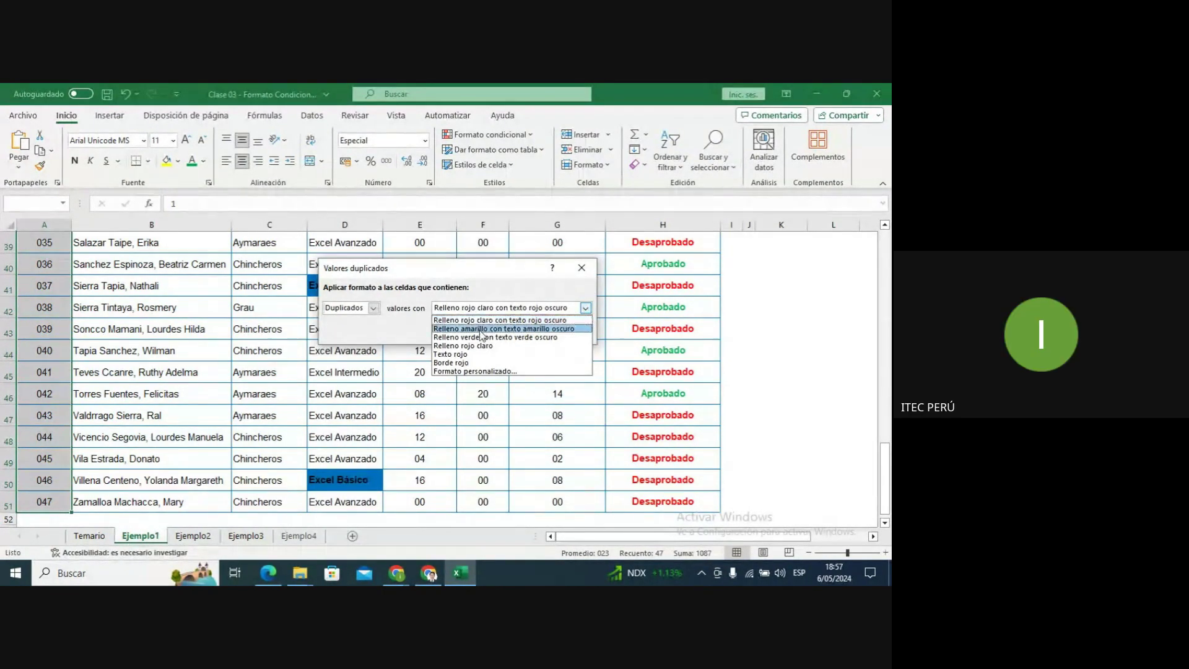
pyautogui.click(481, 329)
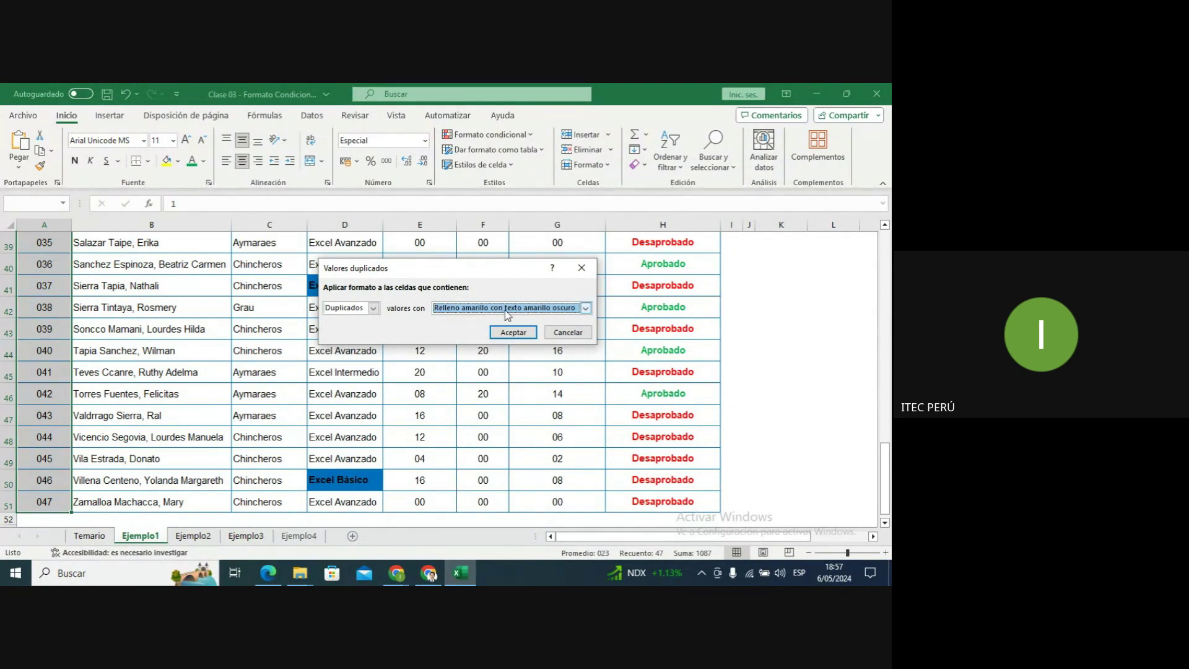
pyautogui.click(511, 310)
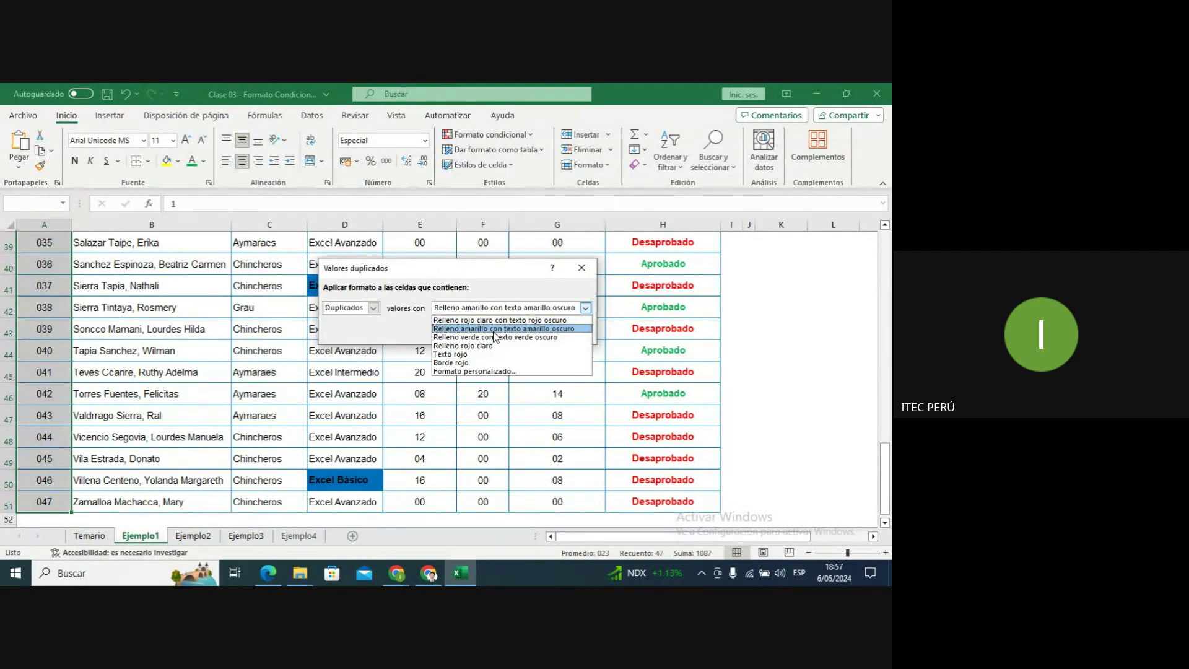
pyautogui.click(494, 330)
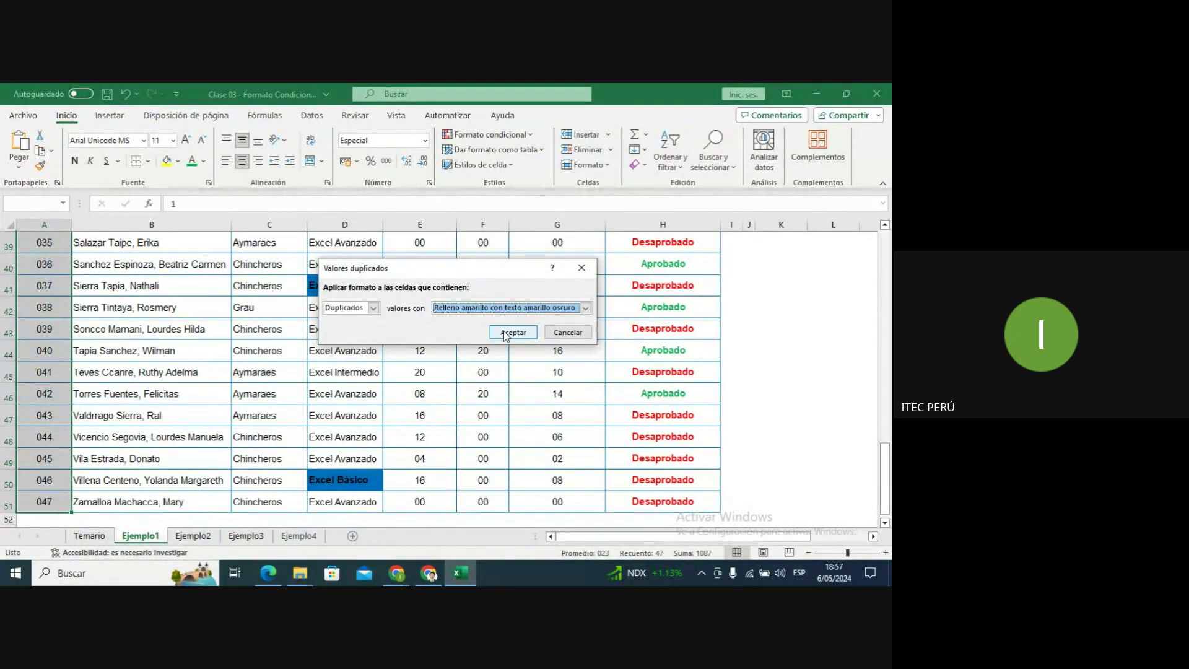
pyautogui.click(510, 335)
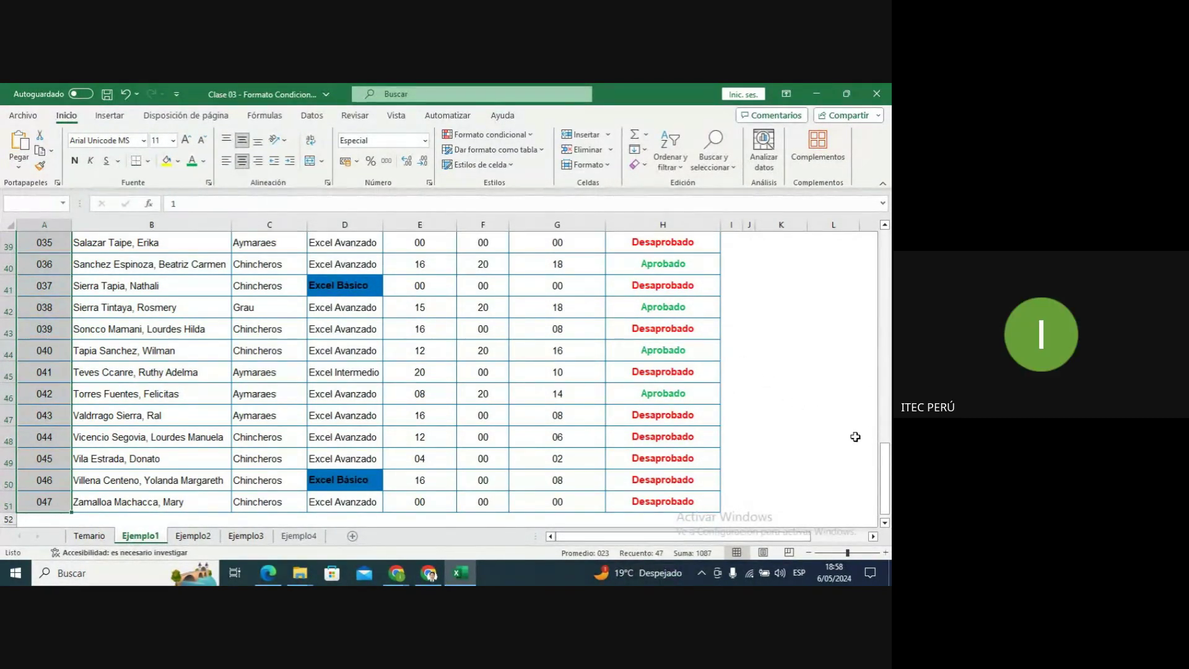
# Go back to the start of the table and replace the repeated 001 code in cell A14 with 10.
pyautogui.moveTo(883, 468); pyautogui.dragTo(862, 240)
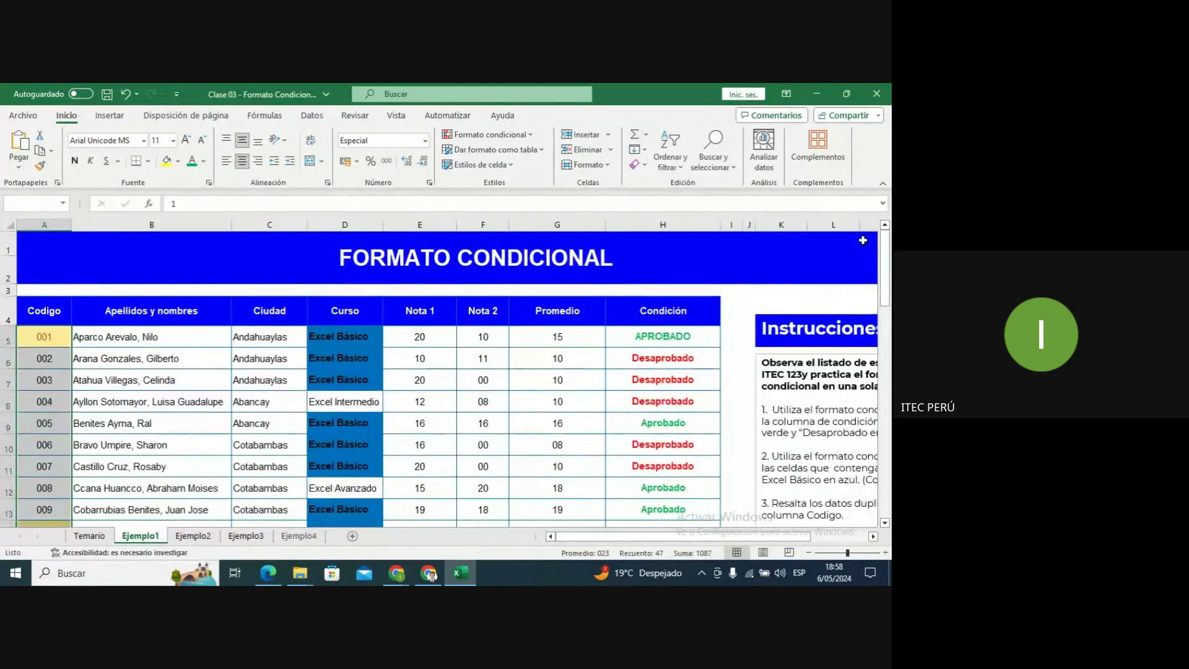
pyautogui.click(61, 358)
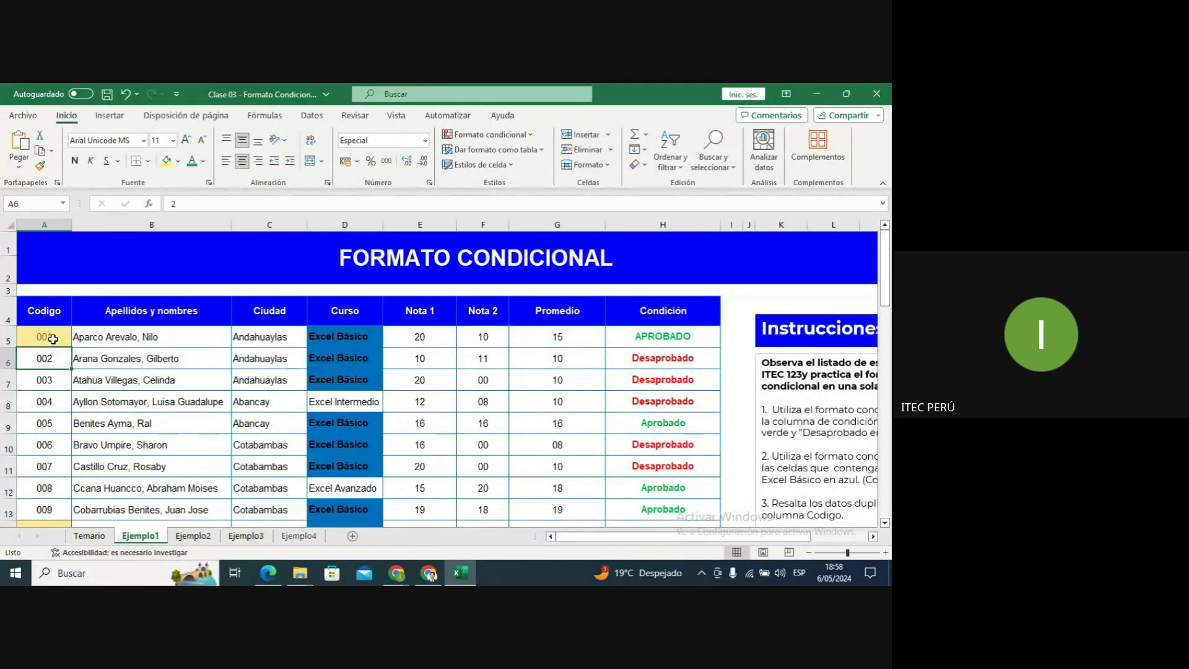
pyautogui.click(52, 339)
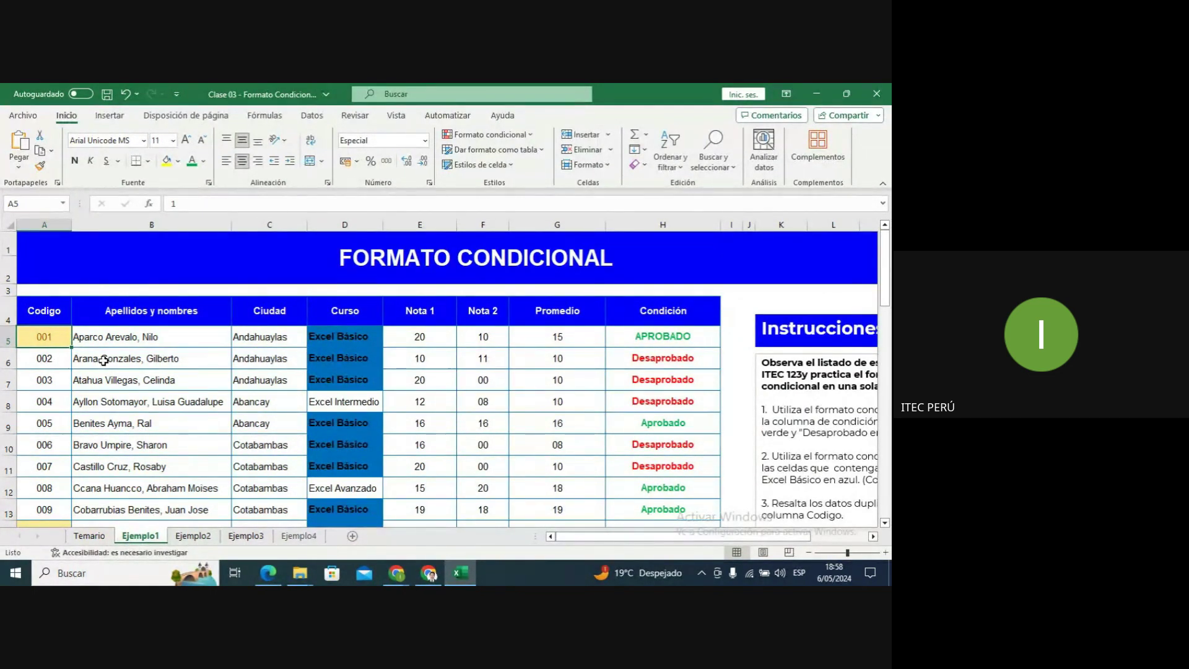
pyautogui.moveTo(889, 283); pyautogui.dragTo(889, 304)
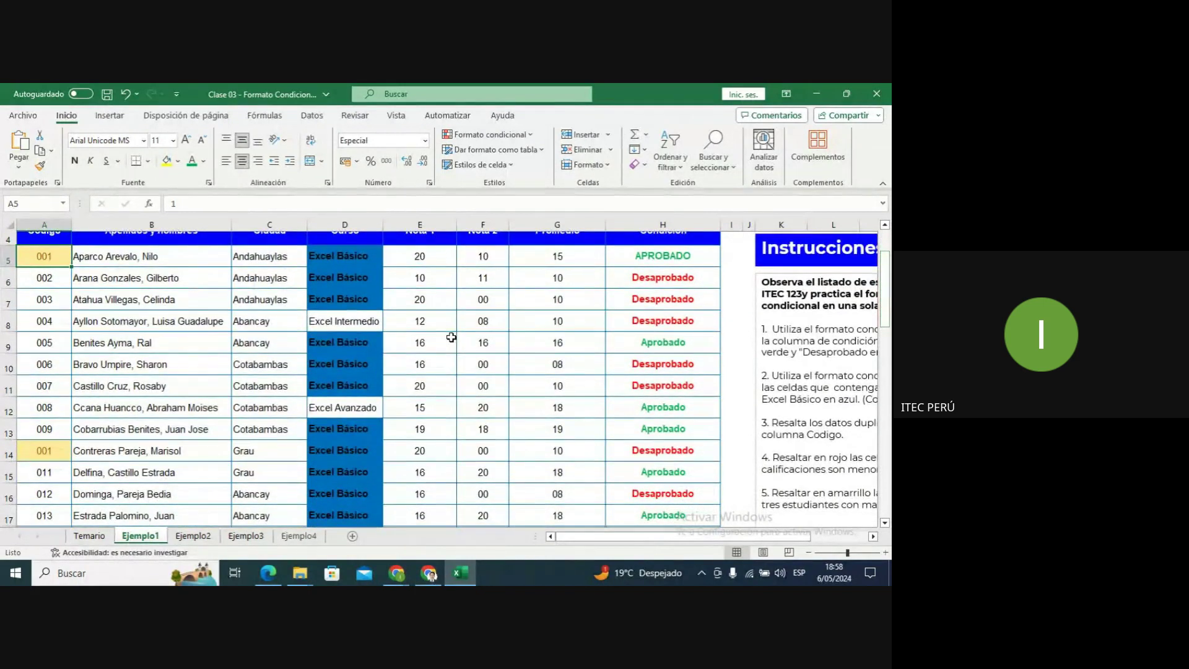
pyautogui.click(58, 452)
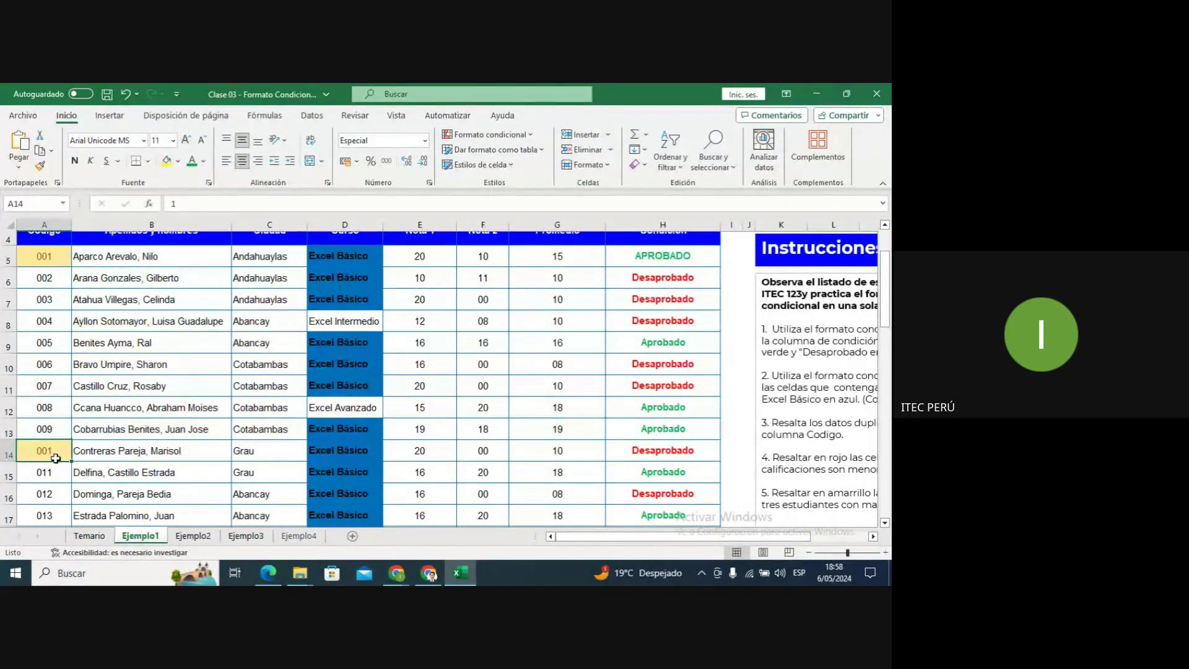
pyautogui.write('1')
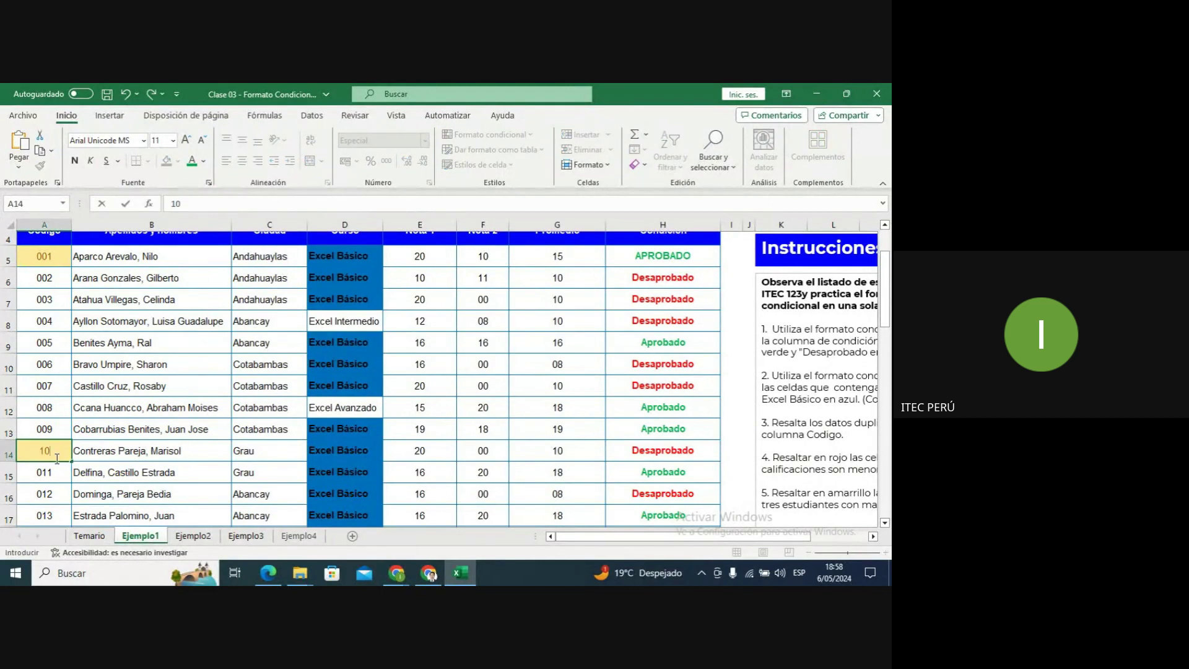
pyautogui.write('0')
pyautogui.press('Return')
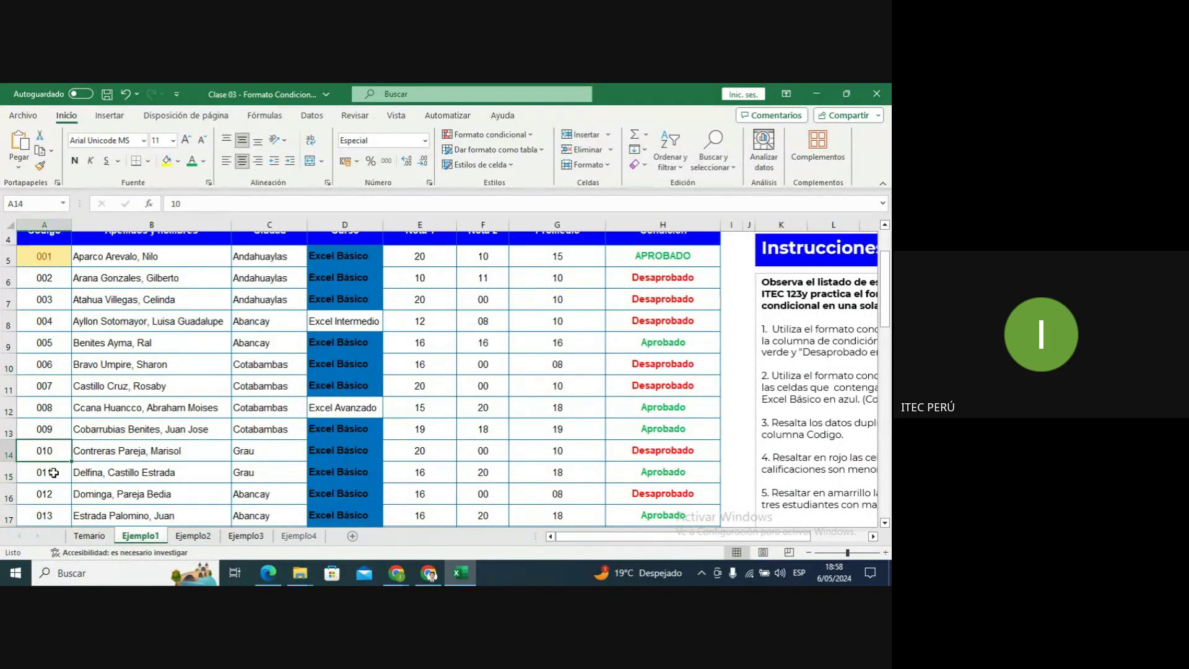
pyautogui.press('Return')
# Go down the Codigo column to the other repeated 001 code in cell A37 and replace it with 33.
pyautogui.press('Down')
pyautogui.press('Down')
pyautogui.press('Down')
pyautogui.press('Down')
pyautogui.press('Down')
pyautogui.press('Down')
pyautogui.press('Down')
pyautogui.press('Down')
pyautogui.press('Down')
pyautogui.press('Down')
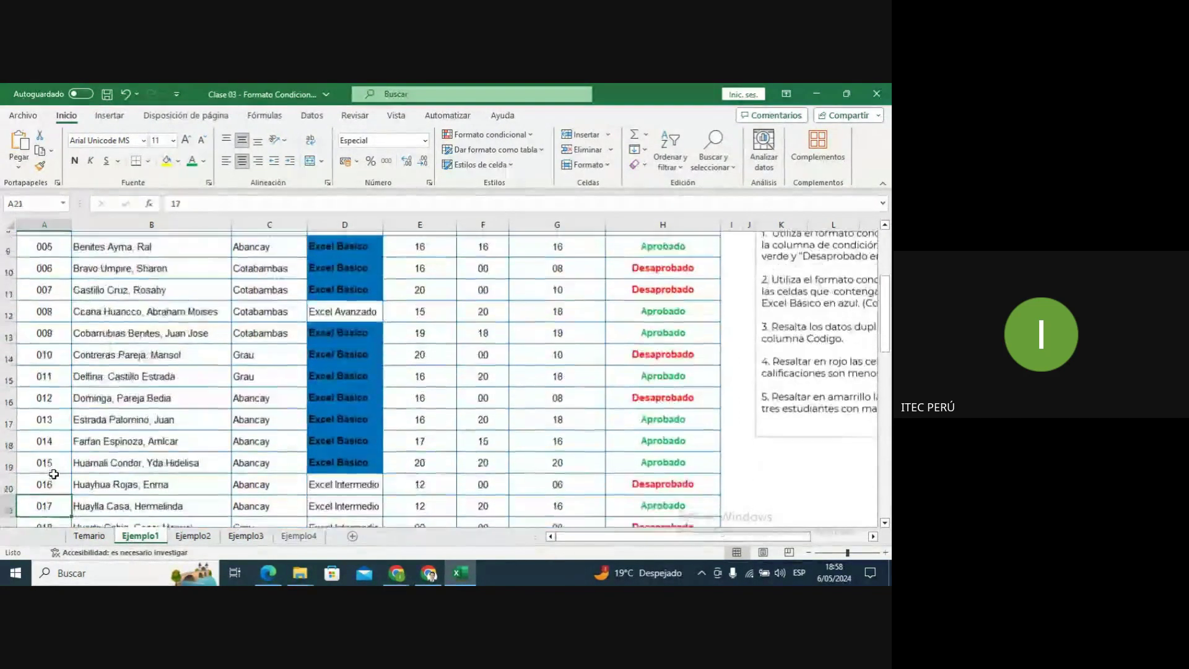
pyautogui.press('Down')
pyautogui.press('Down')
pyautogui.press('Down')
pyautogui.press('Down')
pyautogui.press('Down')
pyautogui.press('Down')
pyautogui.press('Down')
pyautogui.press('Down')
pyautogui.press('Down')
pyautogui.press('Down')
pyautogui.press('Down')
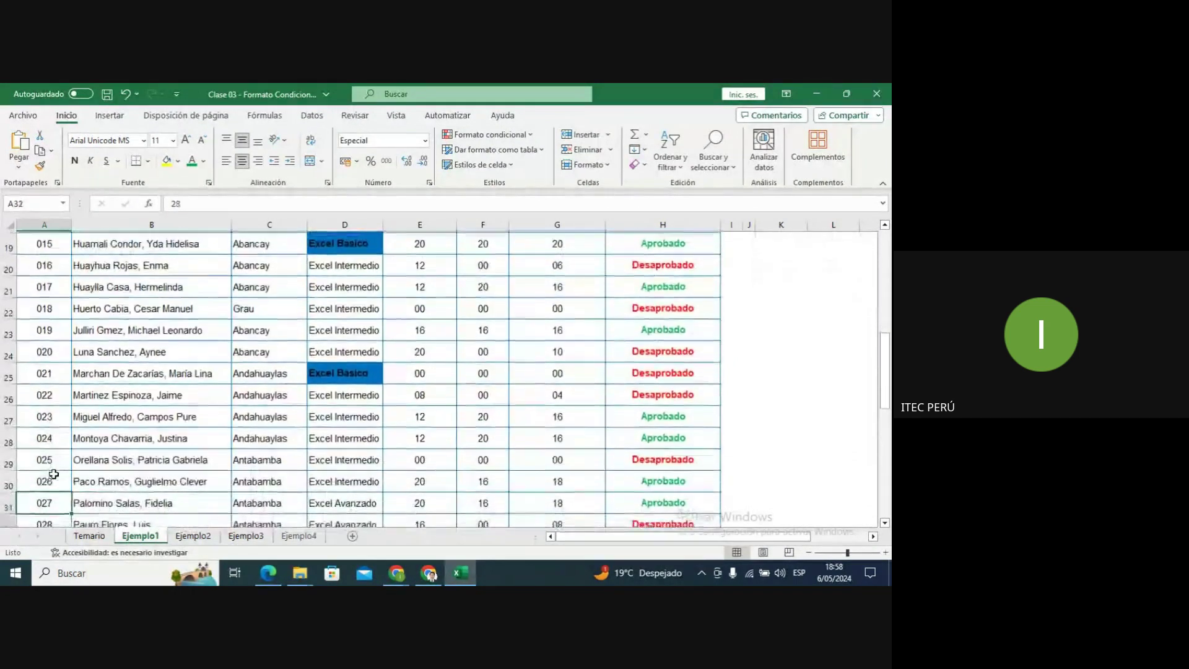
pyautogui.press('Down')
pyautogui.press('Down')
pyautogui.press('Down')
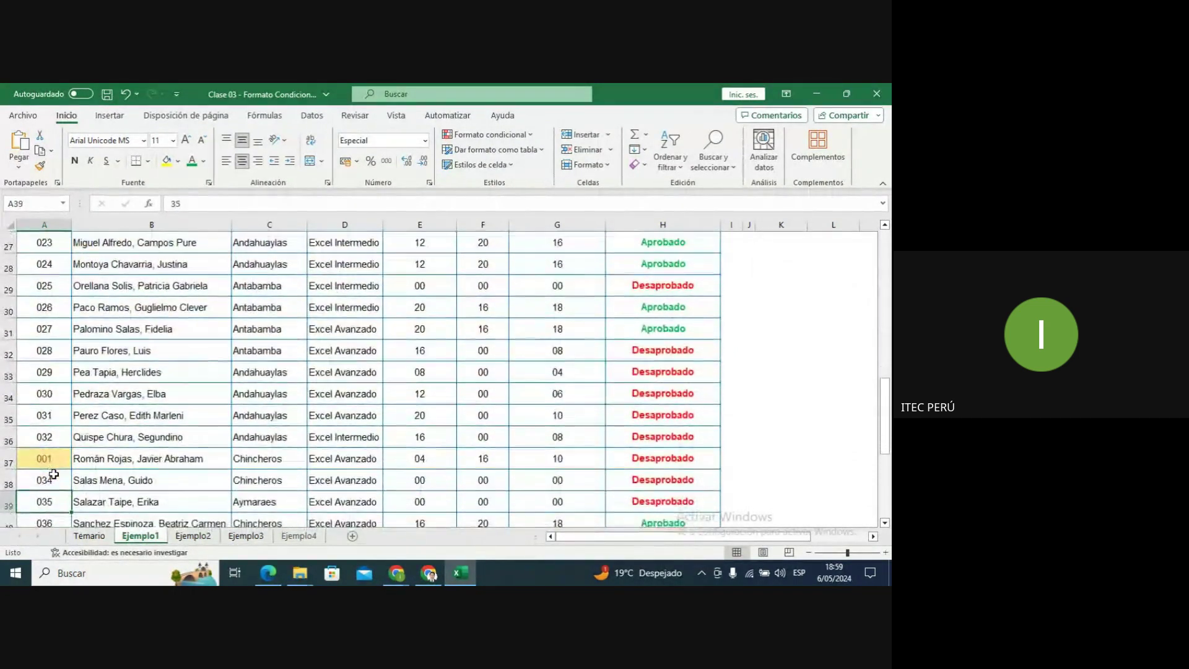
pyautogui.press('Up')
pyautogui.press('Up')
pyautogui.press('Up')
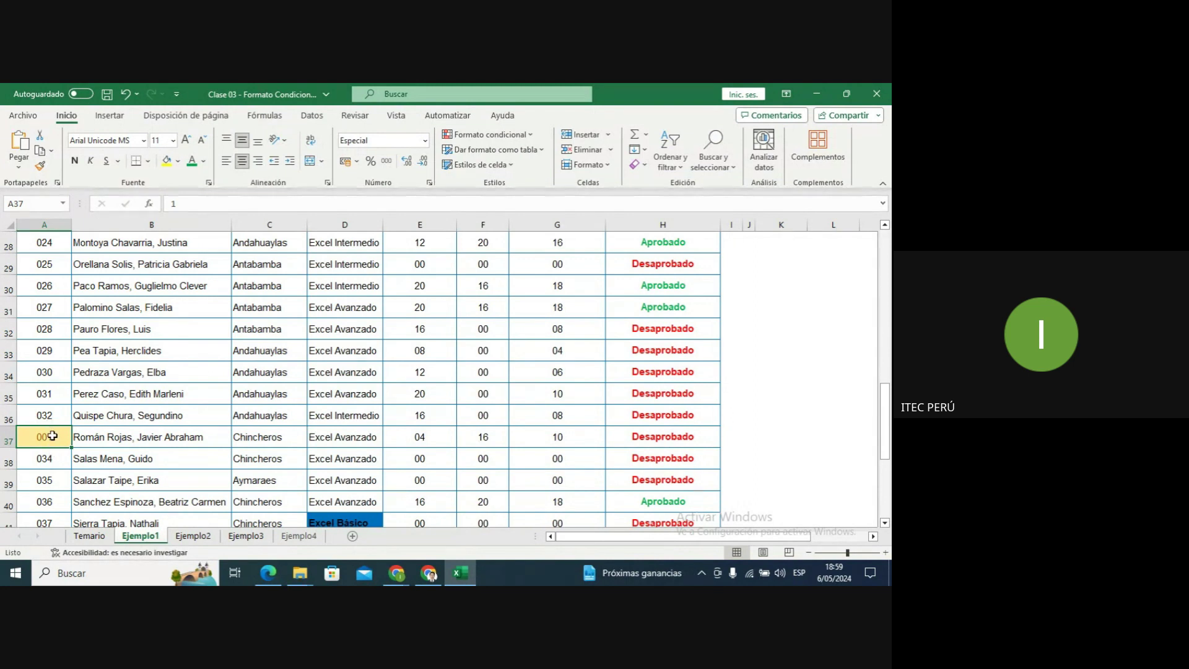
pyautogui.write('33')
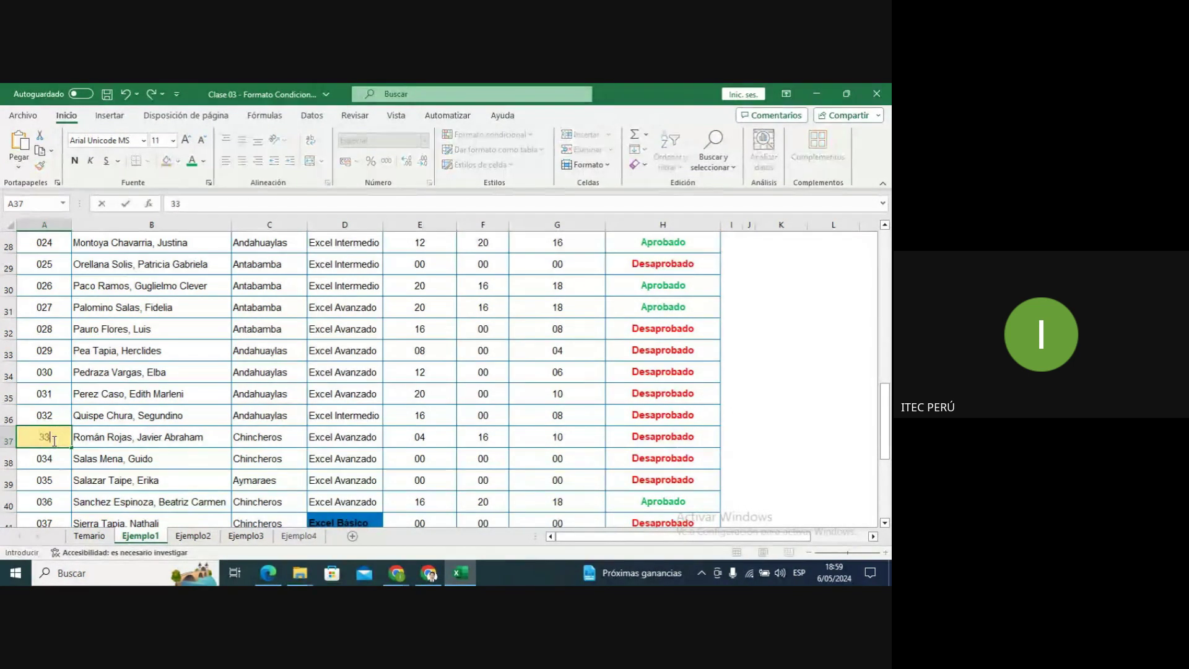
pyautogui.press('Return')
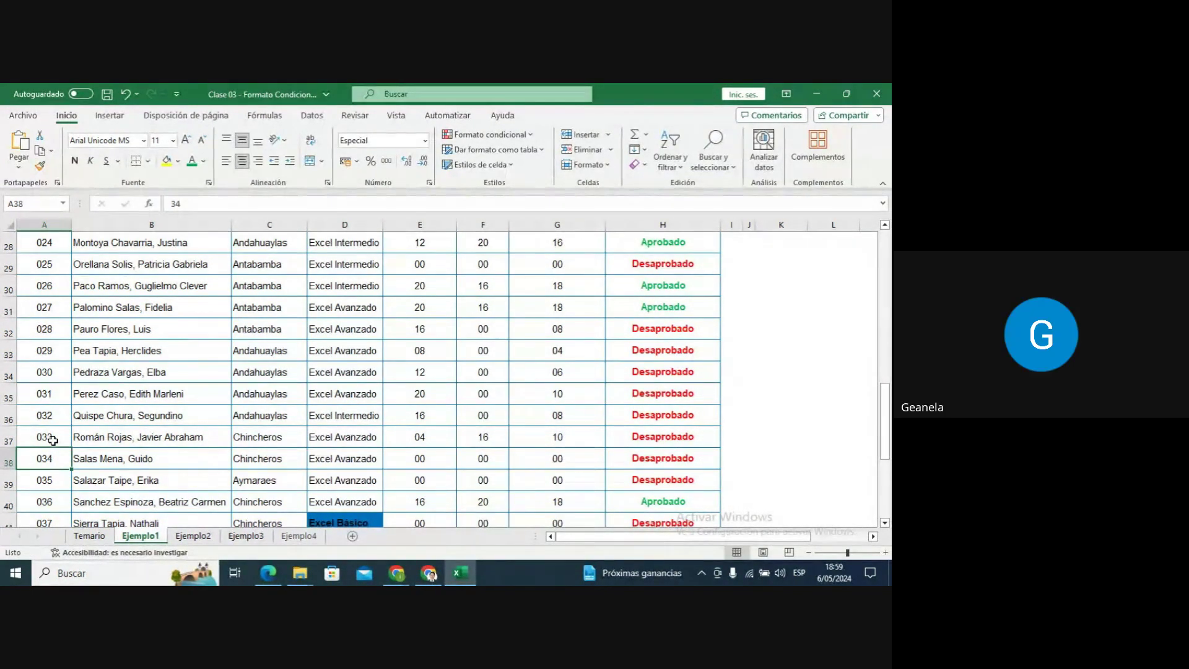
# Check the Codigo column down to its last rows and back up to the first codes for remaining duplicate highlights.
pyautogui.press('Down')
pyautogui.press('Down')
pyautogui.press('Down')
pyautogui.press('Down')
pyautogui.press('Down')
pyautogui.press('Down')
pyautogui.press('Down')
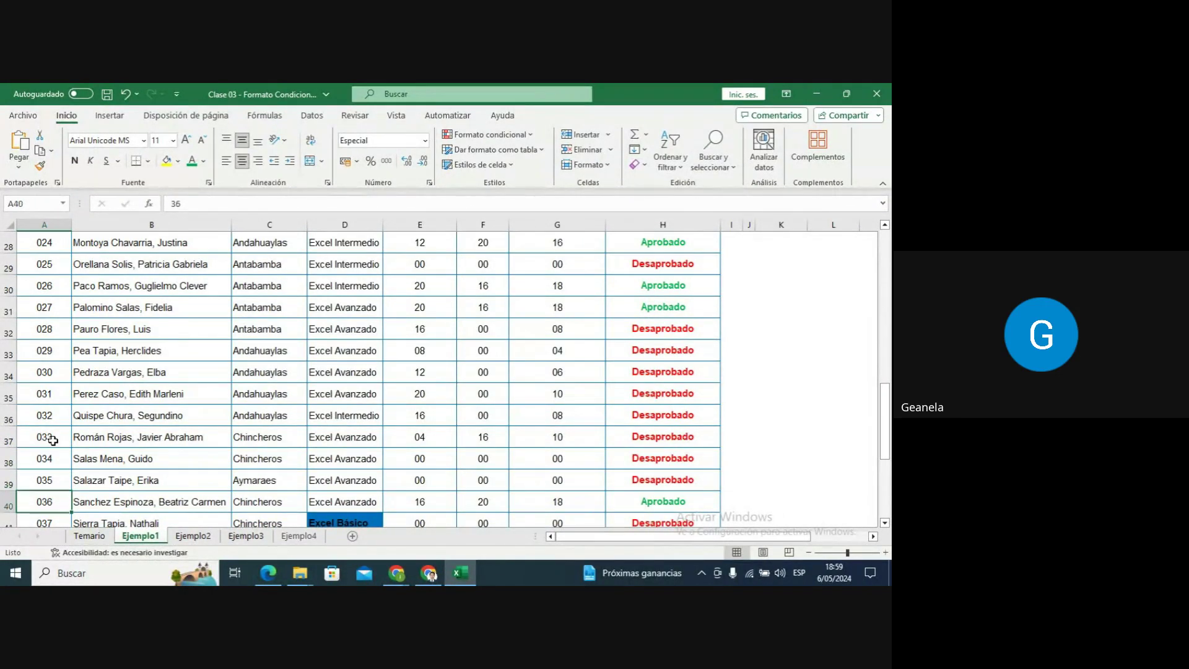
pyautogui.press('Down')
pyautogui.press('Down')
pyautogui.press('Down')
pyautogui.press('Down')
pyautogui.press('Down')
pyautogui.press('Down')
pyautogui.press('Down')
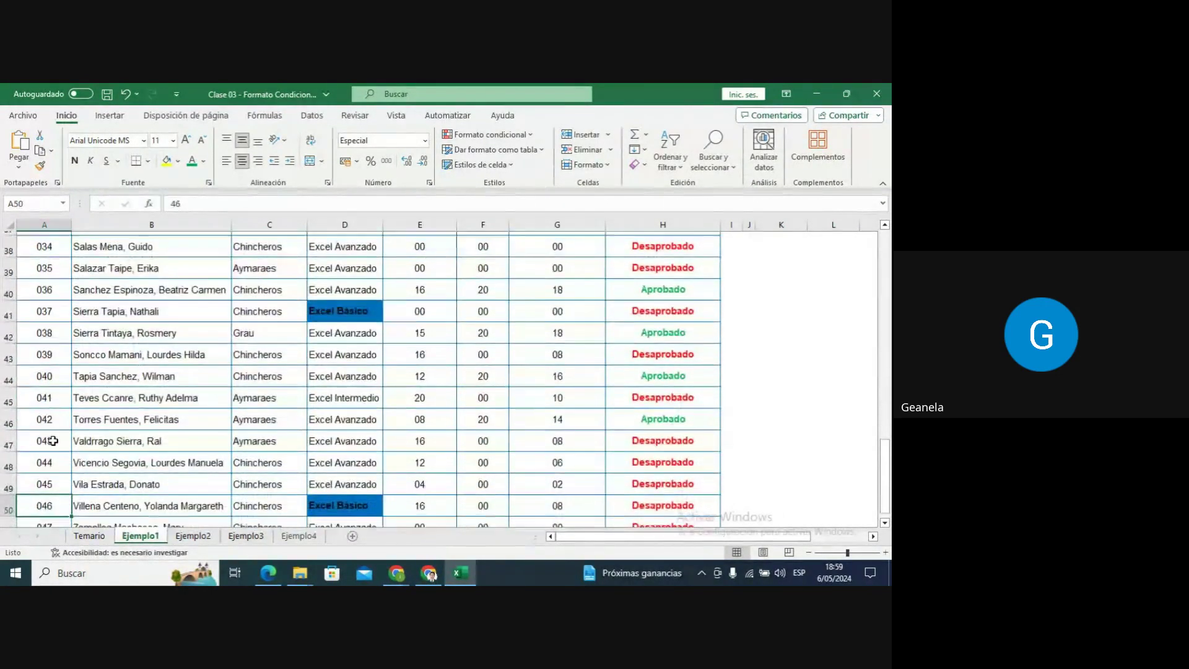
pyautogui.press('Up')
pyautogui.press('Up')
pyautogui.press('Up')
pyautogui.press('Up')
pyautogui.press('Up')
pyautogui.press('Up')
pyautogui.press('Up')
pyautogui.press('Up')
pyautogui.press('Up')
pyautogui.press('Up')
pyautogui.press('Up')
pyautogui.press('Up')
pyautogui.press('Up')
pyautogui.press('Up')
pyautogui.press('Up')
pyautogui.press('Up')
pyautogui.press('Up')
pyautogui.press('Up')
pyautogui.press('Up')
pyautogui.press('Up')
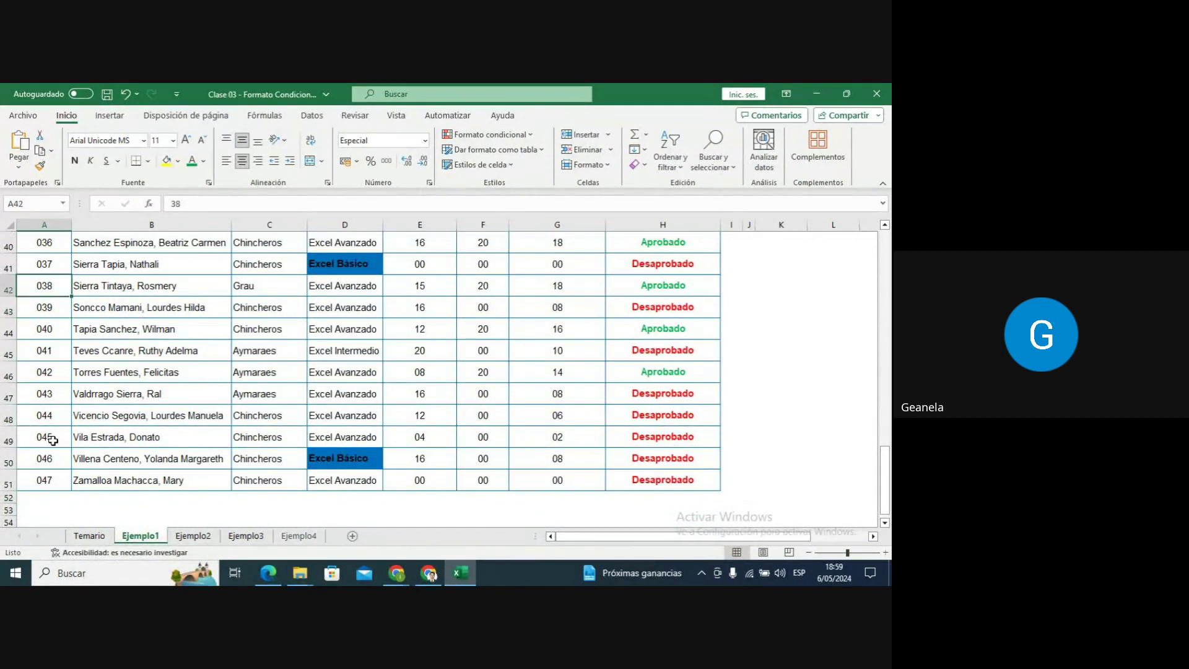
pyautogui.press('Up')
pyautogui.press('Up')
pyautogui.press('Up')
pyautogui.press('Up')
pyautogui.press('Up')
pyautogui.press('Up')
pyautogui.press('Up')
pyautogui.press('Up')
pyautogui.press('Up')
pyautogui.press('Up')
pyautogui.press('Up')
pyautogui.press('Up')
pyautogui.press('Up')
pyautogui.press('Up')
pyautogui.press('Up')
pyautogui.press('Up')
pyautogui.press('Up')
pyautogui.press('Up')
pyautogui.press('Up')
pyautogui.press('Up')
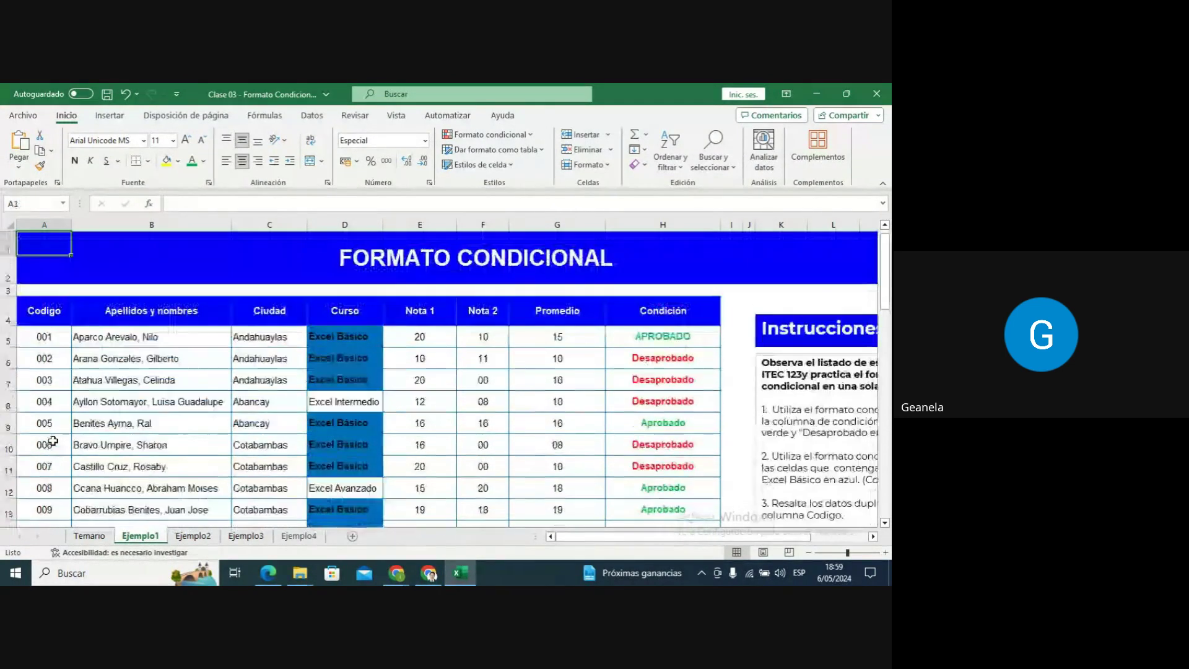
pyautogui.press('Down')
pyautogui.press('Down')
pyautogui.press('Down')
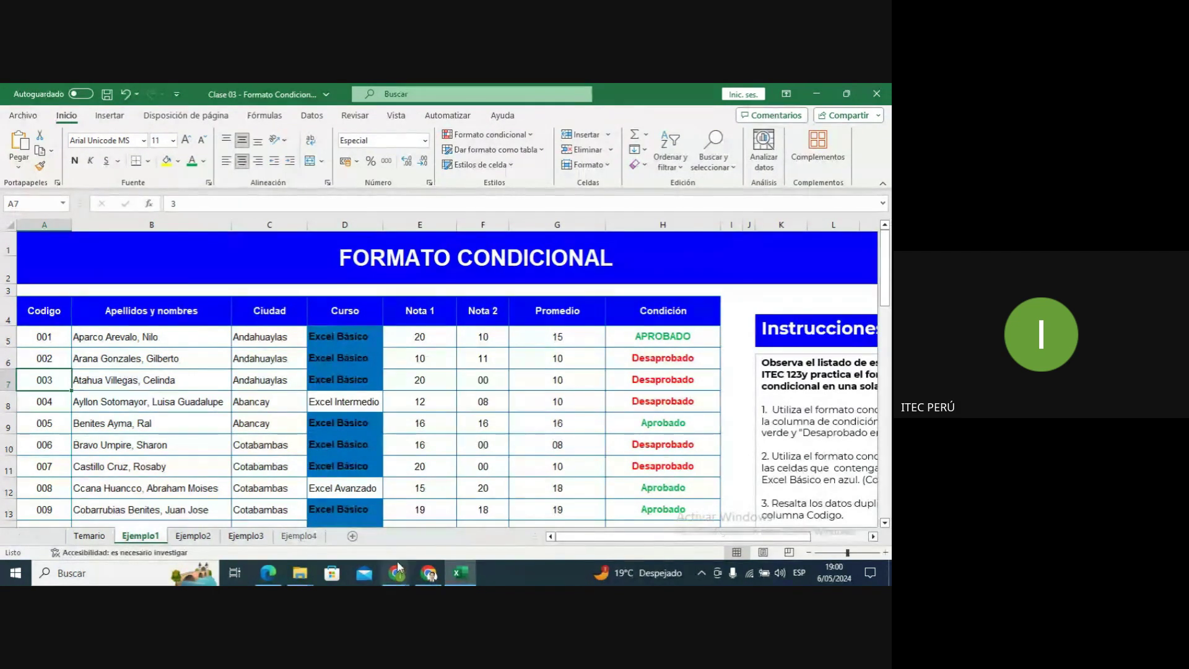
# Switch to the Google Meet call to check the participants' messages and reactions, and return to Excel.
pyautogui.moveTo(398, 569)
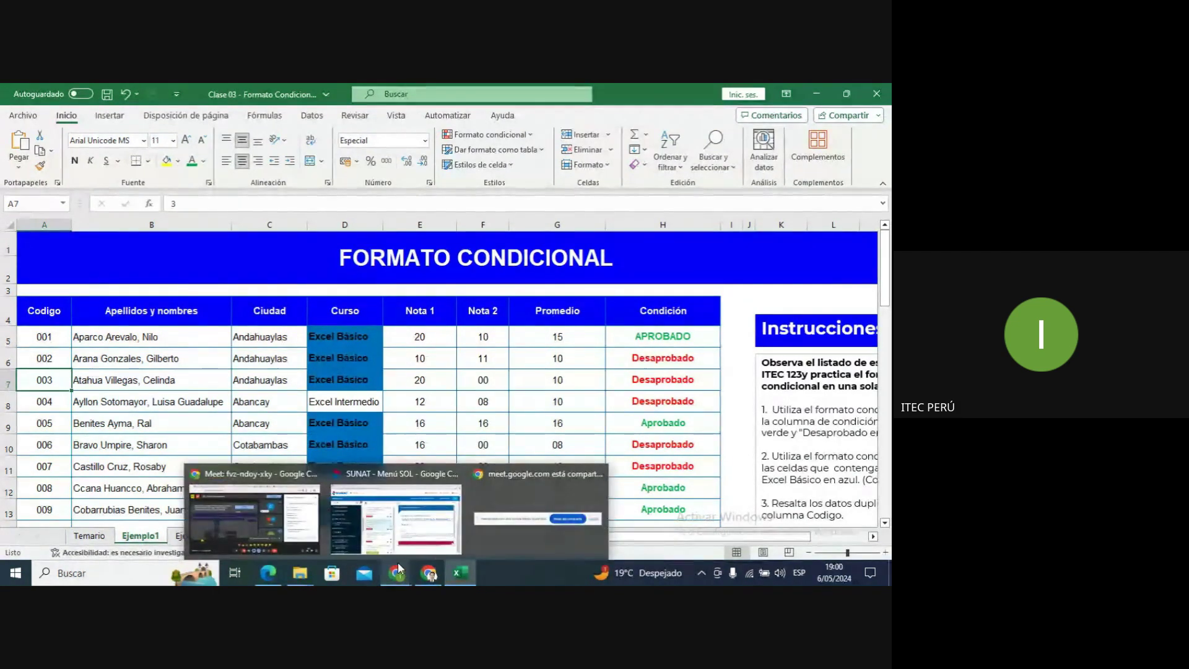
pyautogui.click(288, 538)
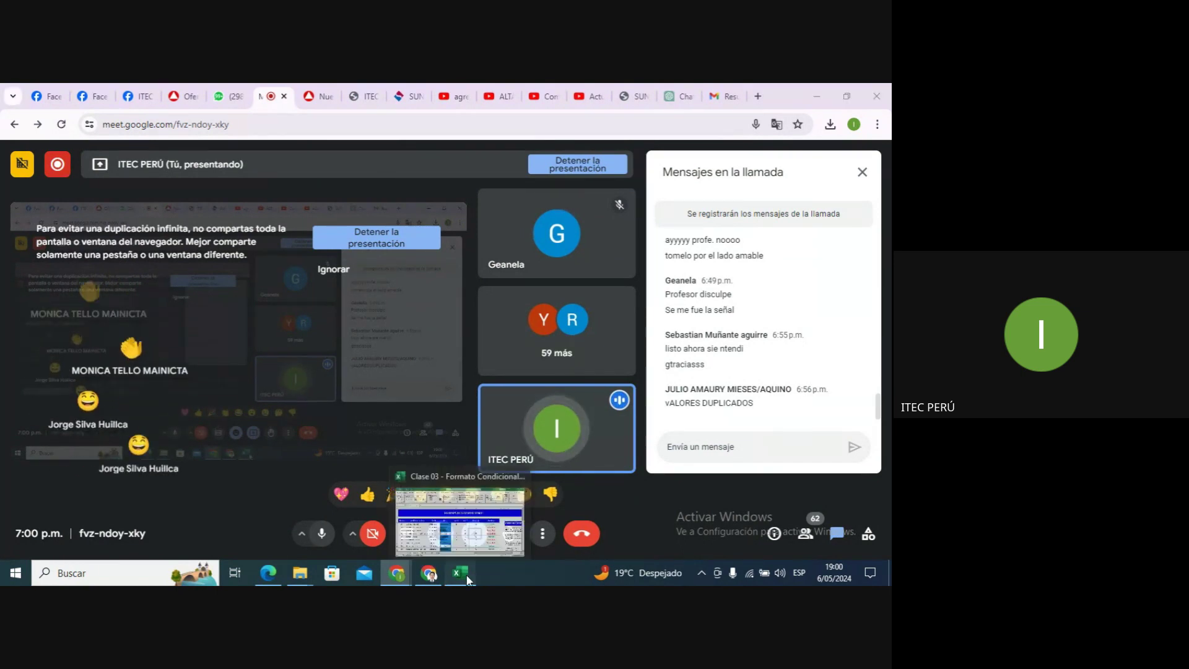
pyautogui.click(470, 560)
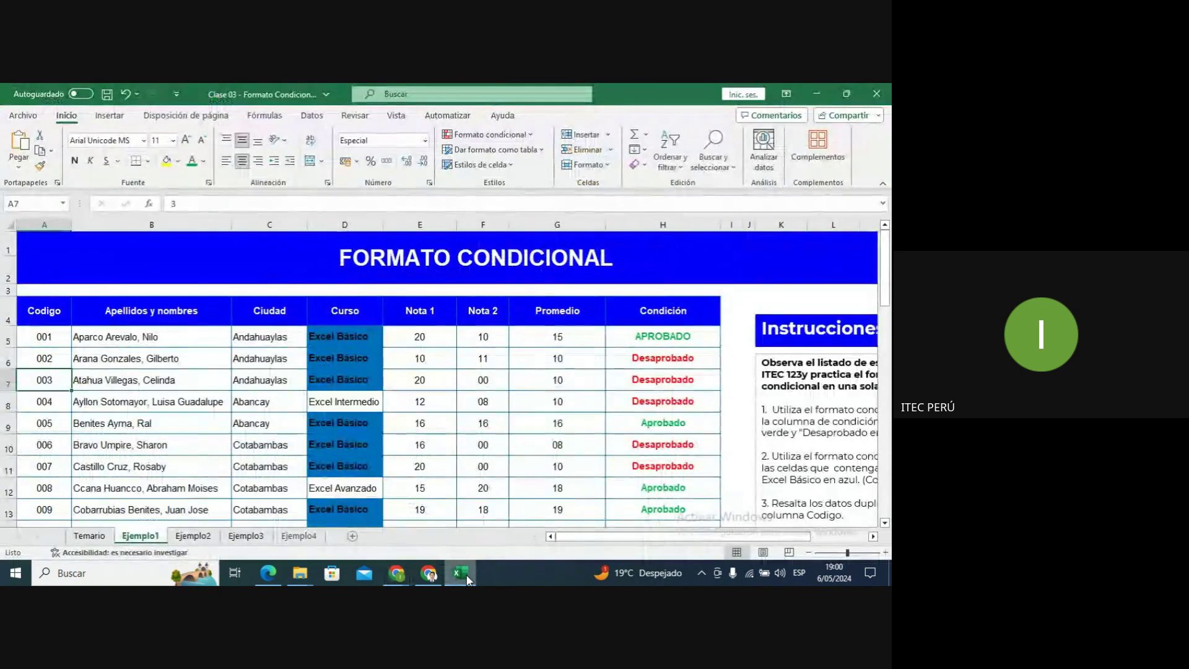
# Read instruction 4 in the instructions text box, about highlighting grades below 10.5 in red, and go back to the table's start.
pyautogui.click(825, 409)
pyautogui.moveTo(681, 536); pyautogui.dragTo(738, 536)
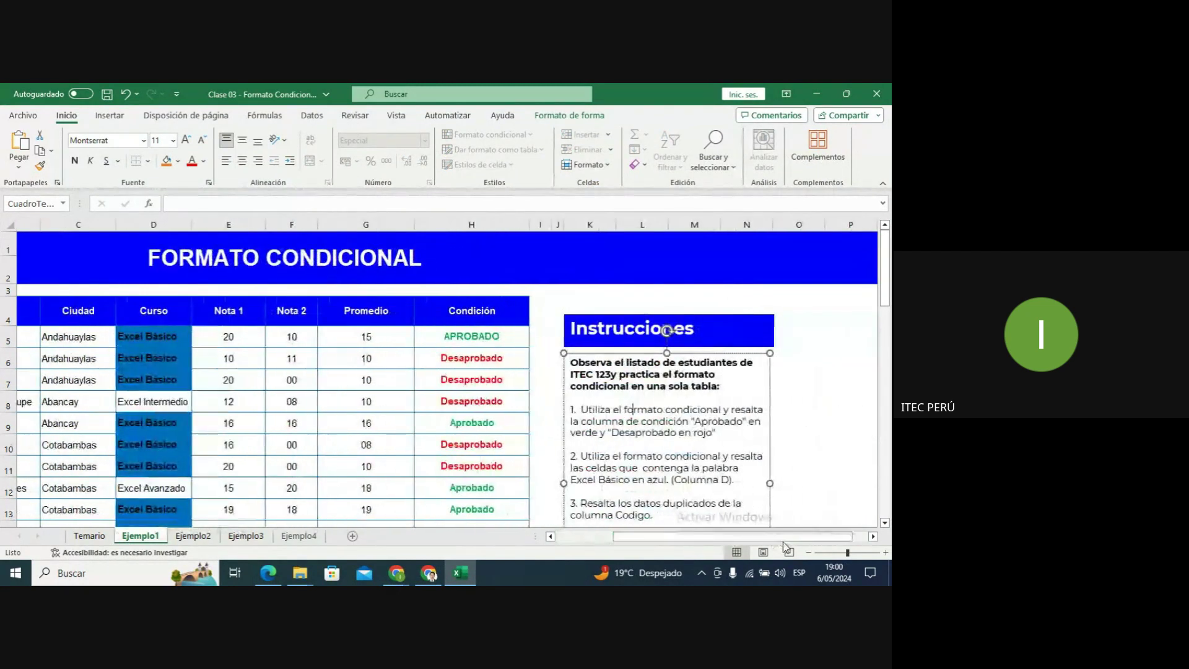
pyautogui.click(884, 522)
pyautogui.click(885, 522)
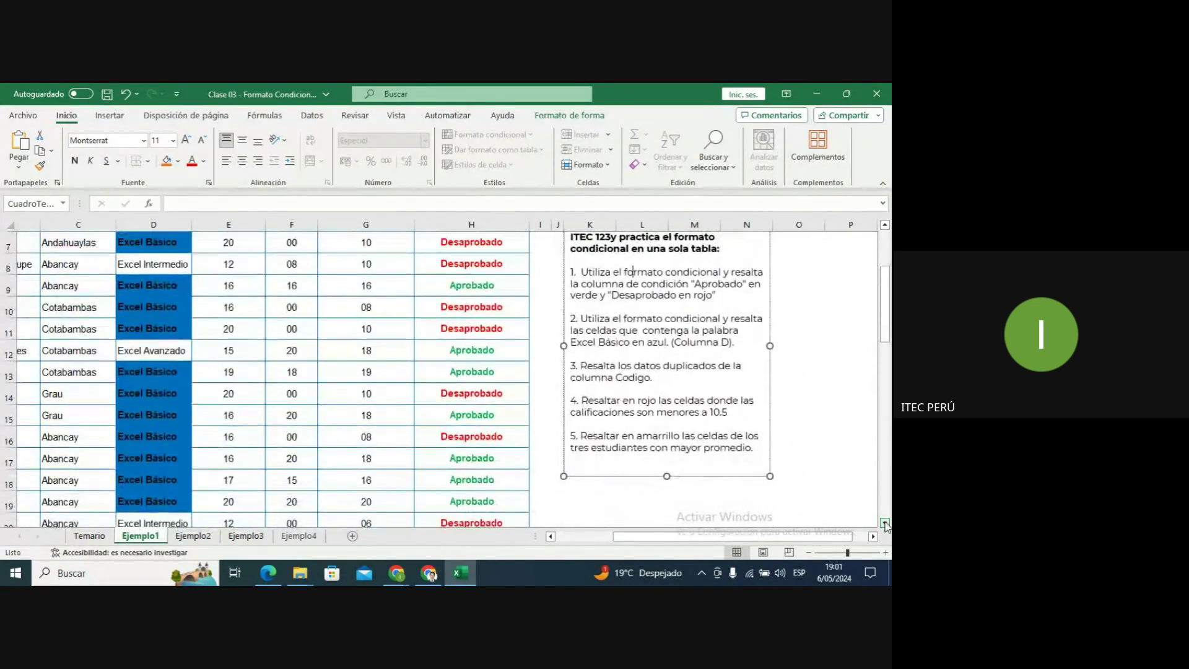
pyautogui.click(629, 402)
pyautogui.moveTo(883, 310); pyautogui.dragTo(884, 275)
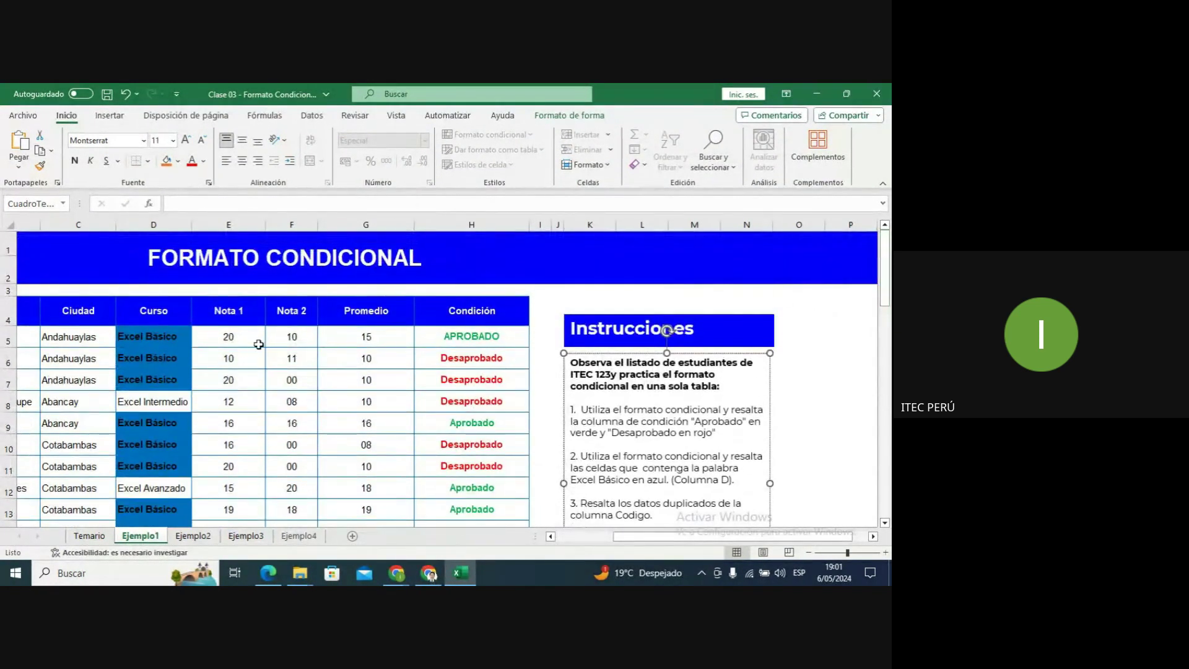
# Select all the Nota 1 and Nota 2 grade cells, E5:F51.
pyautogui.click(221, 340)
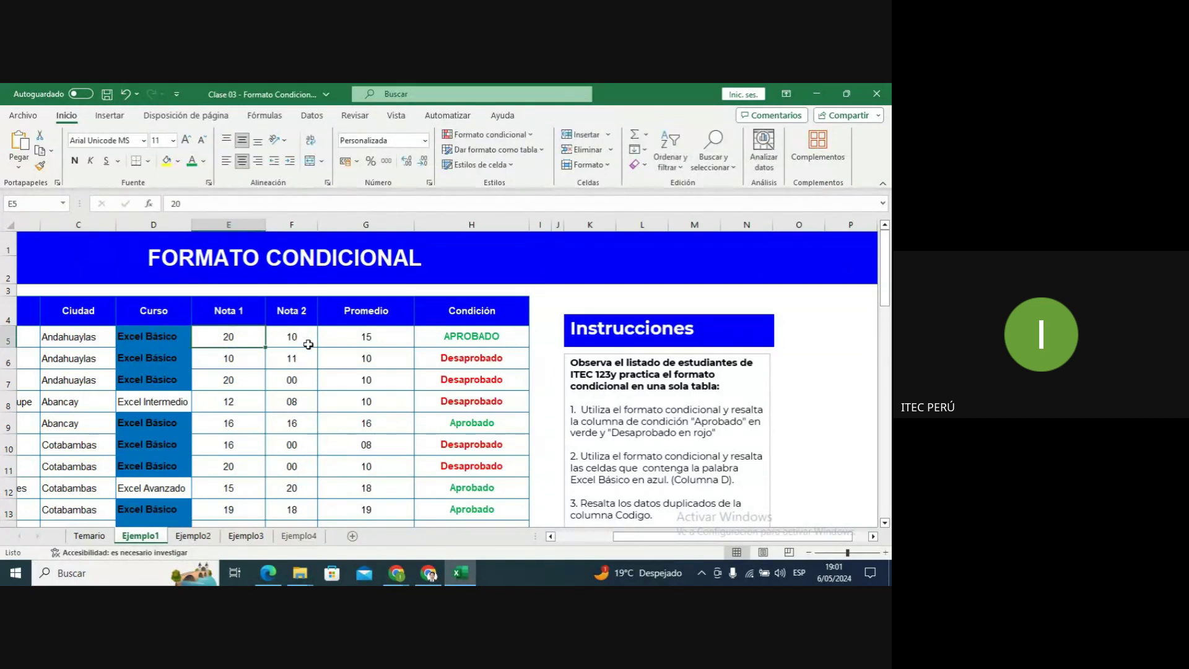
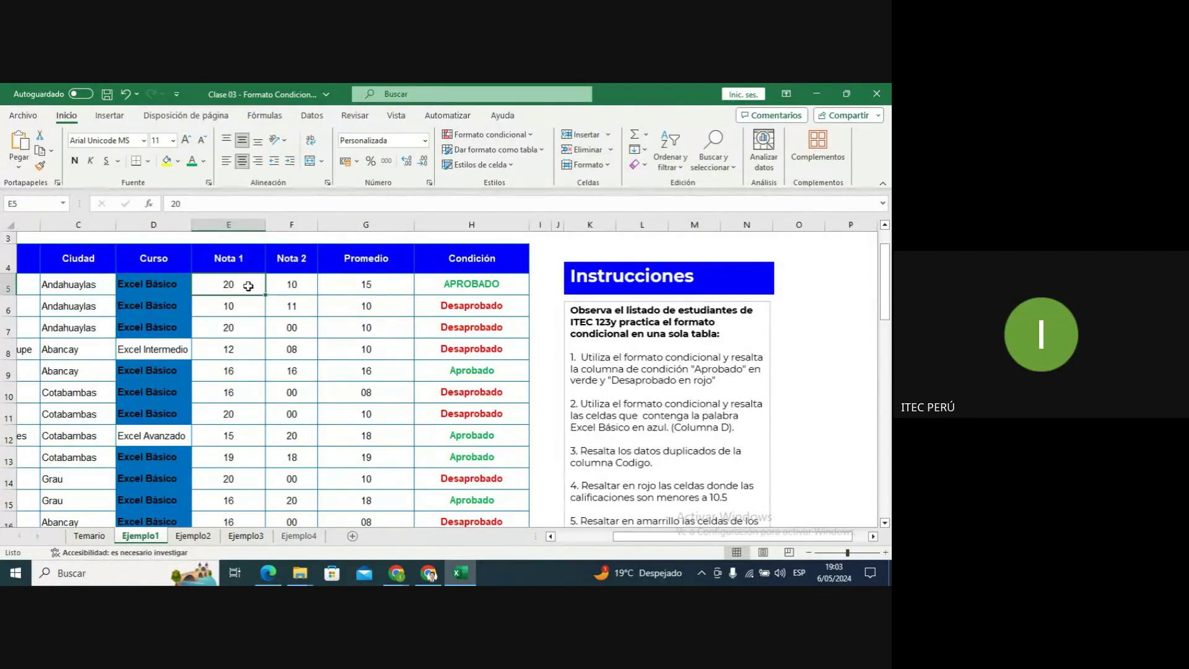
pyautogui.moveTo(254, 285); pyautogui.dragTo(282, 286)
pyautogui.click(219, 286)
pyautogui.moveTo(257, 284); pyautogui.dragTo(280, 283)
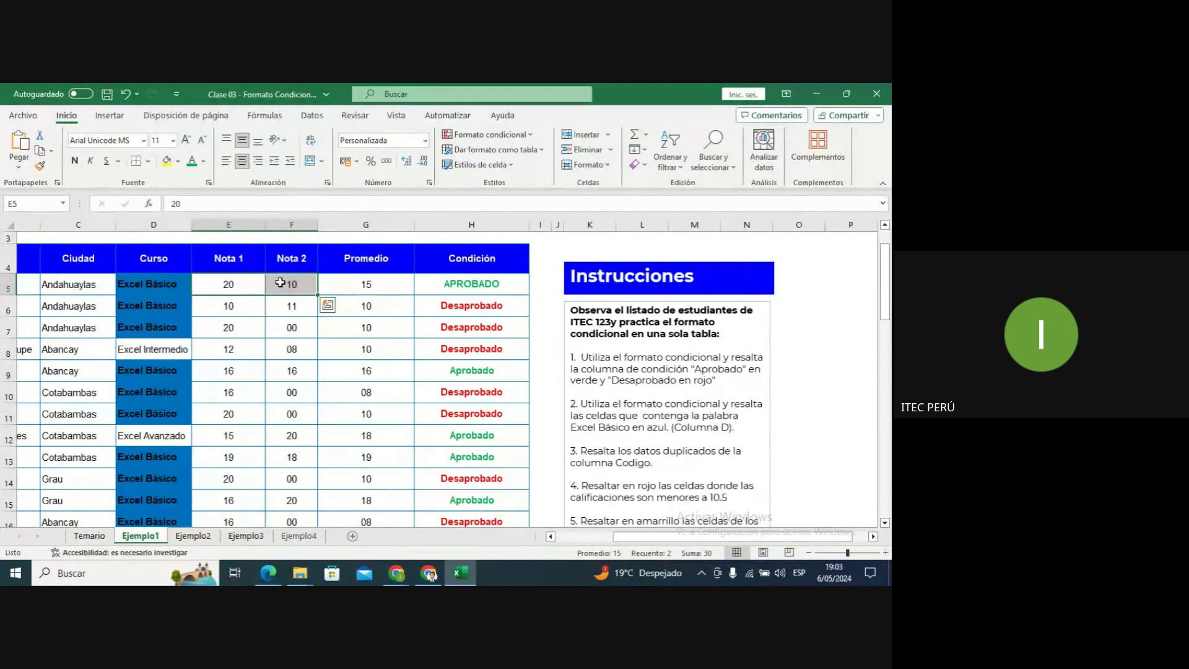
pyautogui.hotkey('ctrl', 'shift', 'Down')
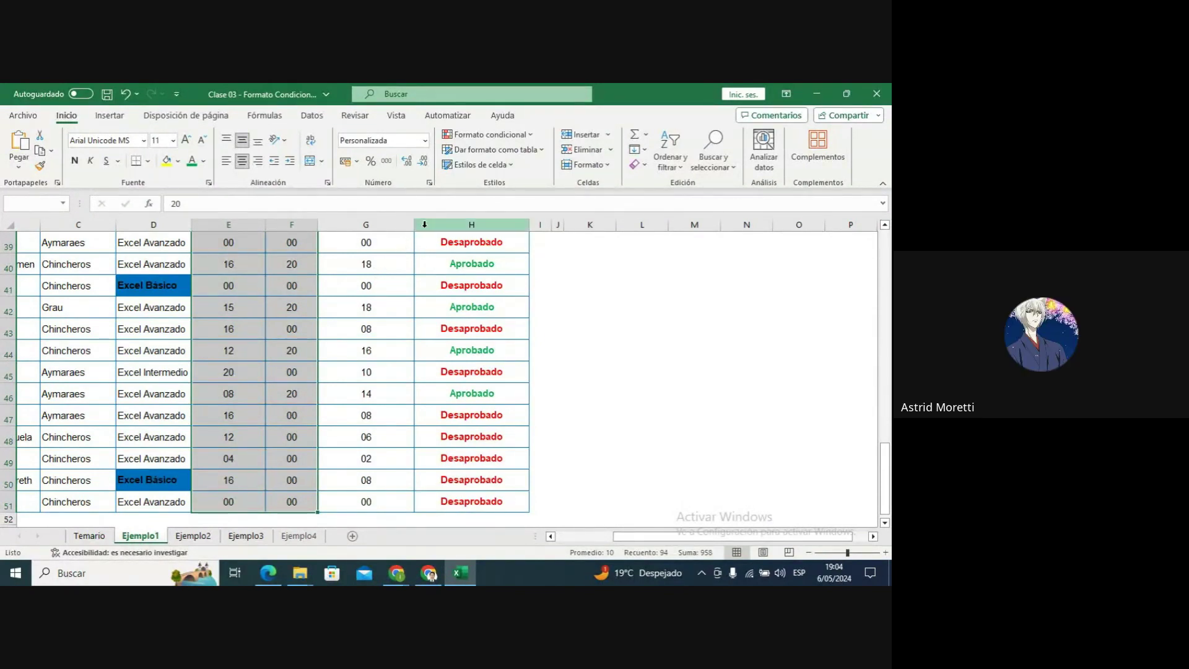
# Start a less-than highlighting rule for the selected Nota 1 and Nota 2 cells with 10.5 as the threshold.
pyautogui.click(514, 135)
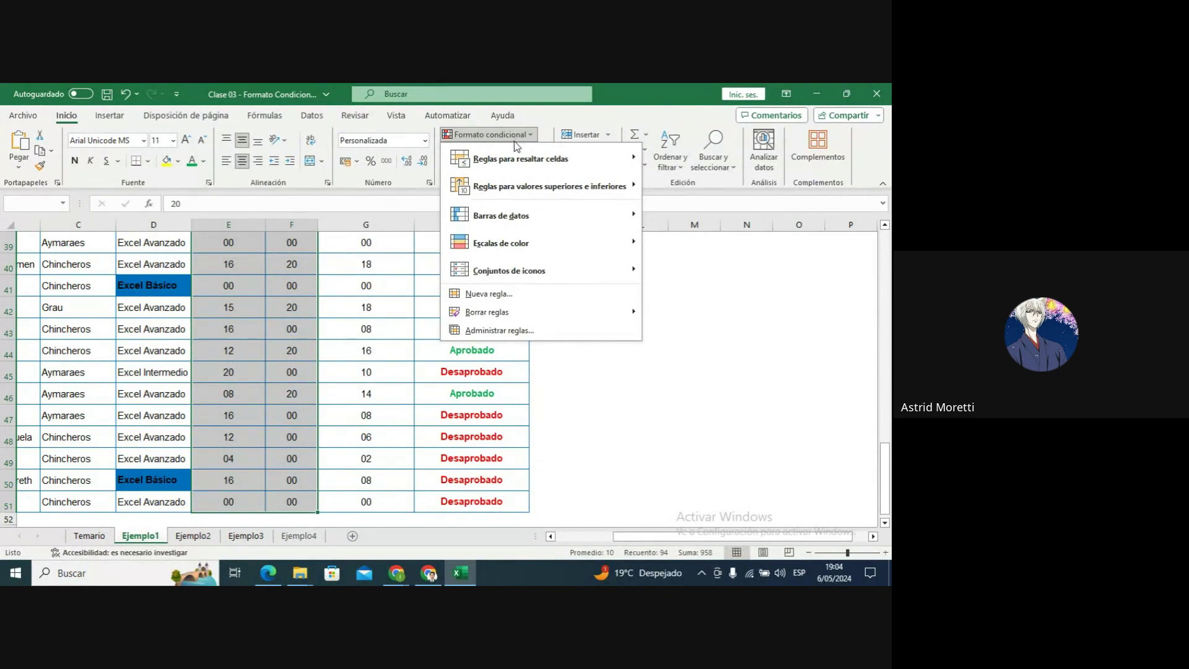
pyautogui.moveTo(513, 159)
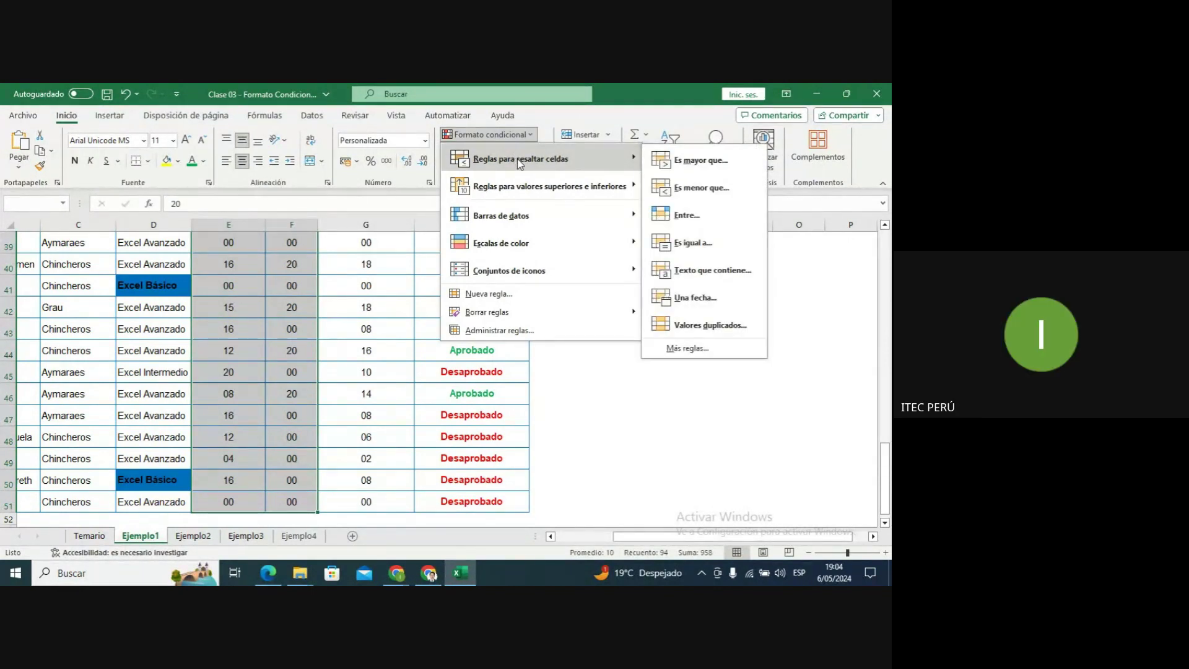
pyautogui.click(714, 195)
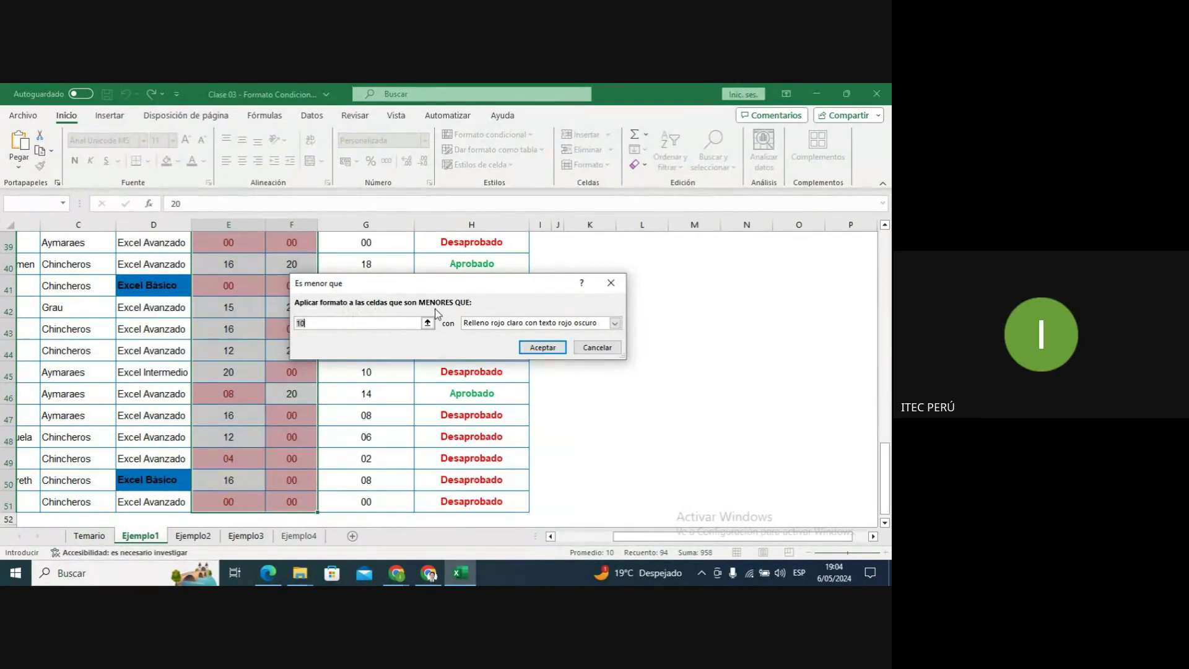
pyautogui.click(333, 322)
pyautogui.write('.5')
# Give the less-than rule a custom format with bold red text and apply it to the grades.
pyautogui.click(521, 323)
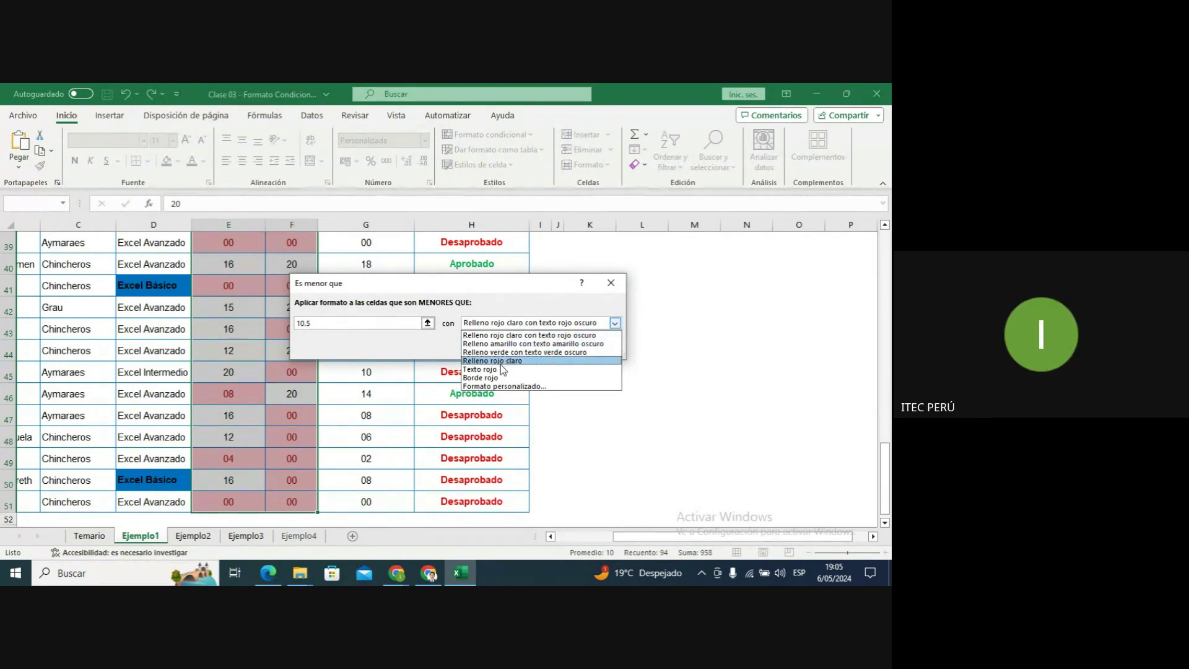
pyautogui.click(499, 387)
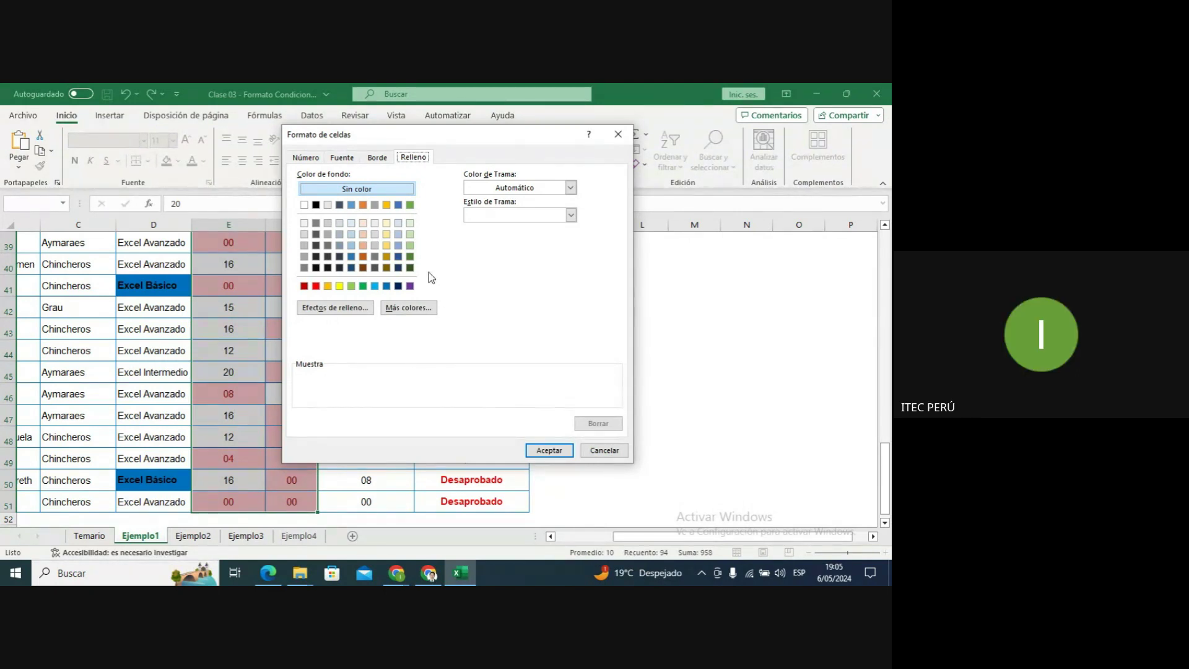
pyautogui.click(342, 157)
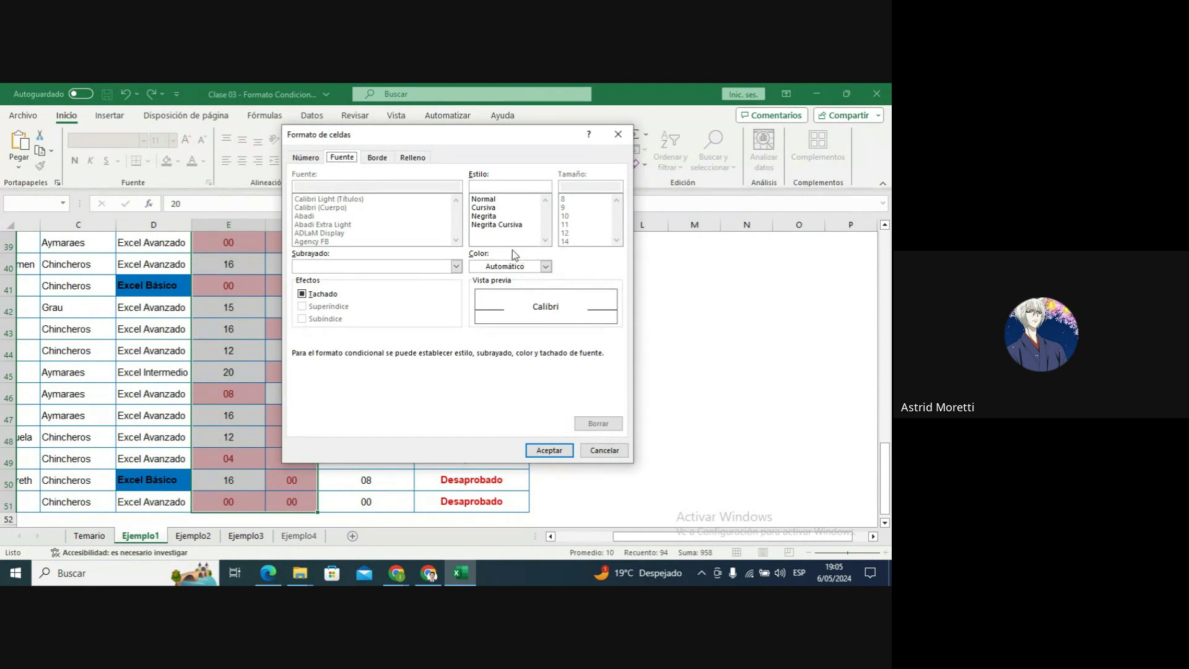
pyautogui.click(494, 217)
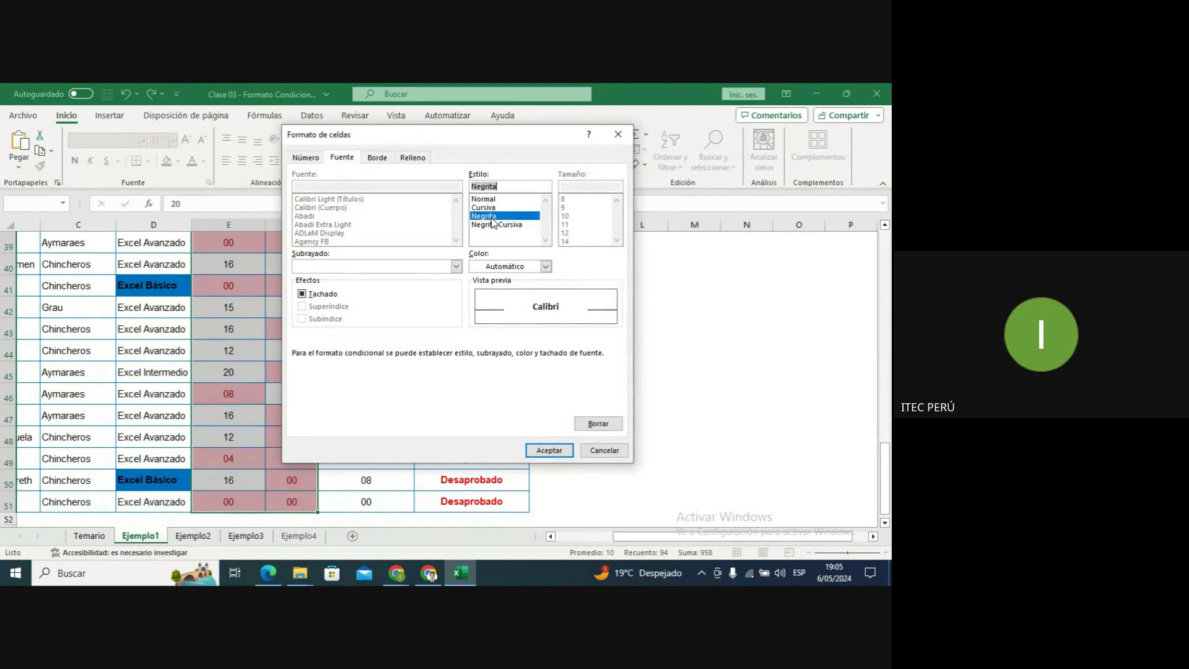
pyautogui.click(545, 267)
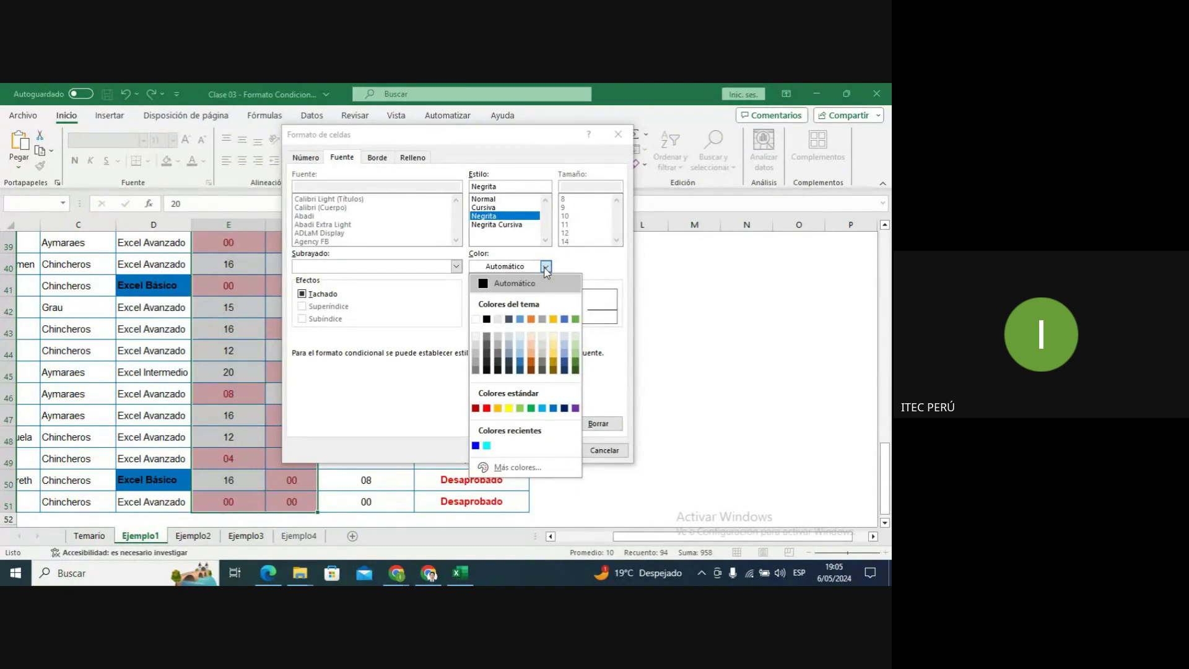
pyautogui.click(487, 408)
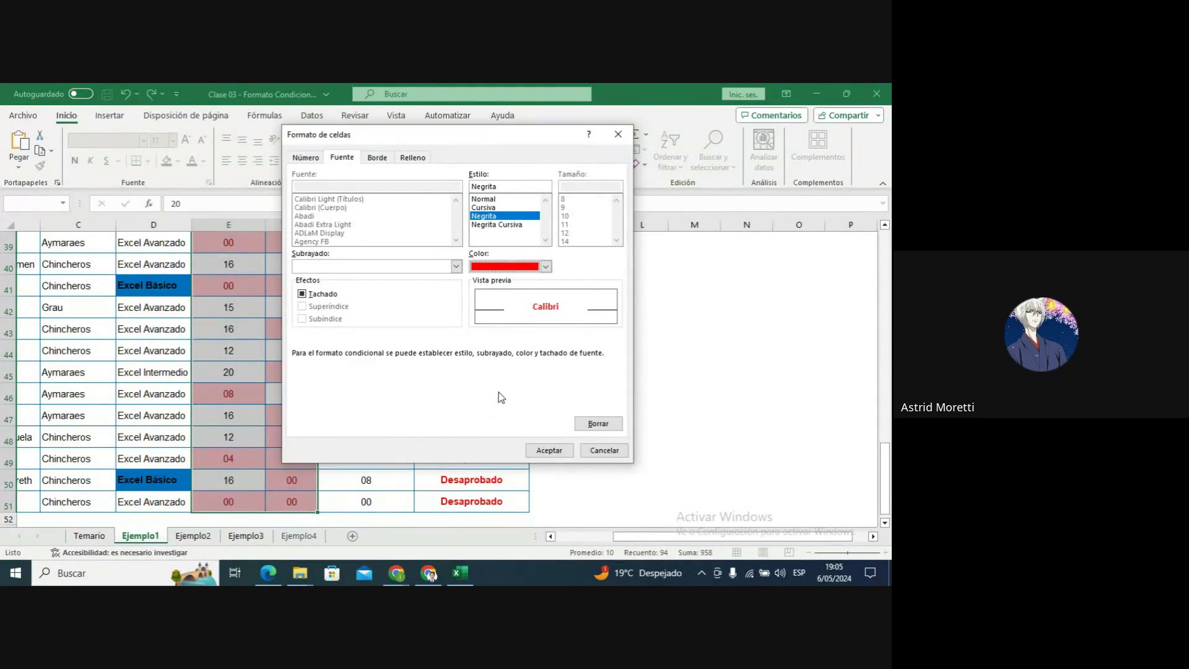
pyautogui.click(548, 450)
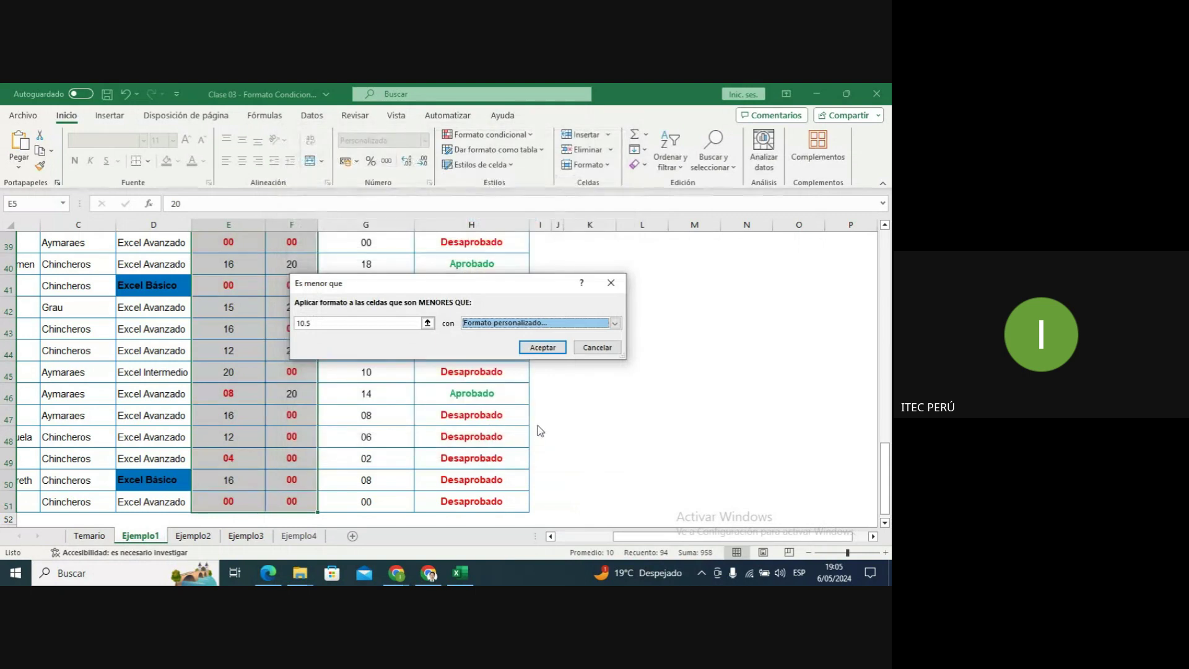
pyautogui.click(539, 348)
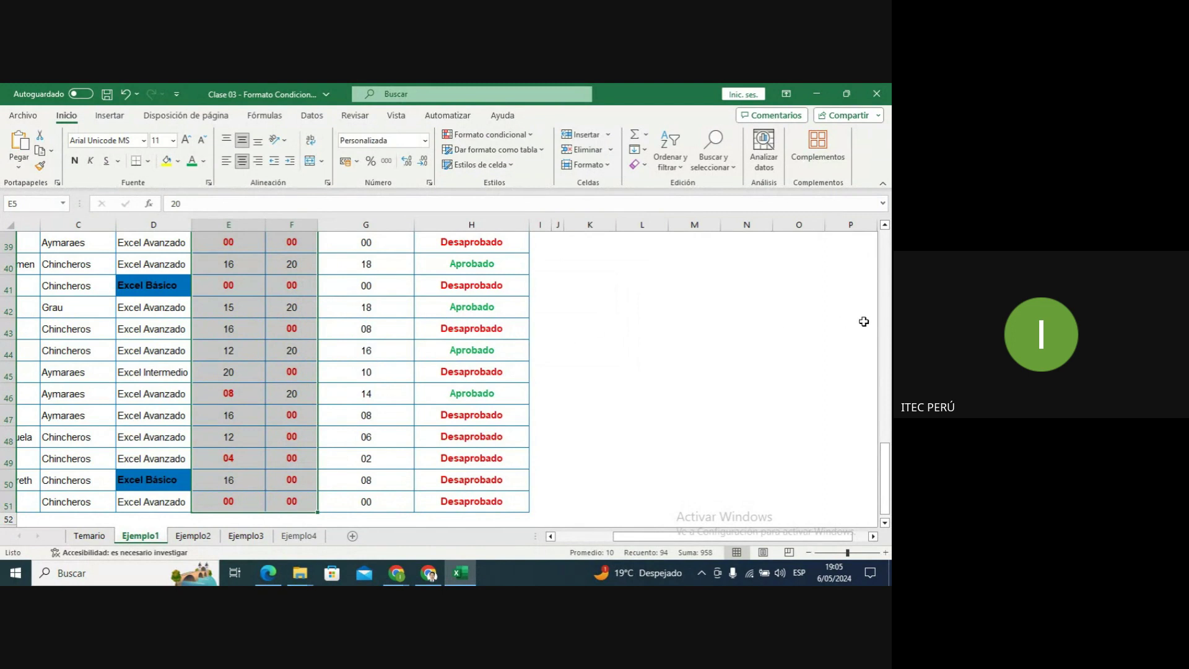
# Check the formatted grades at the table's start, read instruction 5 in the instructions text box, and go to the first Promedio cell.
pyautogui.moveTo(884, 447); pyautogui.dragTo(876, 190)
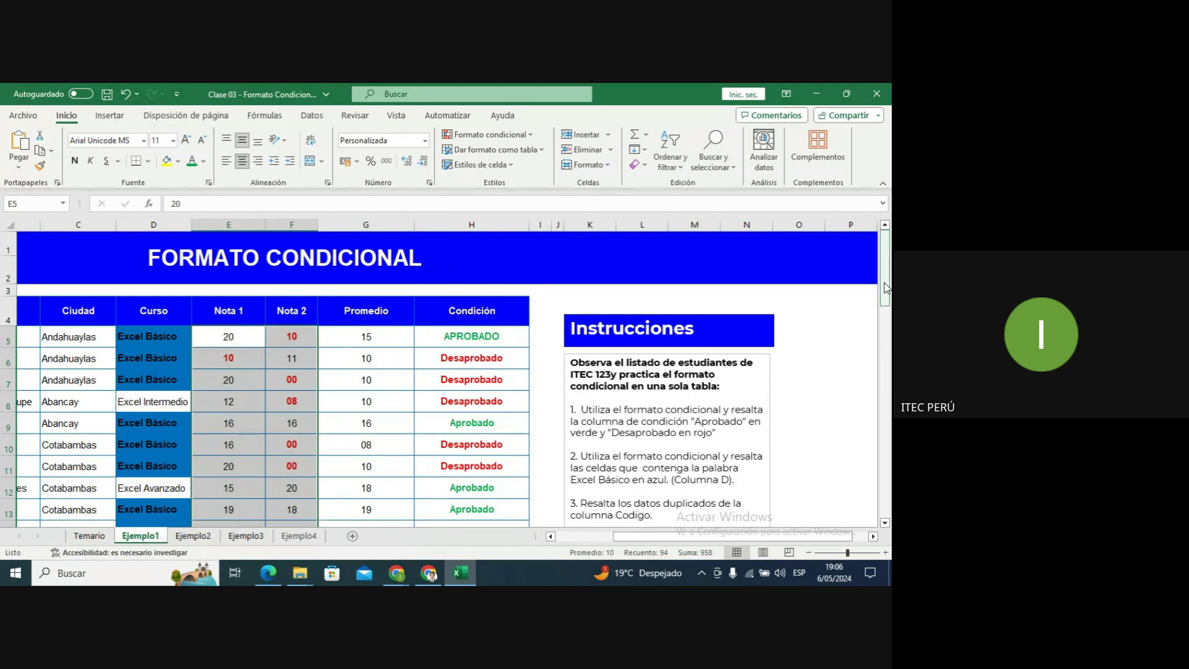
pyautogui.moveTo(886, 286)
pyautogui.mouseDown()
pyautogui.moveTo(885, 492)
pyautogui.moveTo(882, 268)
pyautogui.mouseUp()
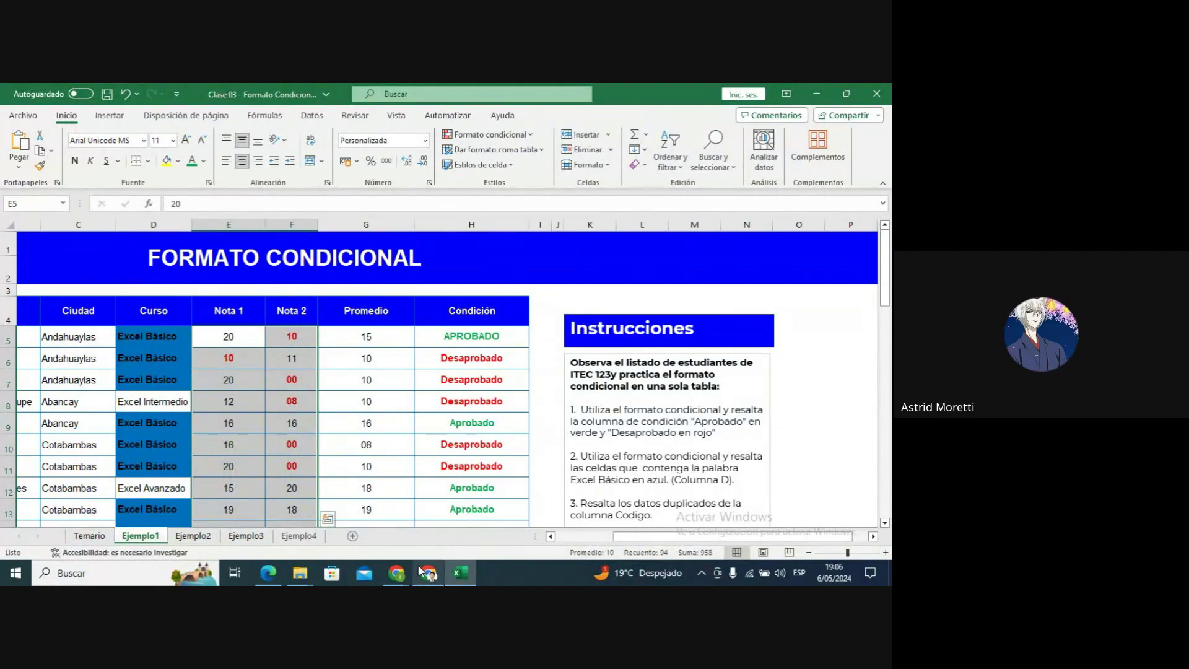
pyautogui.moveTo(404, 572)
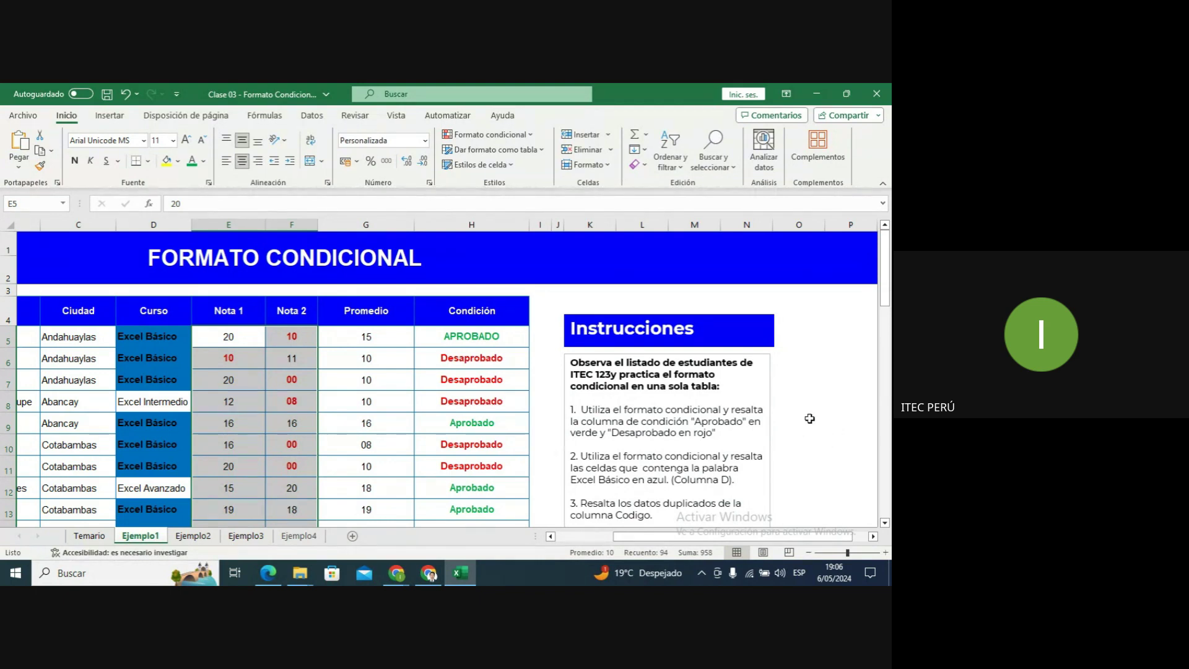
pyautogui.moveTo(888, 300); pyautogui.dragTo(876, 333)
pyautogui.click(692, 384)
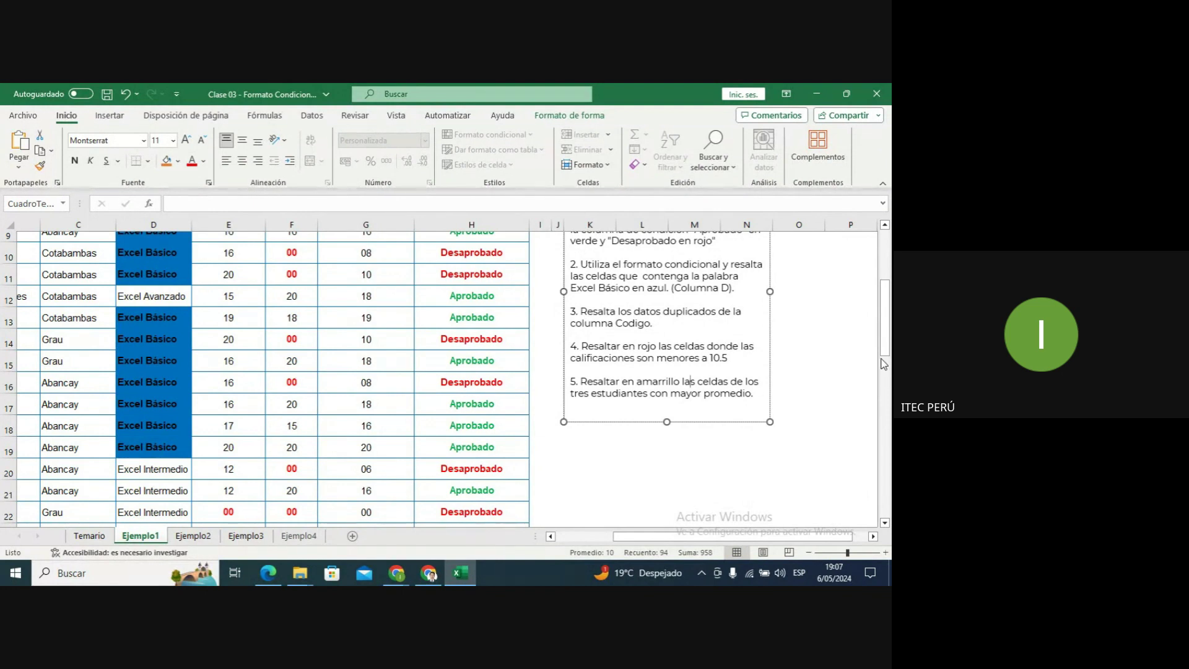
pyautogui.moveTo(884, 362); pyautogui.dragTo(884, 307)
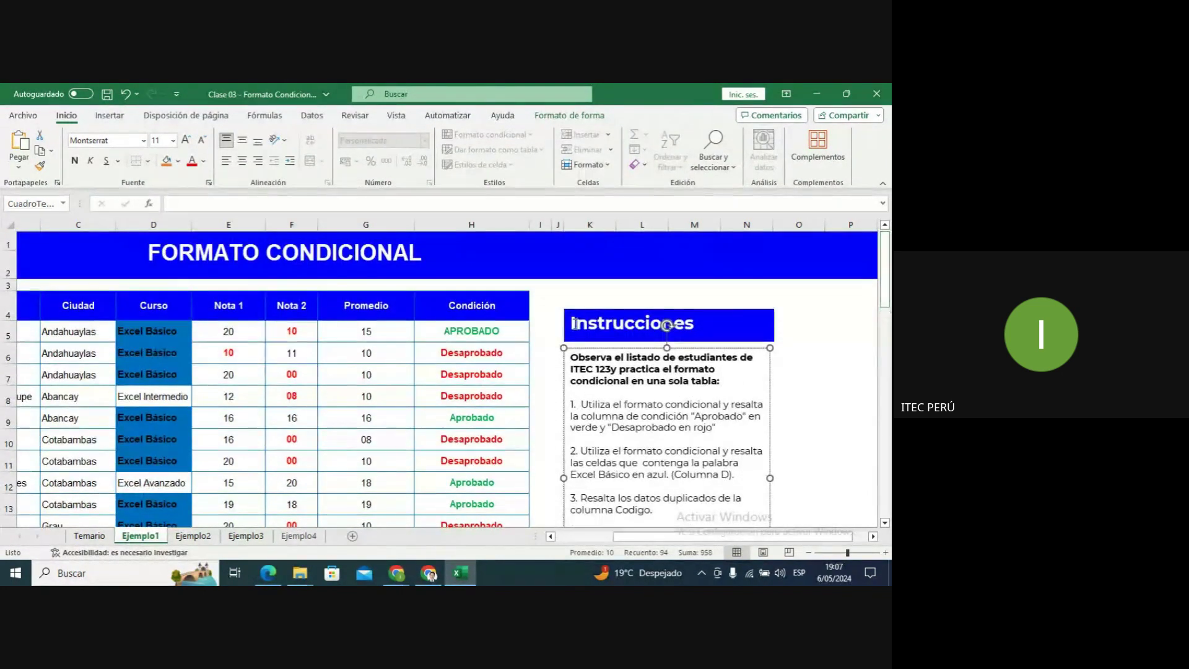
pyautogui.click(381, 334)
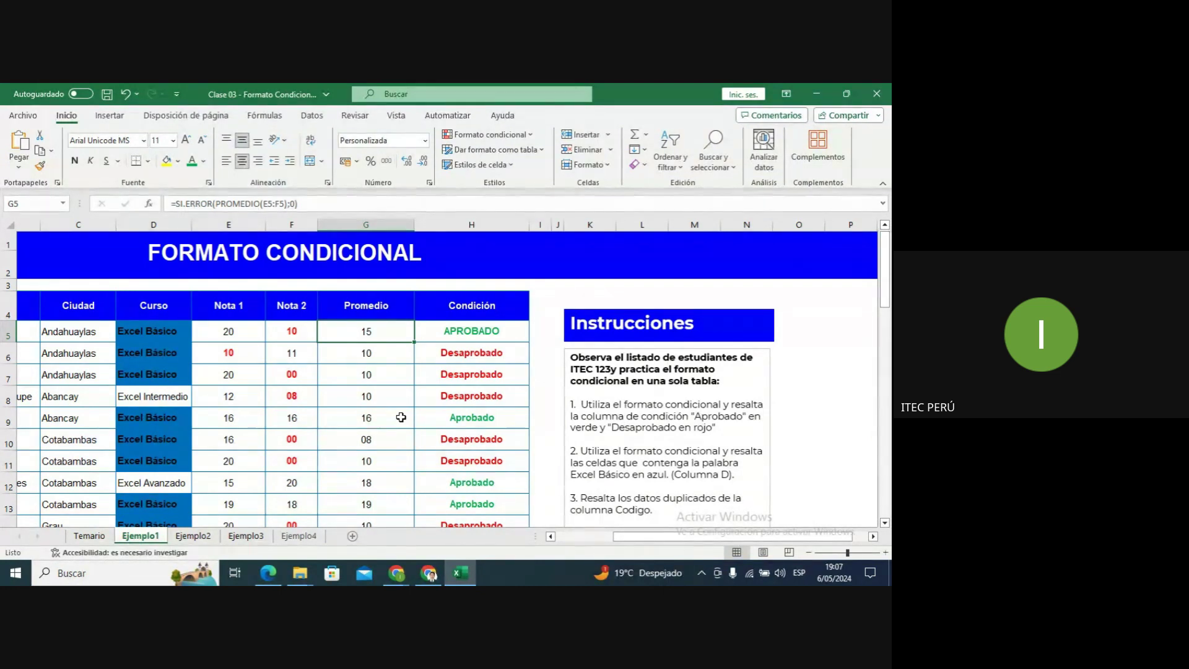
# Switch to the Google Meet call to check messages and raised hands, and return to the Excel workbook.
pyautogui.click(396, 573)
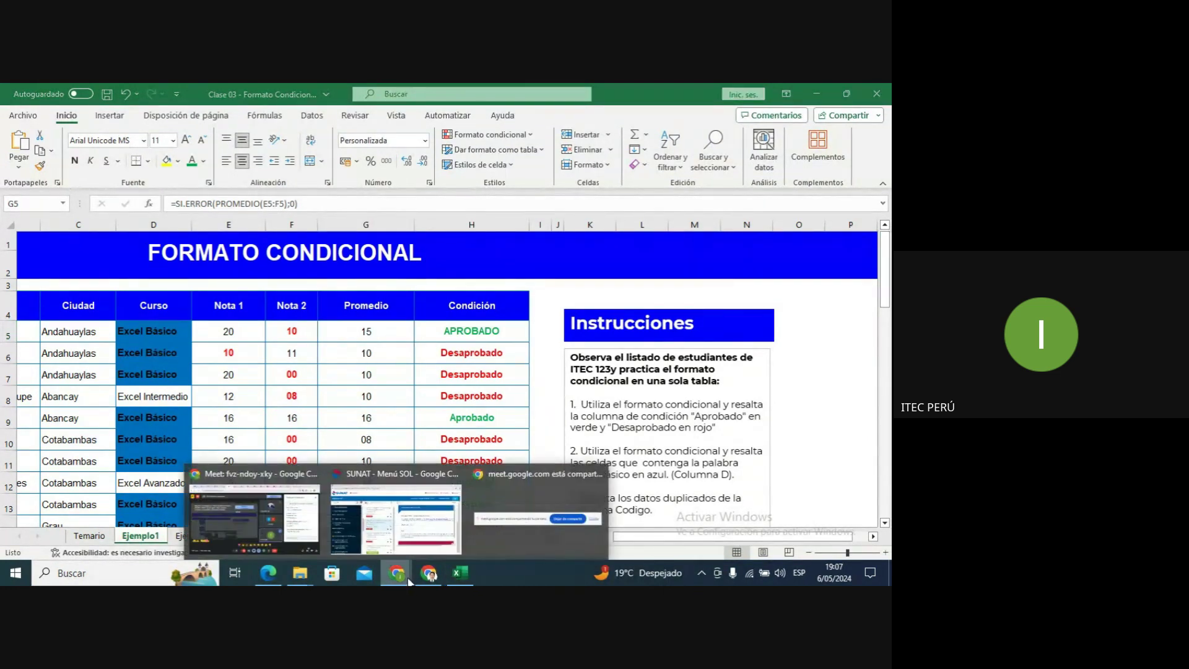
pyautogui.click(281, 526)
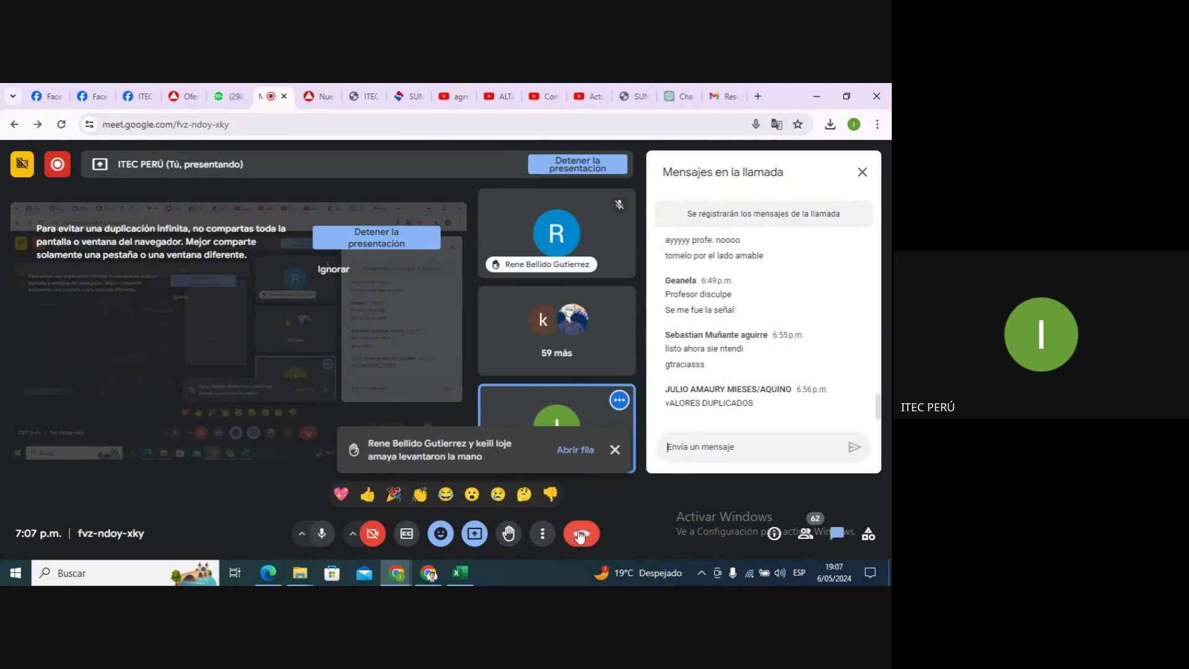
pyautogui.moveTo(465, 575)
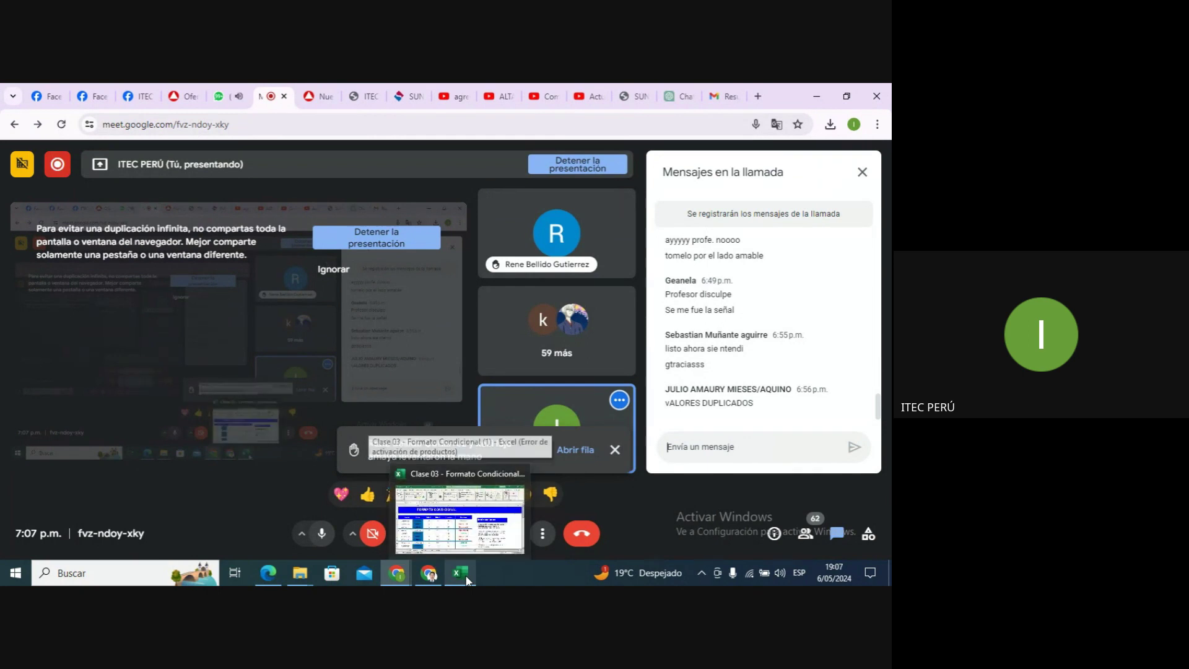
pyautogui.click(475, 542)
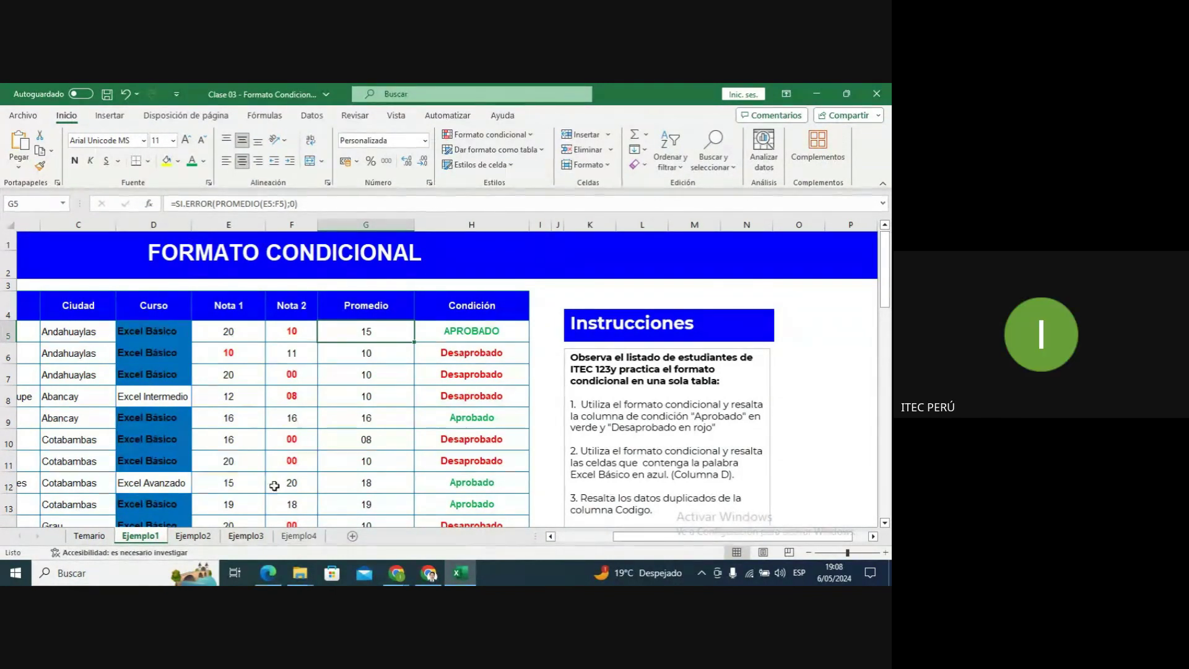
pyautogui.click(293, 416)
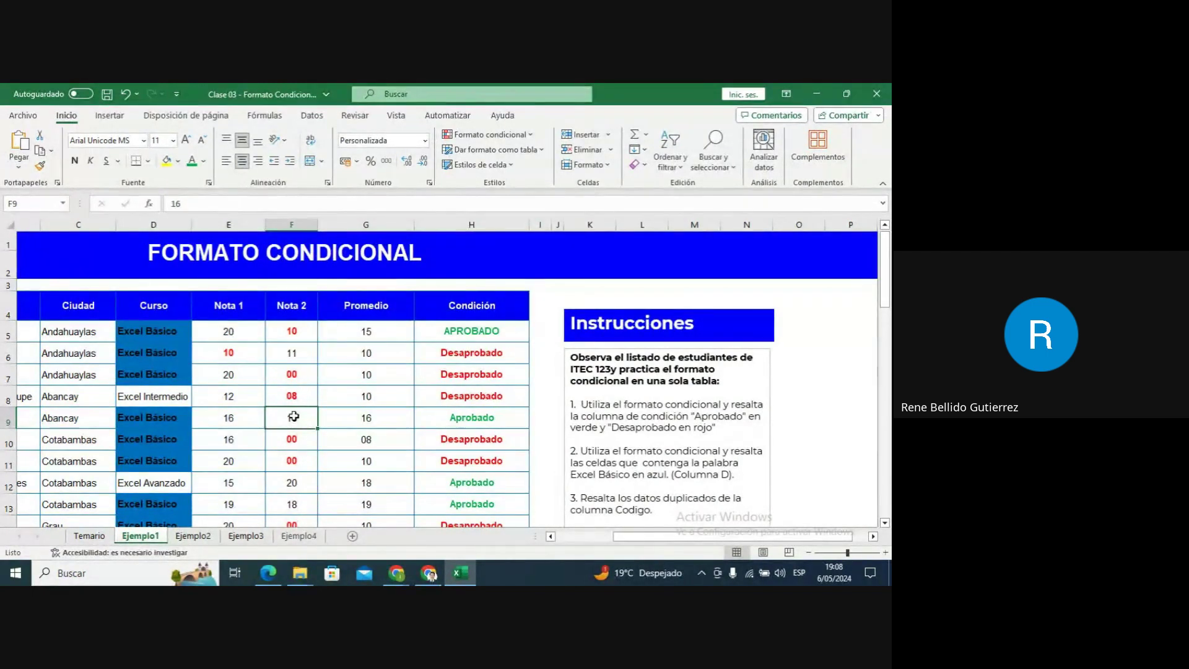
# Reread instruction 5, mark its words "mayor promedio", and inspect the grade, Promedio and Condición cells at the table's start.
pyautogui.moveTo(885, 277); pyautogui.dragTo(887, 312)
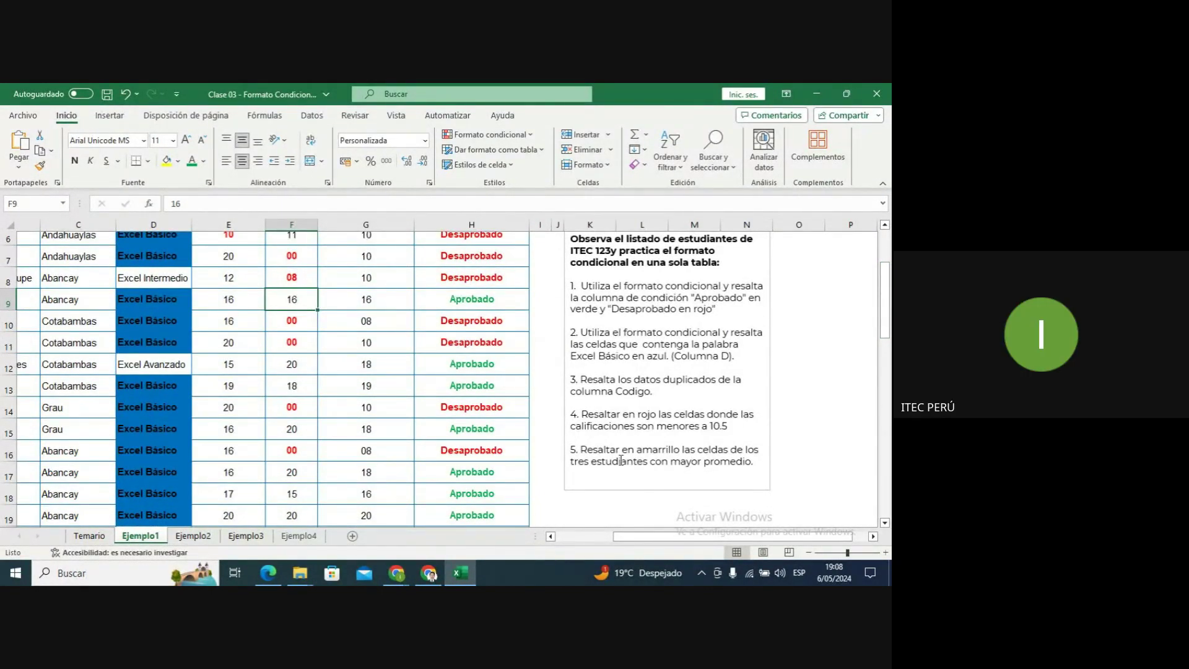
pyautogui.moveTo(672, 461); pyautogui.dragTo(751, 463)
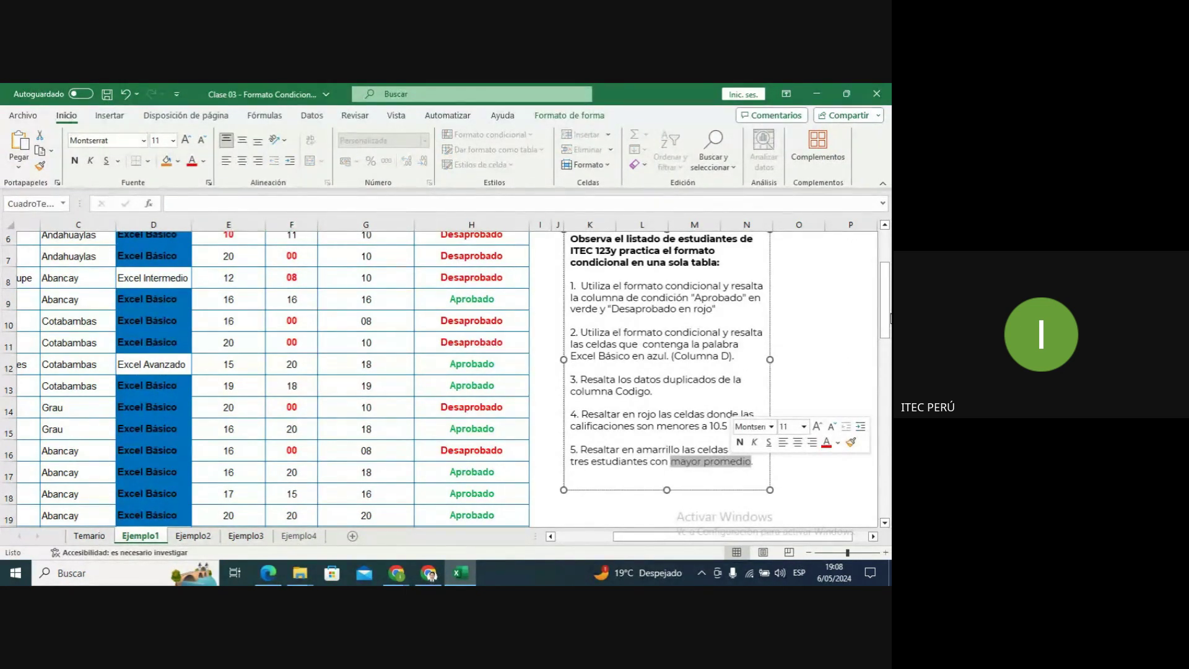
pyautogui.moveTo(888, 272); pyautogui.dragTo(887, 234)
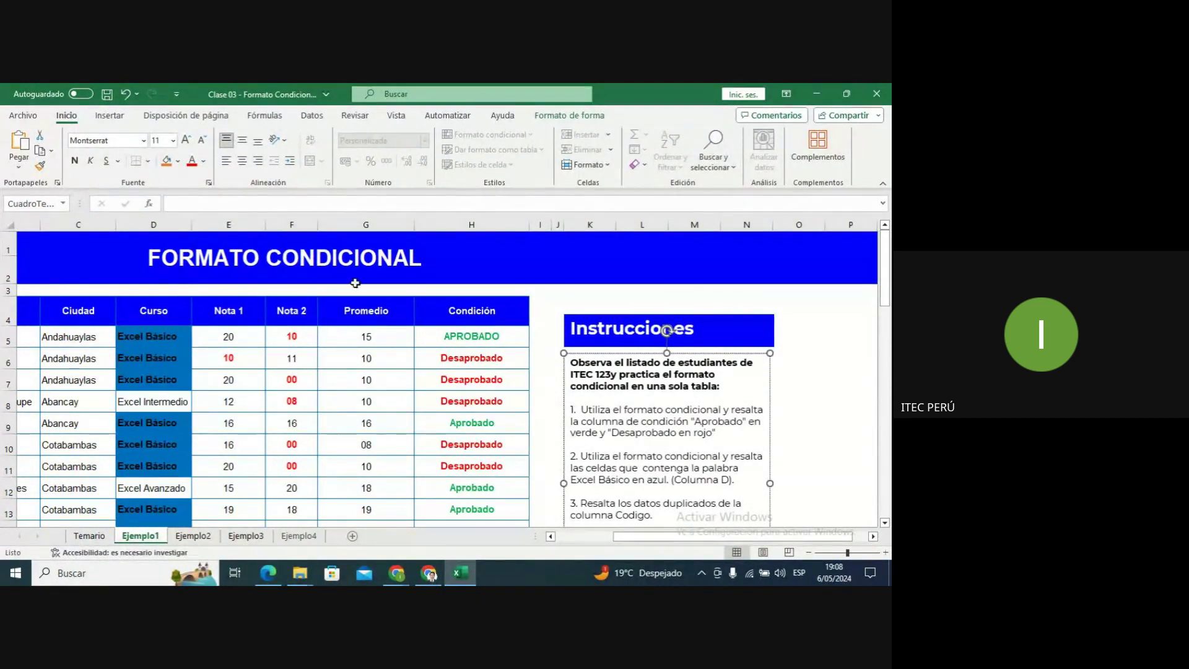
pyautogui.click(351, 337)
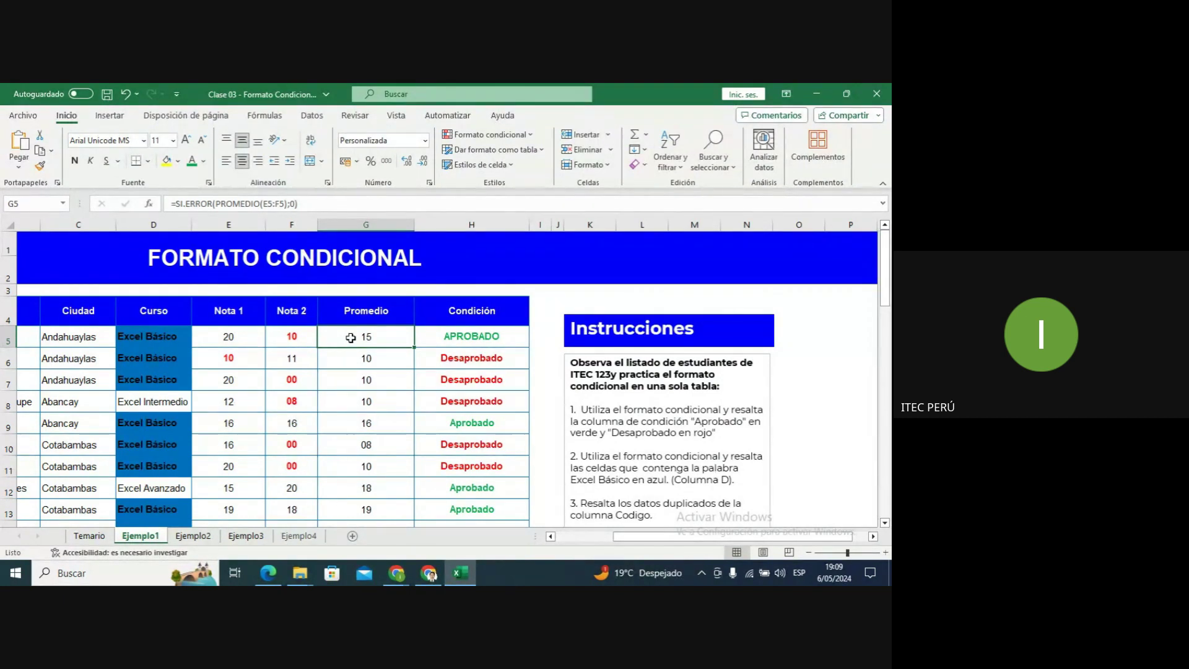
pyautogui.click(243, 366)
pyautogui.click(518, 393)
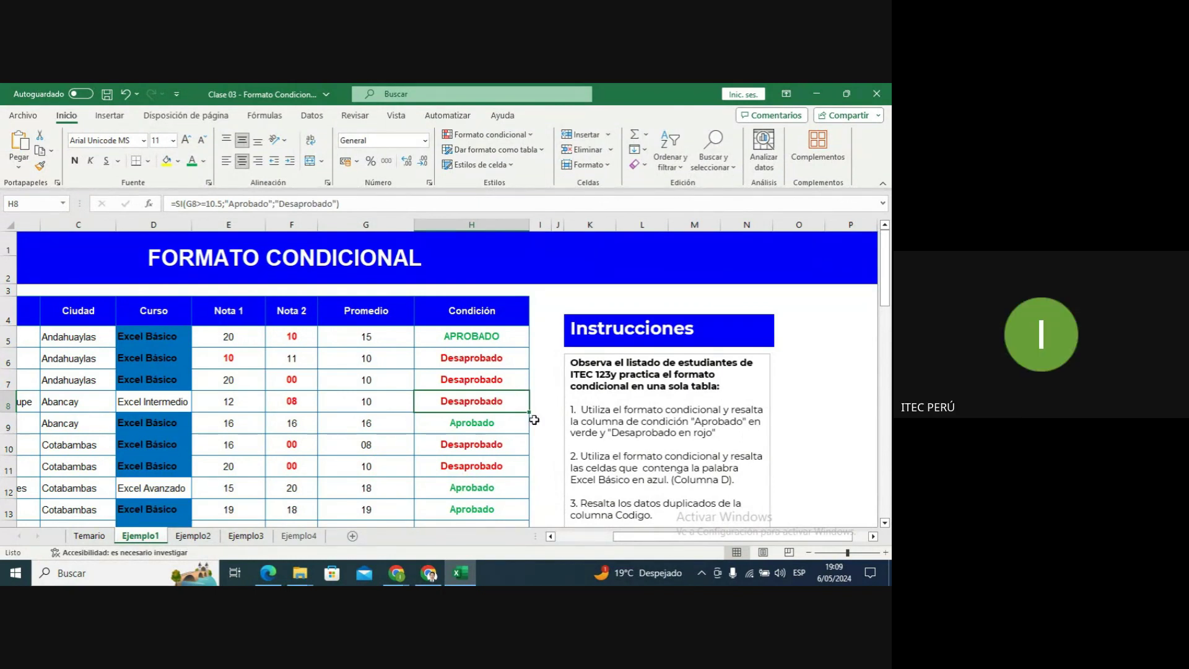
# Select all the Promedio values on Ejemplo1 and start a top-items (10 superiores) conditional formatting rule for them.
pyautogui.click(388, 339)
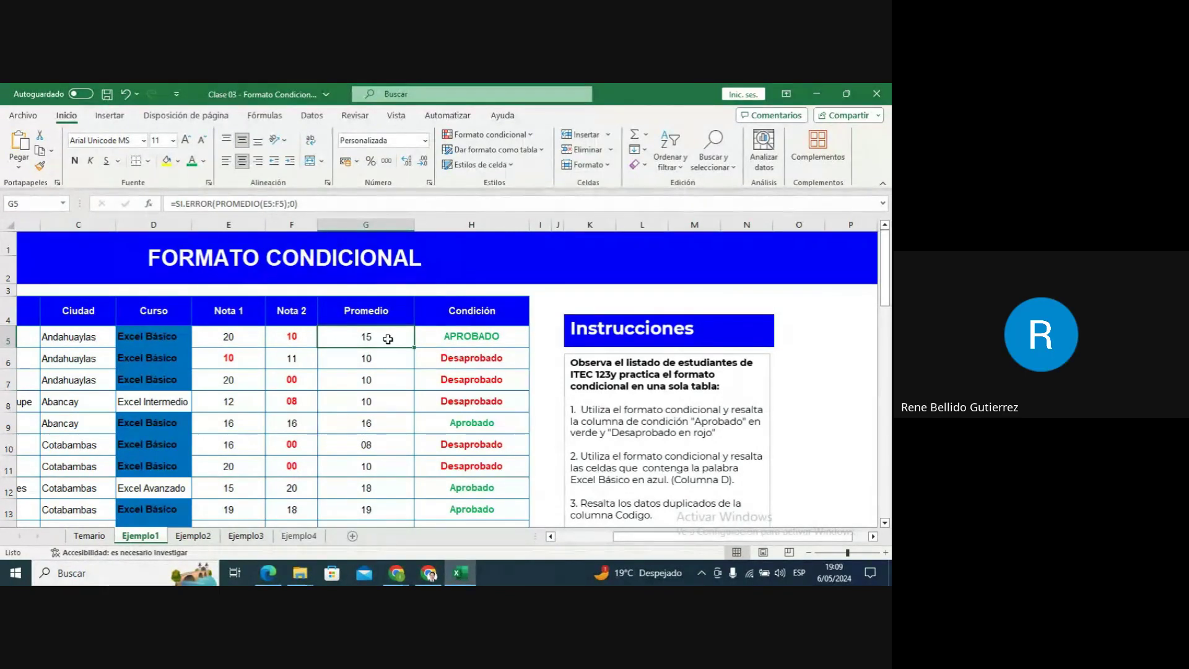
pyautogui.hotkey('ctrl', 'shift', 'Down')
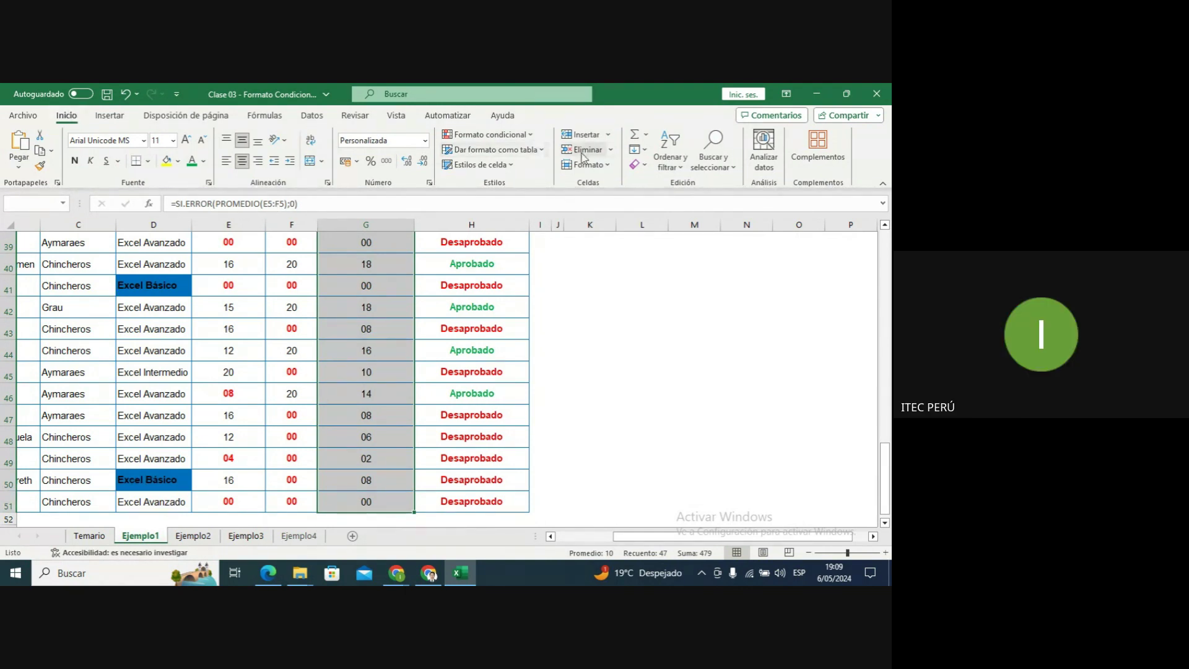
pyautogui.click(520, 135)
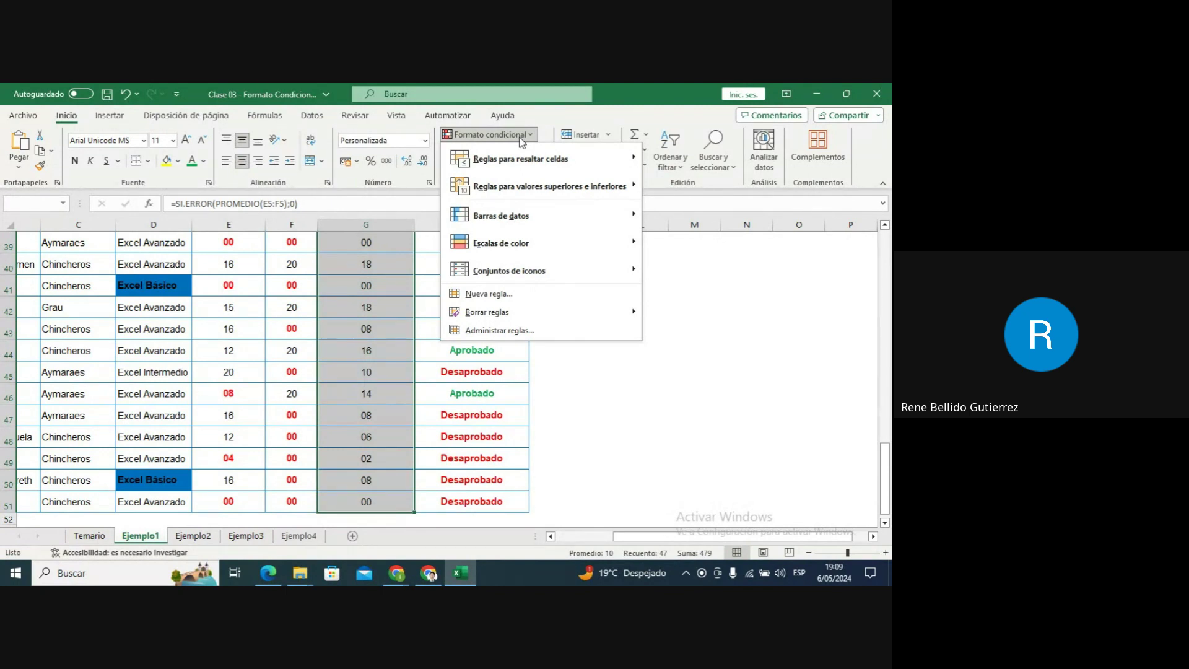
pyautogui.moveTo(528, 162)
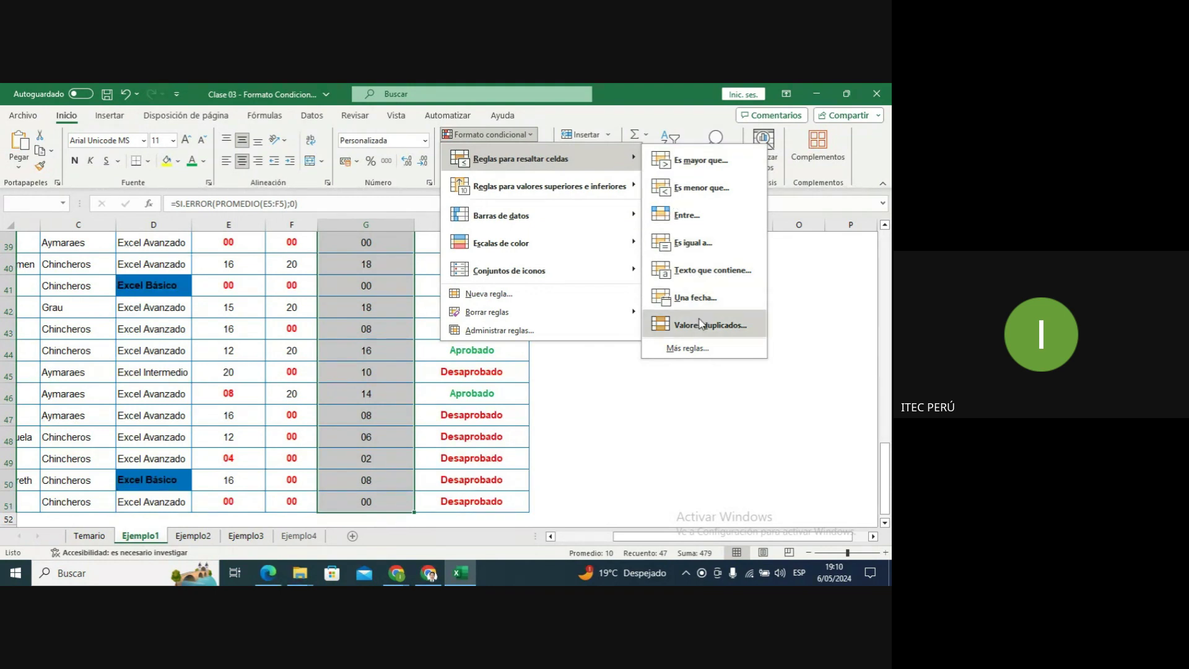
pyautogui.moveTo(559, 190)
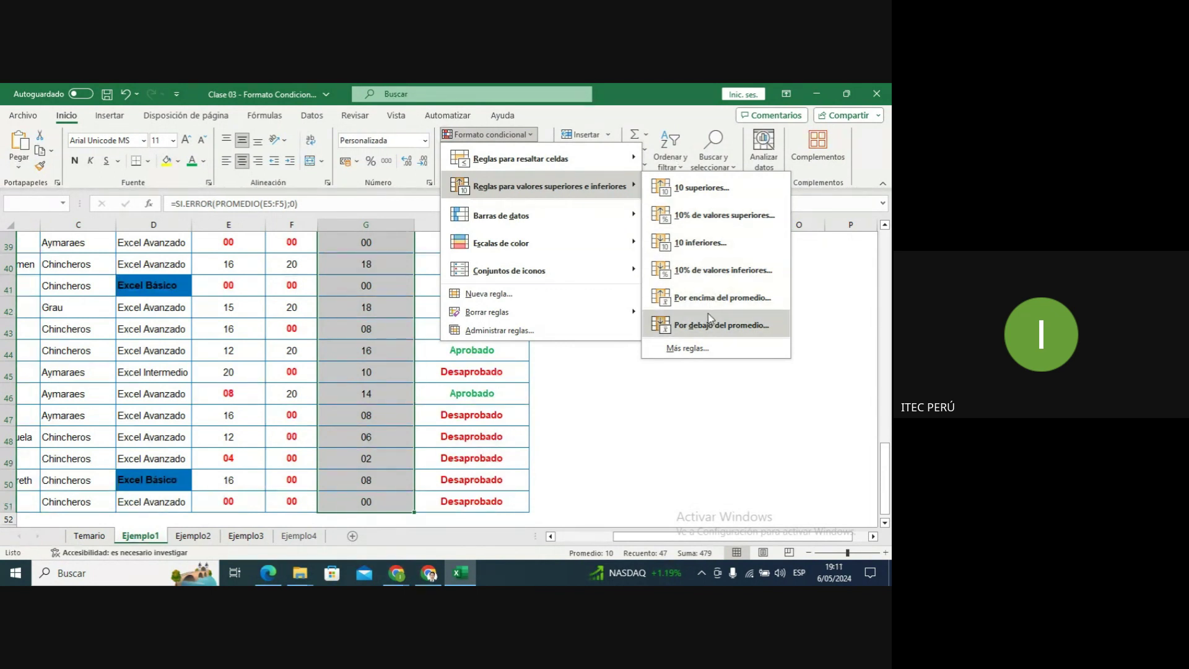
pyautogui.click(703, 193)
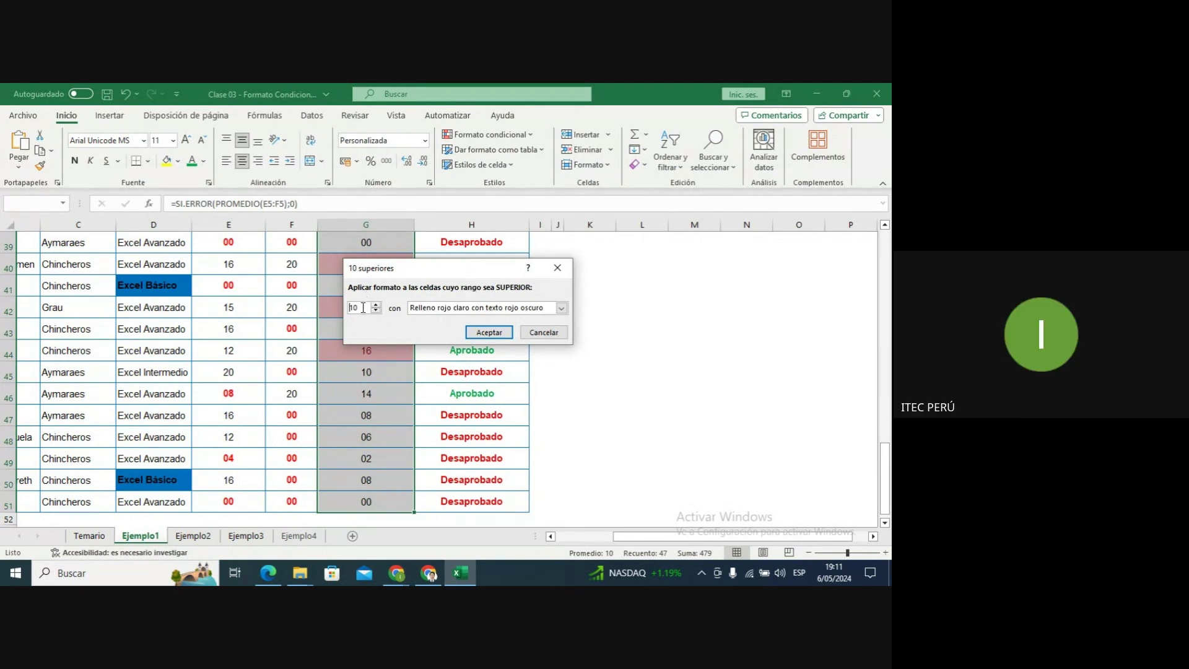
# Set the rule to the top 3 values with yellow fill and dark yellow text, and apply it to the averages.
pyautogui.moveTo(363, 307); pyautogui.dragTo(349, 308)
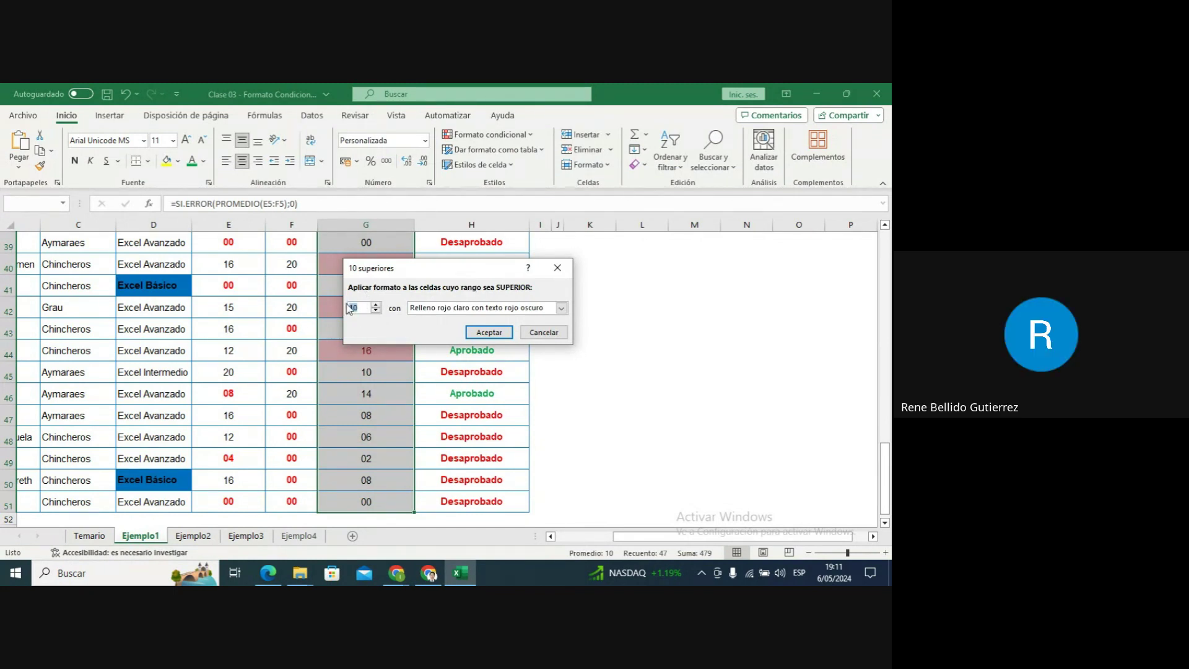
pyautogui.write('3')
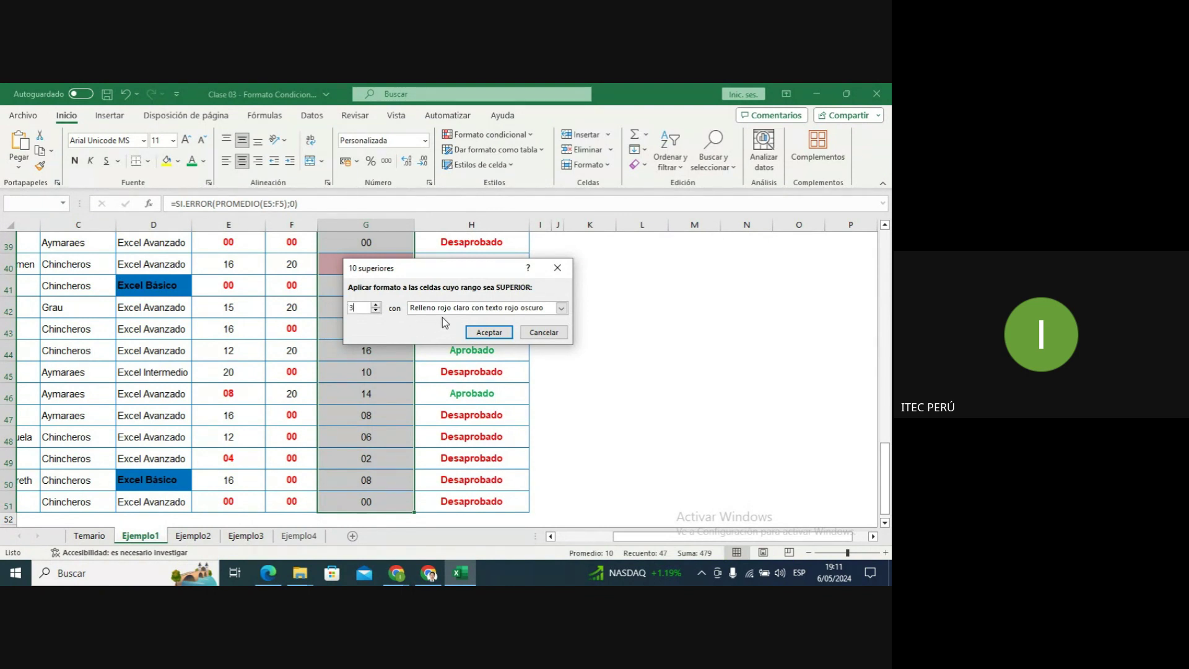
pyautogui.click(462, 313)
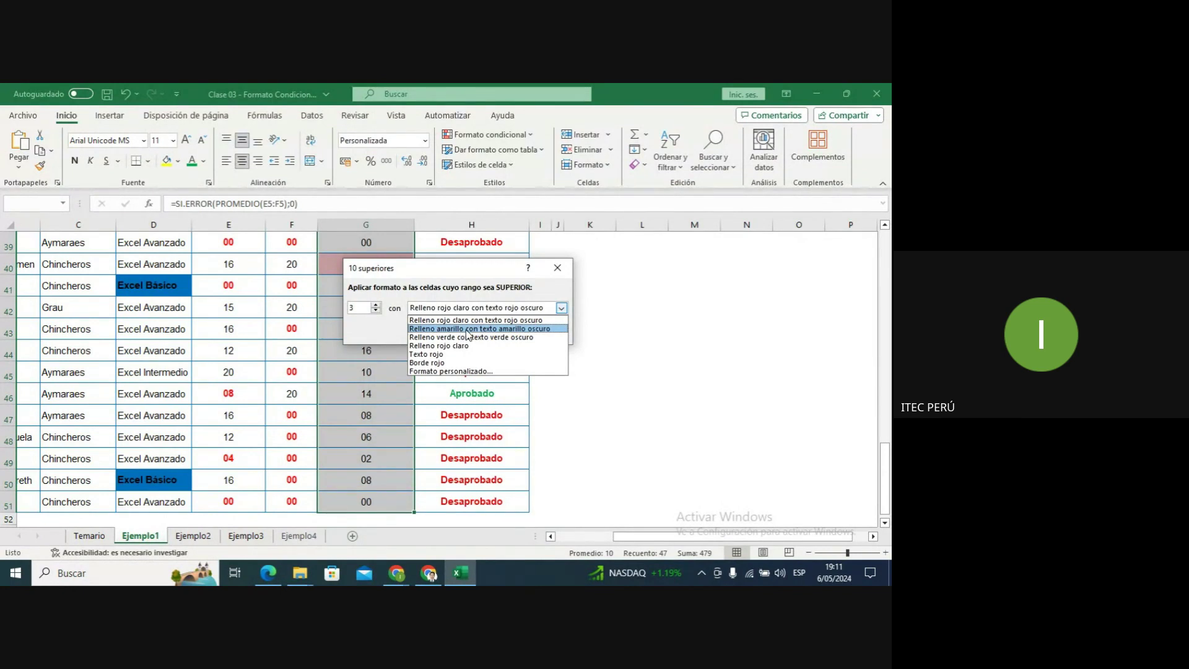
pyautogui.click(468, 335)
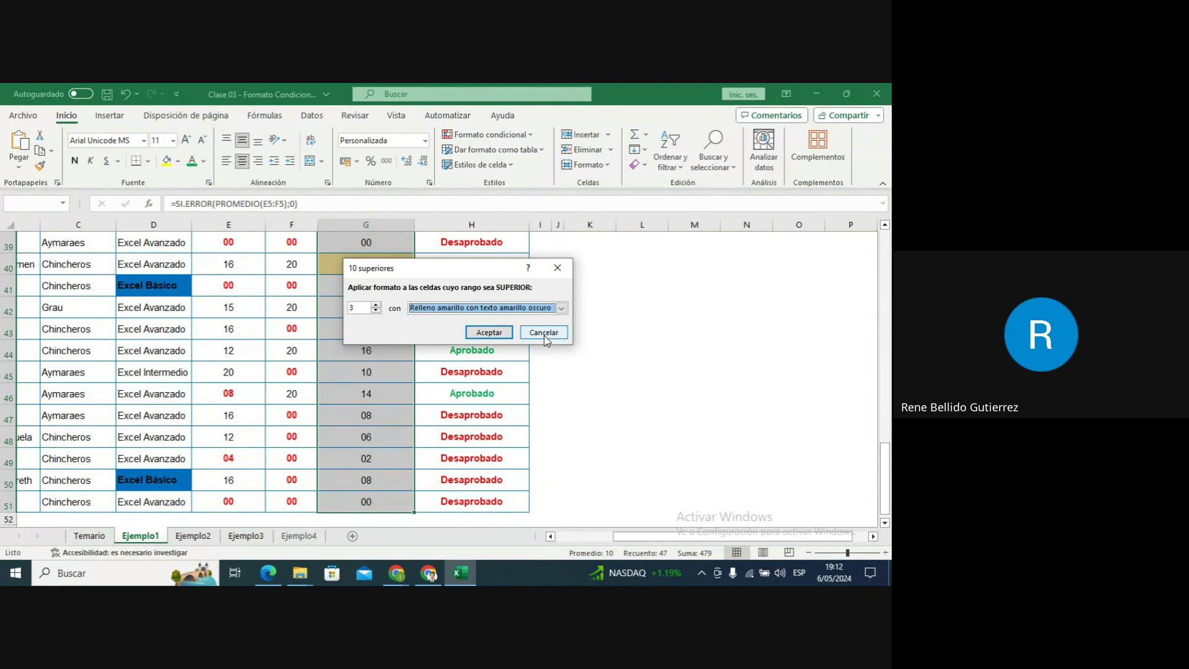
pyautogui.click(563, 309)
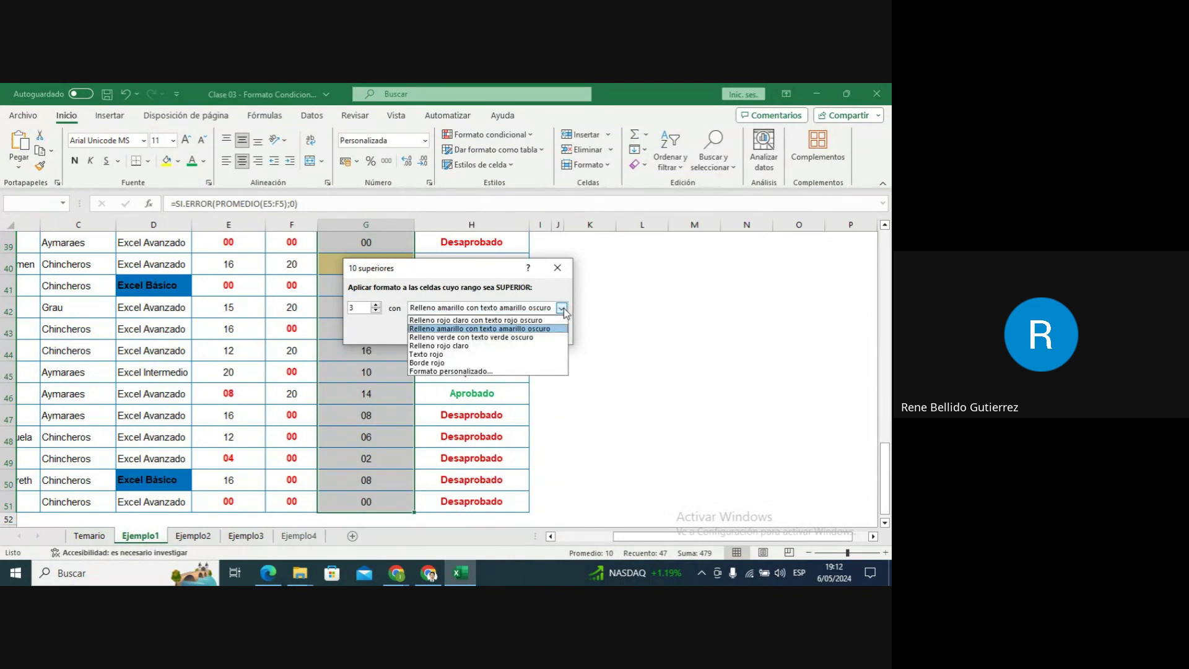
pyautogui.click(537, 328)
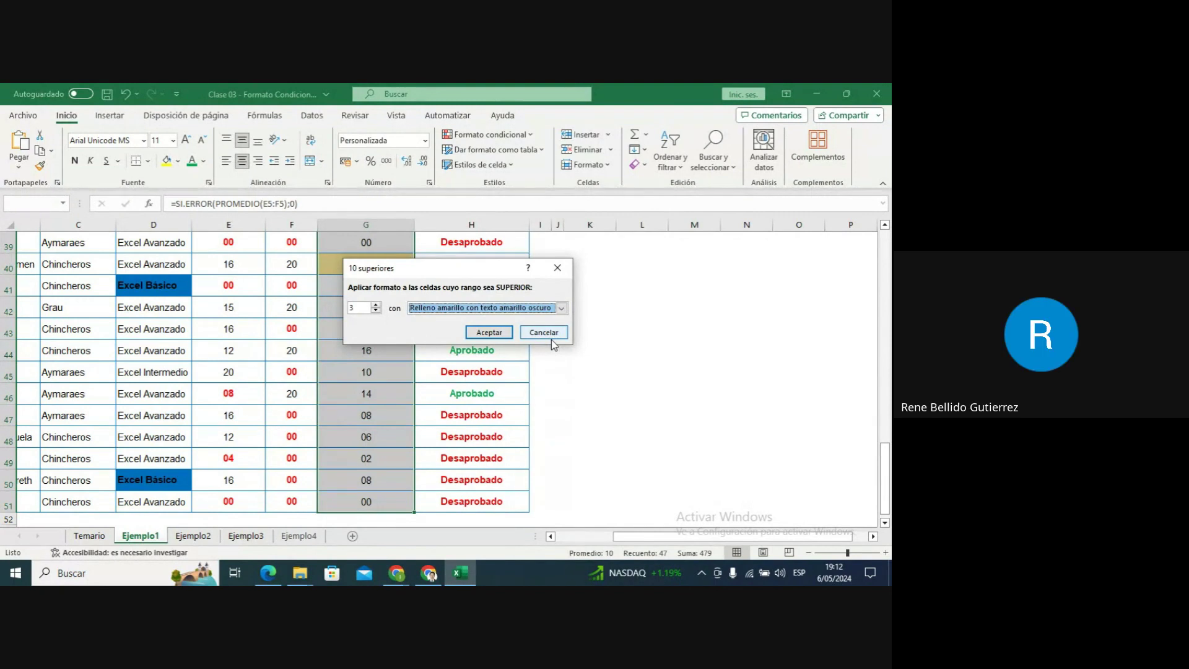
pyautogui.click(489, 332)
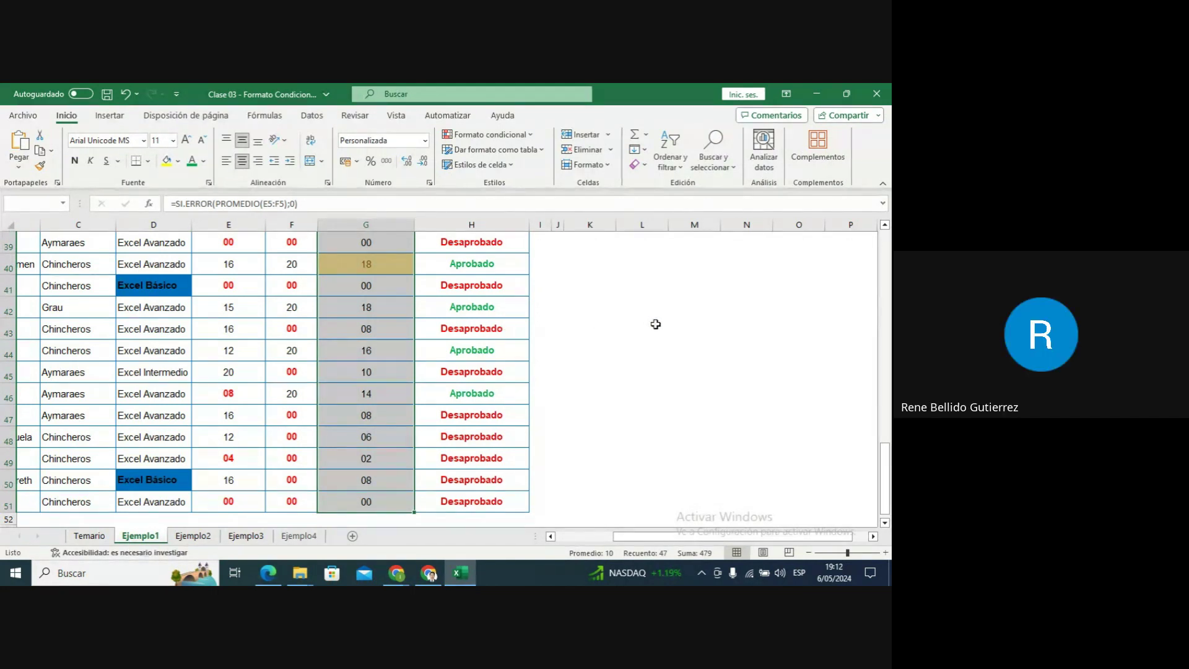
# Inspect the highlighted averages in the Promedio column between rows 13 and 19 and compare them with instruction 5.
pyautogui.moveTo(885, 459); pyautogui.dragTo(810, 311)
pyautogui.scroll(-7, 803, 302)
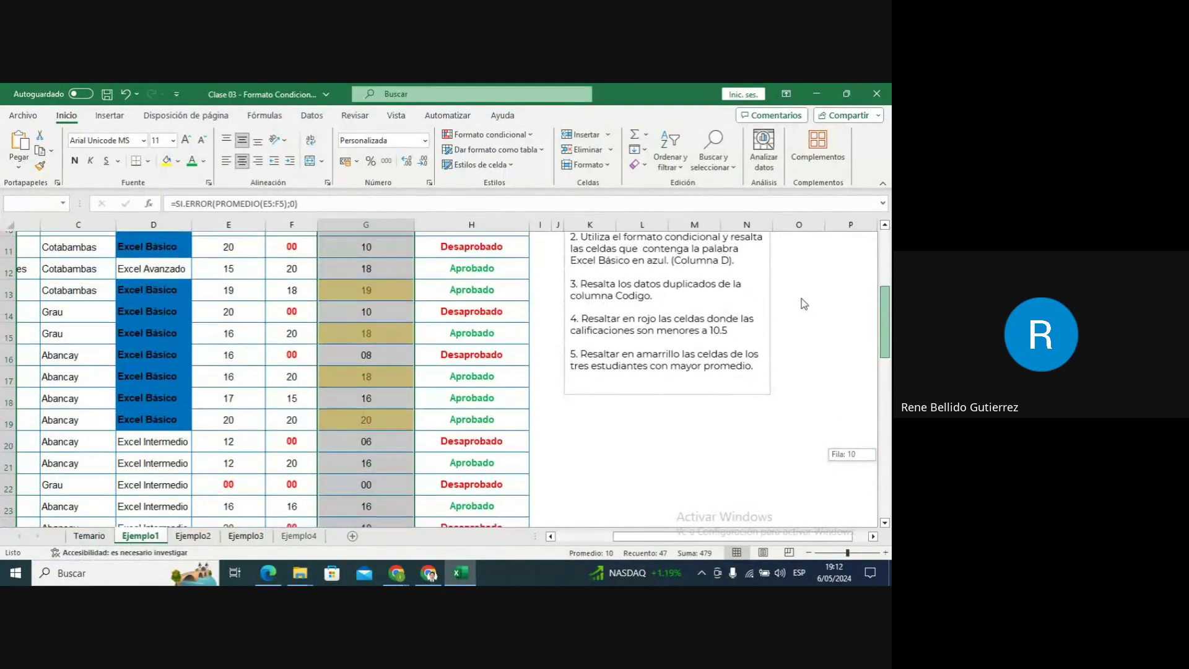
pyautogui.moveTo(813, 422); pyautogui.dragTo(801, 297)
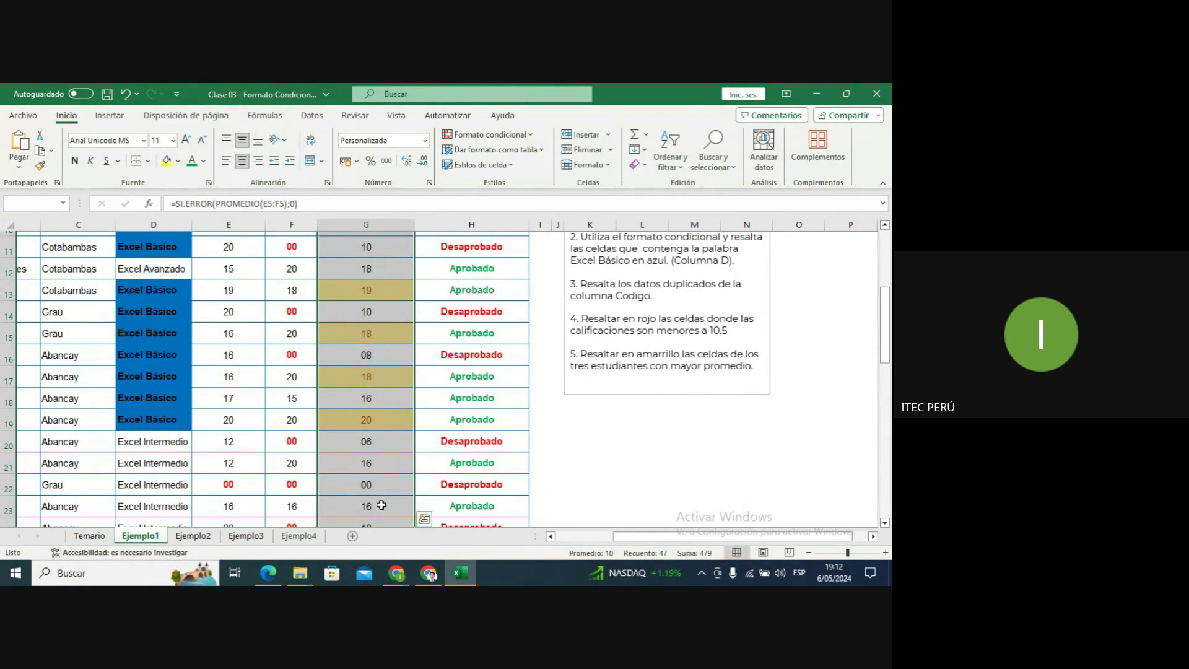
pyautogui.click(390, 419)
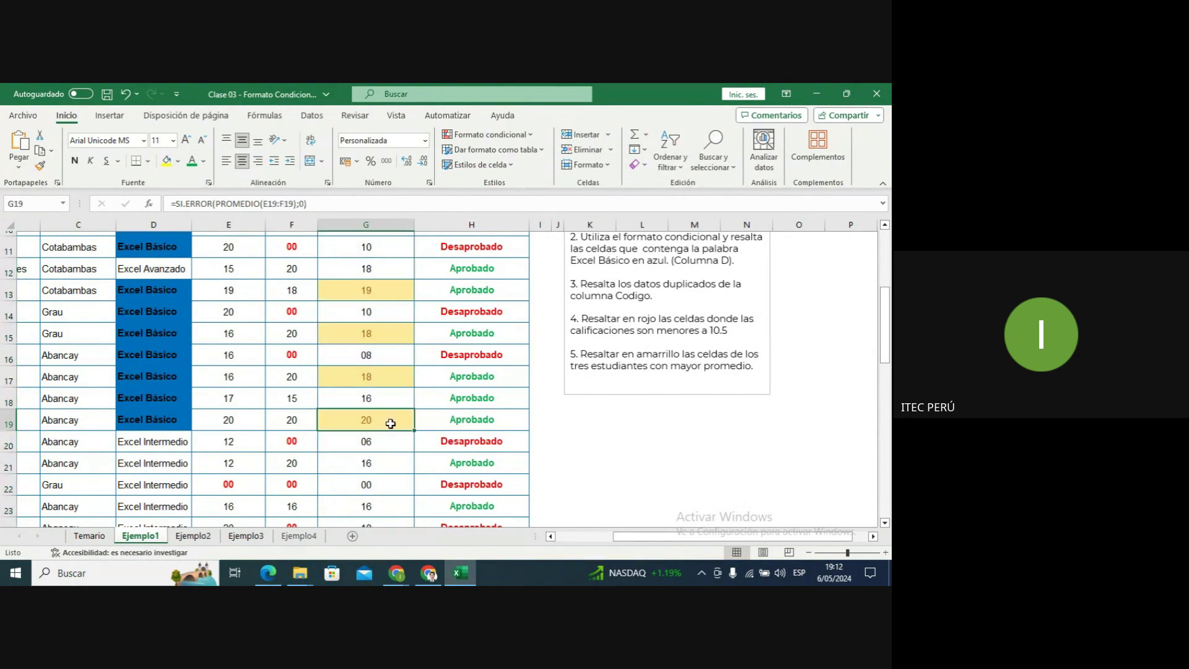
pyautogui.click(380, 296)
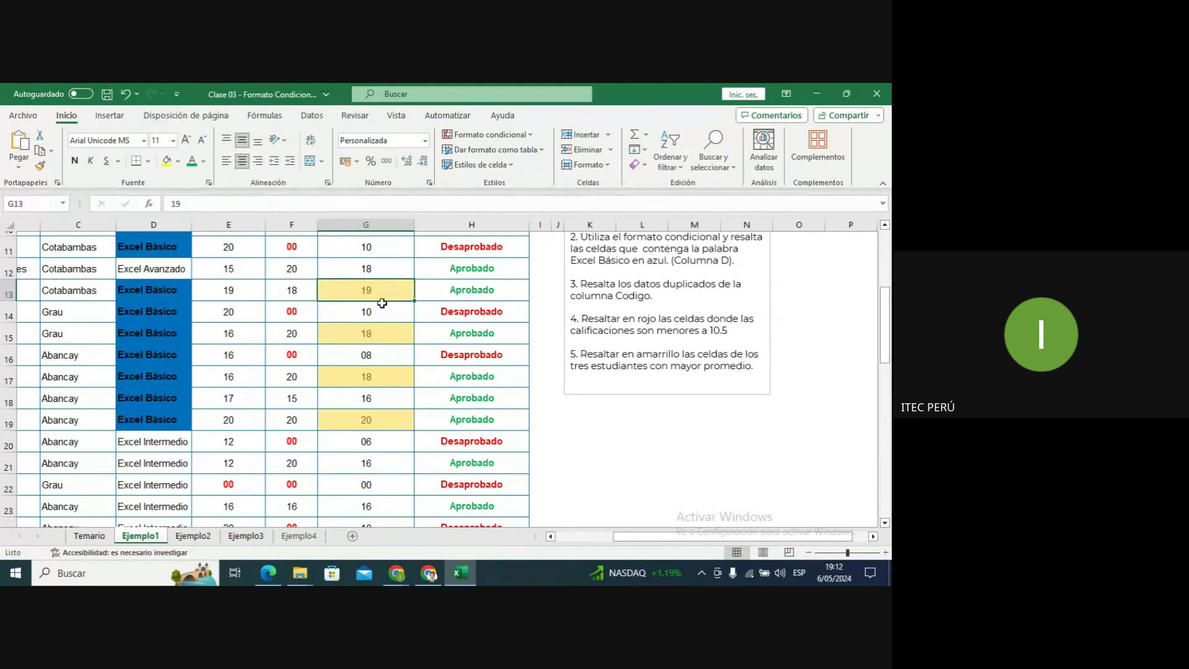
pyautogui.click(377, 332)
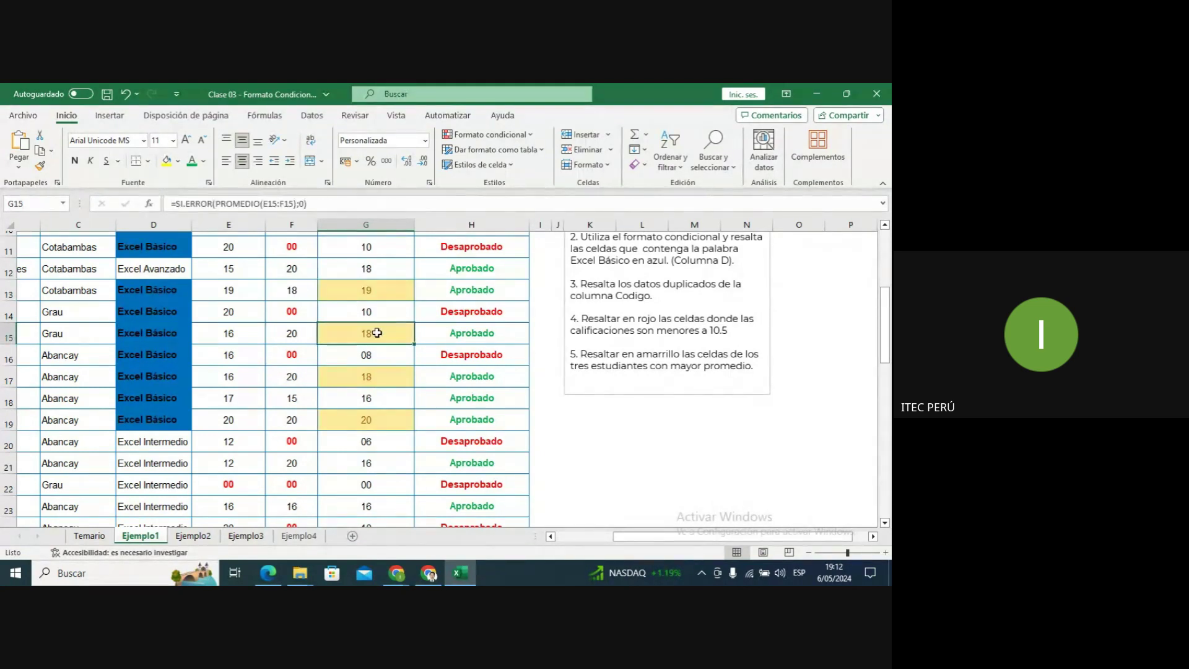
pyautogui.click(374, 375)
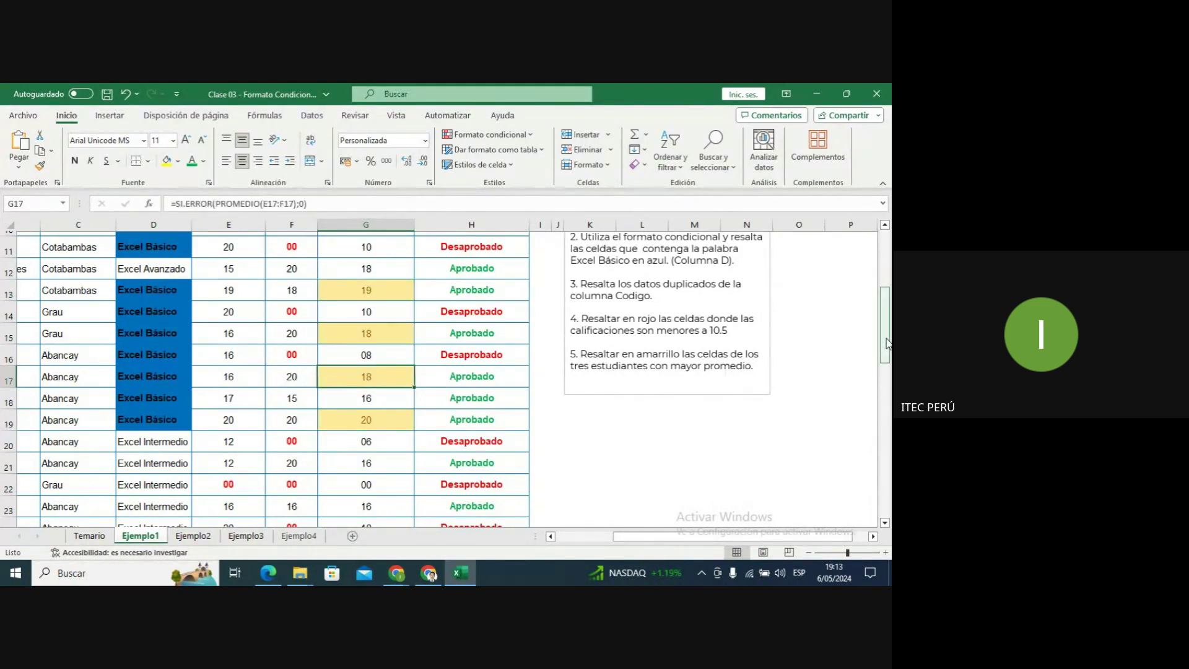
pyautogui.moveTo(885, 344); pyautogui.dragTo(857, 312)
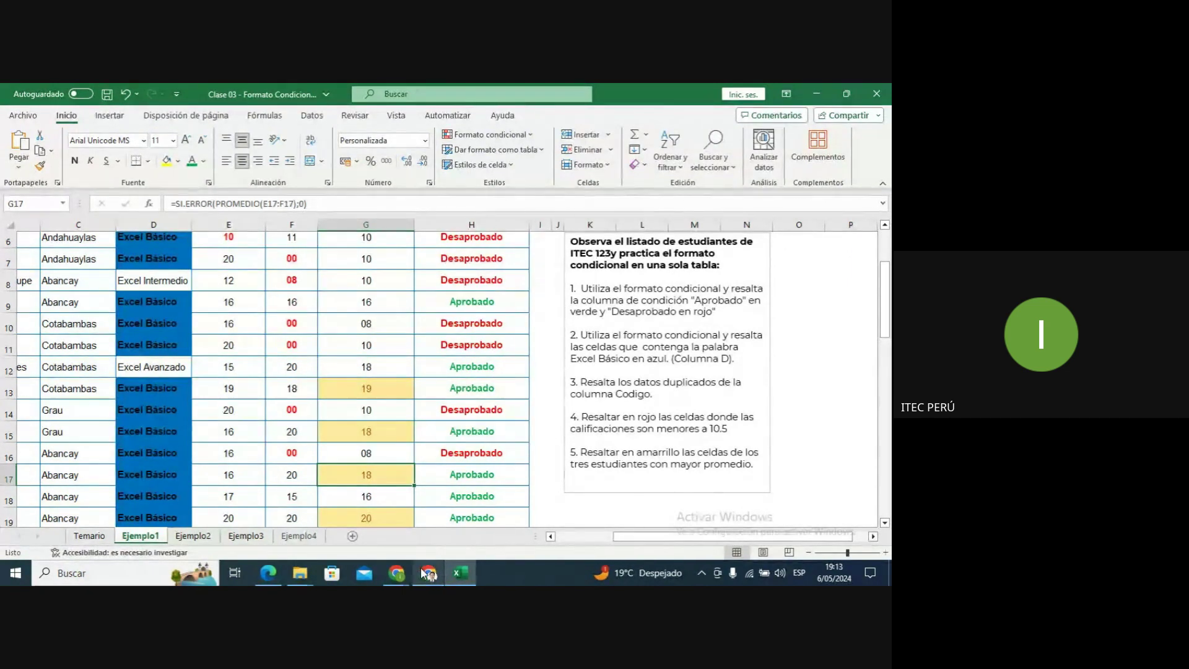
# Switch to the Google Meet call to check the chat messages, and return to the Excel workbook's Promedio column.
pyautogui.moveTo(402, 574)
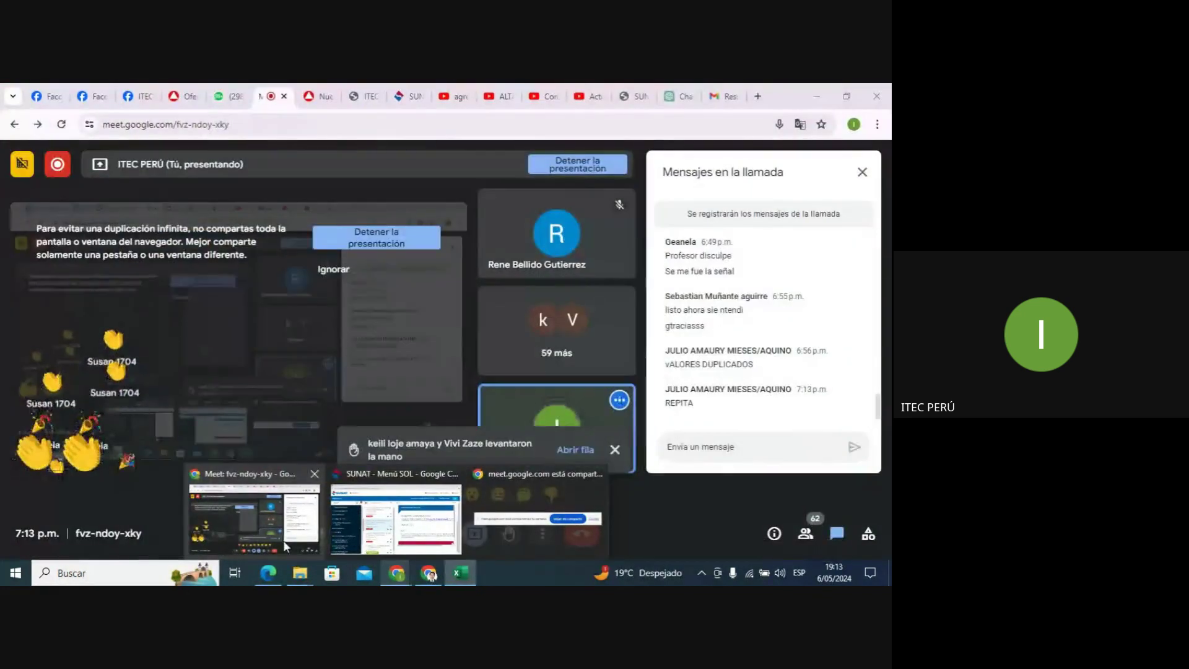
pyautogui.click(283, 540)
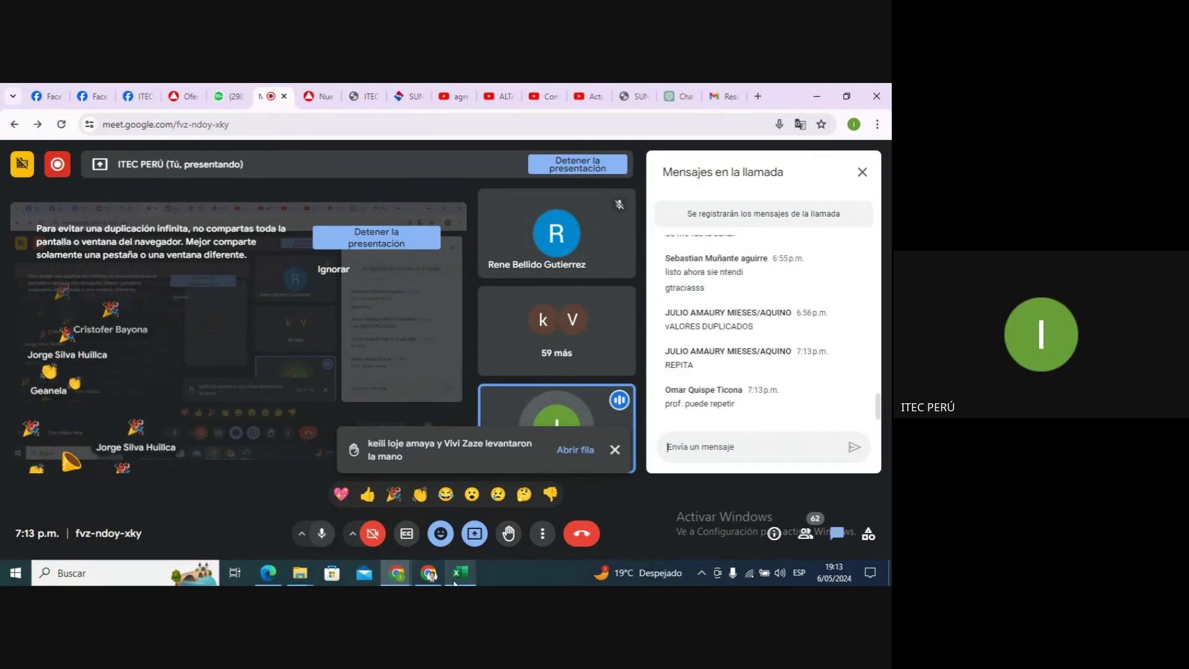
pyautogui.moveTo(455, 580)
pyautogui.click(466, 532)
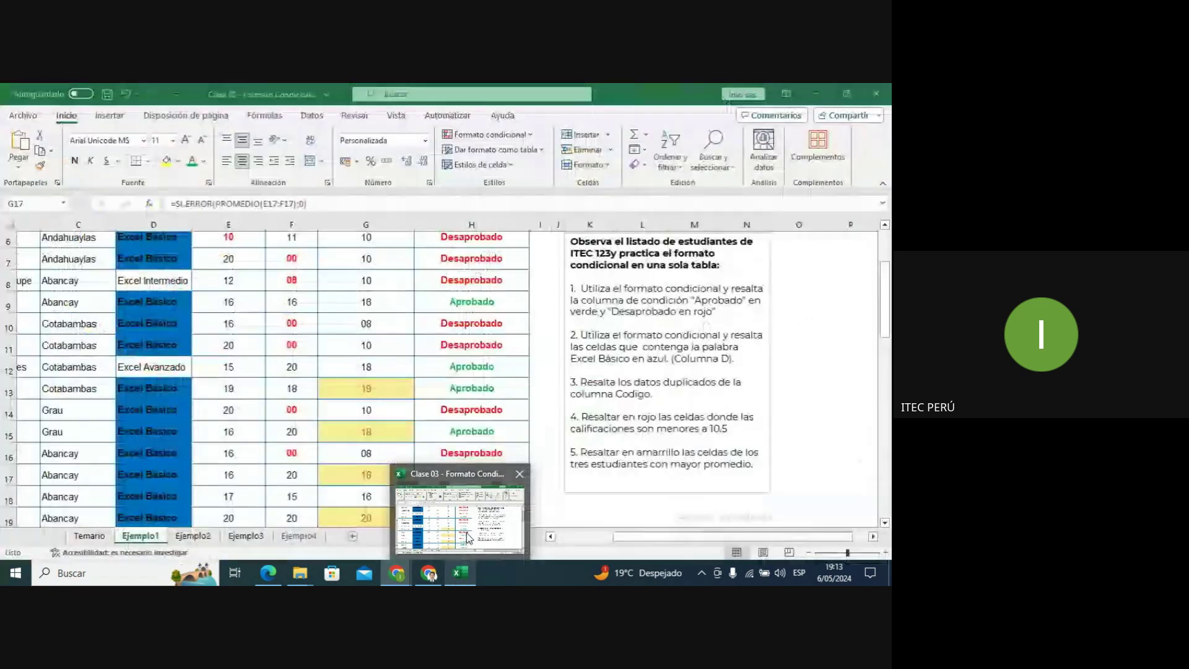
pyautogui.click(372, 436)
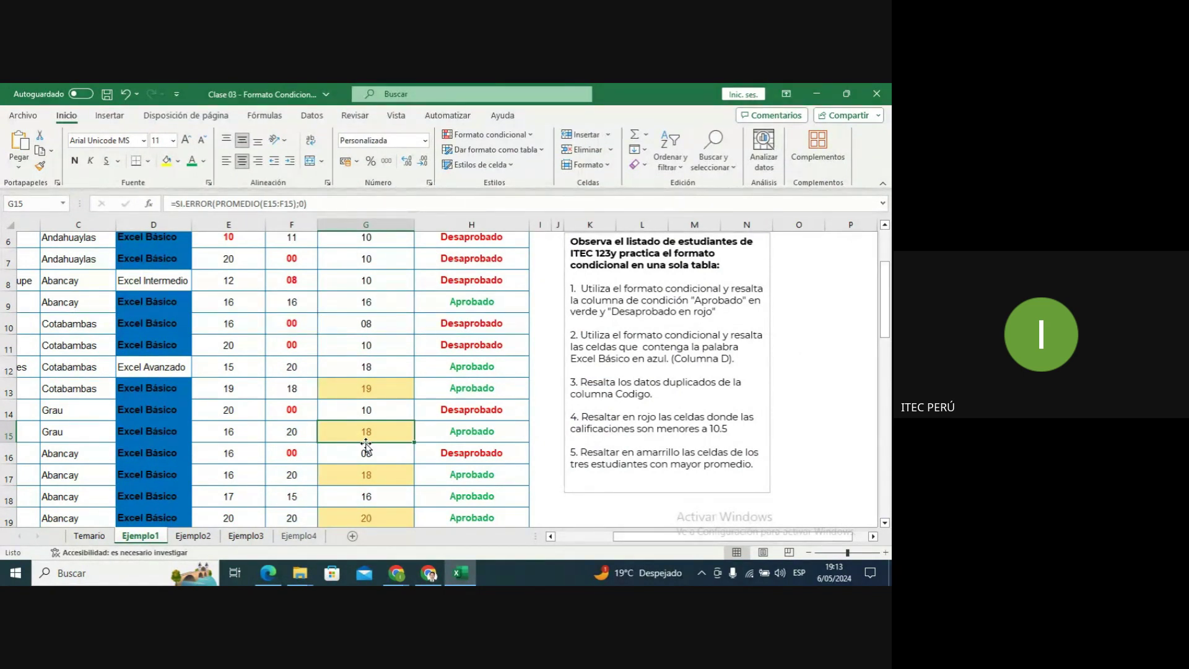
# Go to the Ejemplo2 sheet and read instruction 1 about salaries between S/ 3,000 and S/ 5,000, marking the lower limit.
pyautogui.click(193, 536)
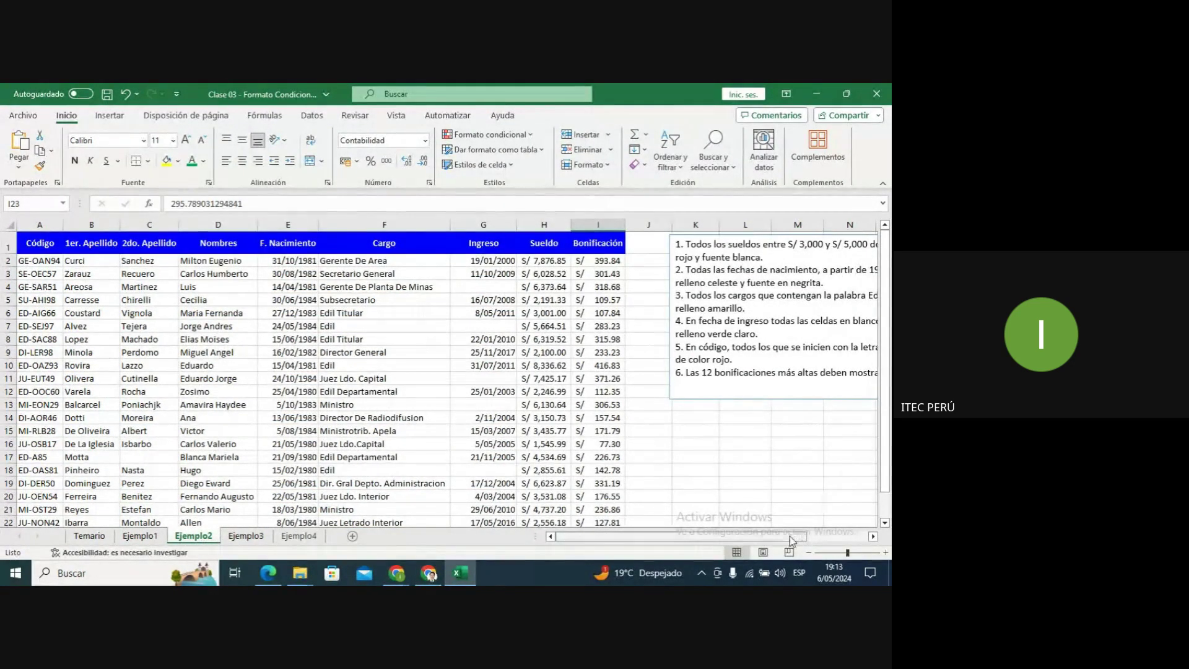
pyautogui.moveTo(791, 540); pyautogui.dragTo(837, 540)
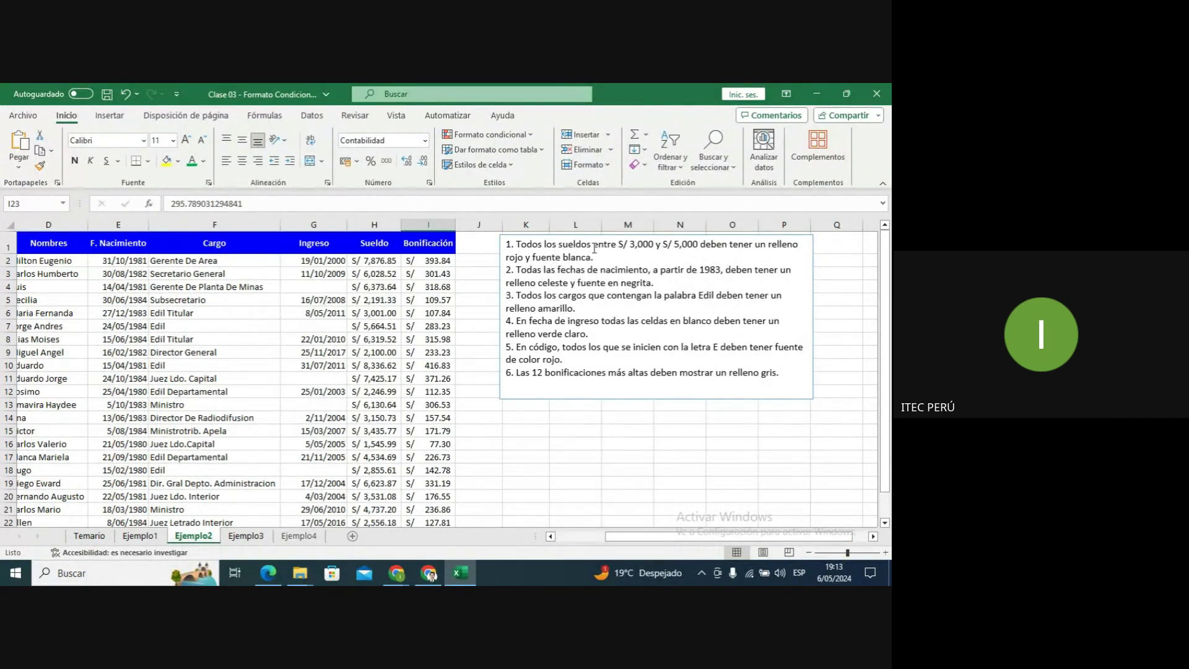
pyautogui.moveTo(623, 246); pyautogui.dragTo(648, 247)
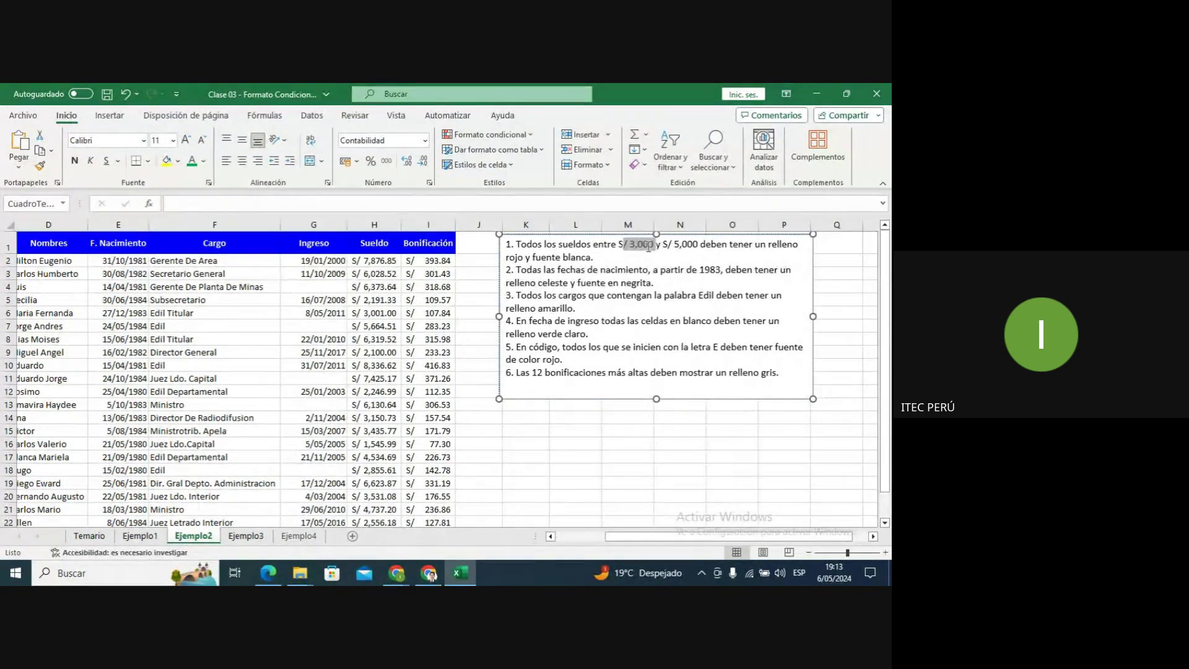
pyautogui.click(687, 244)
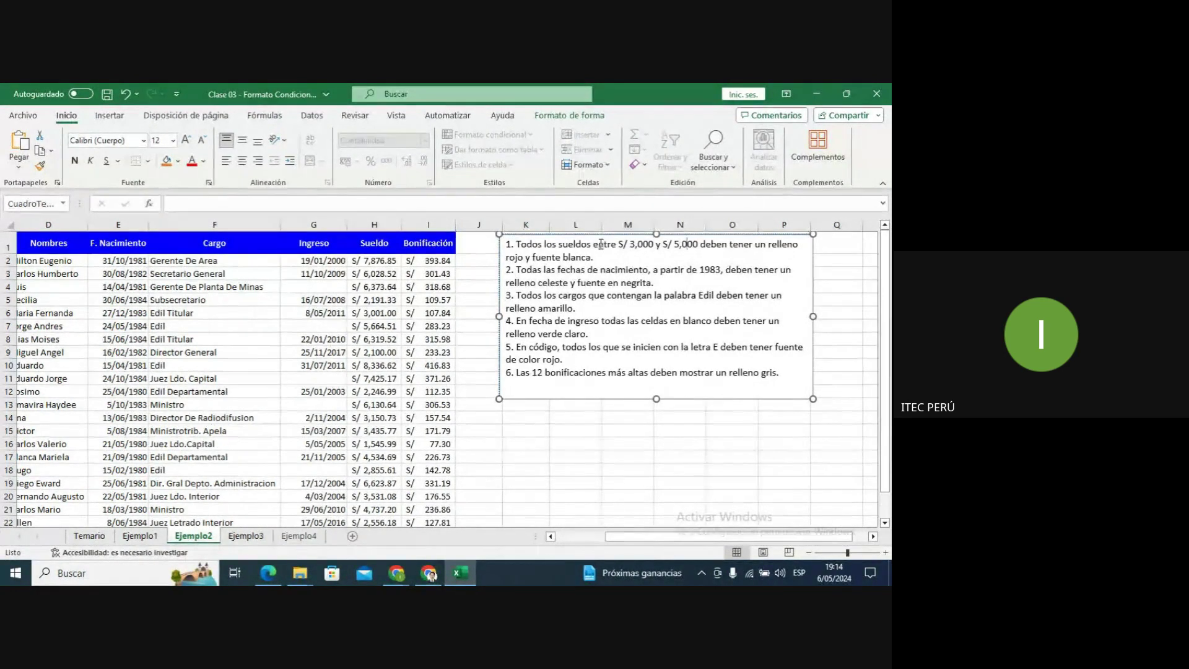
# Select the salaries from H2 down to H23 in the Sueldo column and start a Between highlight rule for them.
pyautogui.click(375, 246)
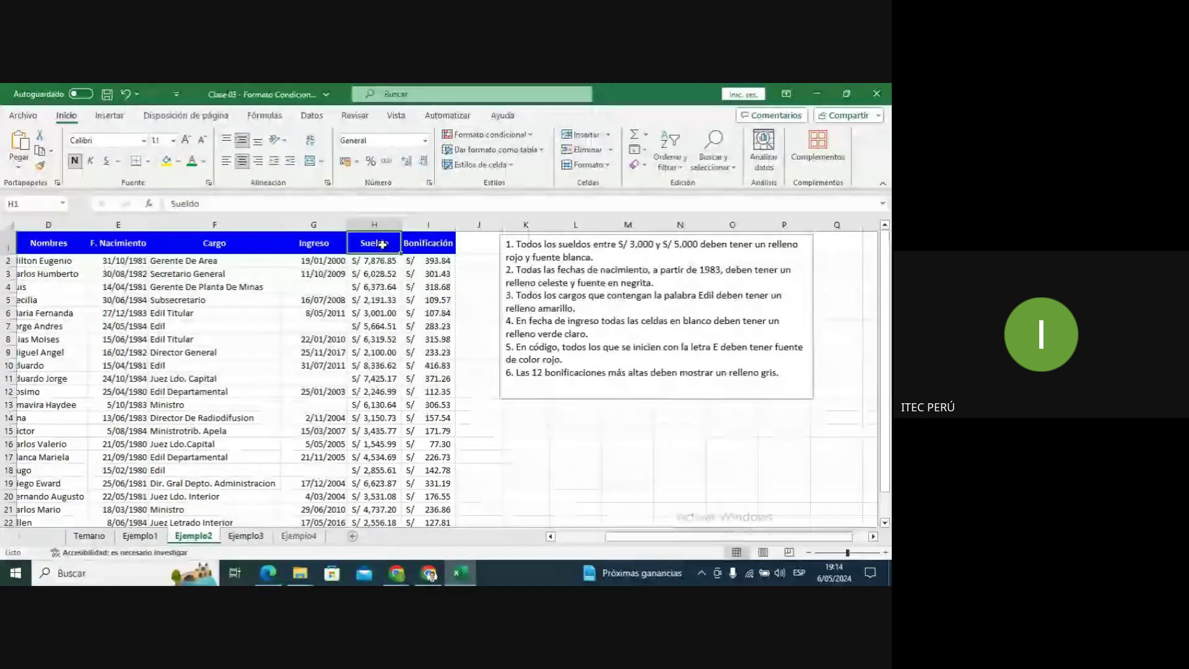
pyautogui.click(382, 261)
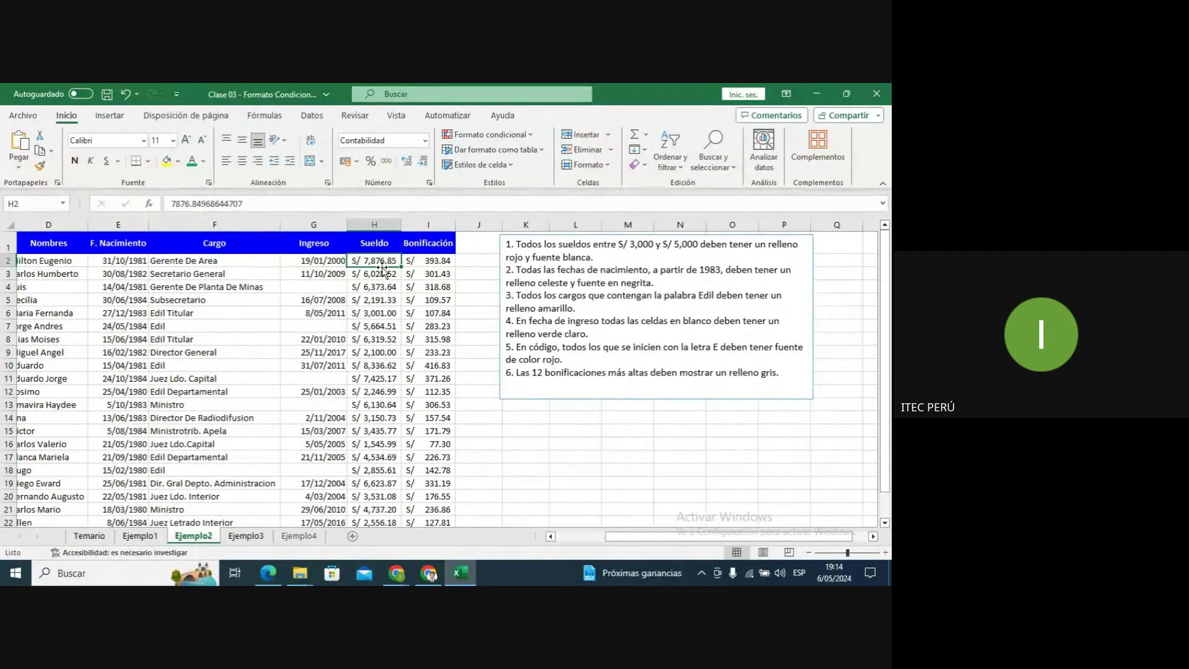
pyautogui.hotkey('ctrl', 'shift', 'Down')
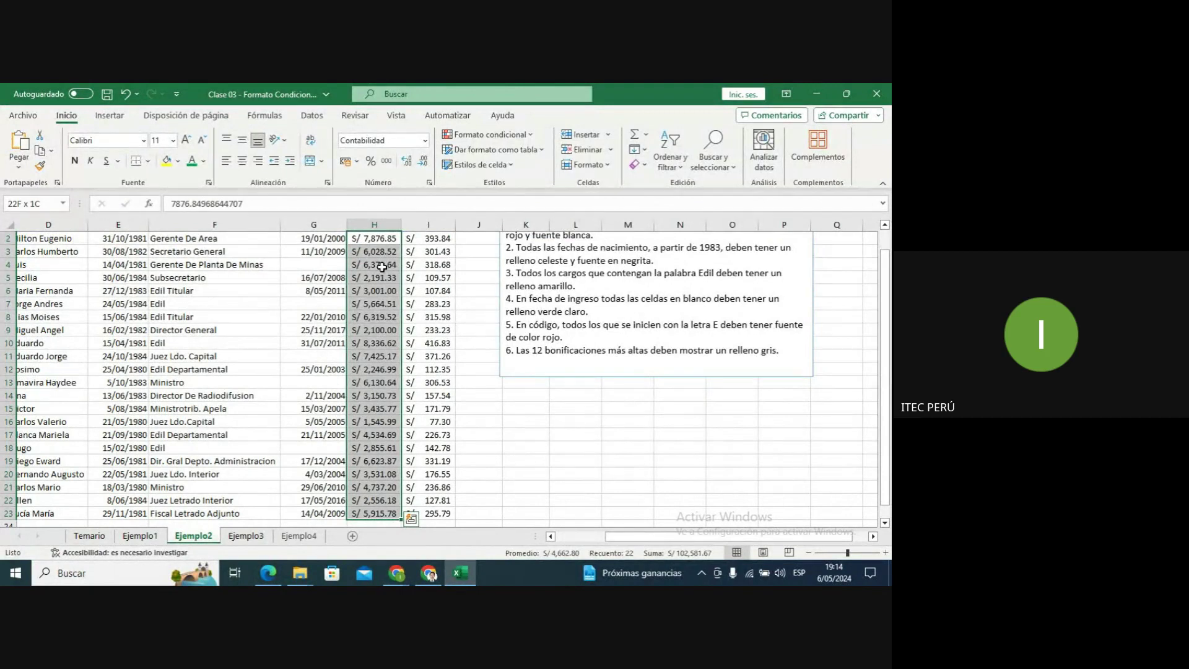
pyautogui.moveTo(884, 285); pyautogui.dragTo(883, 246)
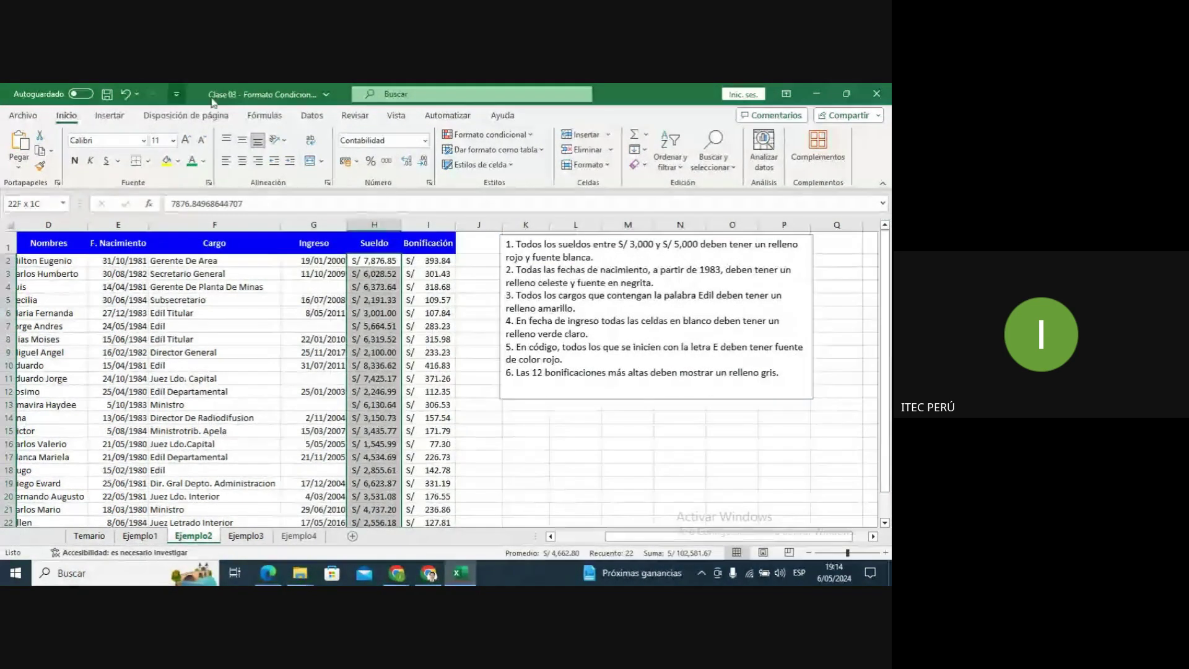
pyautogui.click(524, 135)
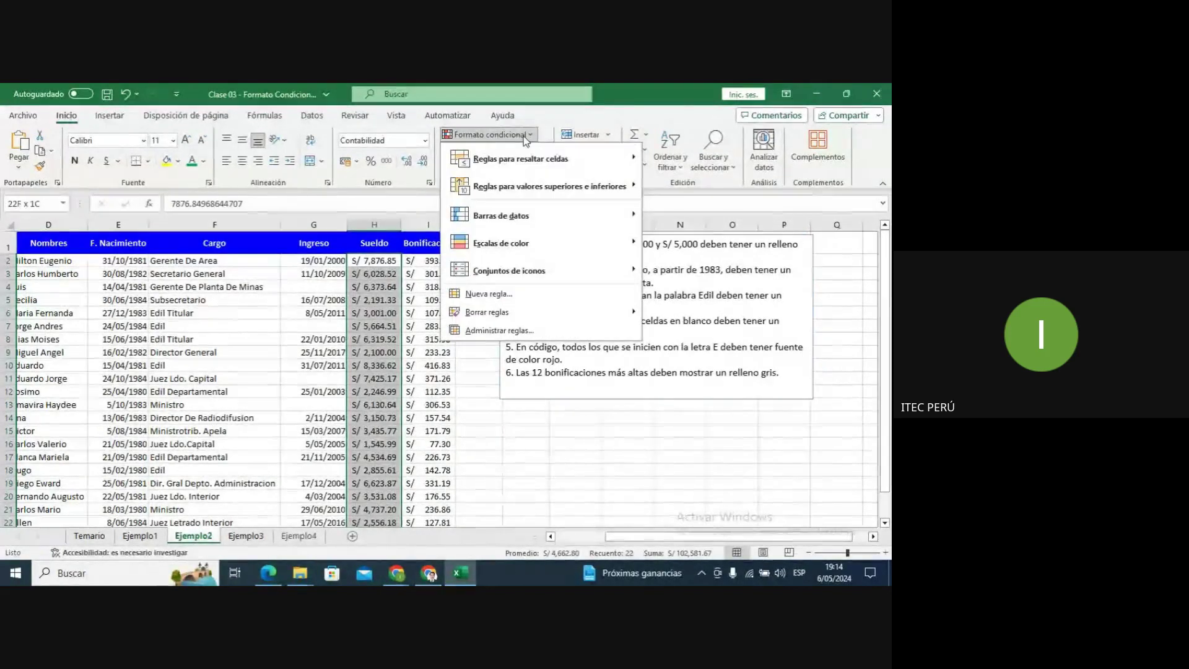
pyautogui.moveTo(522, 166)
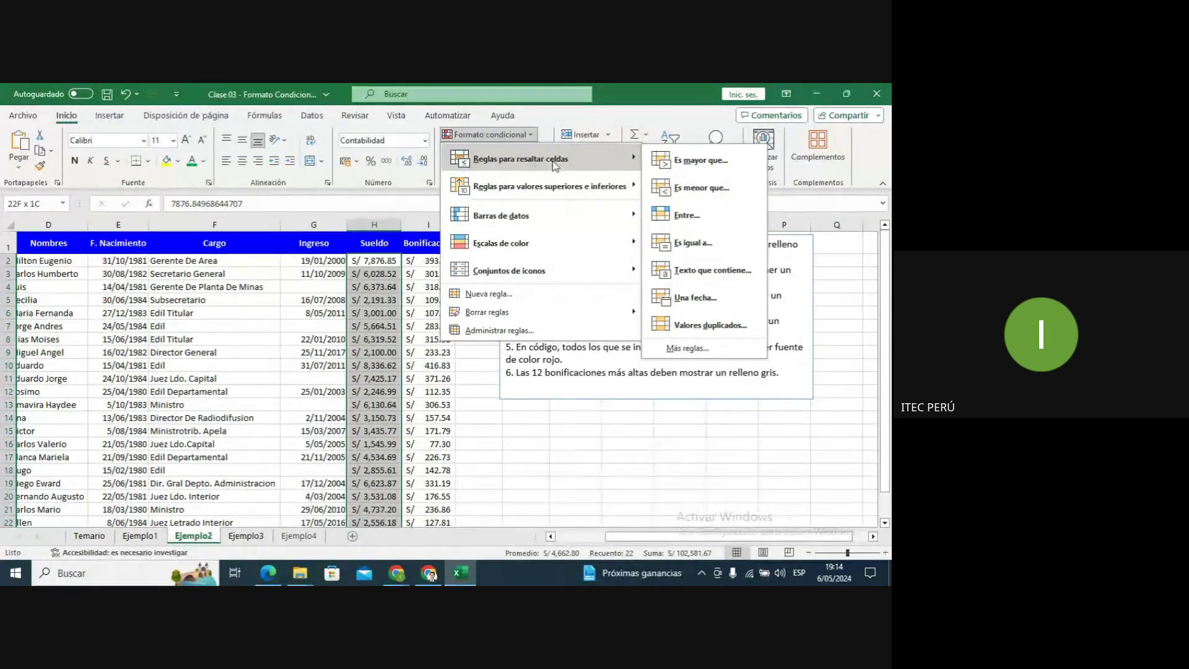
pyautogui.click(704, 218)
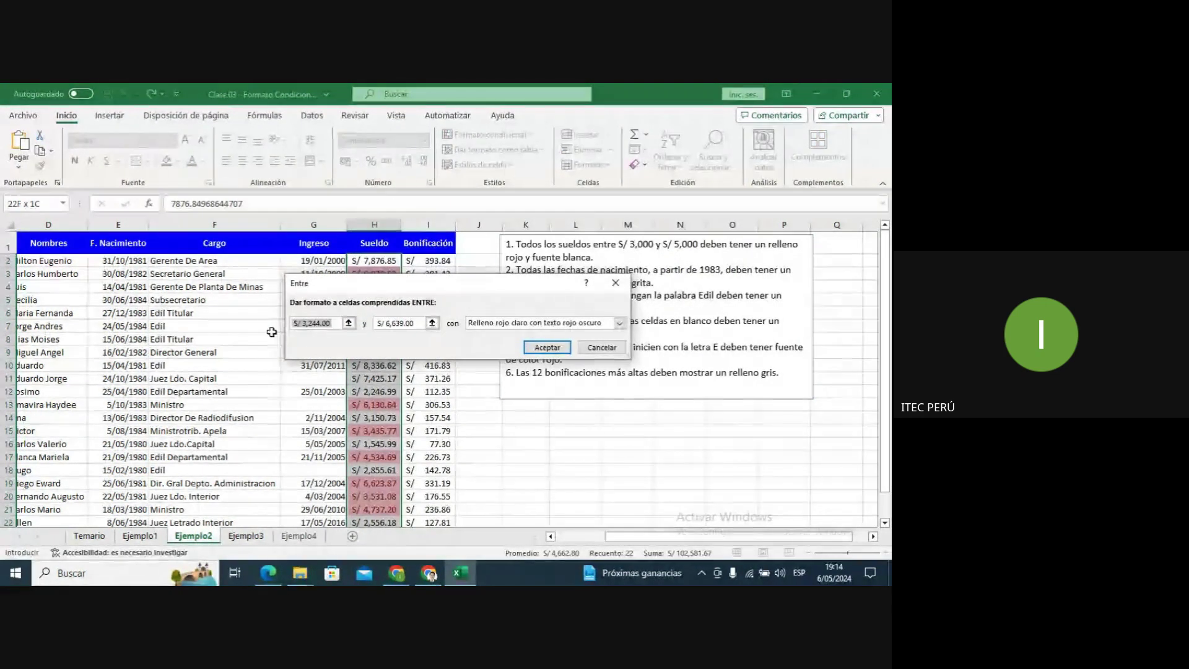
# Set the rule's lower limit to 3000 and its upper limit to 5000.
pyautogui.write('3')
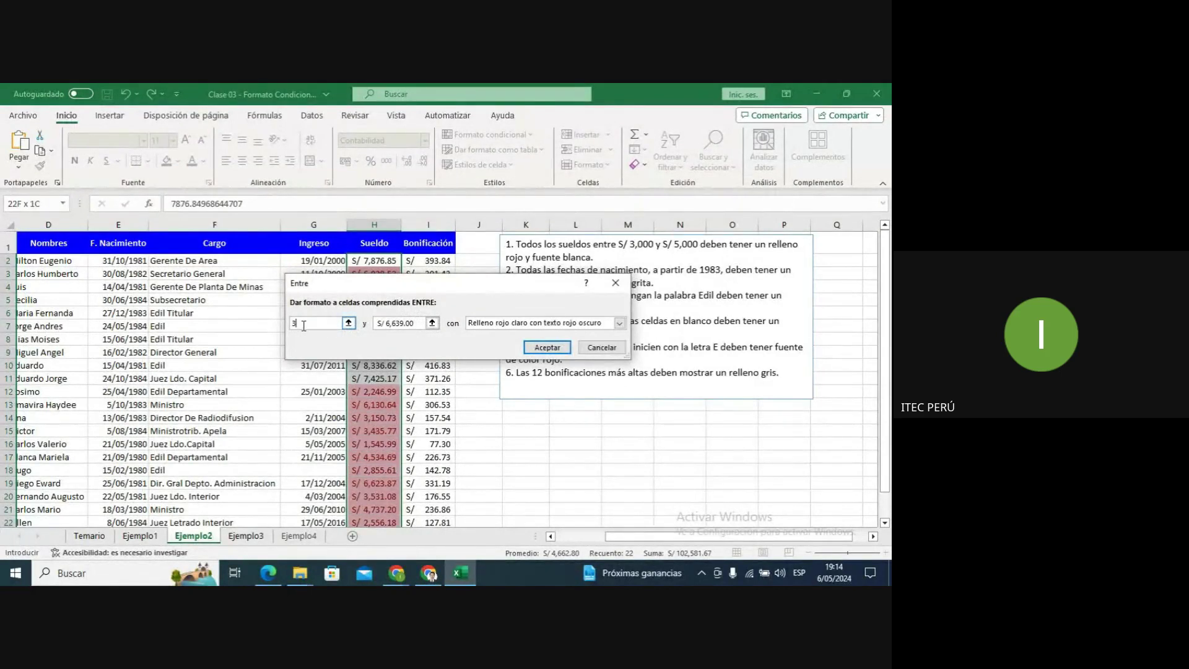
pyautogui.write('0000')
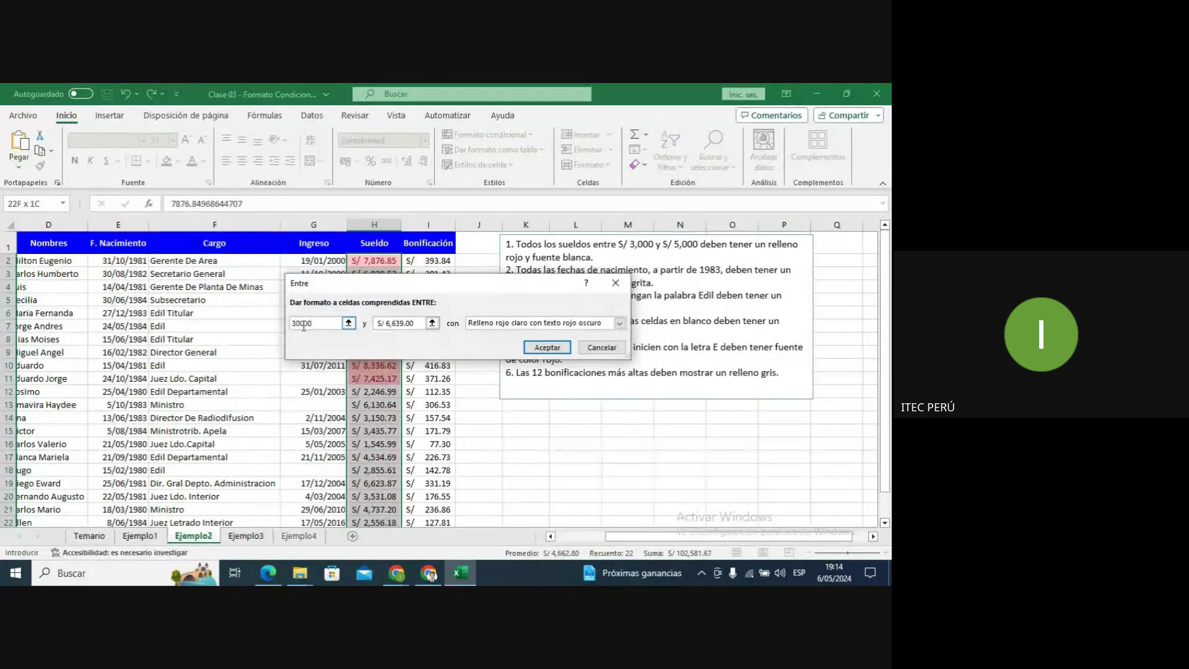
pyautogui.click(306, 322)
pyautogui.press('BackSpace')
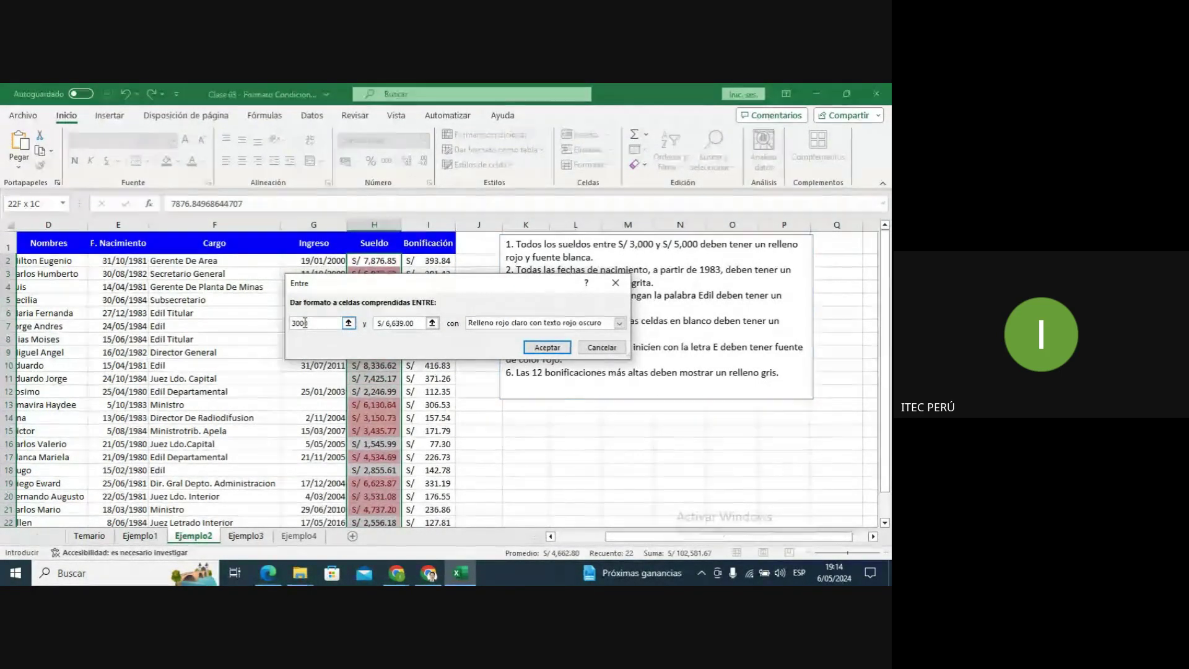
pyautogui.moveTo(415, 326); pyautogui.dragTo(376, 324)
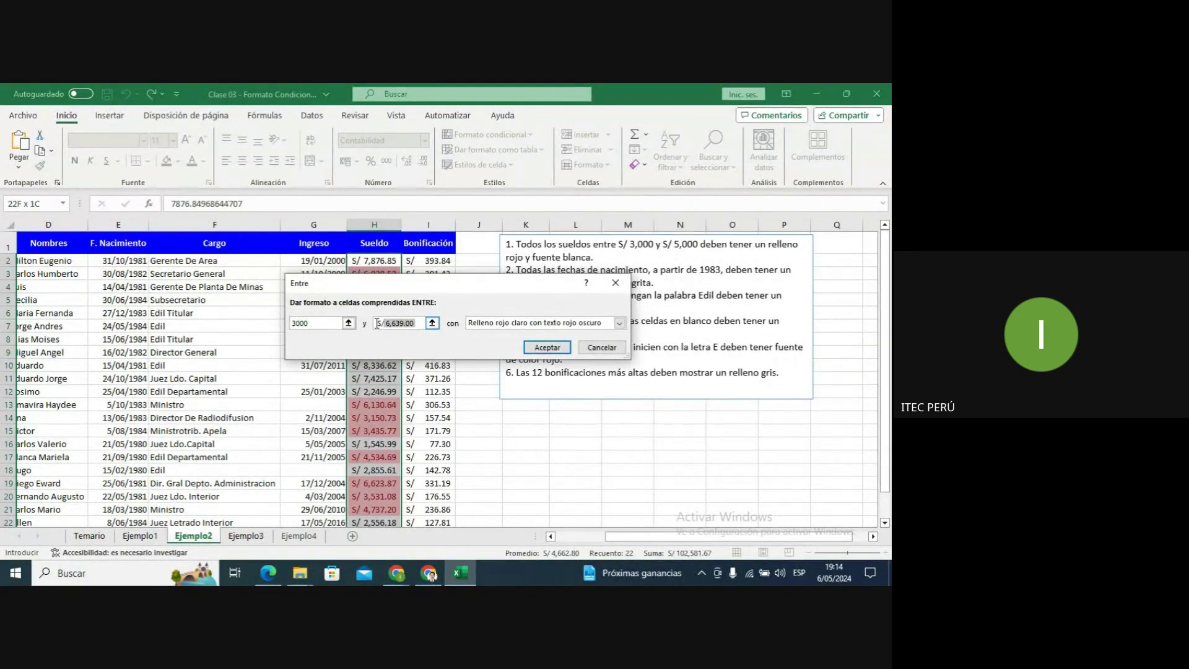
pyautogui.press('BackSpace')
pyautogui.write('5000')
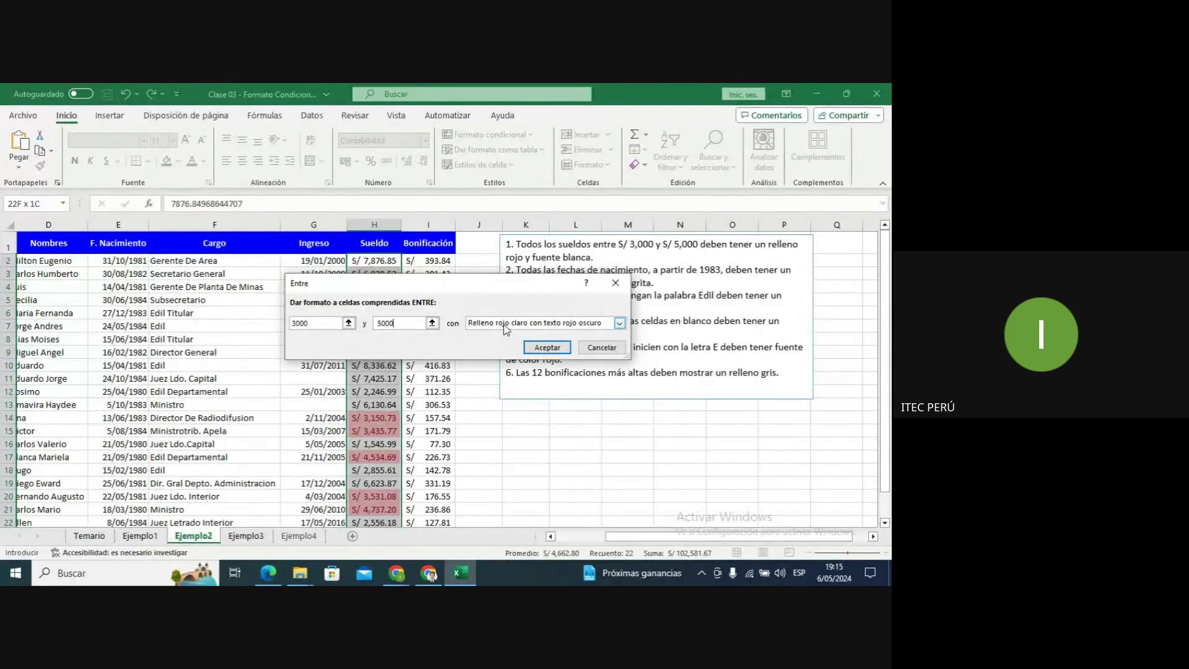
# Choose a custom format for the rule and give it a solid red fill.
pyautogui.click(506, 328)
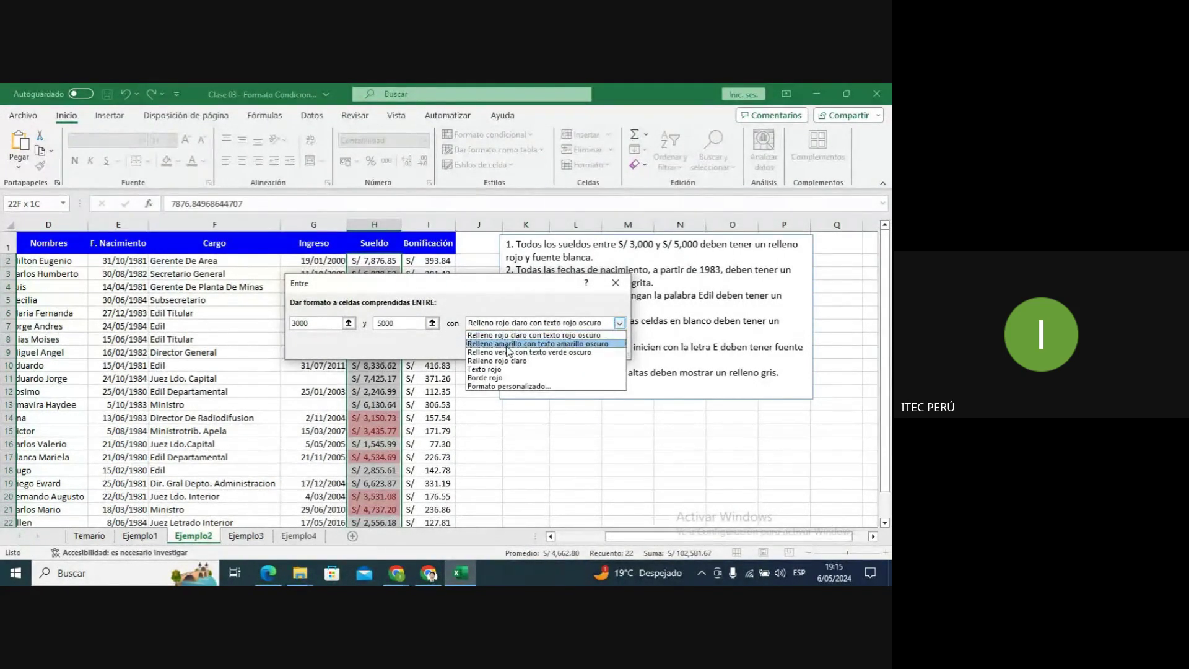
pyautogui.click(507, 386)
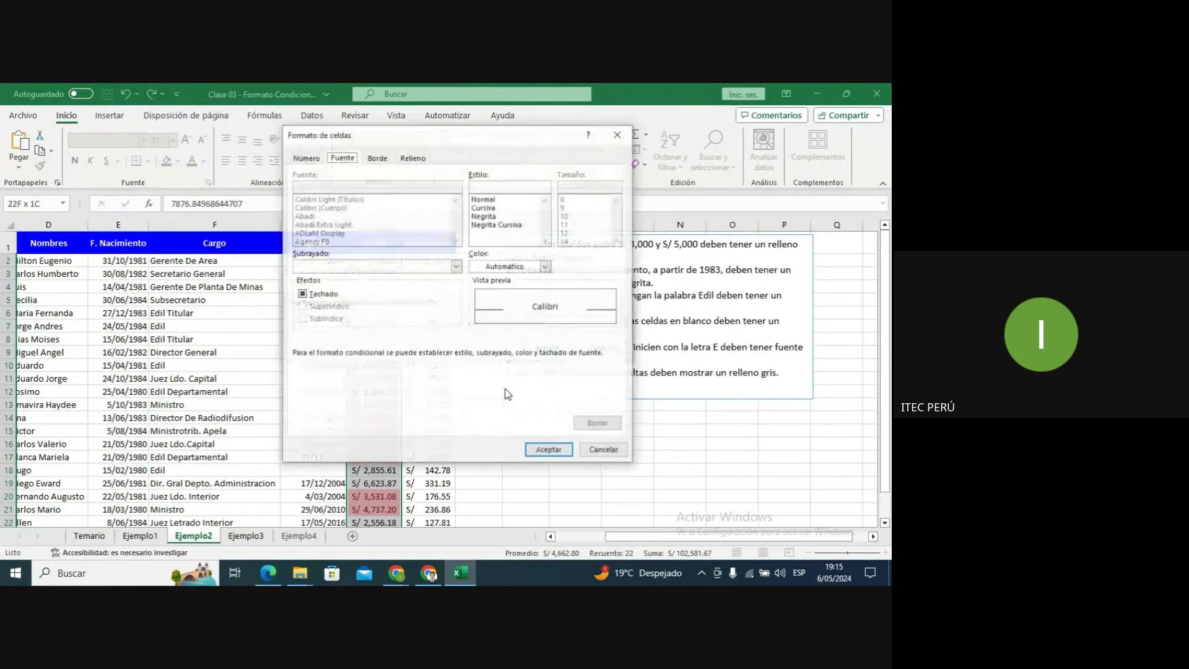
pyautogui.click(423, 158)
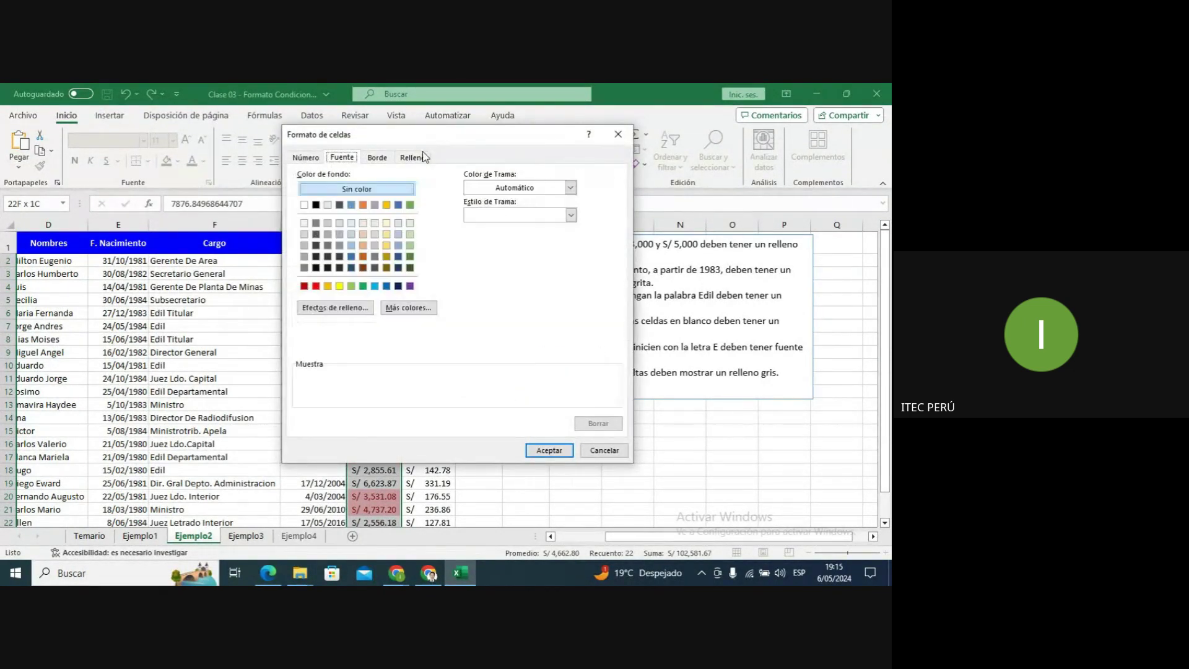
pyautogui.click(317, 285)
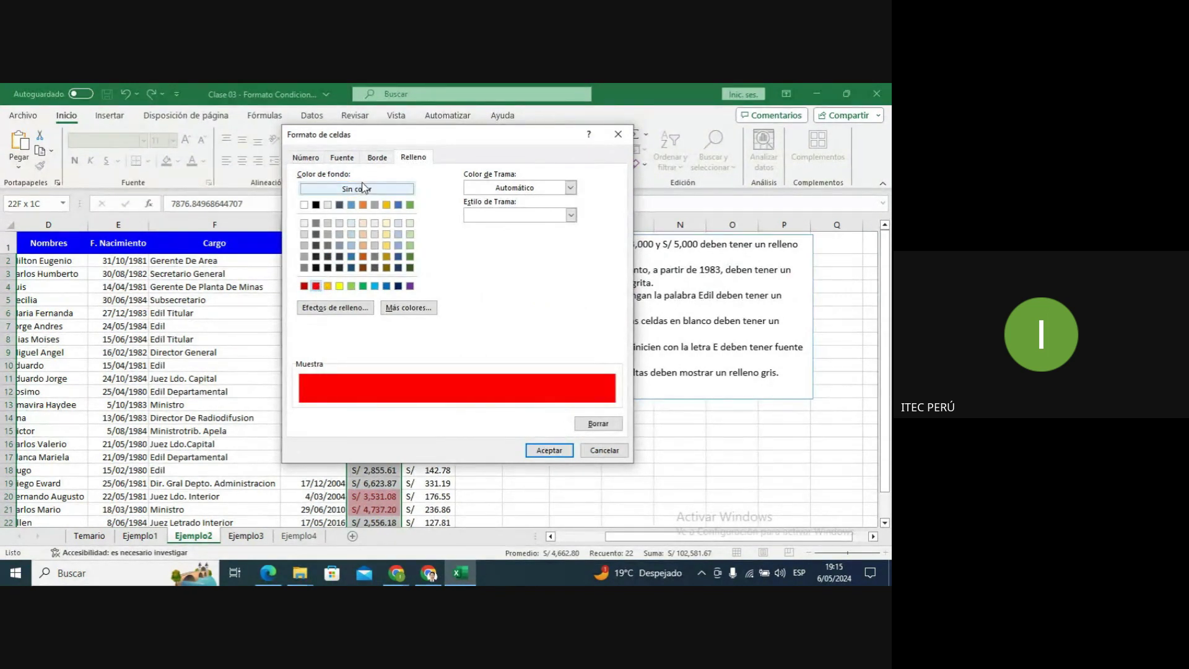
# Set the custom format's font to white and bold, and apply the rule to the salaries.
pyautogui.click(343, 159)
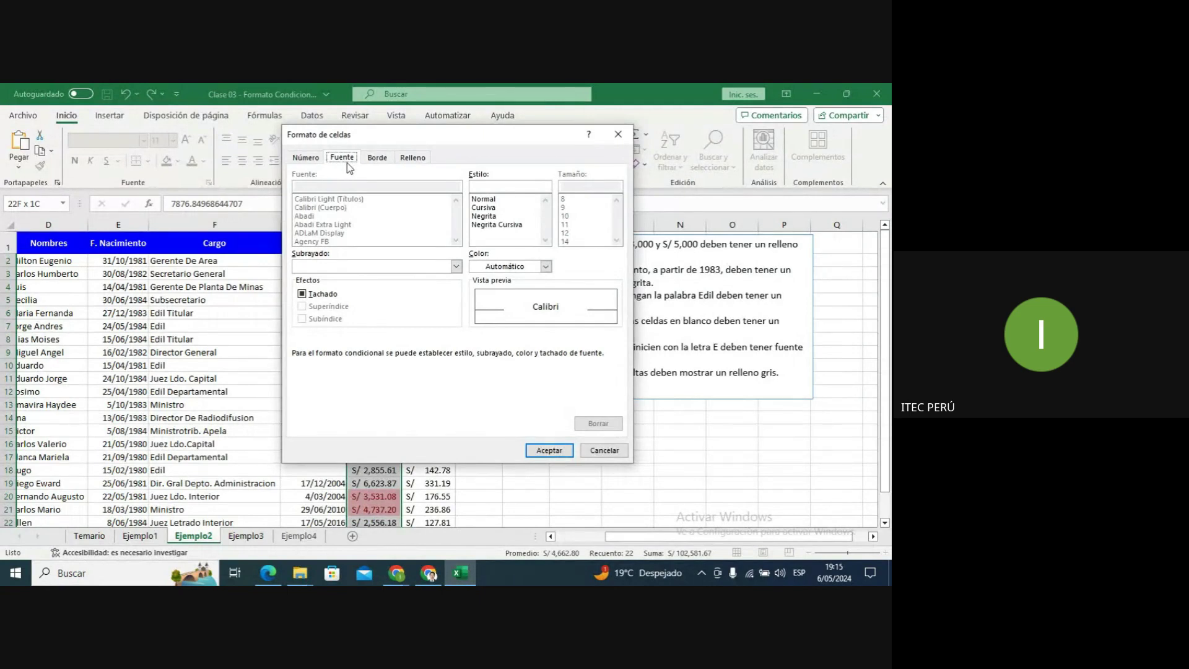
pyautogui.click(514, 262)
pyautogui.click(477, 326)
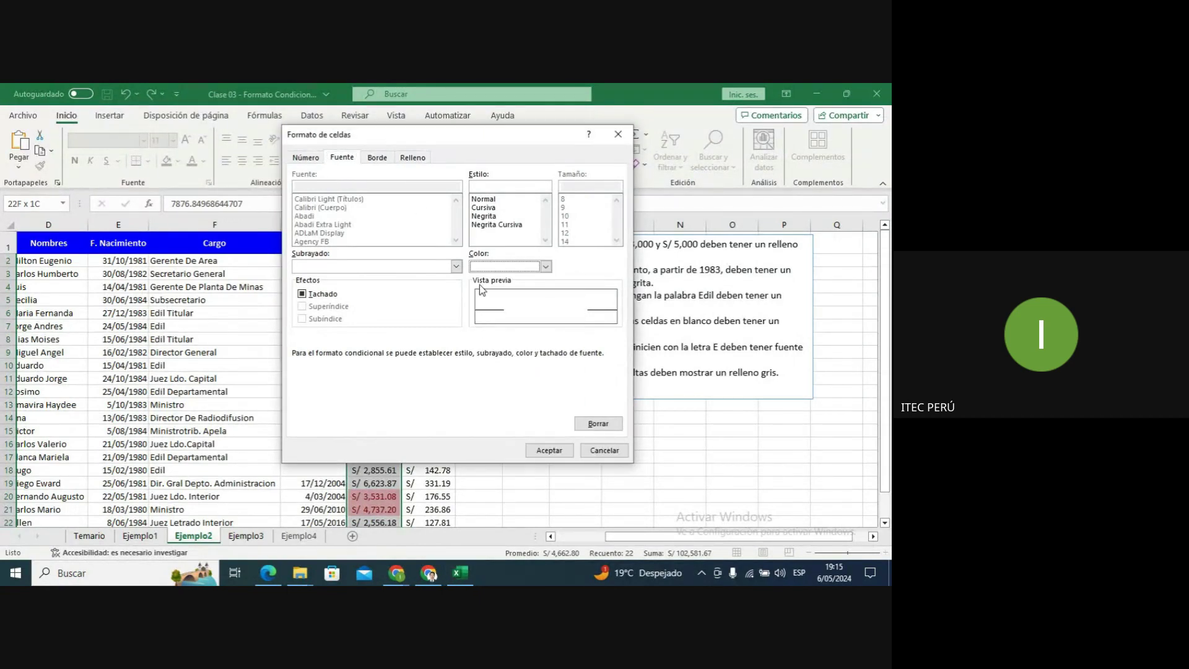
pyautogui.click(492, 225)
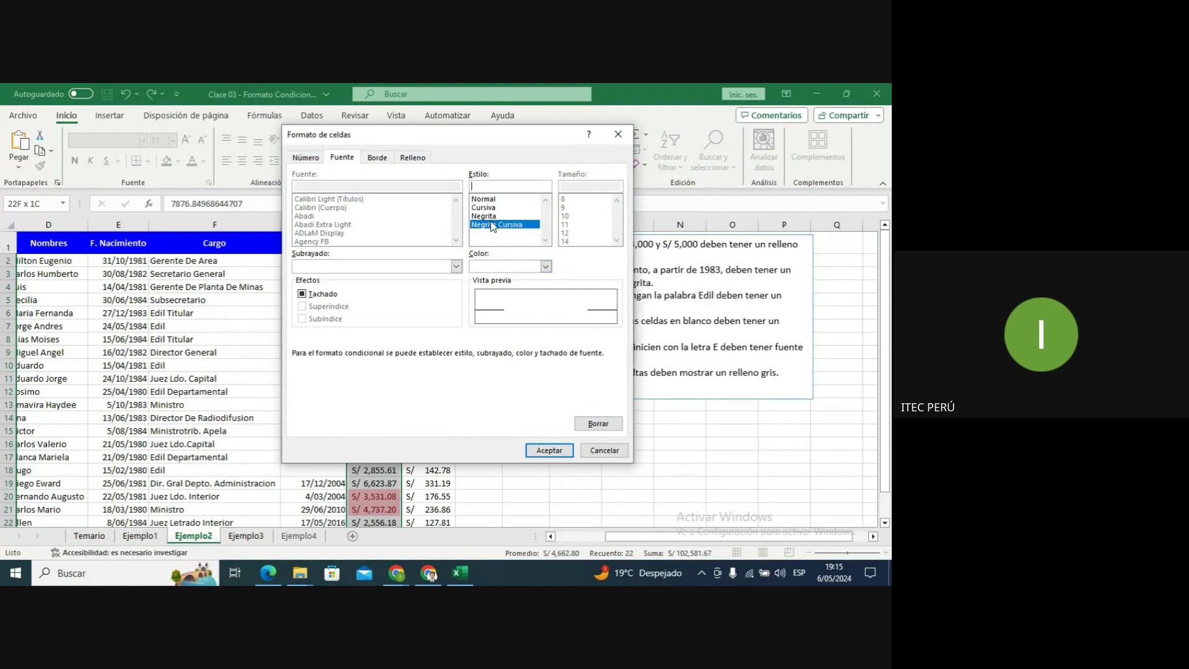
pyautogui.click(492, 216)
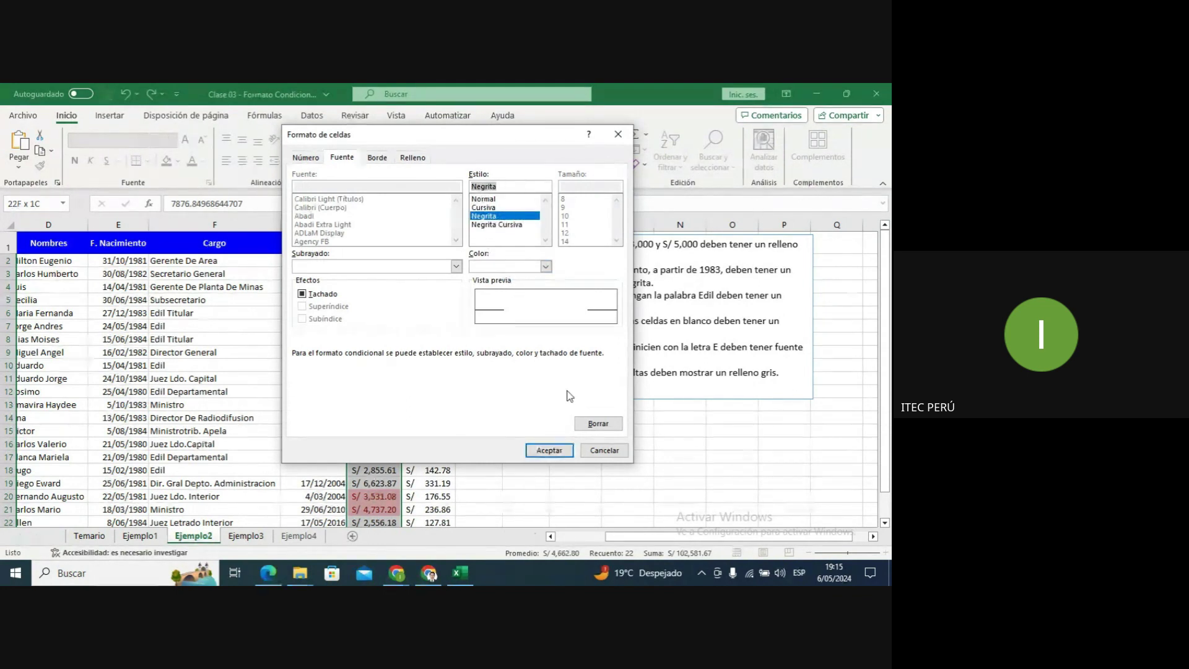
pyautogui.click(567, 450)
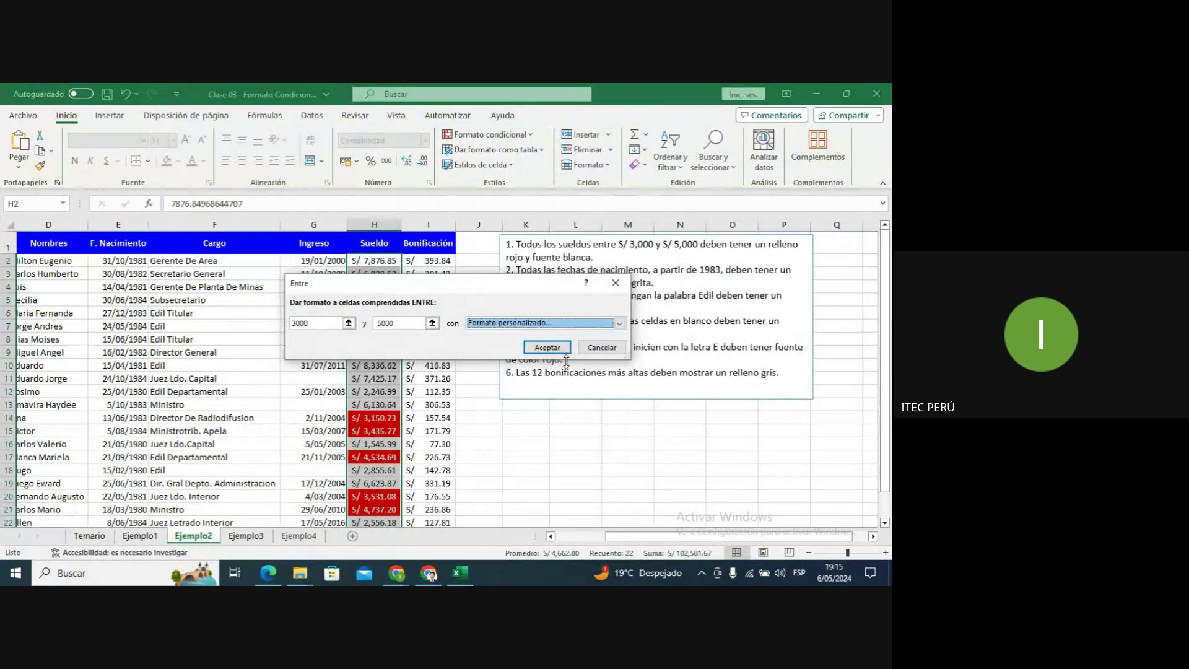
pyautogui.click(550, 348)
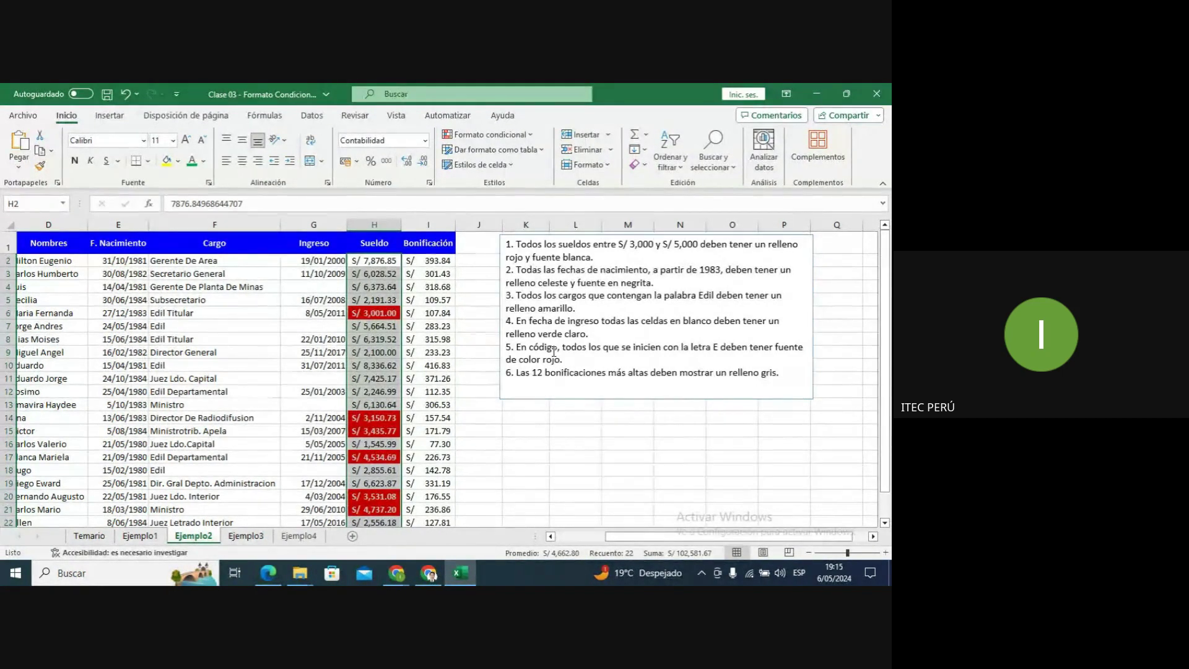
# Select the birth dates from E2 down to E23 for instruction 2 and start a Greater Than highlight rule.
pyautogui.click(537, 271)
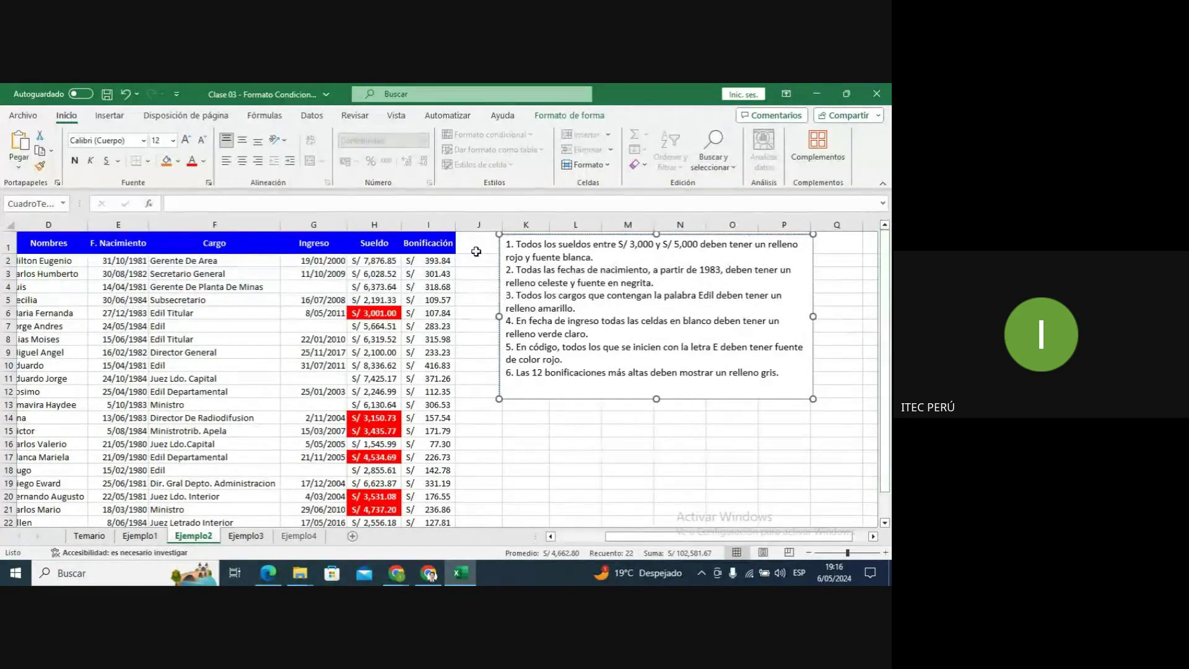
pyautogui.click(121, 259)
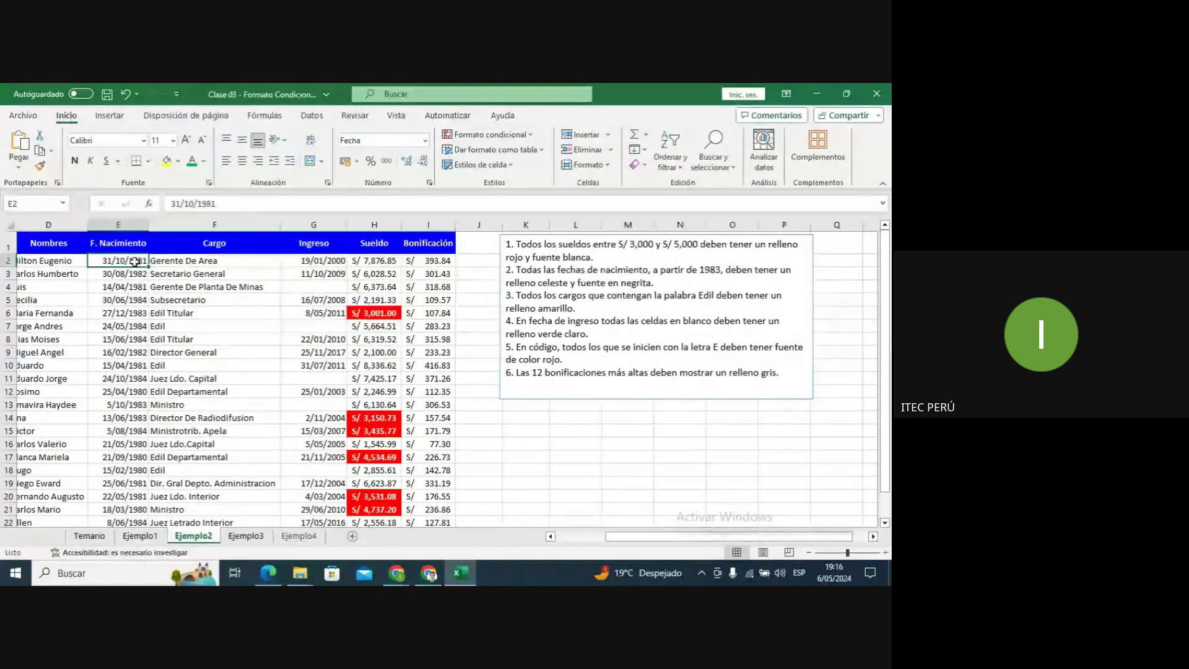
pyautogui.hotkey('ctrl', 'shift', 'Down')
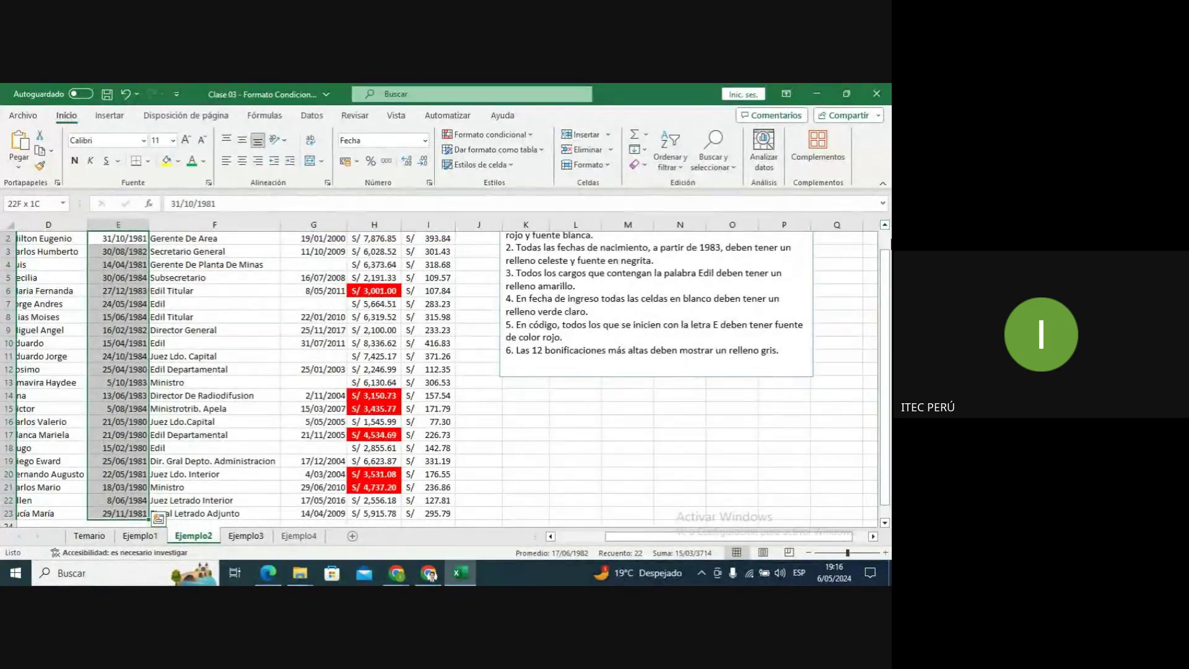
pyautogui.moveTo(890, 292); pyautogui.dragTo(886, 237)
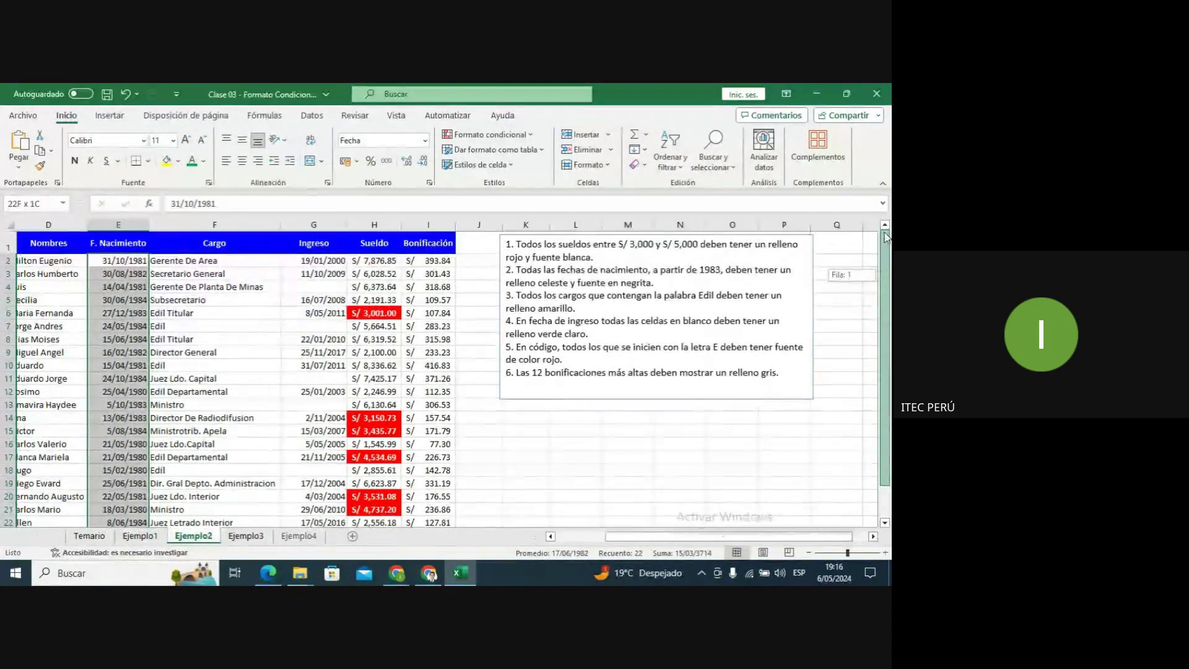
pyautogui.click(475, 142)
pyautogui.click(475, 143)
pyautogui.click(475, 143)
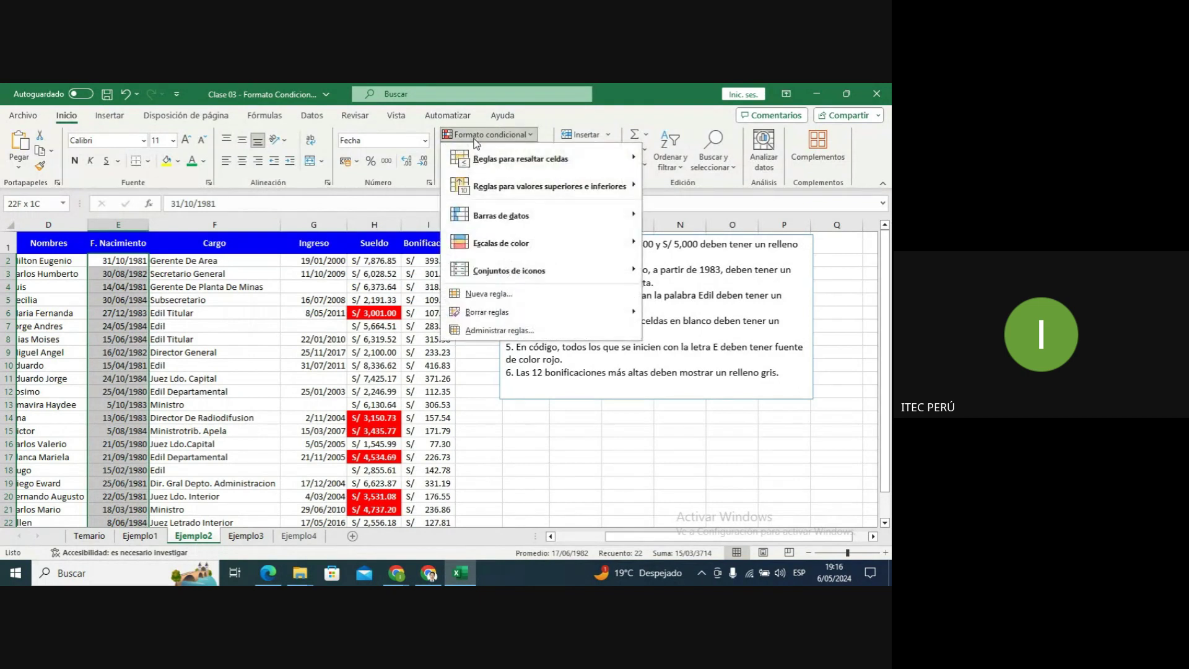
pyautogui.moveTo(503, 162)
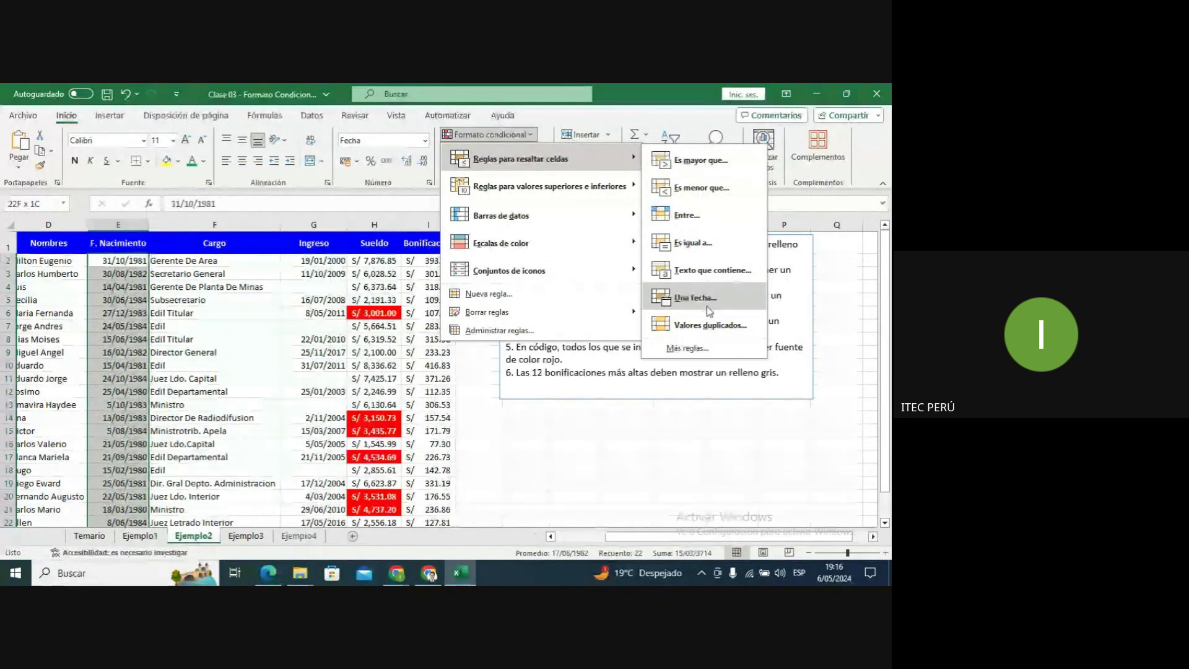
pyautogui.click(712, 162)
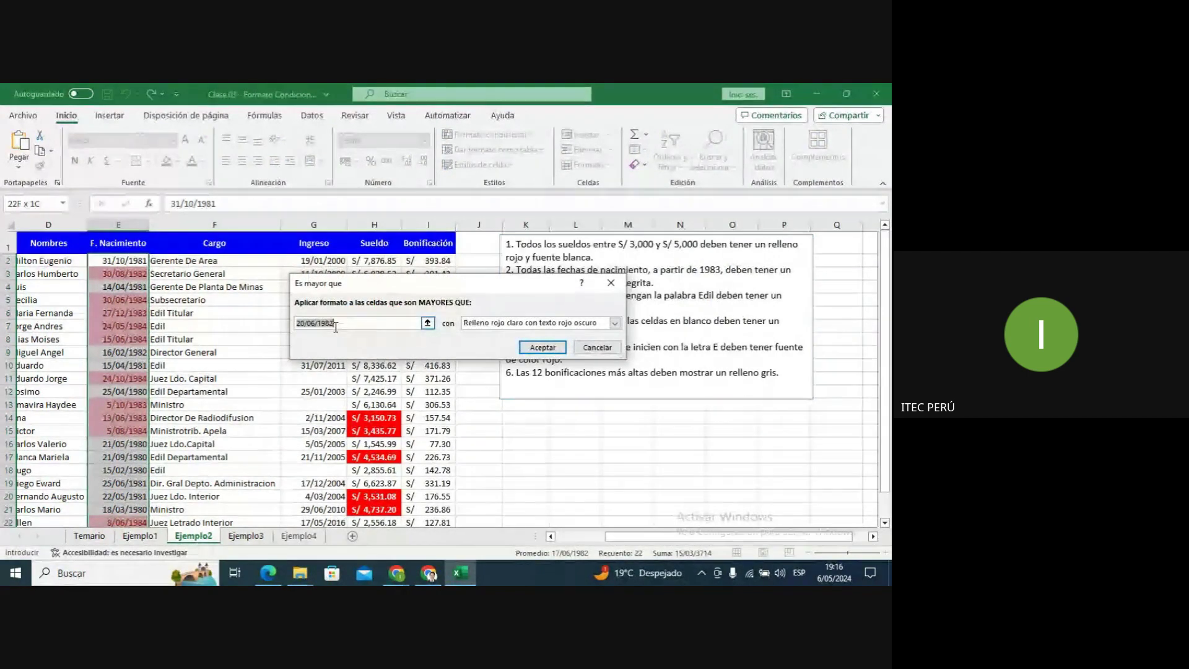
# Set the Greater Than rule's comparison date to 01/01/1983.
pyautogui.click(309, 322)
pyautogui.moveTo(304, 323); pyautogui.dragTo(295, 328)
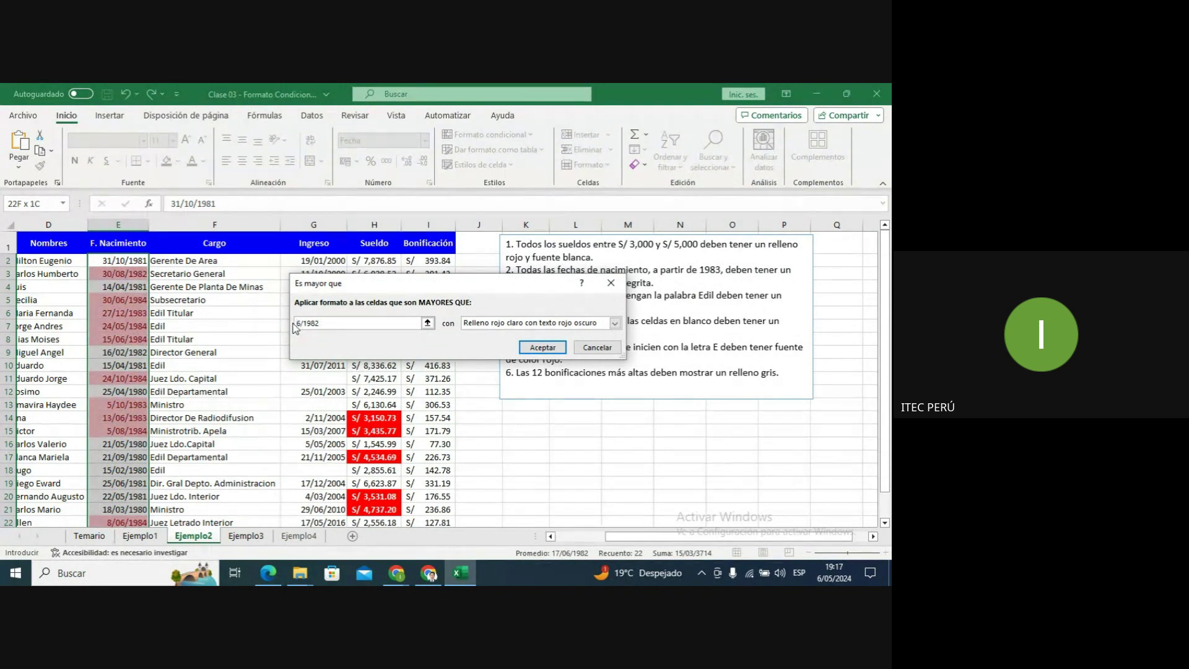
pyautogui.press('BackSpace')
pyautogui.write('01')
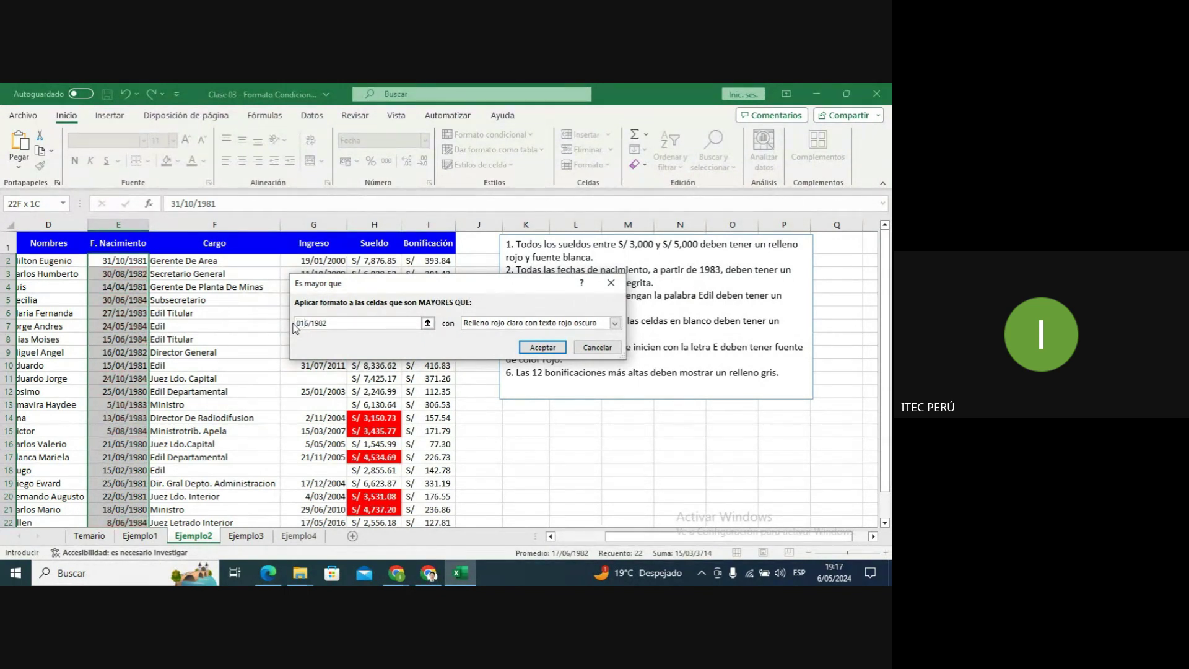
pyautogui.write('/')
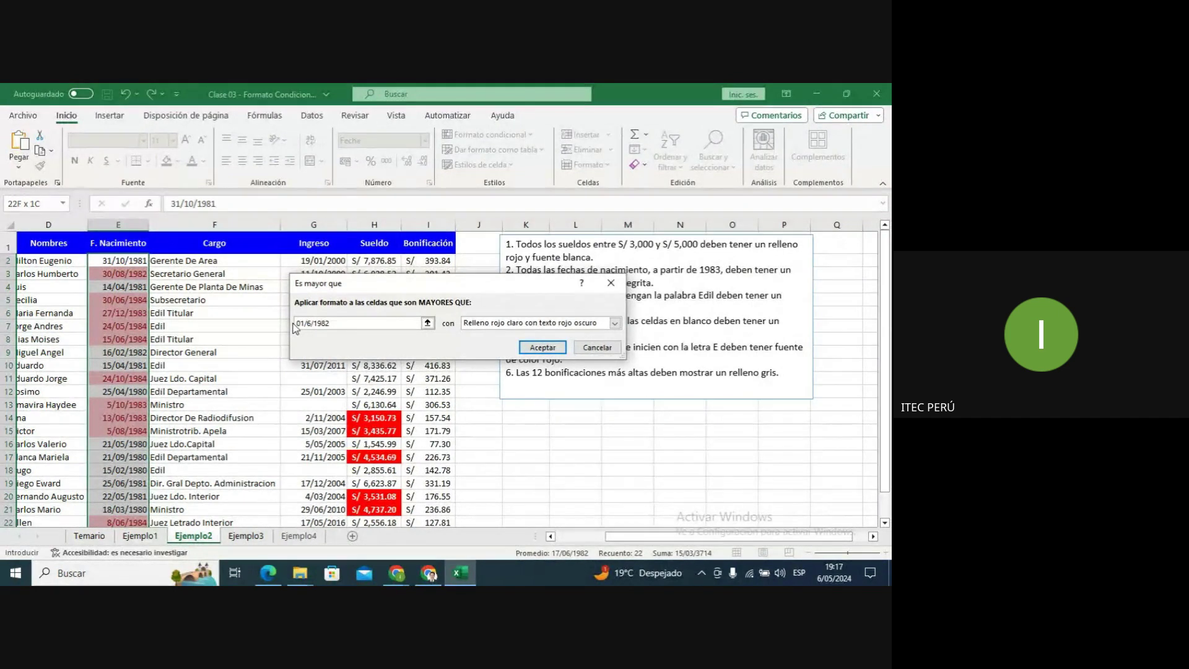
pyautogui.write('01')
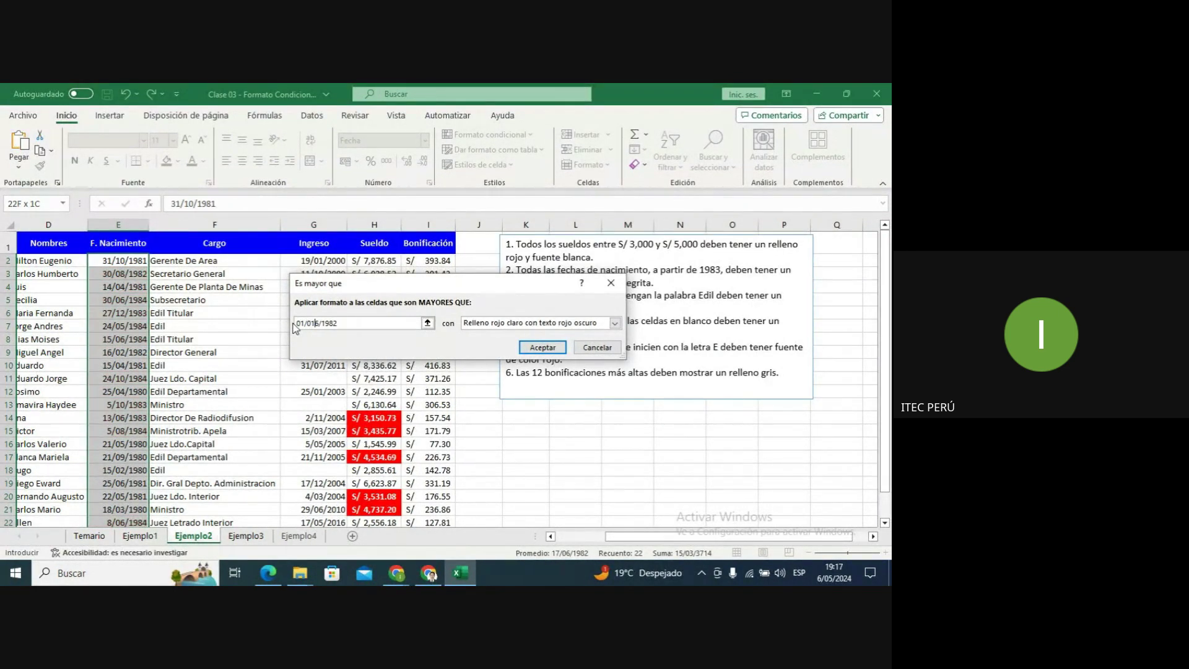
pyautogui.press('Delete')
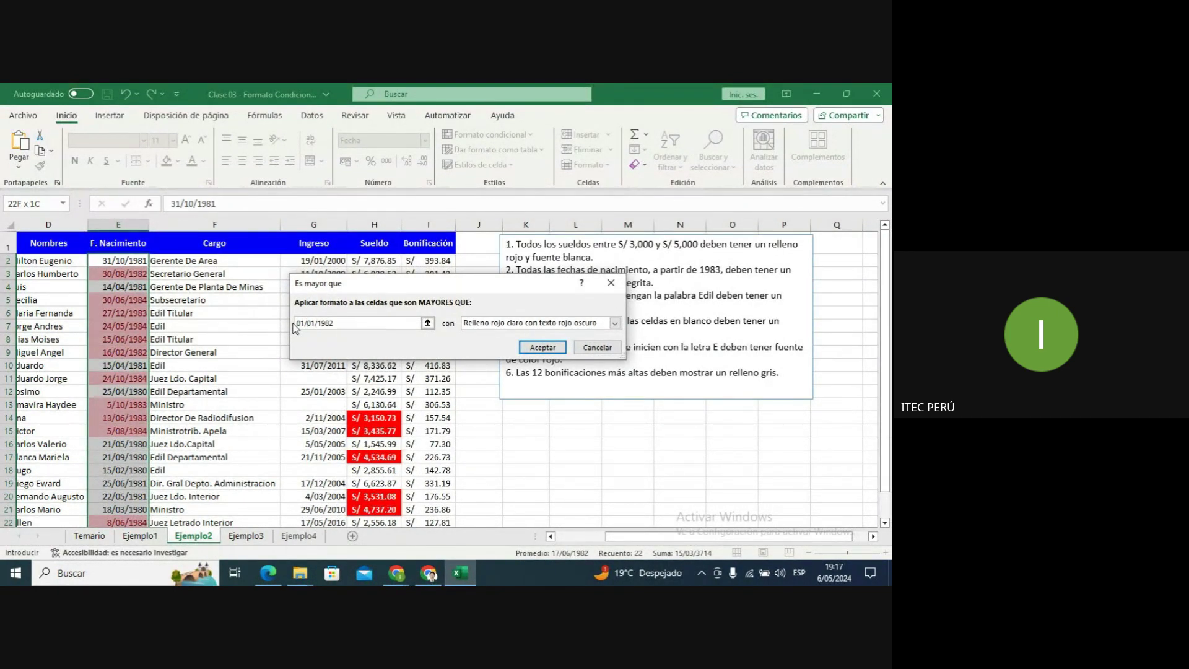
pyautogui.press('Right')
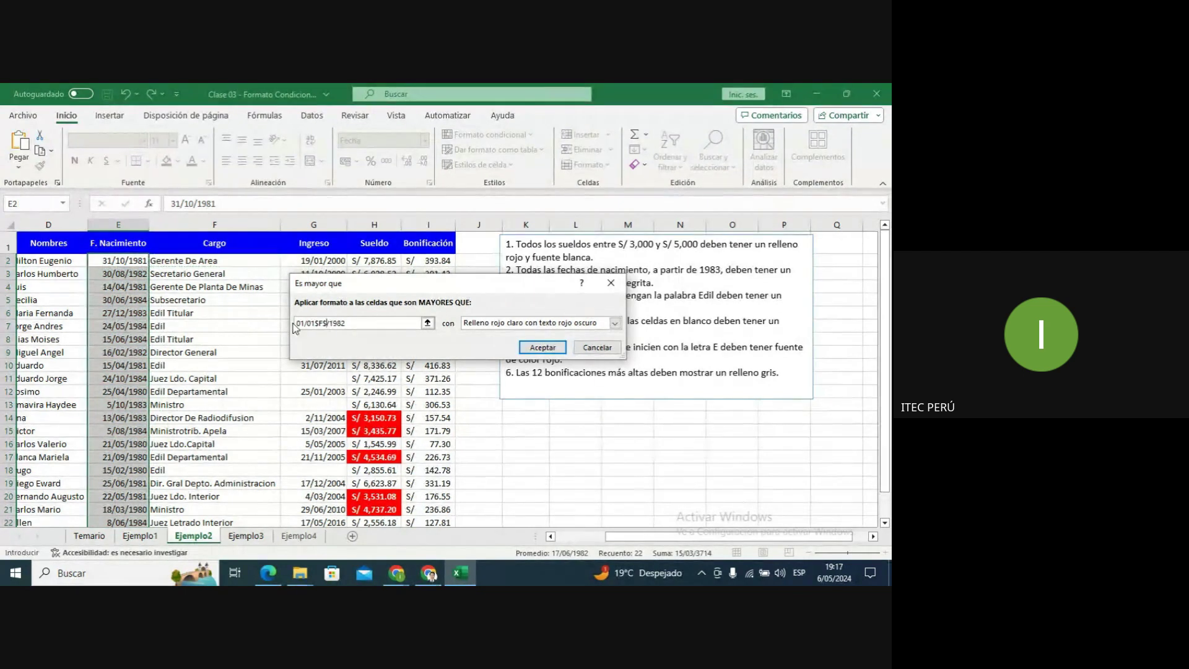
pyautogui.press('BackSpace')
pyautogui.press('BackSpace')
pyautogui.press('BackSpace')
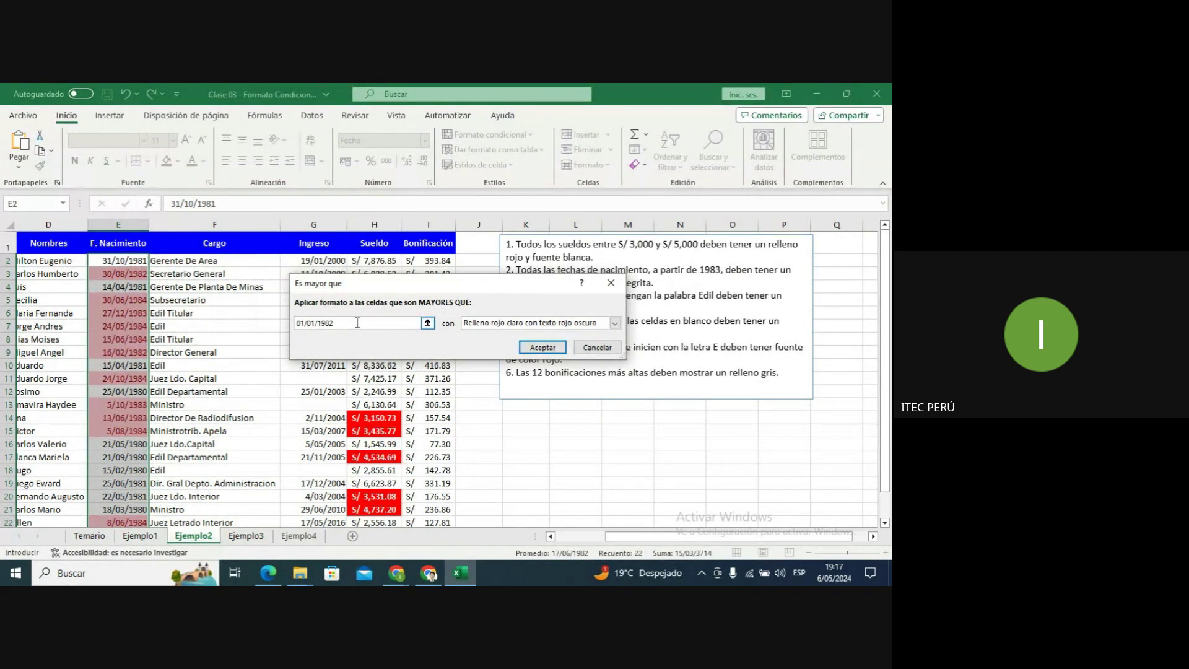
pyautogui.press('BackSpace')
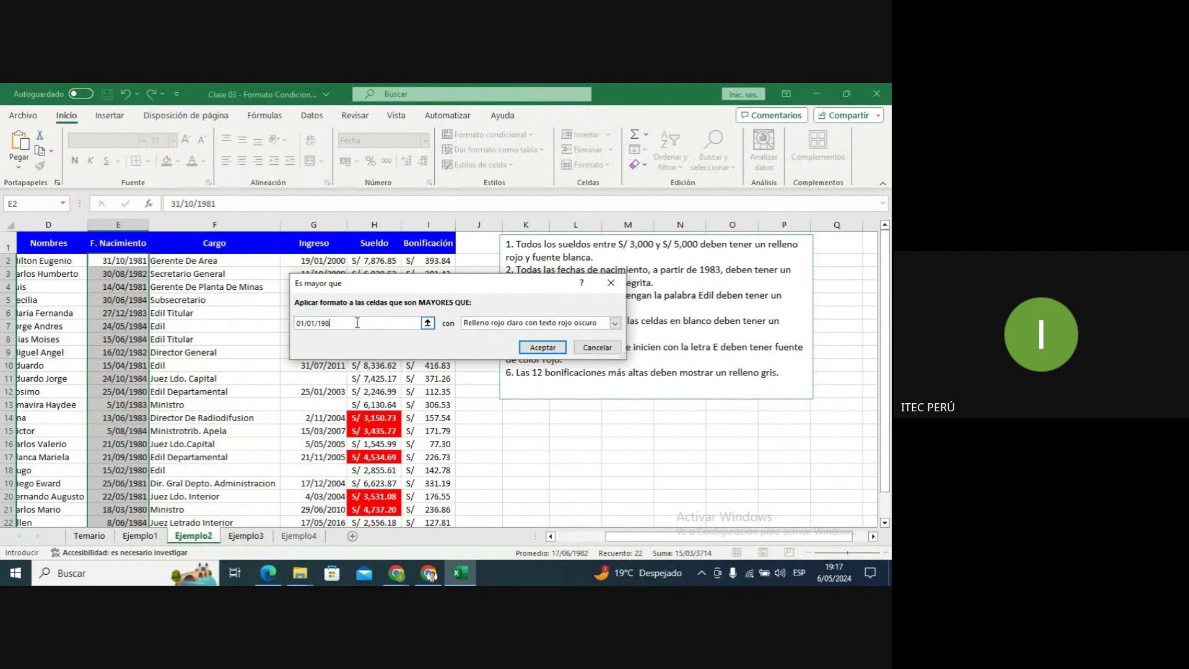
pyautogui.write('3')
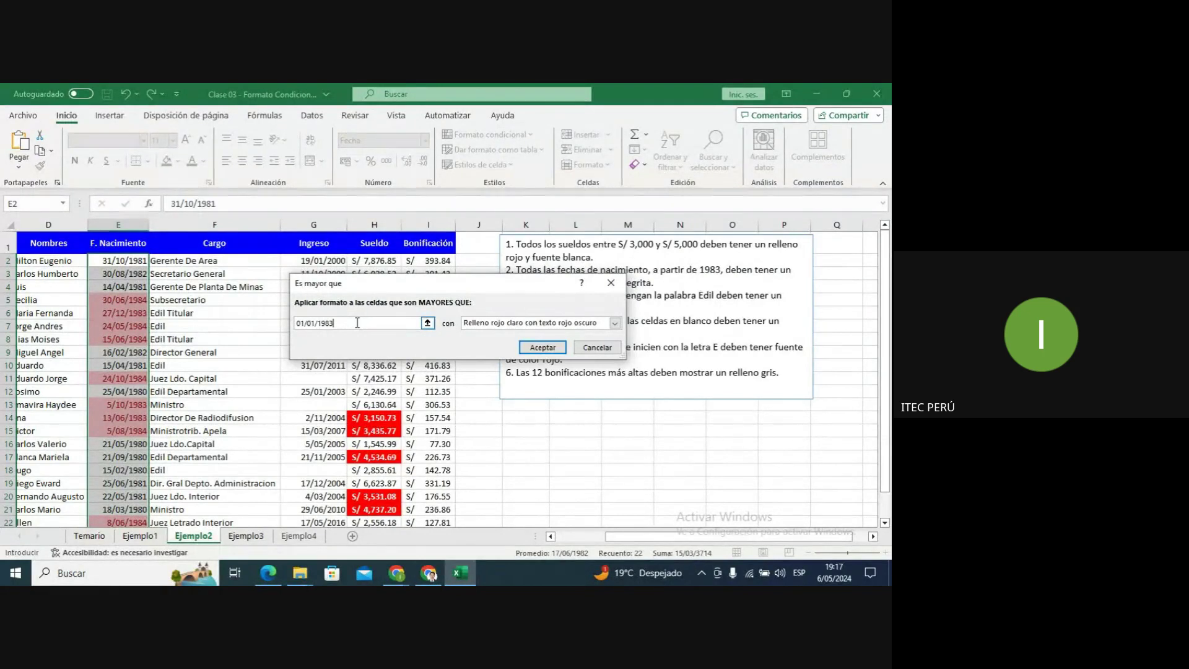
# Choose a custom format for the birth date rule and give it a solid light blue fill.
pyautogui.moveTo(494, 290); pyautogui.dragTo(489, 353)
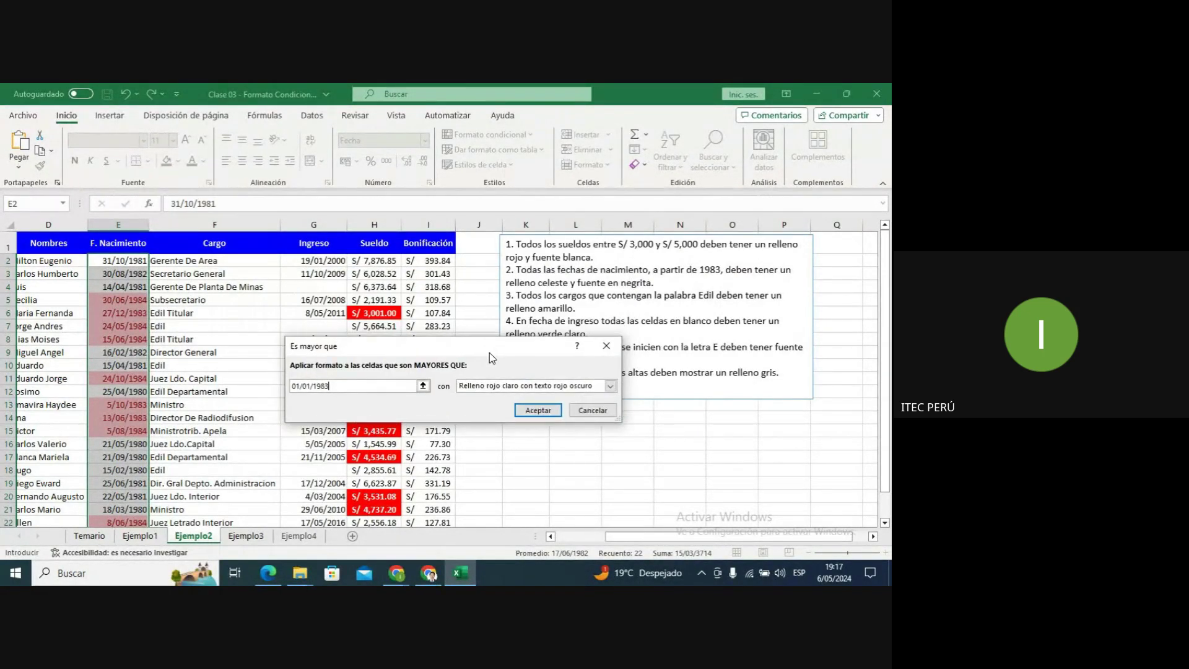
pyautogui.click(487, 385)
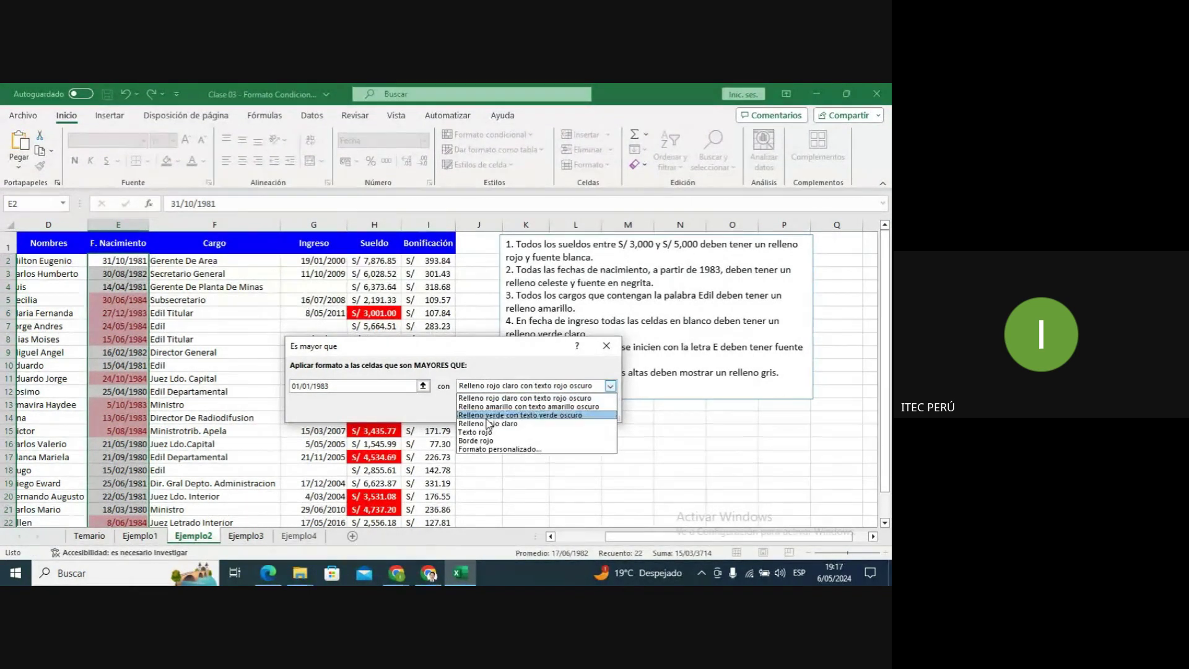
pyautogui.click(488, 450)
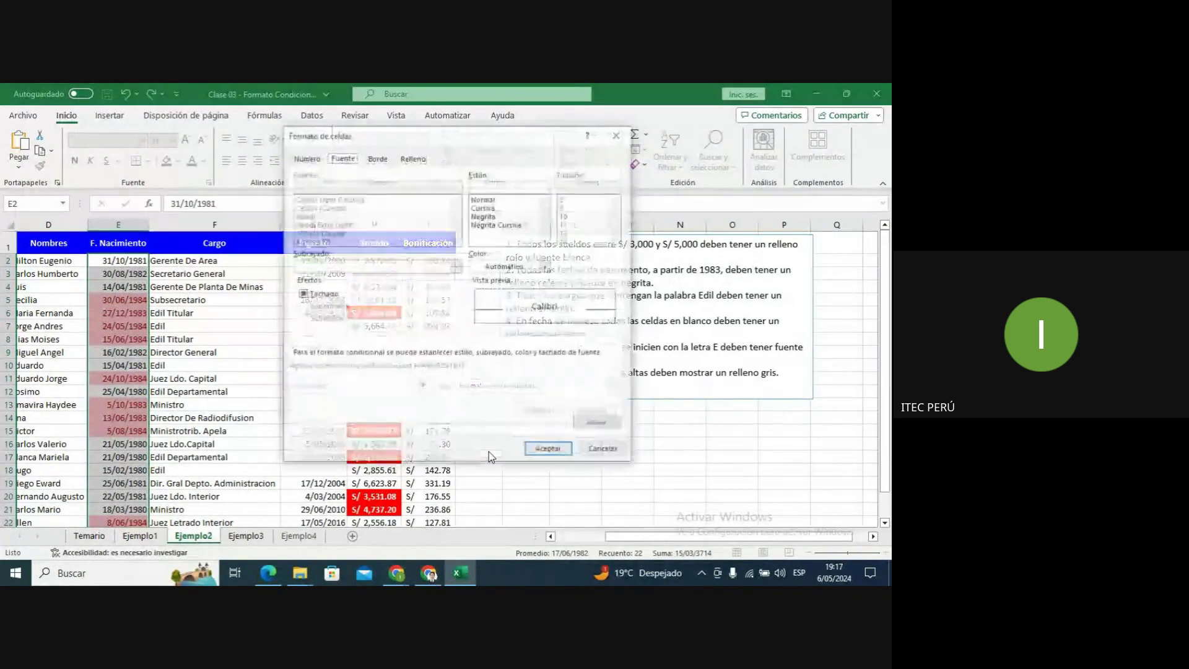
pyautogui.click(418, 159)
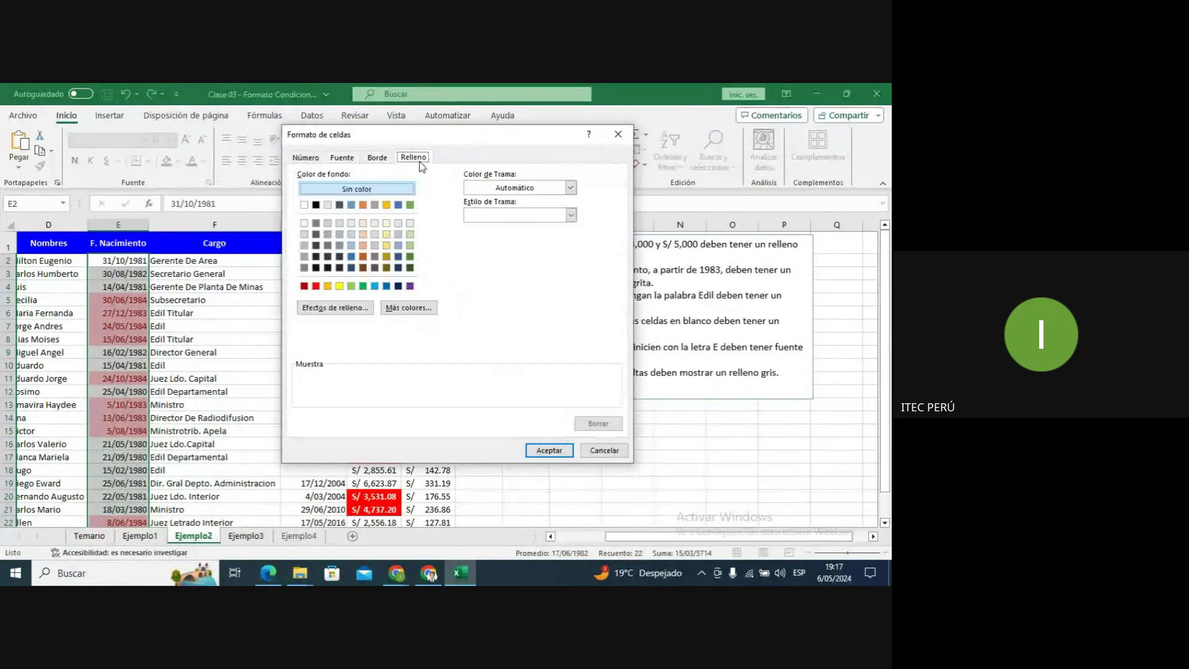
pyautogui.click(375, 286)
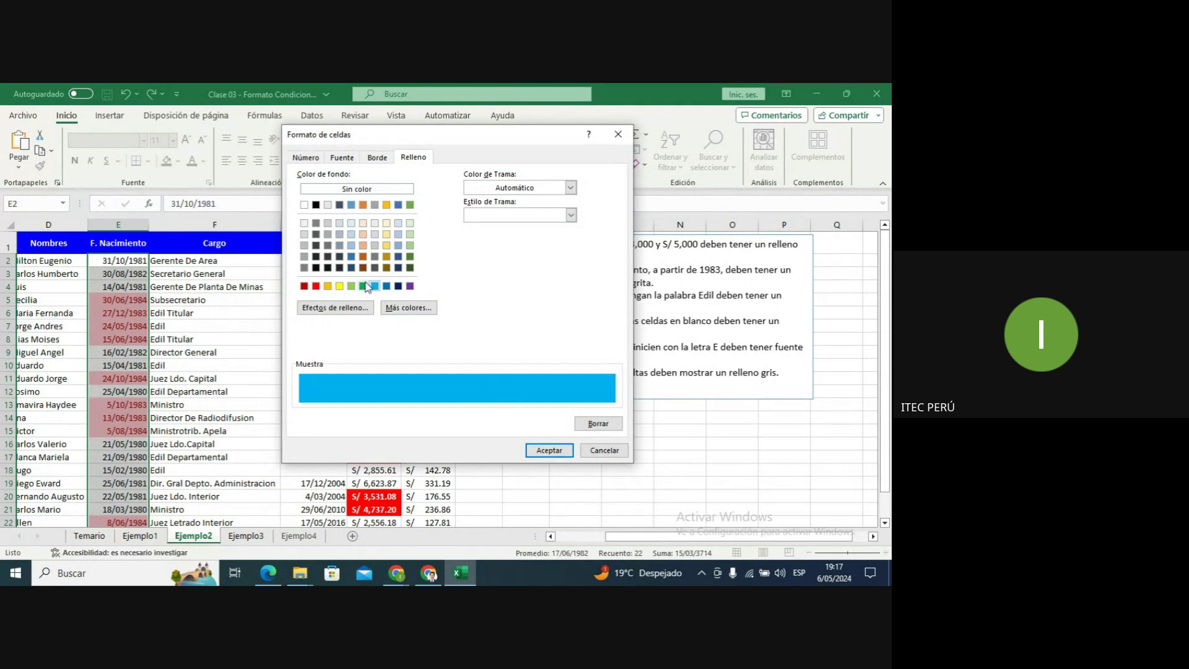
# Set the custom format's font style to bold, keep the automatic font color, and apply the rule to the birth dates.
pyautogui.click(341, 158)
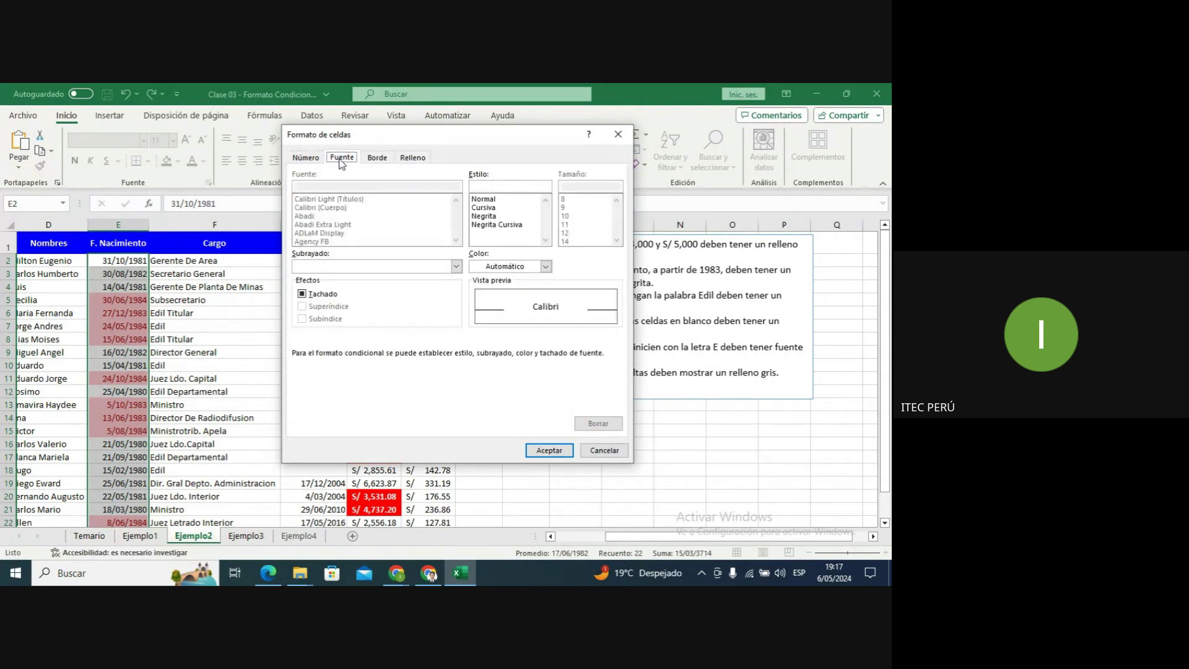
pyautogui.click(505, 216)
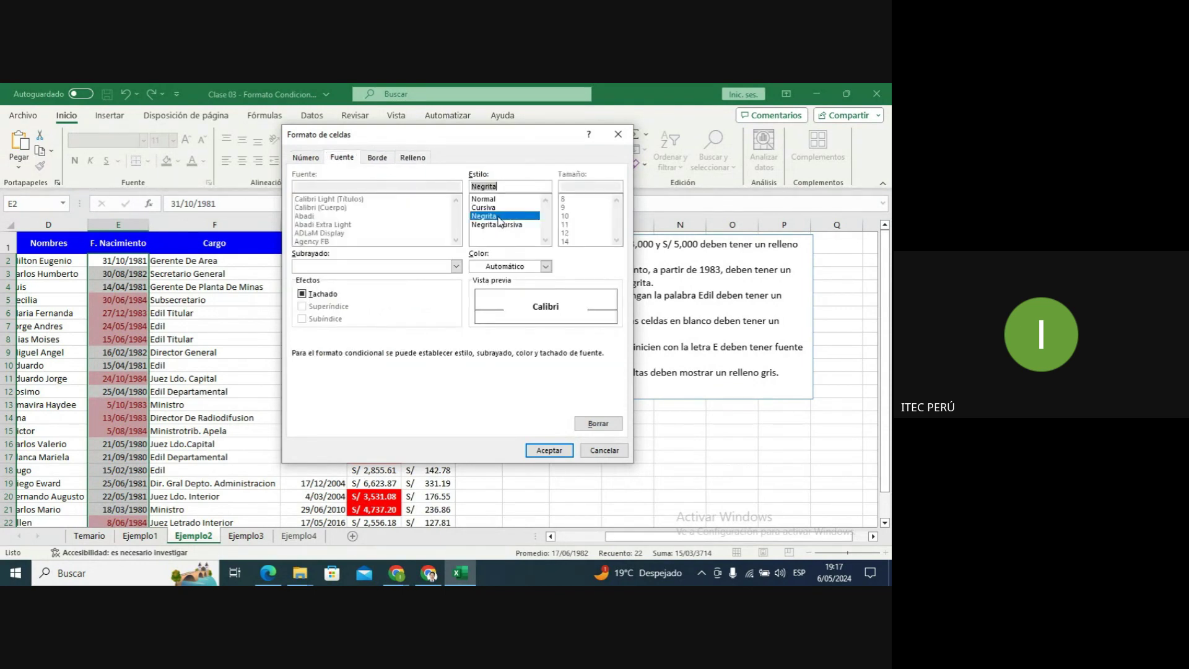
pyautogui.click(523, 275)
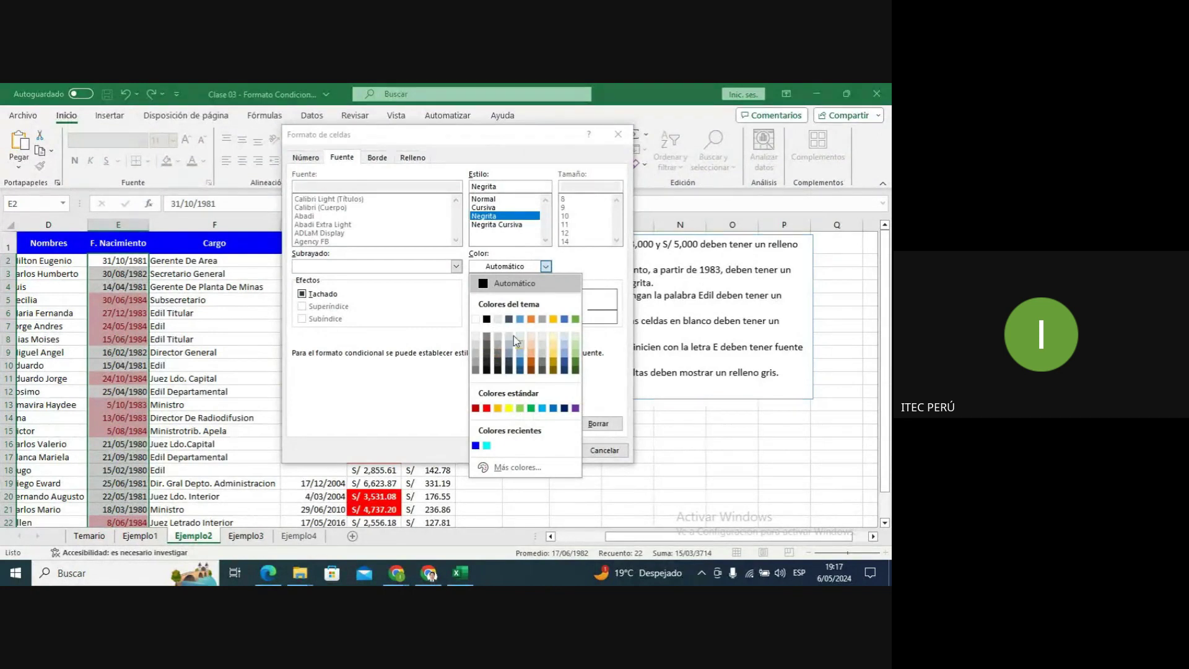
pyautogui.click(524, 297)
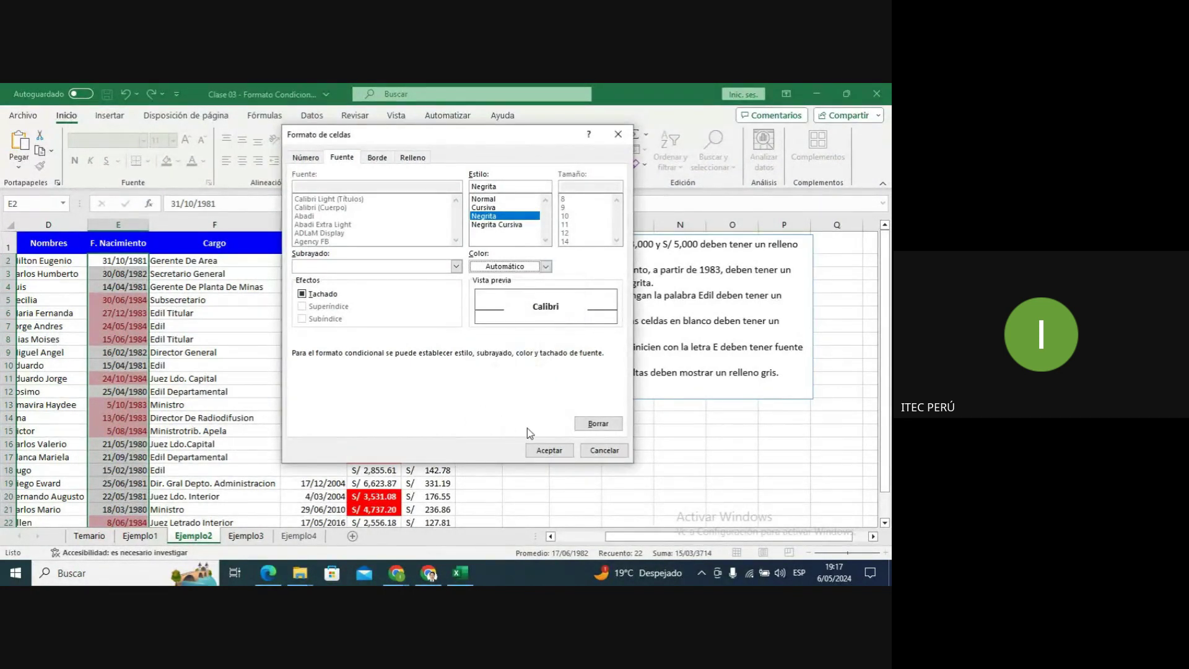
pyautogui.moveTo(527, 141); pyautogui.dragTo(487, 146)
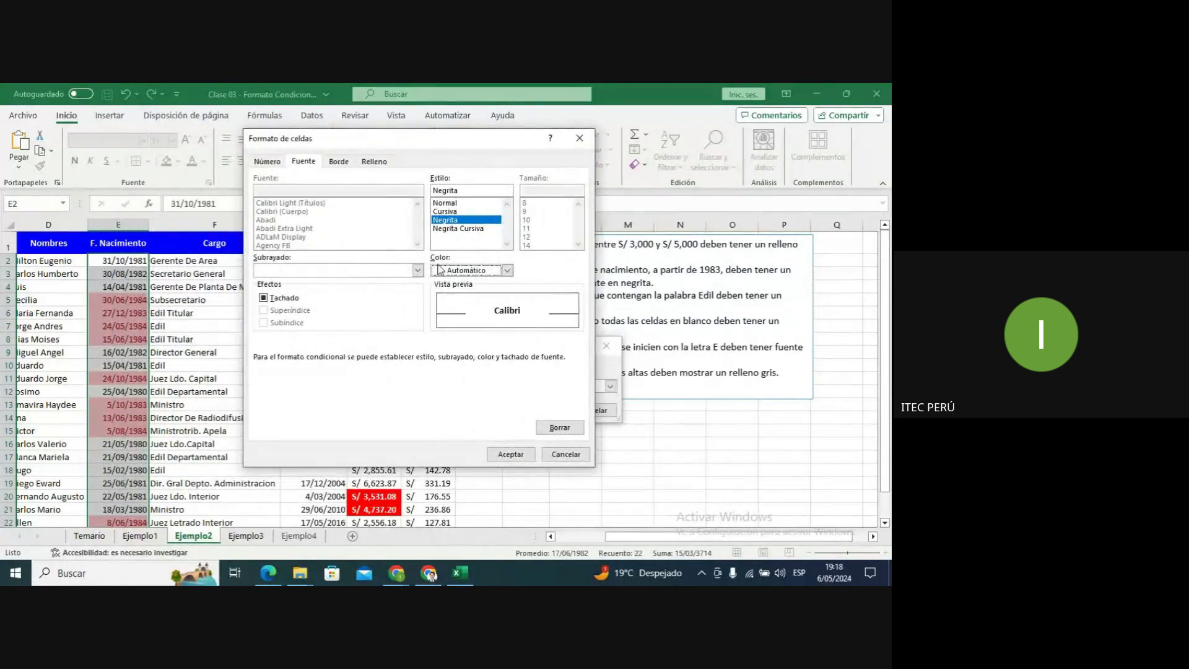
pyautogui.click(518, 454)
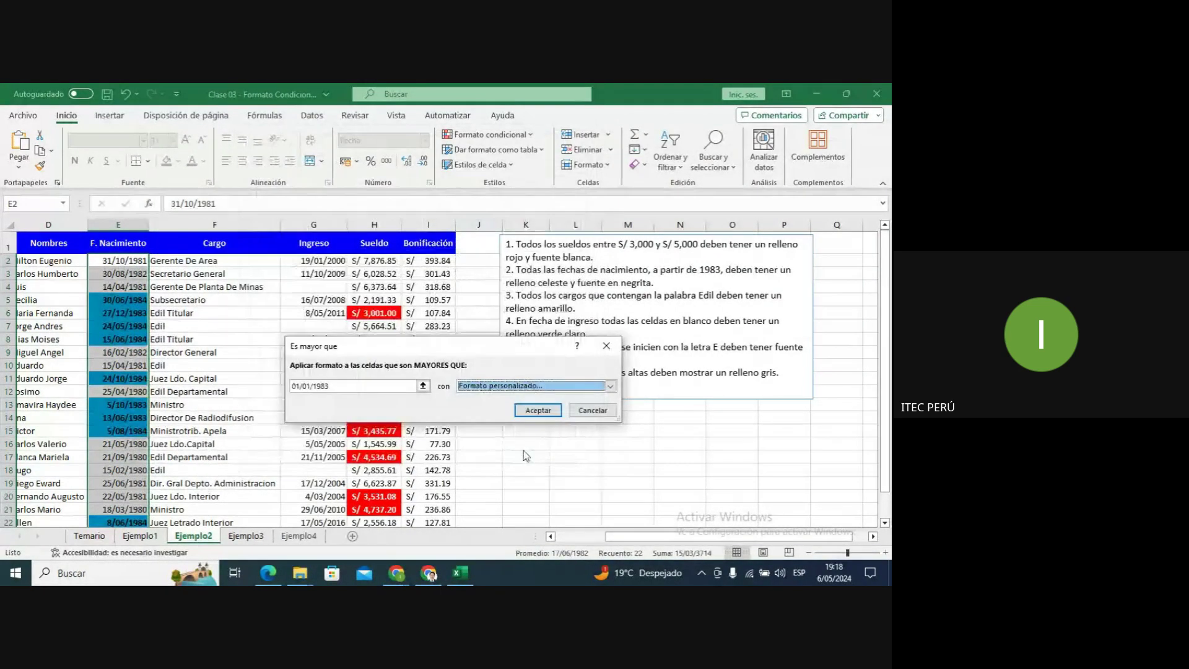
pyautogui.click(538, 410)
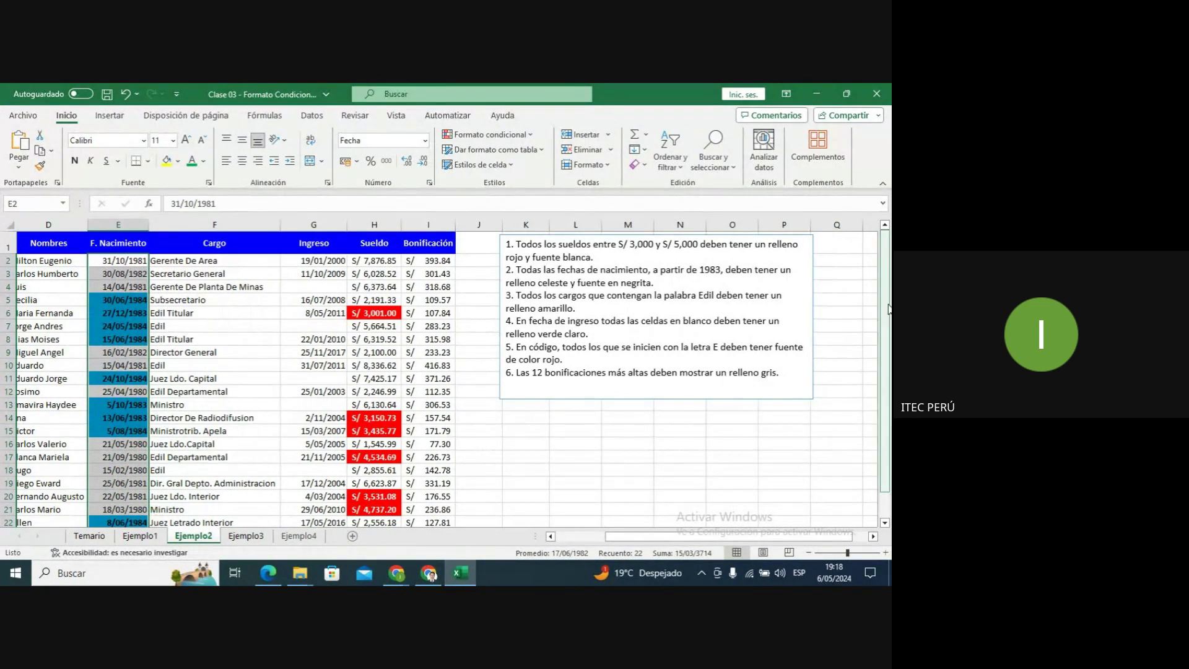
# Select the job titles from F2 down to F23 and create a Text That Contains highlight rule for "Edil".
pyautogui.click(225, 262)
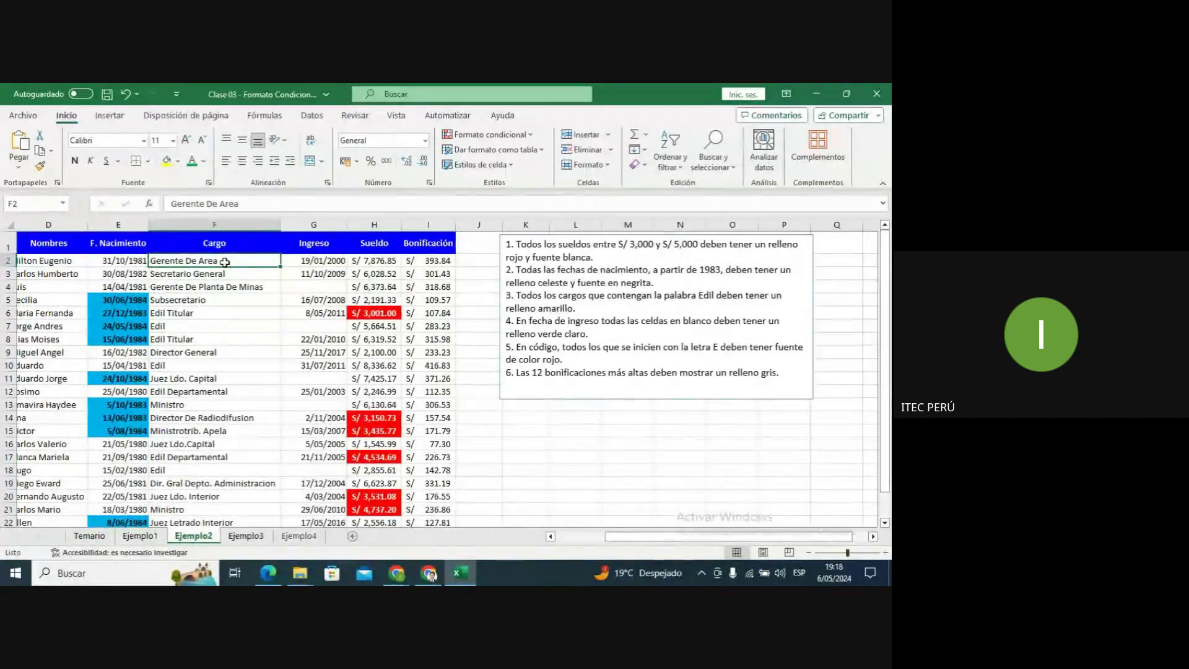
pyautogui.hotkey('ctrl', 'shift', 'Down')
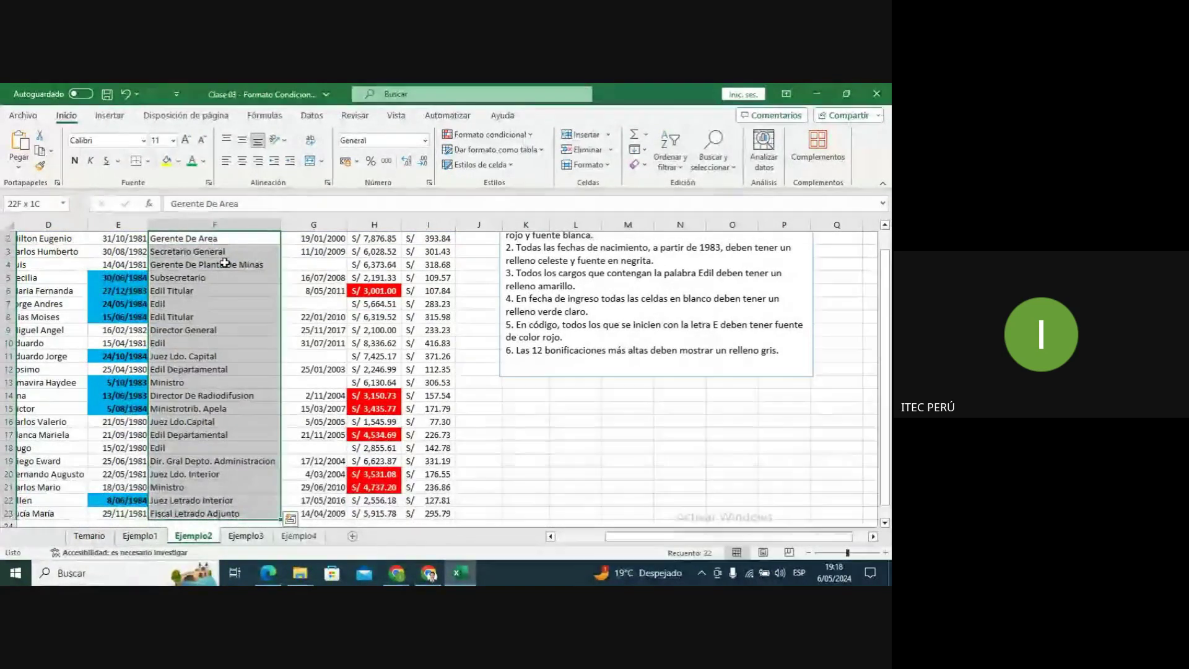
pyautogui.click(499, 139)
pyautogui.moveTo(503, 158)
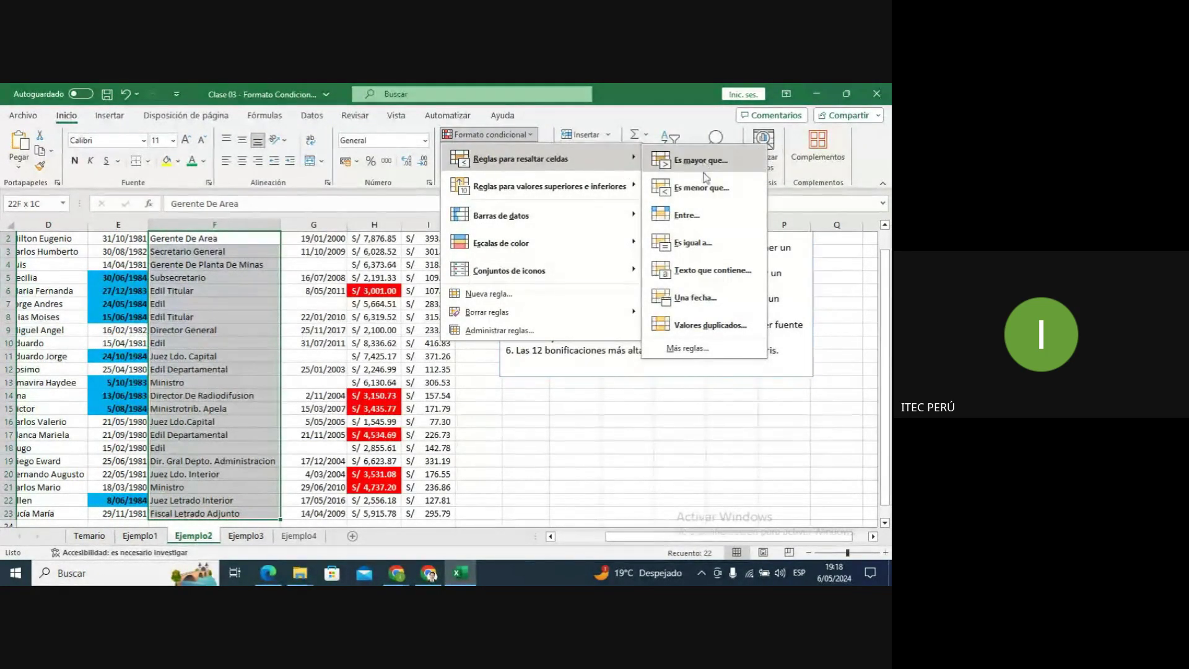
pyautogui.click(701, 272)
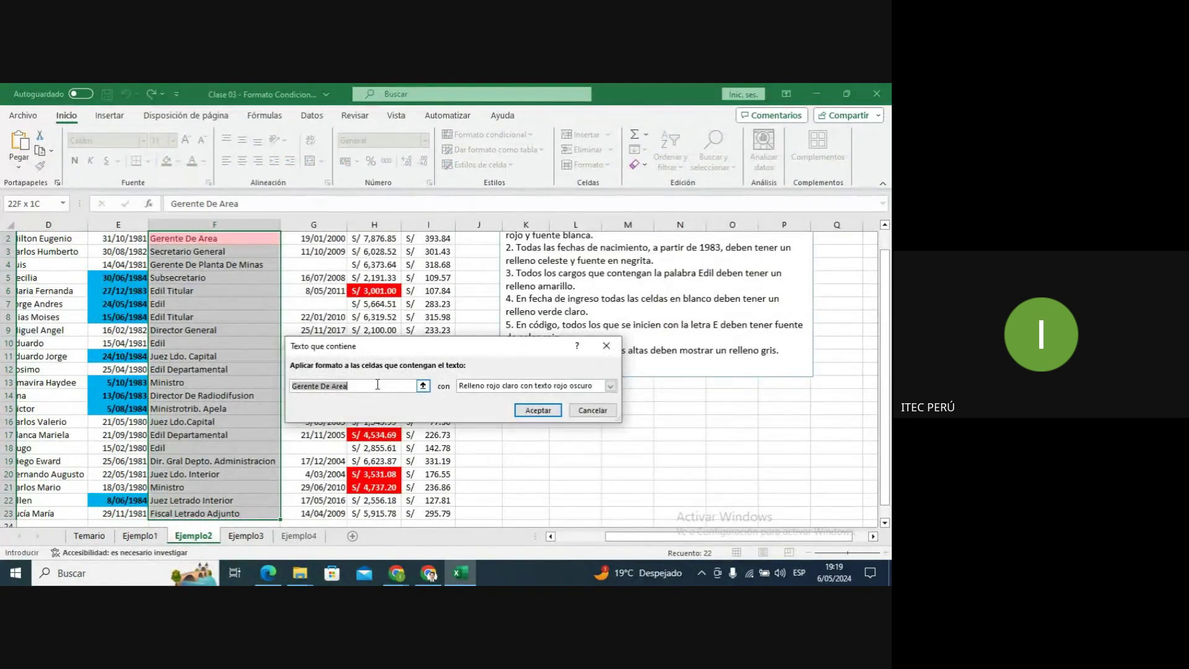
pyautogui.write('Edil')
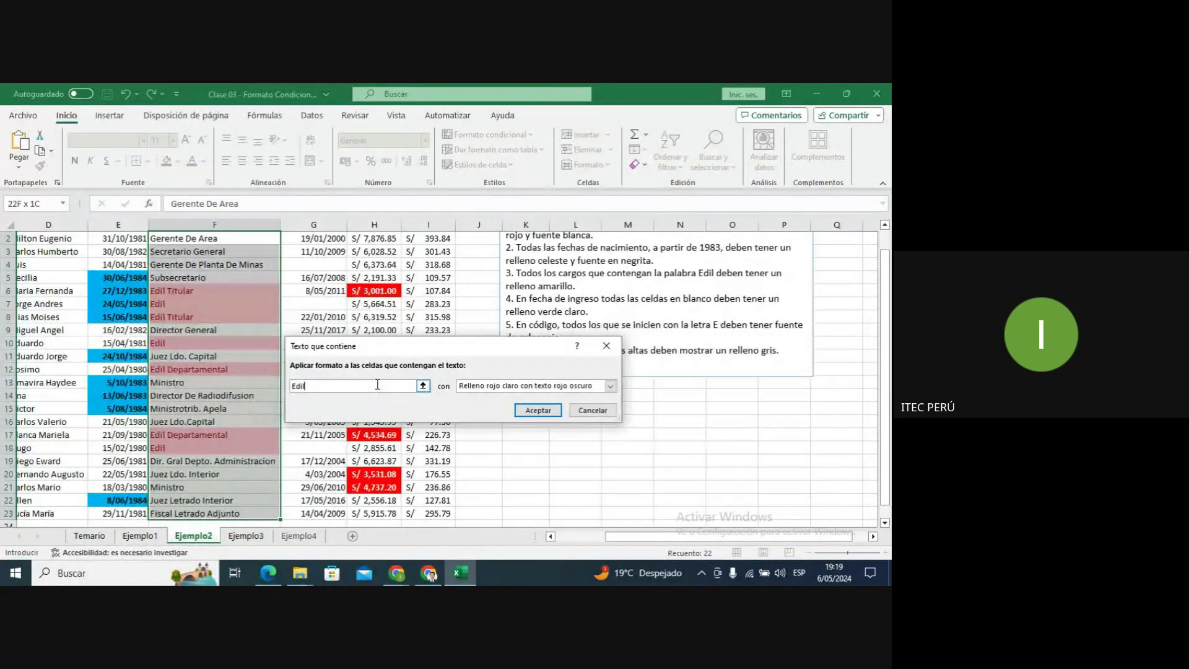
# Give the Edil rule a custom format with a solid yellow fill and apply it to the job titles.
pyautogui.click(499, 389)
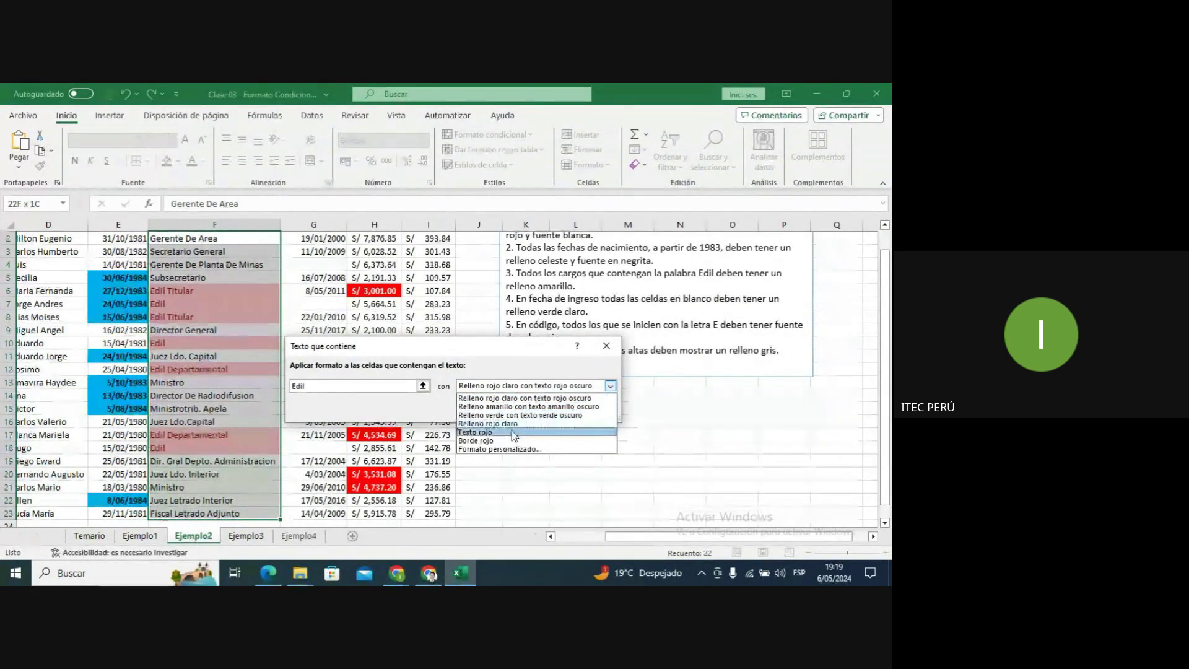
pyautogui.click(503, 448)
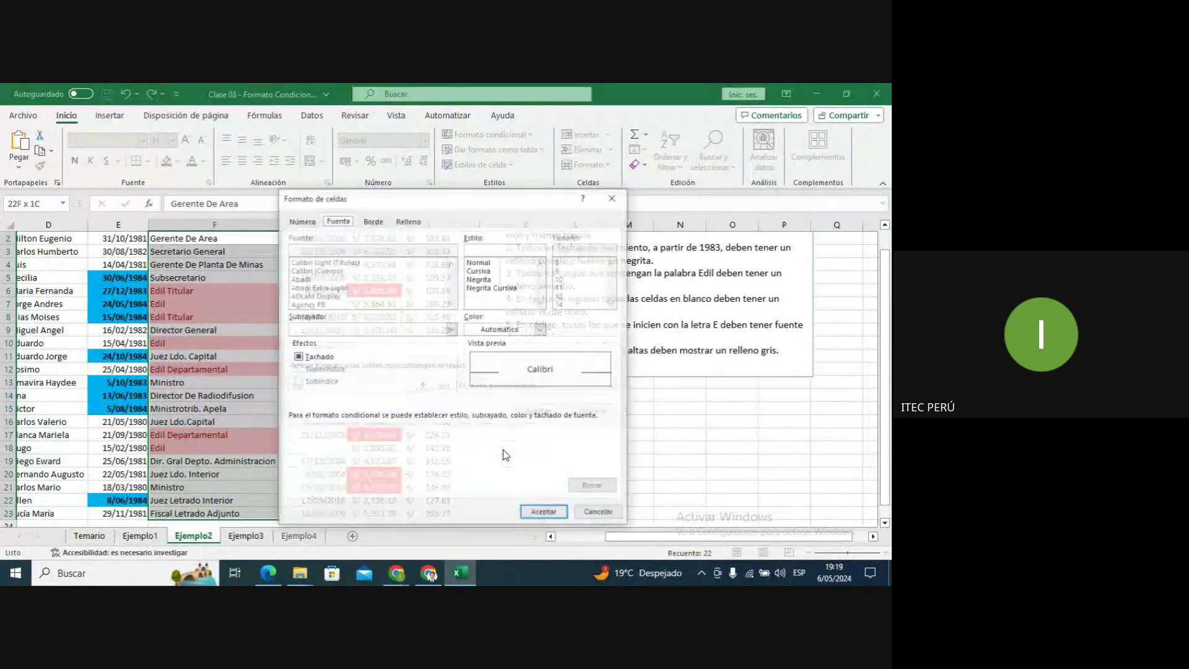
pyautogui.click(407, 222)
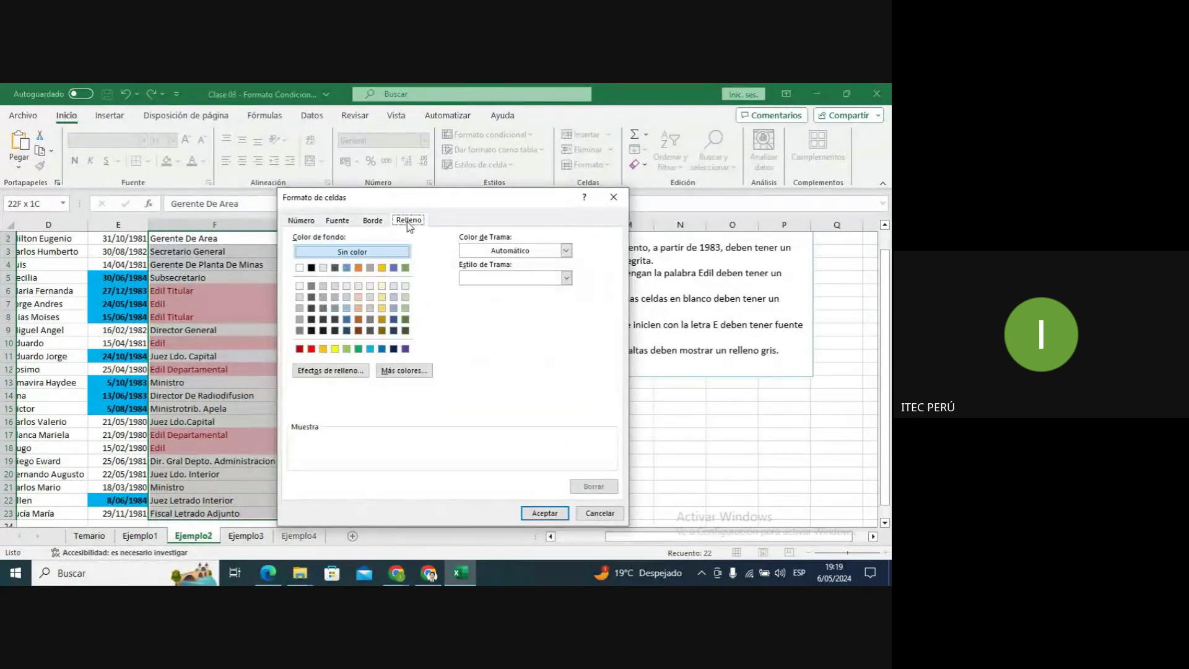
pyautogui.click(334, 349)
pyautogui.click(537, 509)
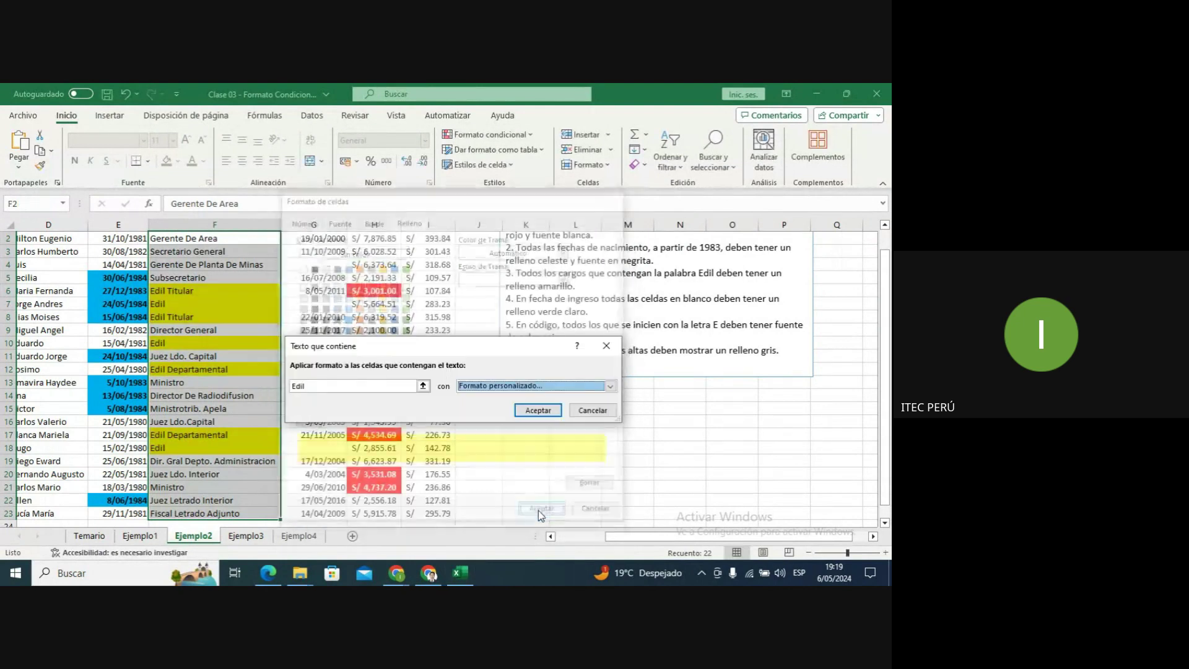
pyautogui.click(539, 416)
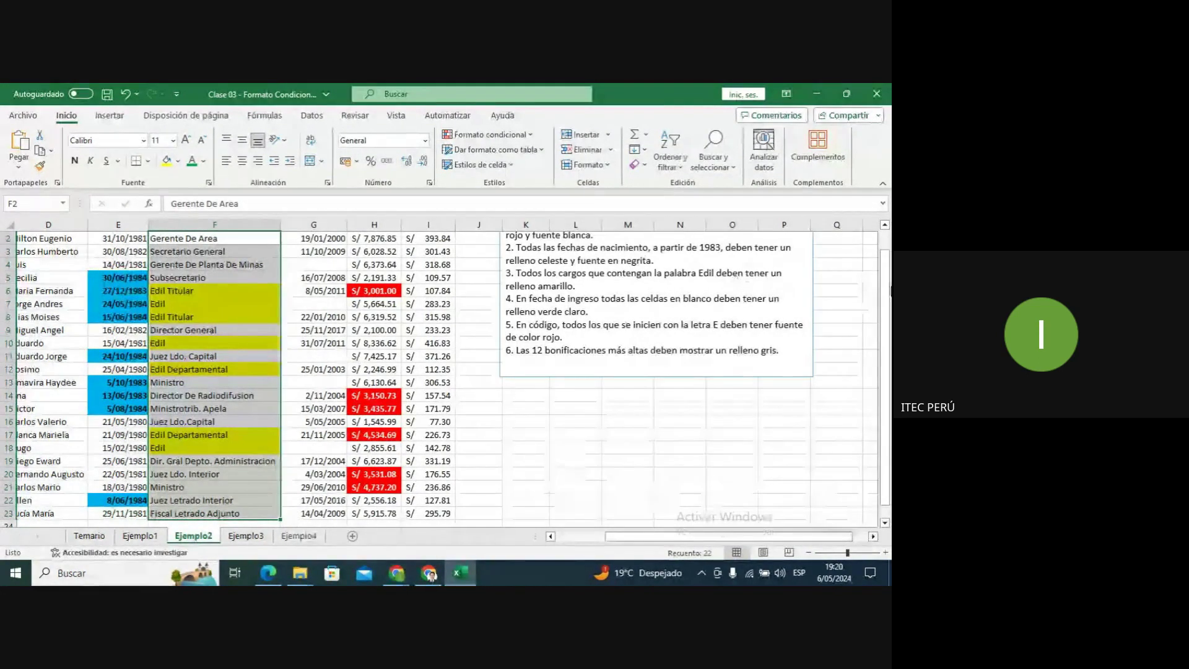
# Select the entry dates in the Ingreso column from G2 down to G23, including the blank cells.
pyautogui.scroll(1, 885, 259)
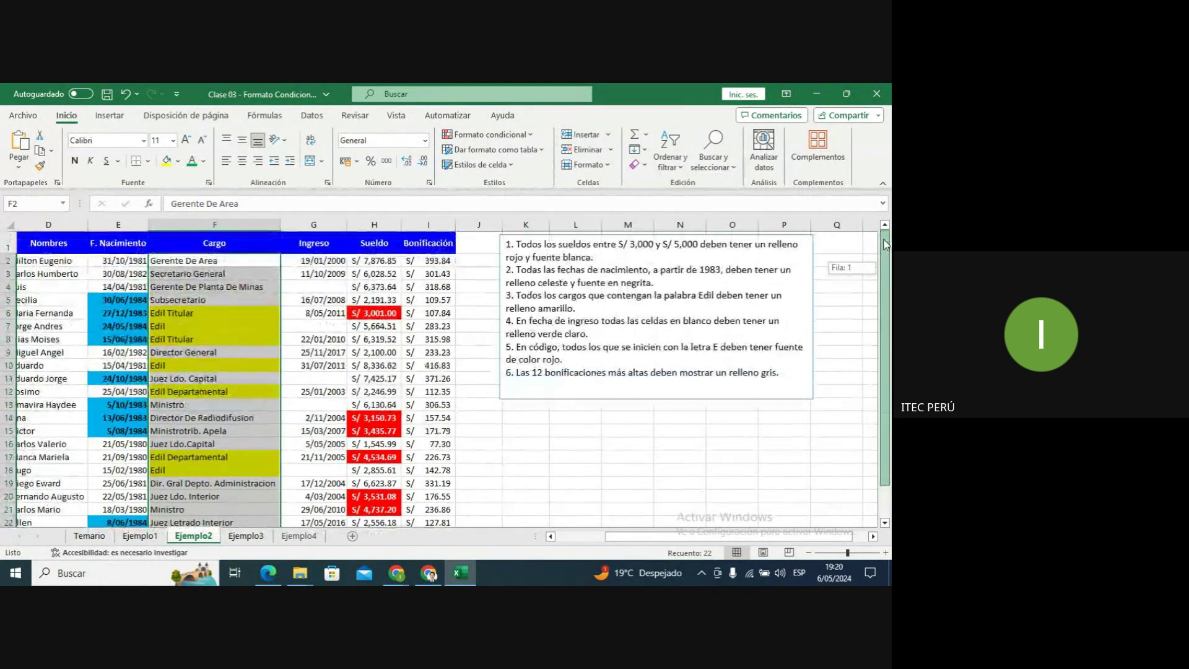
pyautogui.click(420, 301)
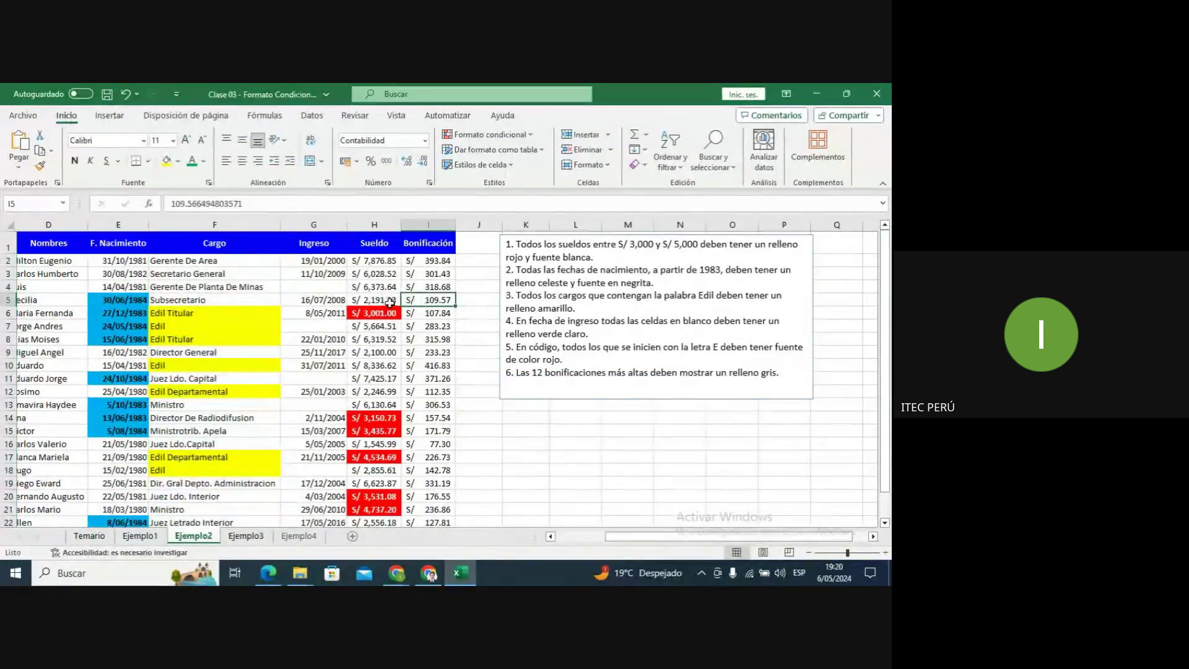
pyautogui.click(315, 258)
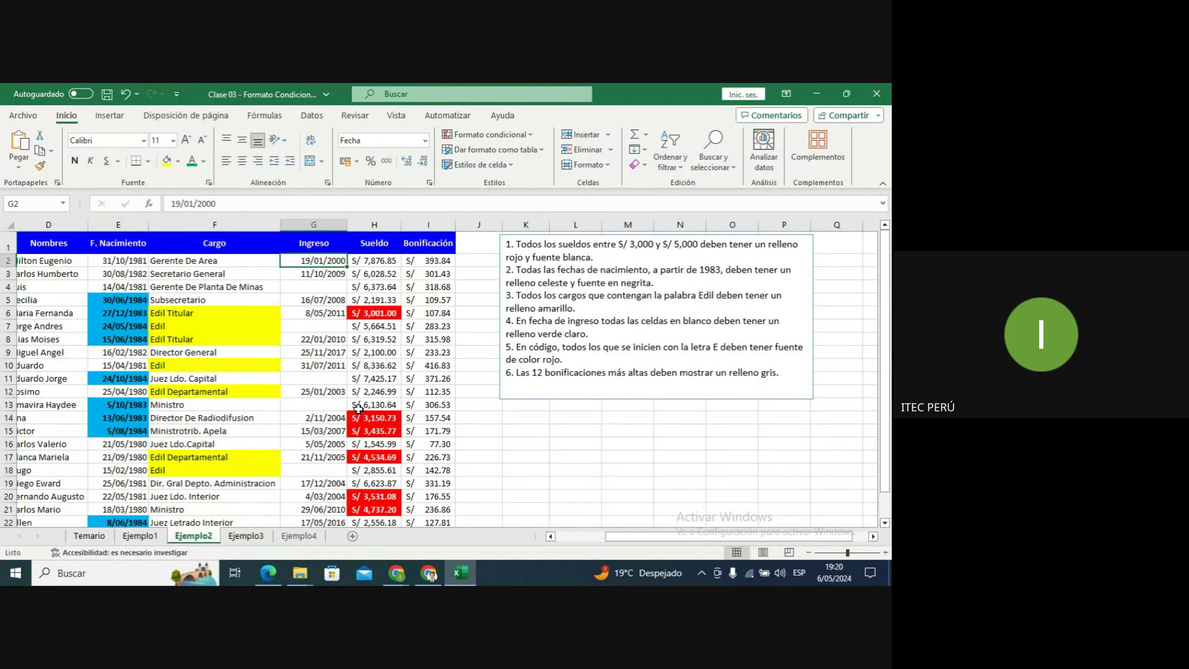
pyautogui.hotkey('shift', 'Down')
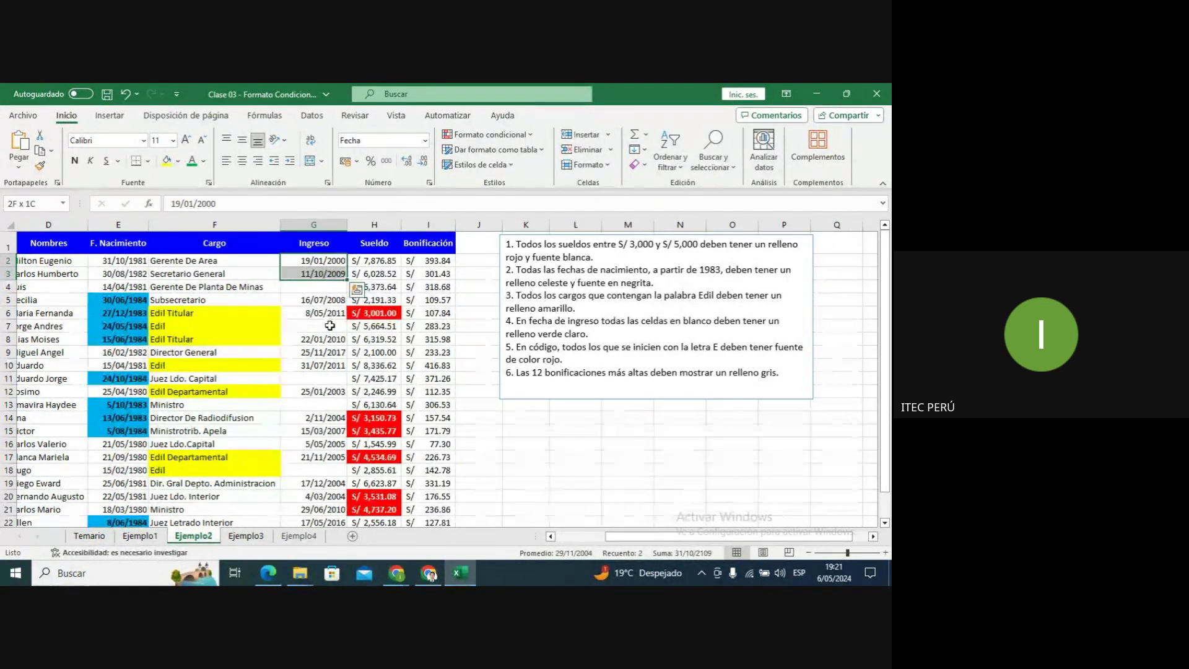
pyautogui.hotkey('shift', 'Down')
pyautogui.hotkey('shift', 'Down')
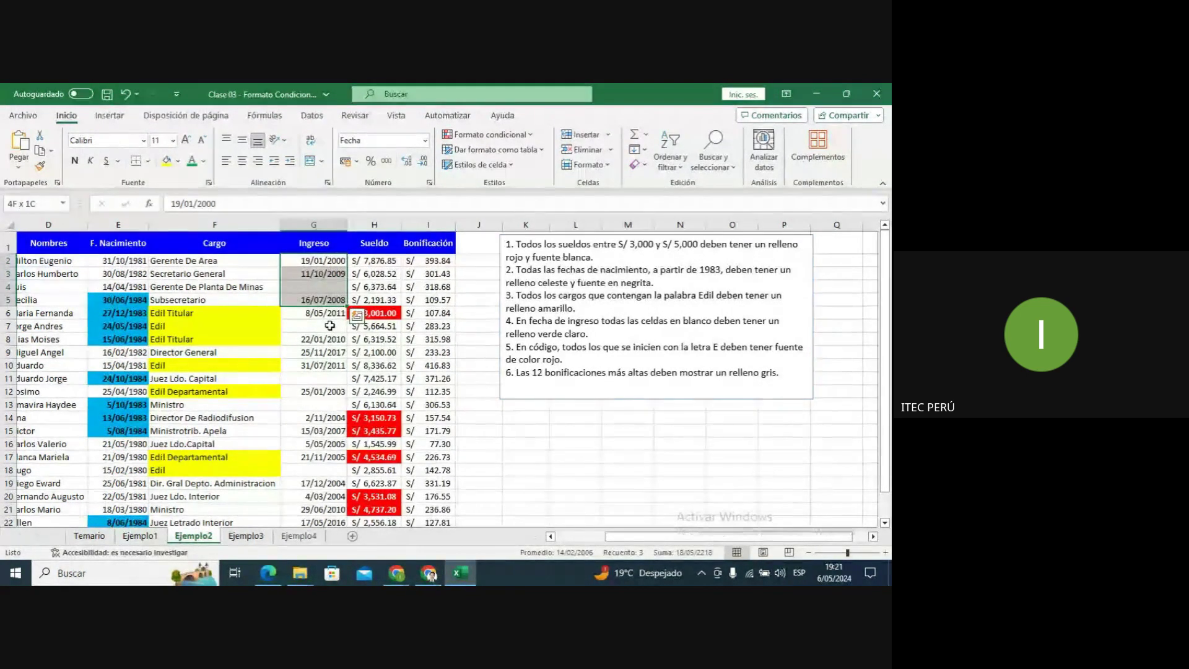
pyautogui.hotkey('shift', 'Down')
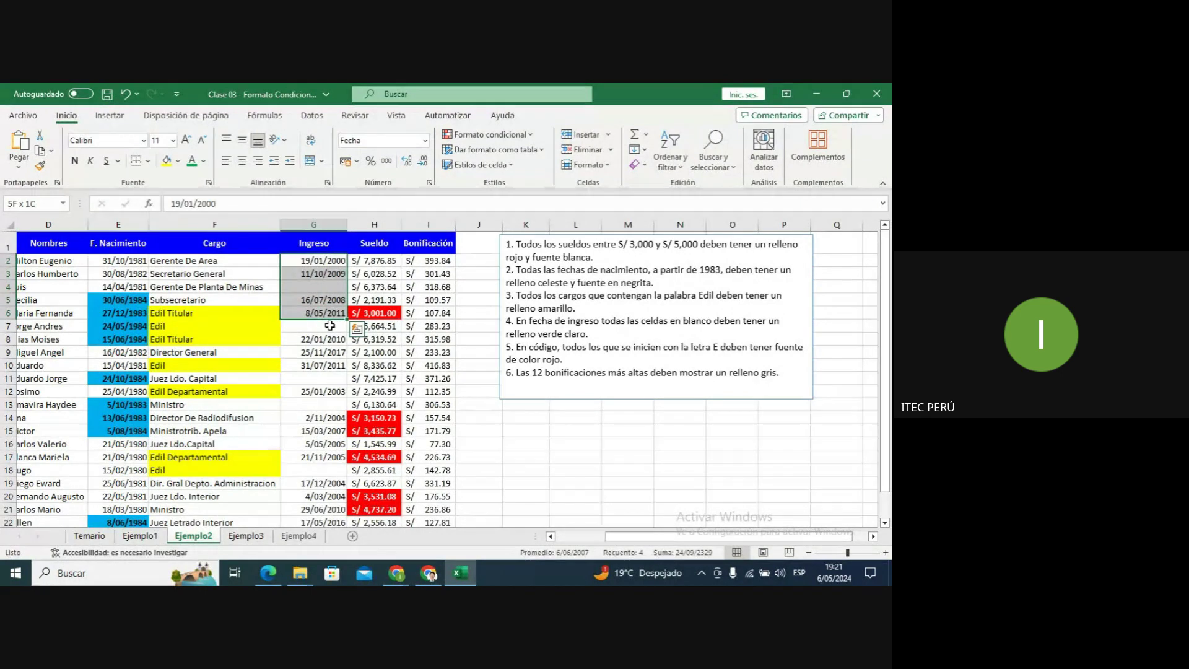
pyautogui.hotkey('shift', 'Down')
pyautogui.hotkey('shift', 'Down')
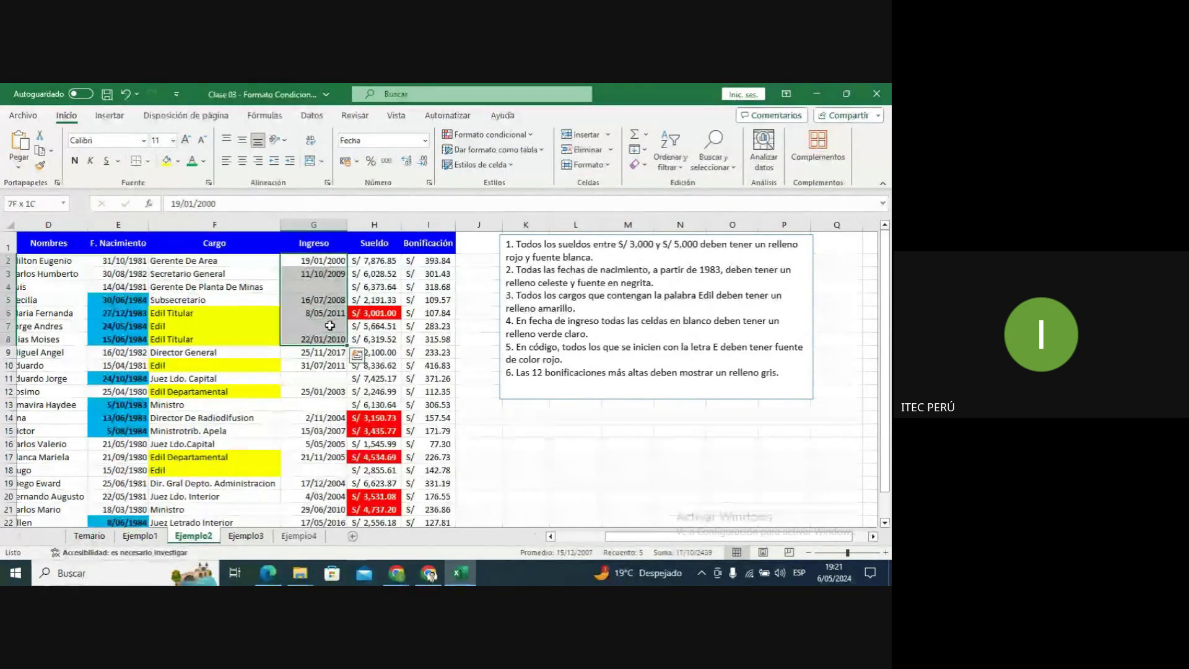
pyautogui.hotkey('shift', 'Down')
pyautogui.hotkey('shift', 'Down')
pyautogui.hotkey('shift', 'Down')
pyautogui.hotkey('shift', 'Down')
pyautogui.hotkey('shift', 'Down')
pyautogui.hotkey('shift', 'Down')
pyautogui.hotkey('shift', 'Down')
pyautogui.hotkey('shift', 'Down')
pyautogui.hotkey('shift', 'Down')
pyautogui.hotkey('shift', 'Down')
pyautogui.hotkey('shift', 'Down')
pyautogui.hotkey('shift', 'Down')
pyautogui.hotkey('shift', 'Down')
pyautogui.hotkey('shift', 'Down')
pyautogui.hotkey('shift', 'Down')
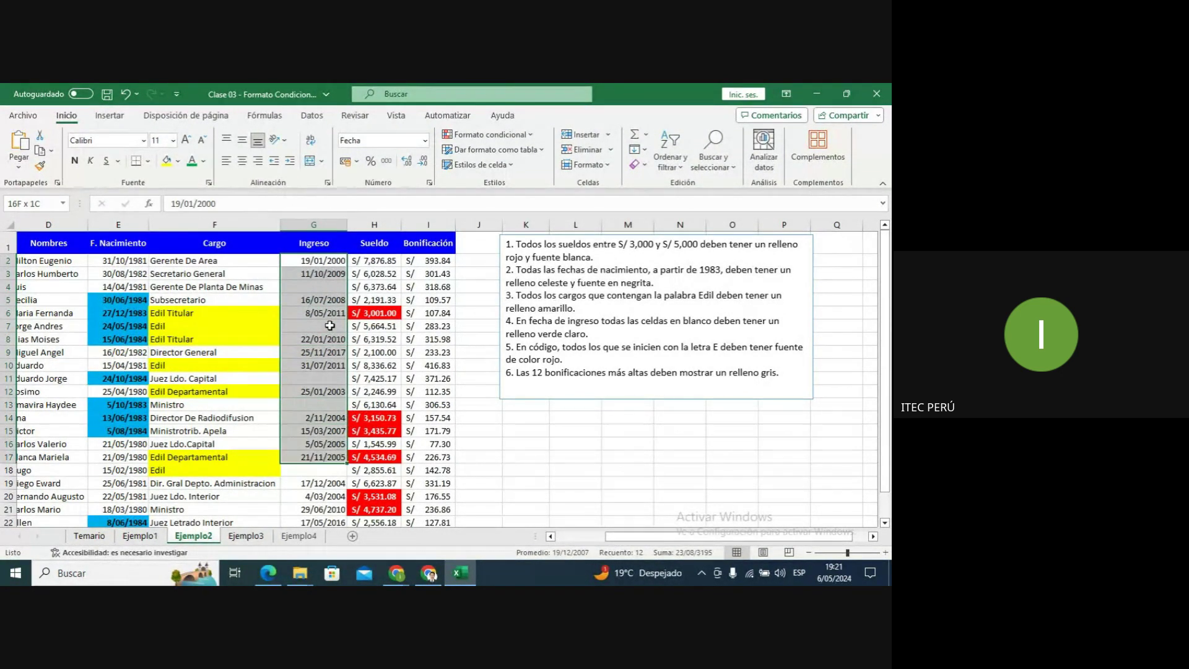
pyautogui.hotkey('ctrl', 'shift', 'Down')
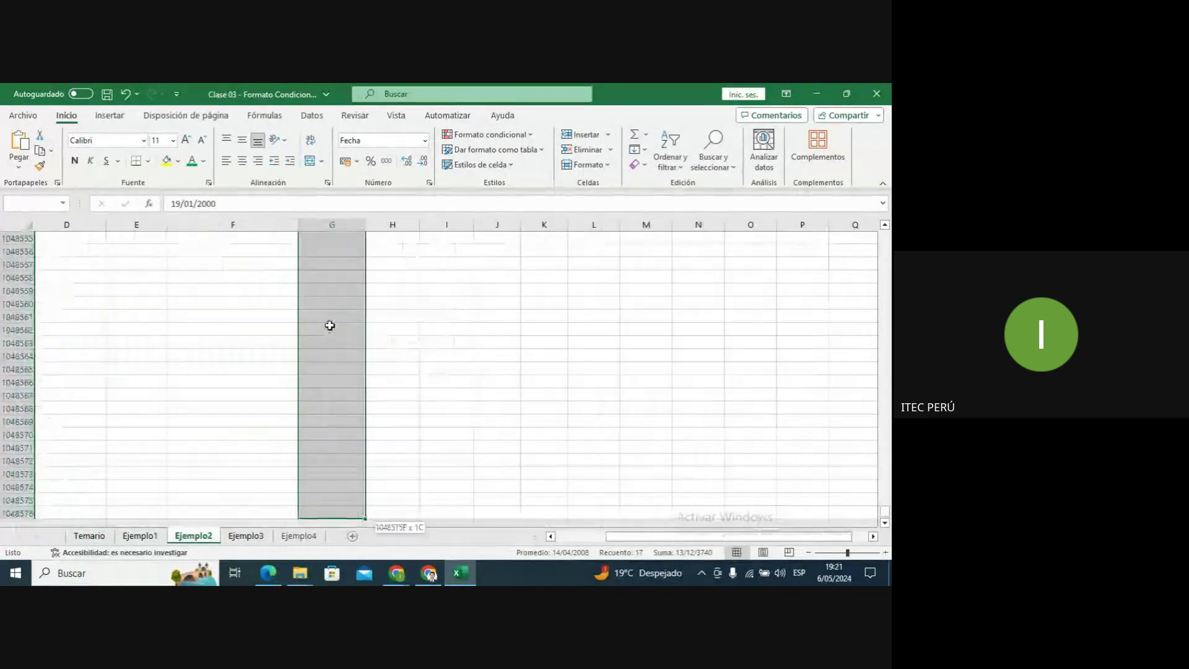
pyautogui.hotkey('ctrl', 'shift', 'Up')
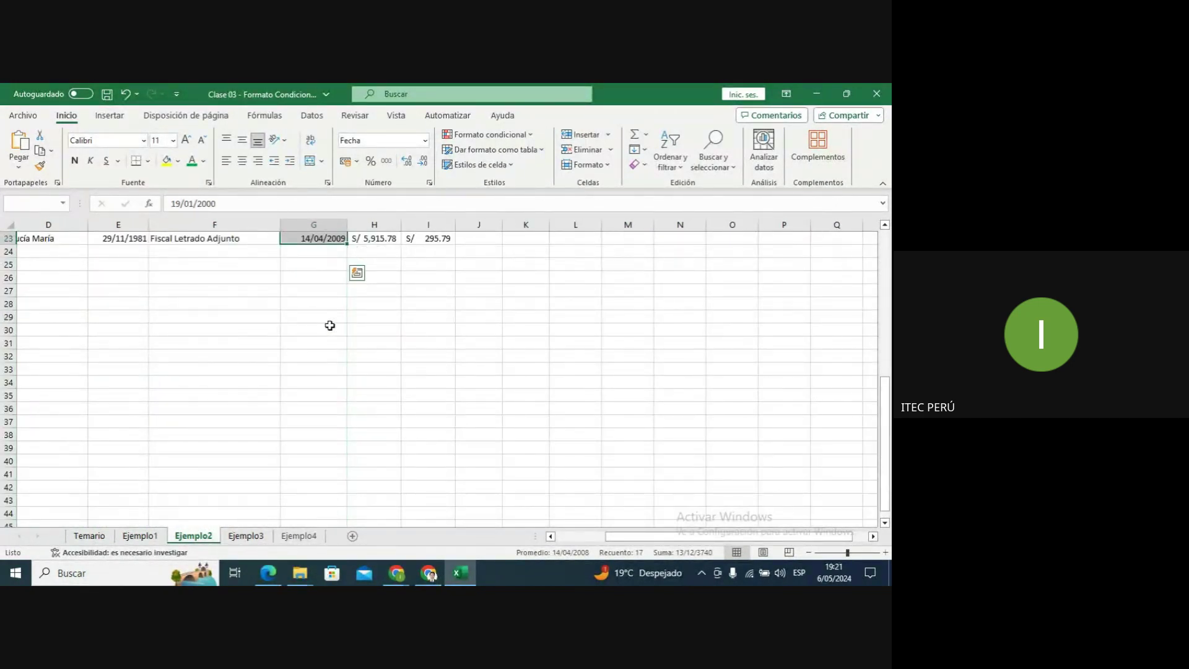
pyautogui.moveTo(884, 435); pyautogui.dragTo(867, 270)
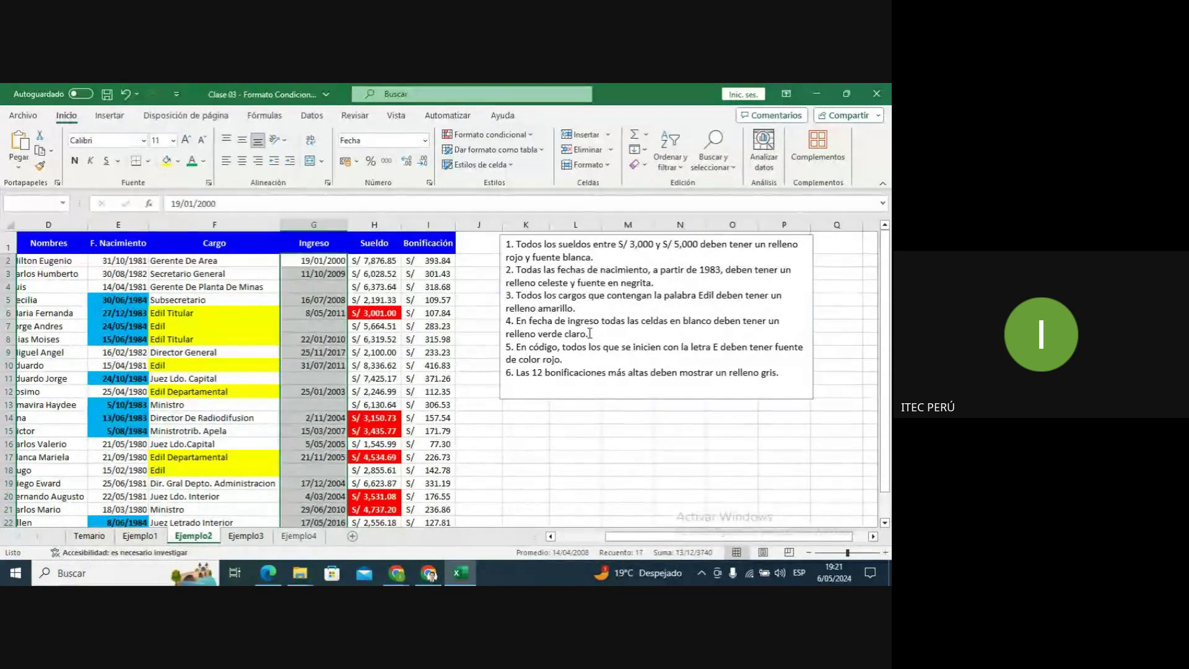
# Create a new conditional formatting rule for the entry dates that formats only blank cells (Celdas en blanco).
pyautogui.click(509, 141)
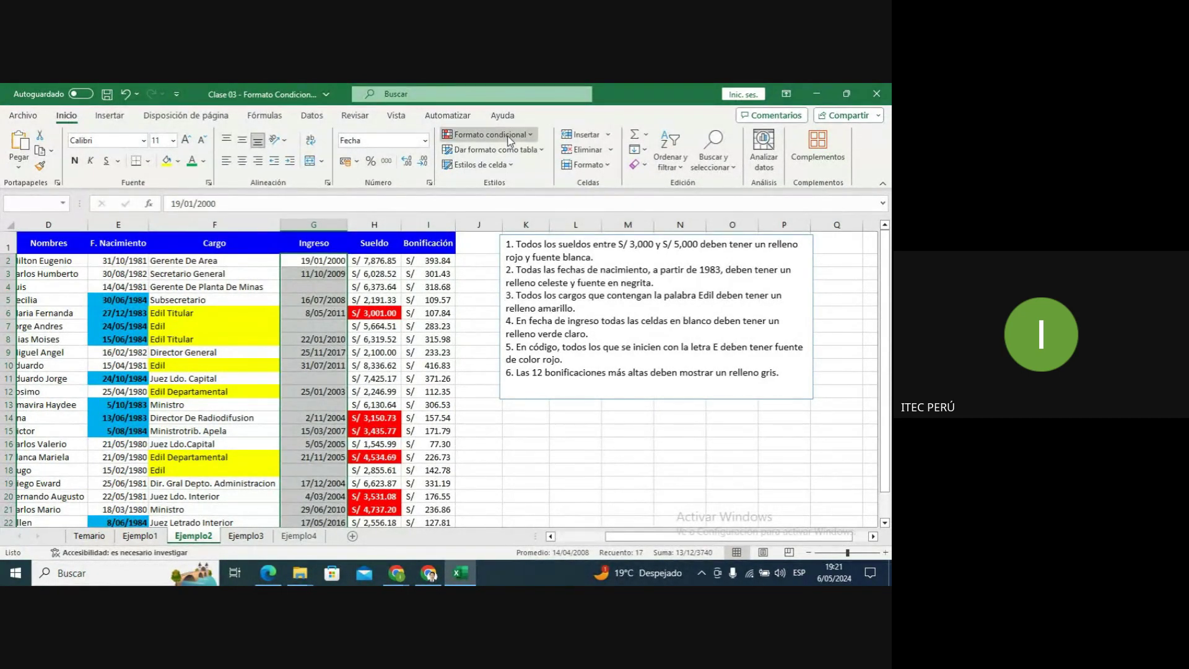
pyautogui.moveTo(533, 166)
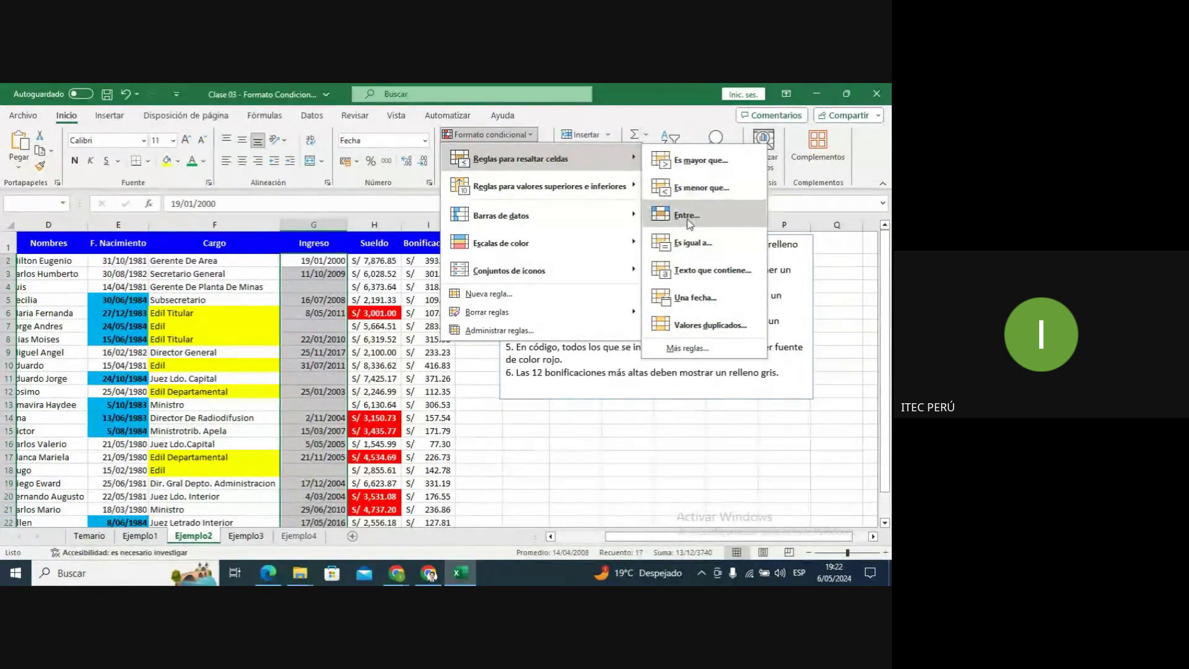
pyautogui.moveTo(583, 188)
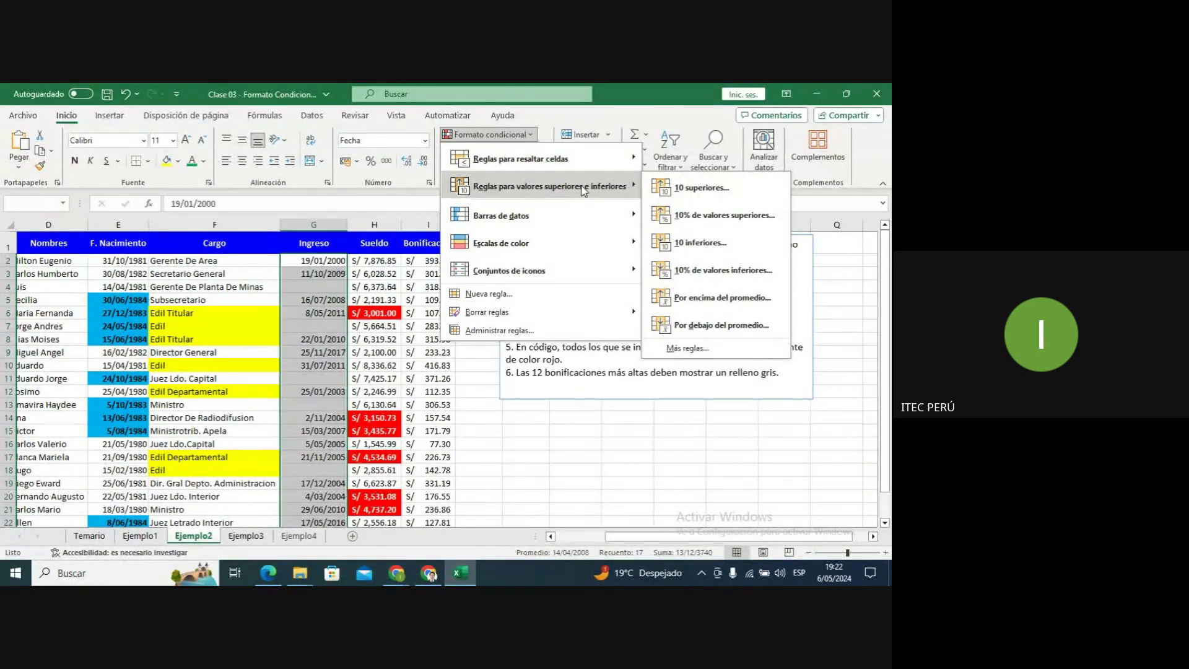
pyautogui.moveTo(574, 164)
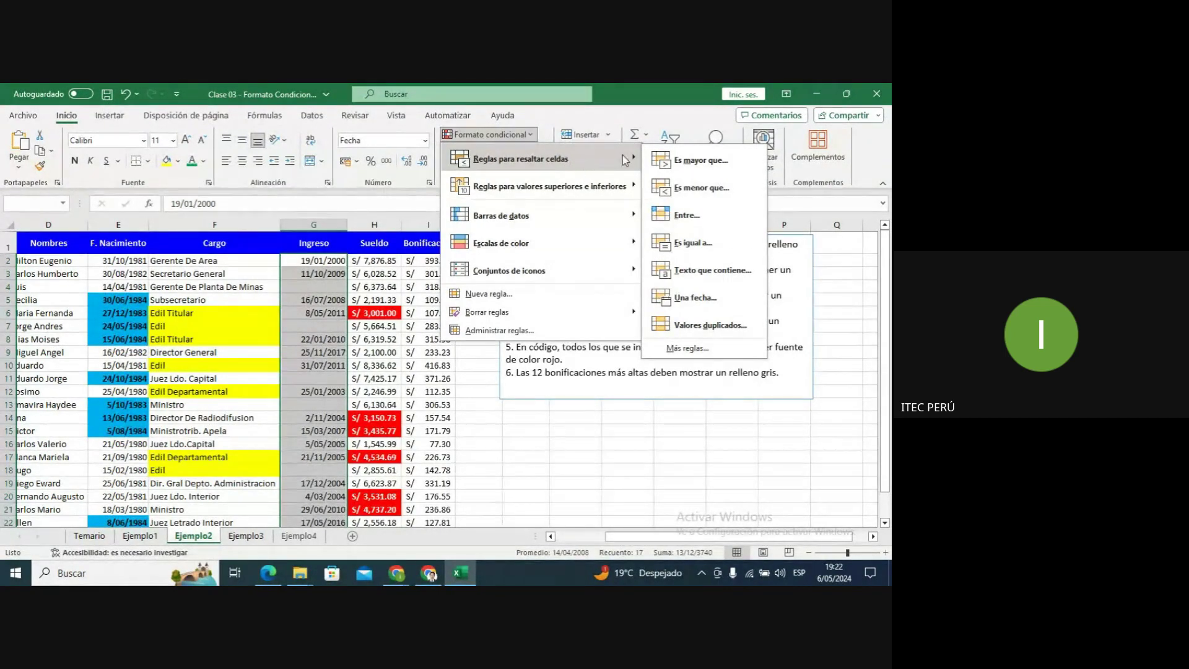
pyautogui.click(702, 350)
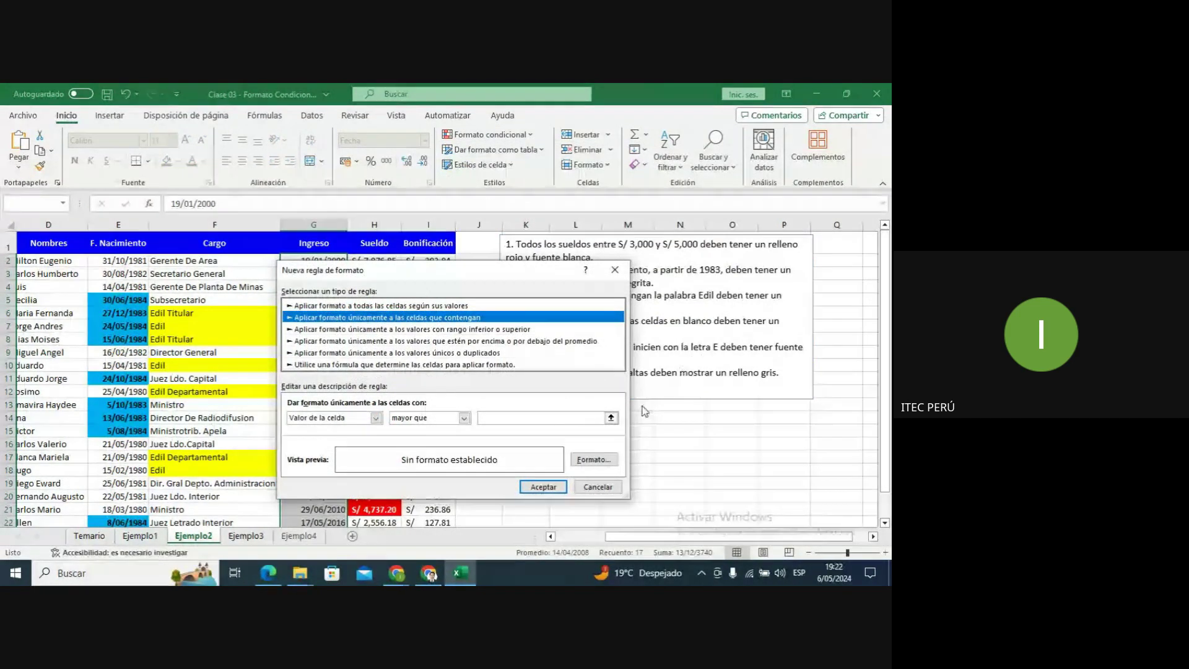
pyautogui.click(376, 420)
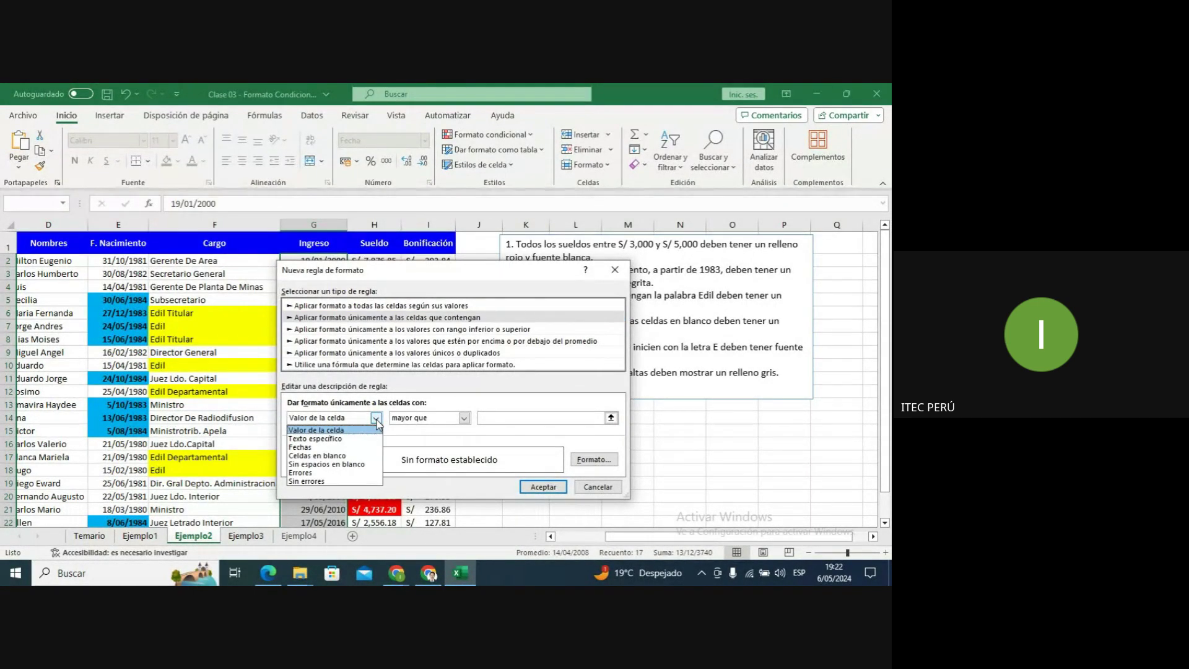
pyautogui.click(334, 456)
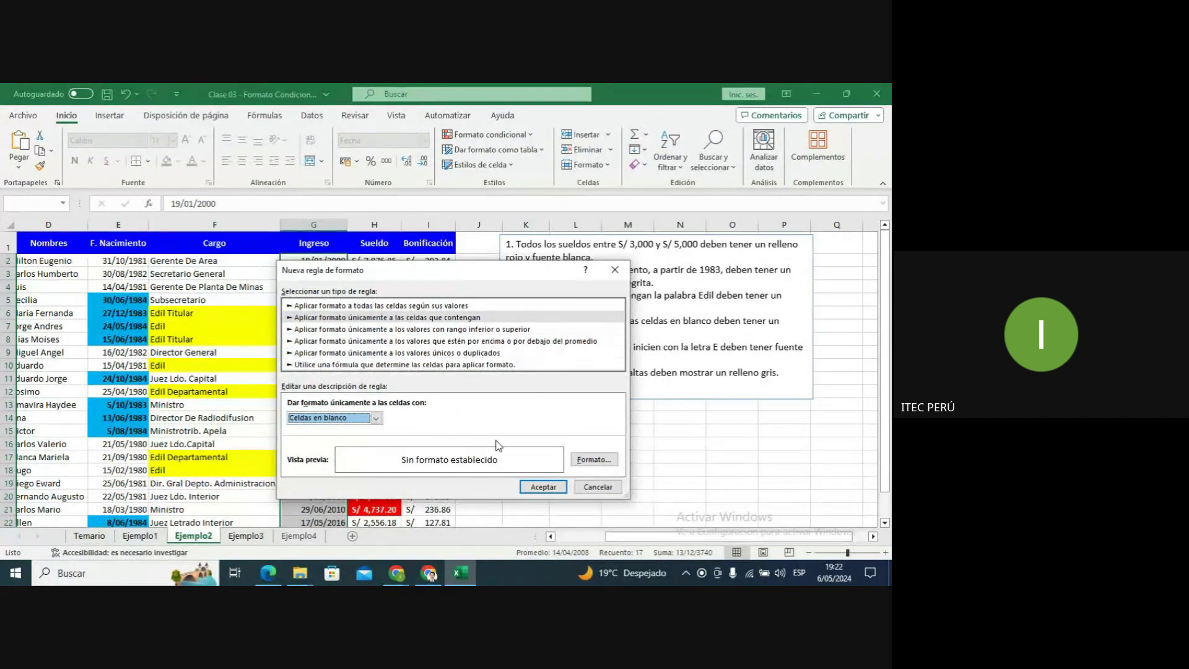
# Give the blank-cell rule a solid light green fill and apply it to the entry dates.
pyautogui.click(595, 460)
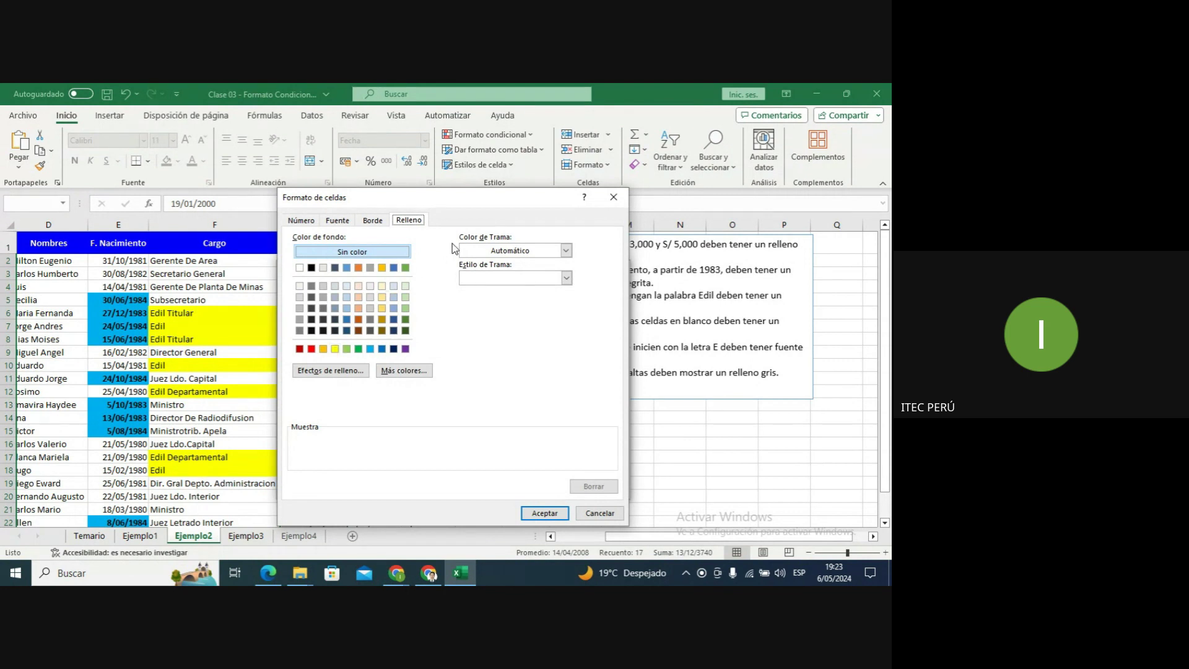
pyautogui.moveTo(504, 212); pyautogui.dragTo(488, 184)
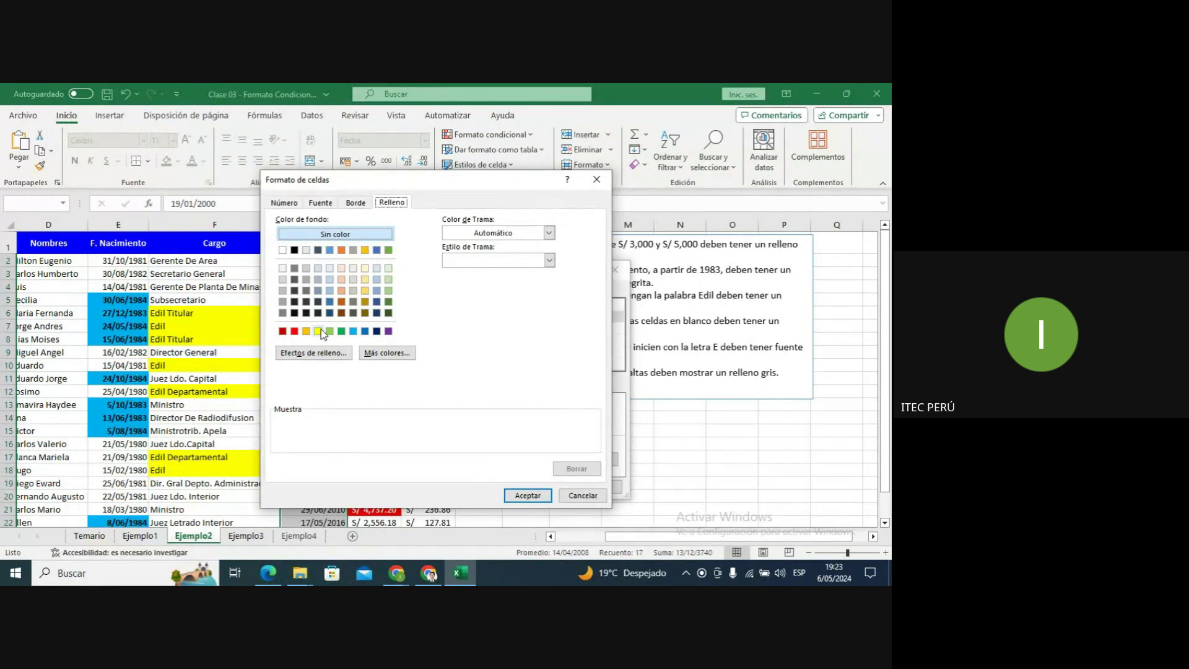
pyautogui.click(341, 331)
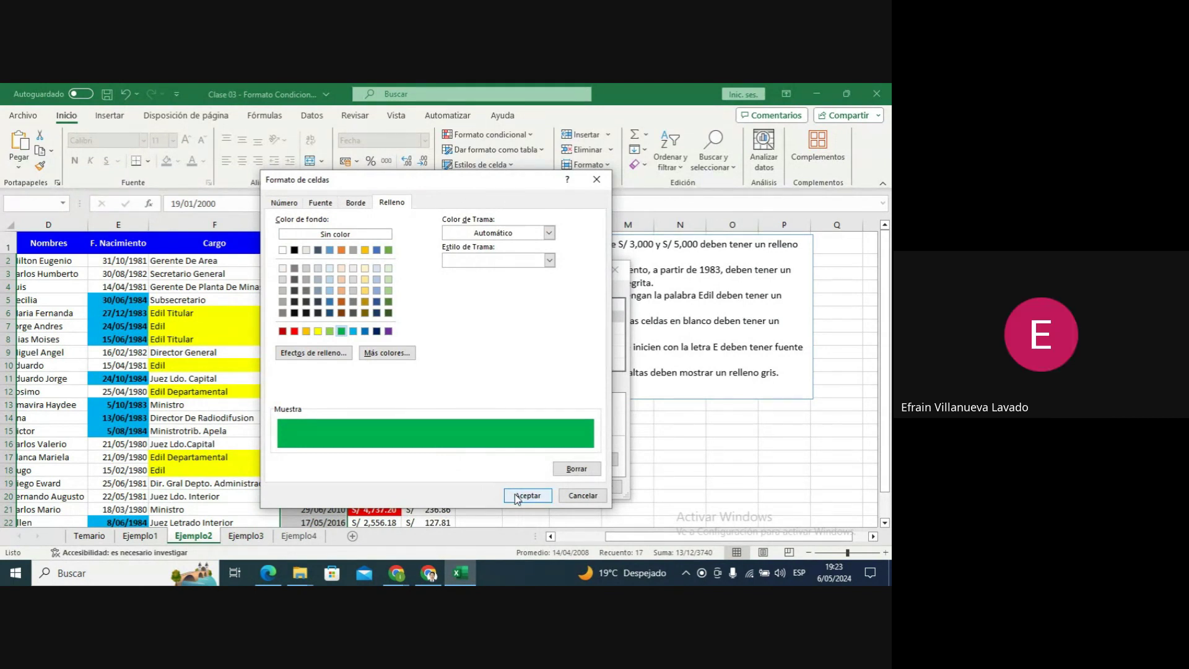
pyautogui.click(329, 332)
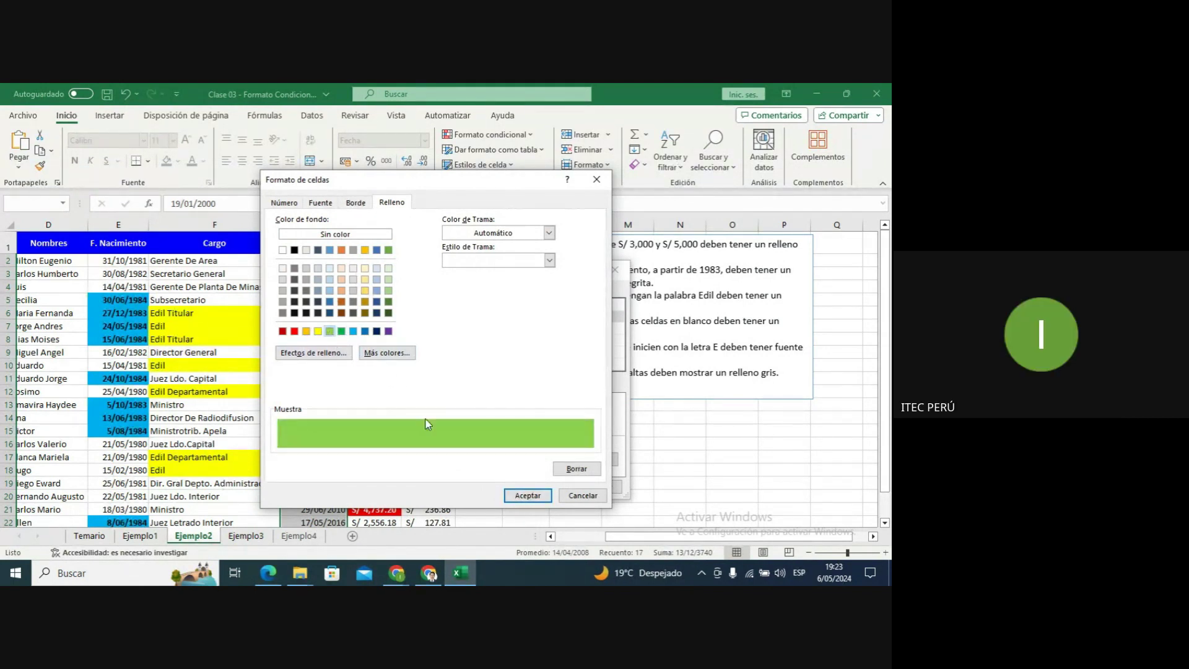
pyautogui.click(526, 496)
pyautogui.click(538, 488)
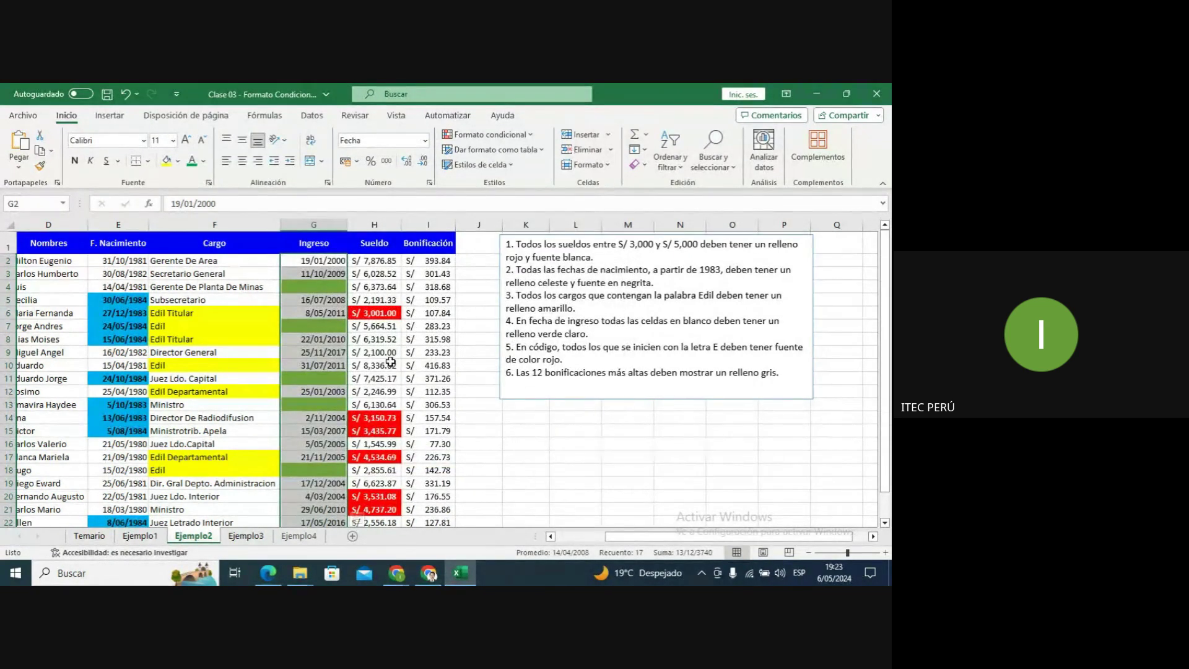
pyautogui.click(354, 338)
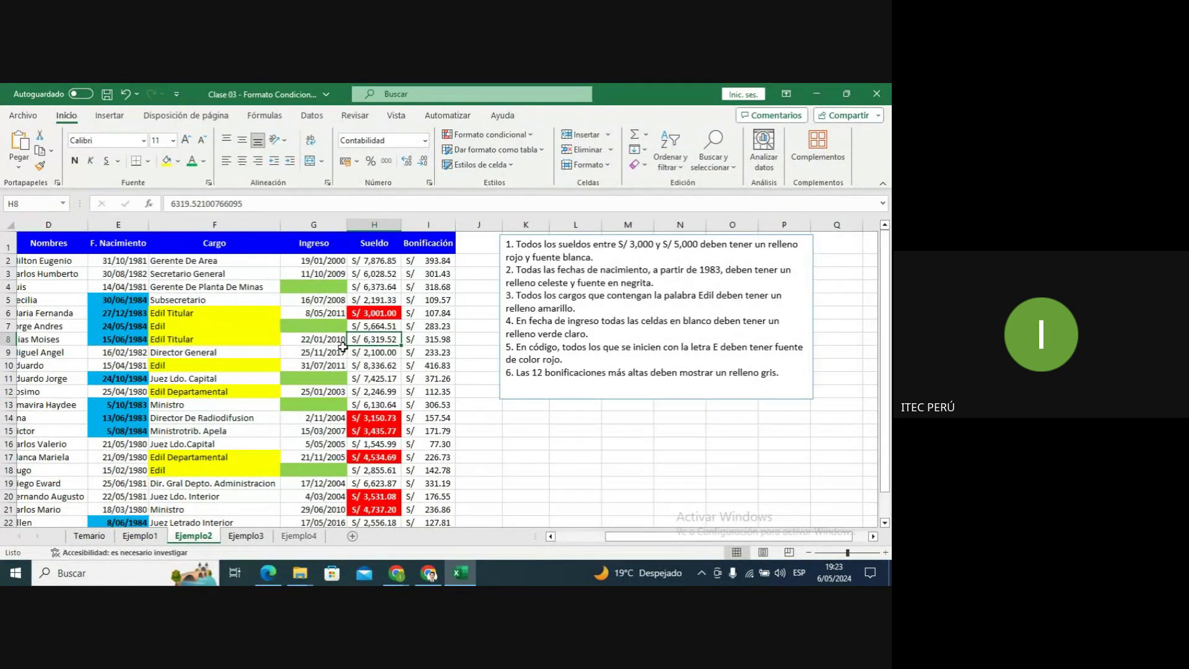
pyautogui.click(375, 298)
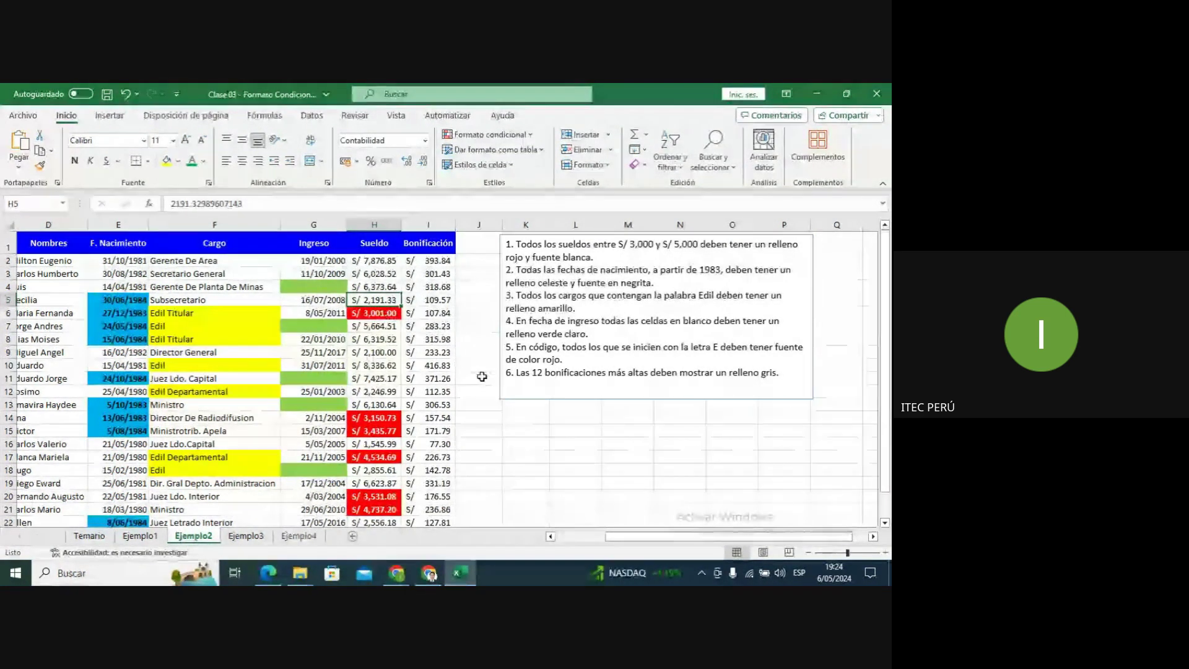
# Select the codes in the Código column from A2 down to A23.
pyautogui.moveTo(686, 533); pyautogui.dragTo(636, 533)
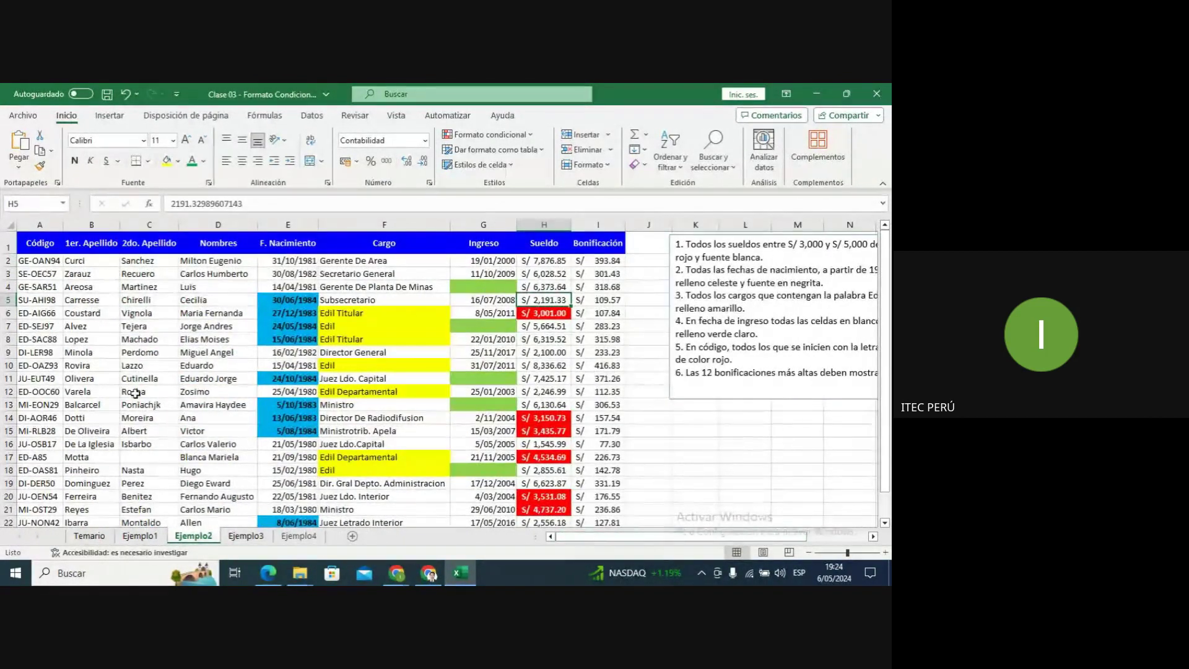
pyautogui.click(42, 262)
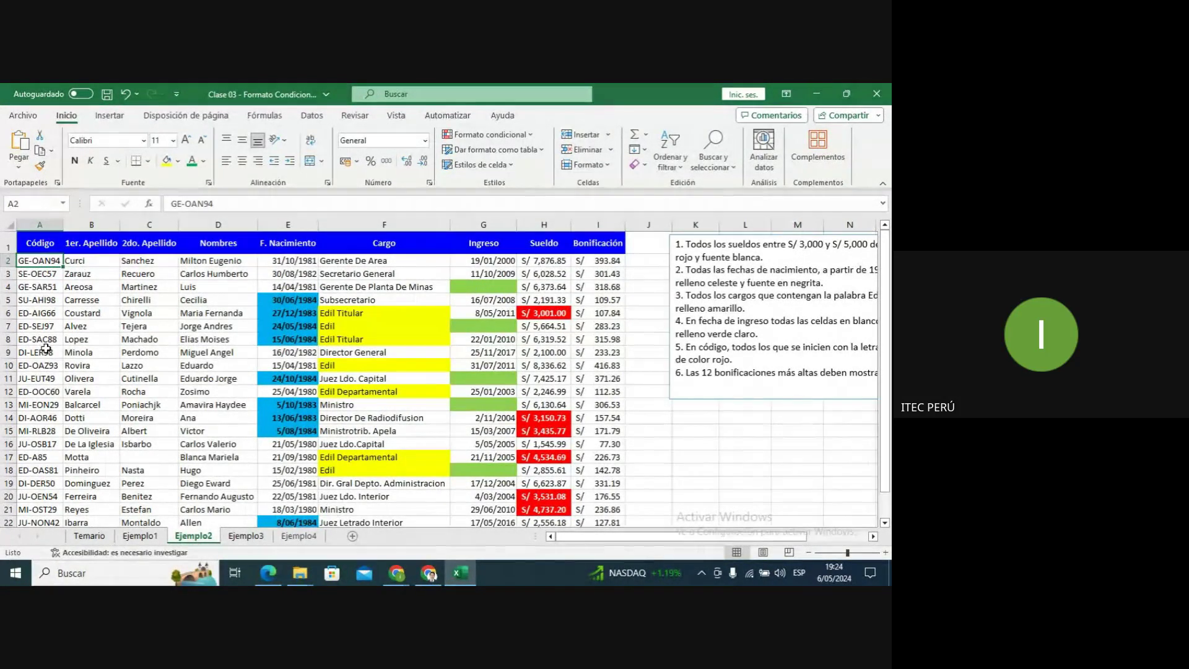
pyautogui.click(37, 315)
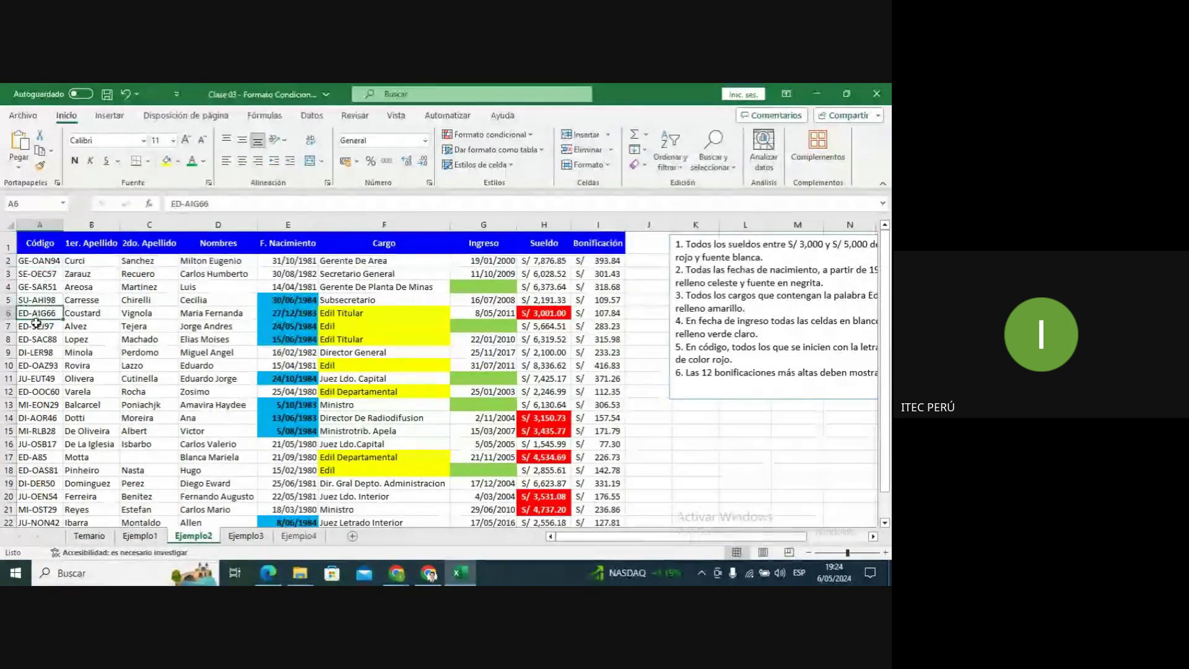
pyautogui.click(36, 338)
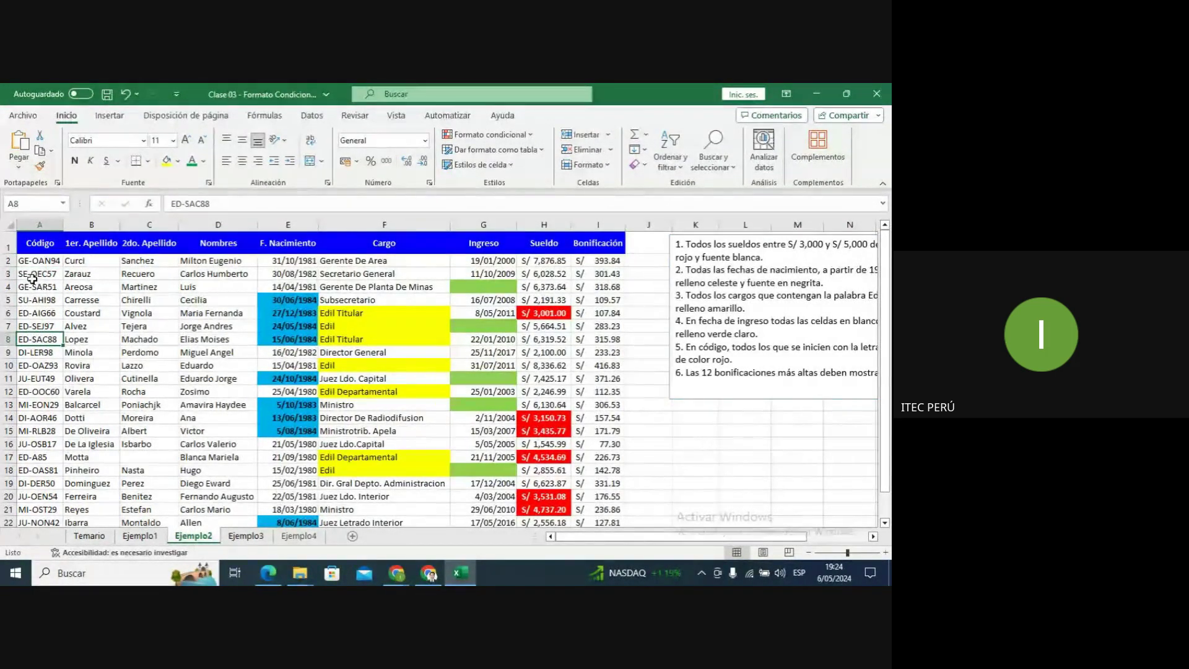
pyautogui.click(45, 259)
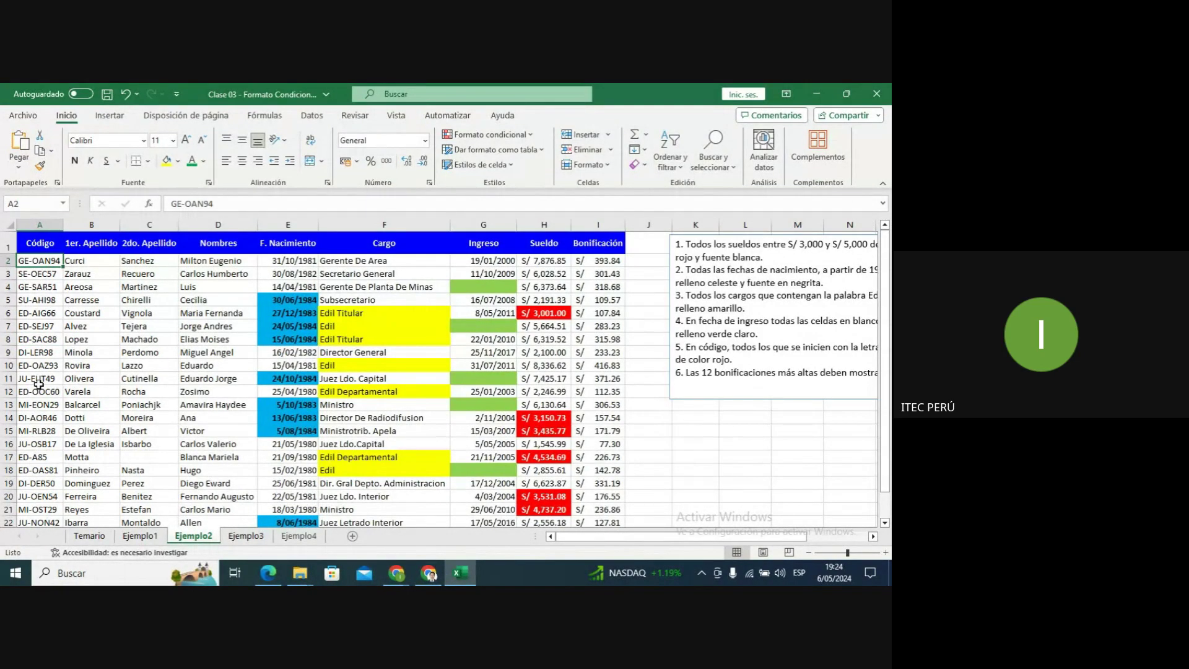
pyautogui.hotkey('ctrl', 'shift', 'Down')
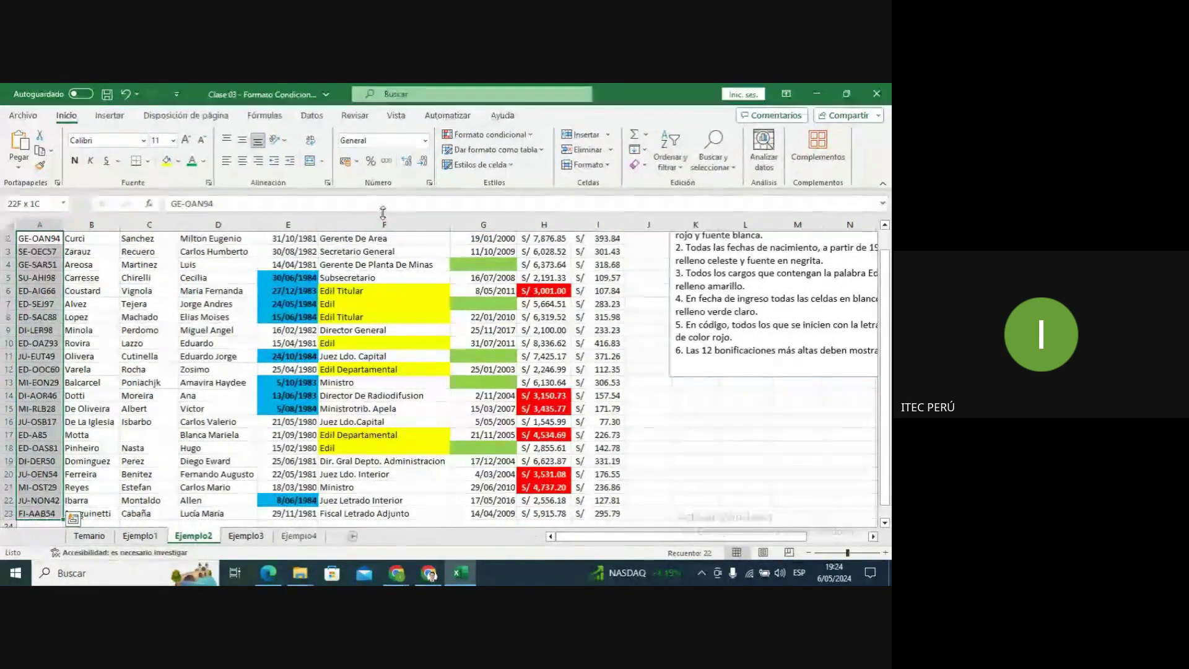
# Create a new conditional formatting rule for the selected codes that formats cells with specific text (Texto específico) beginning with (que empieza por) E.
pyautogui.click(519, 140)
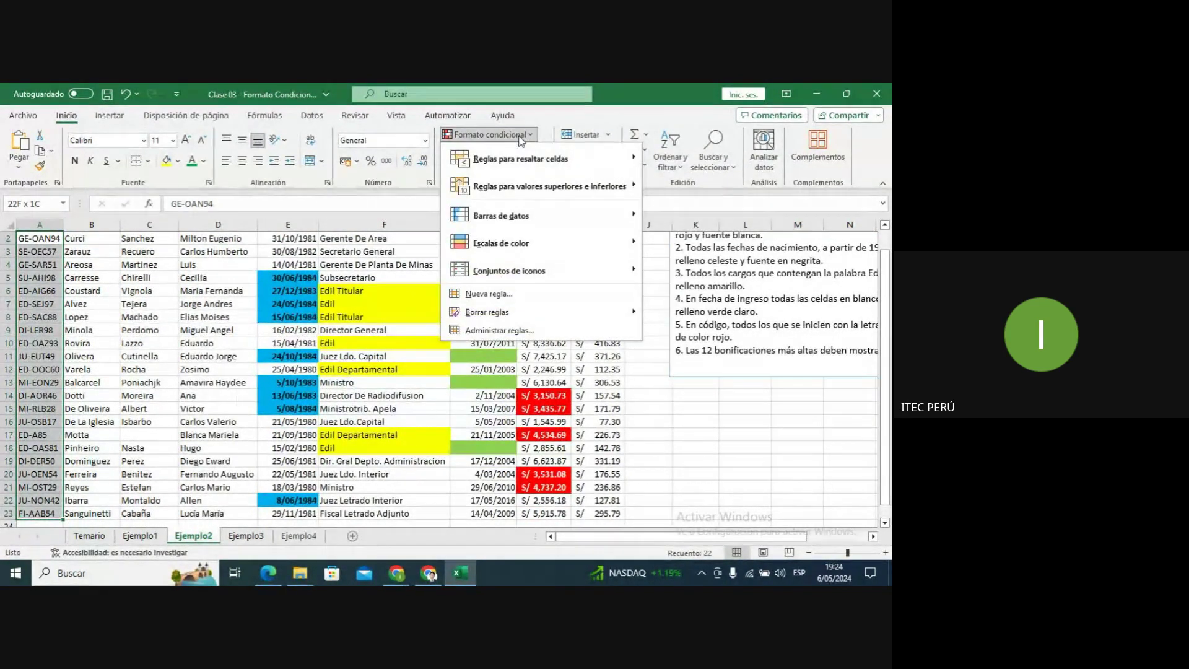
pyautogui.moveTo(524, 159)
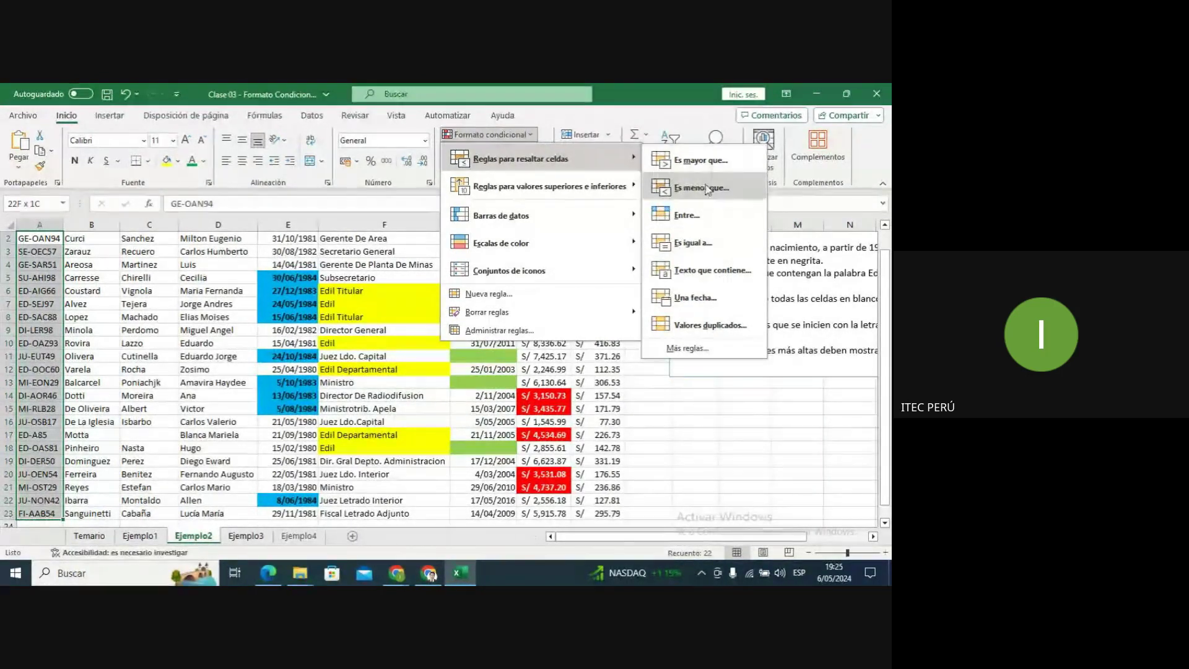
pyautogui.click(686, 348)
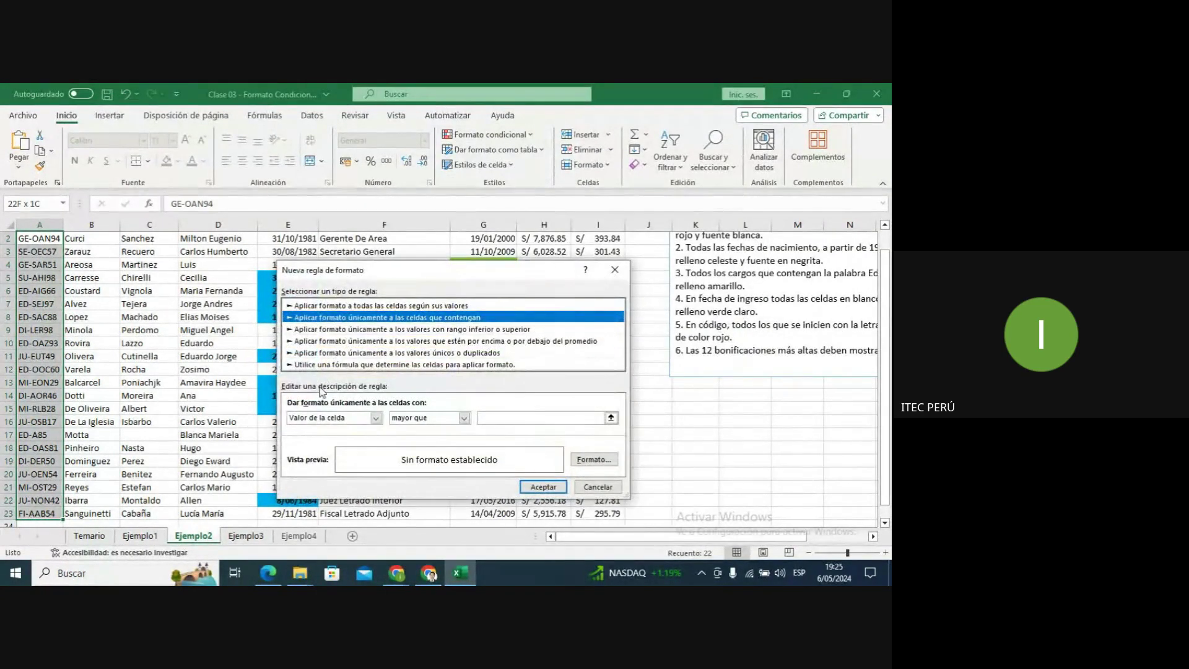
pyautogui.click(341, 419)
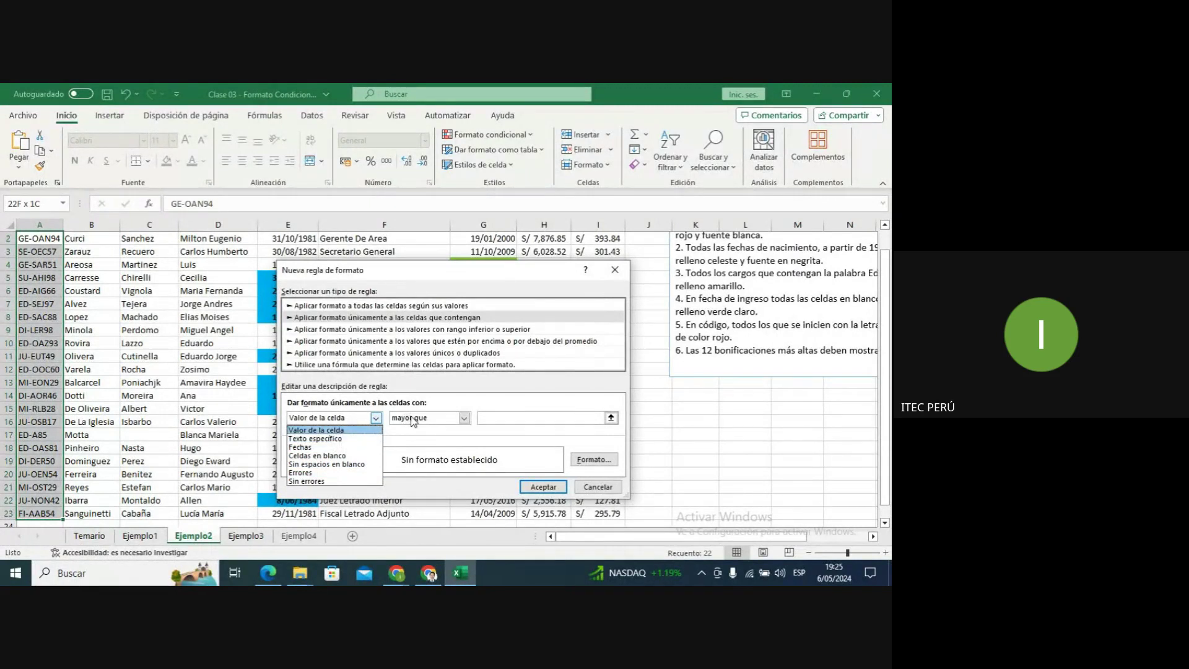
pyautogui.click(412, 423)
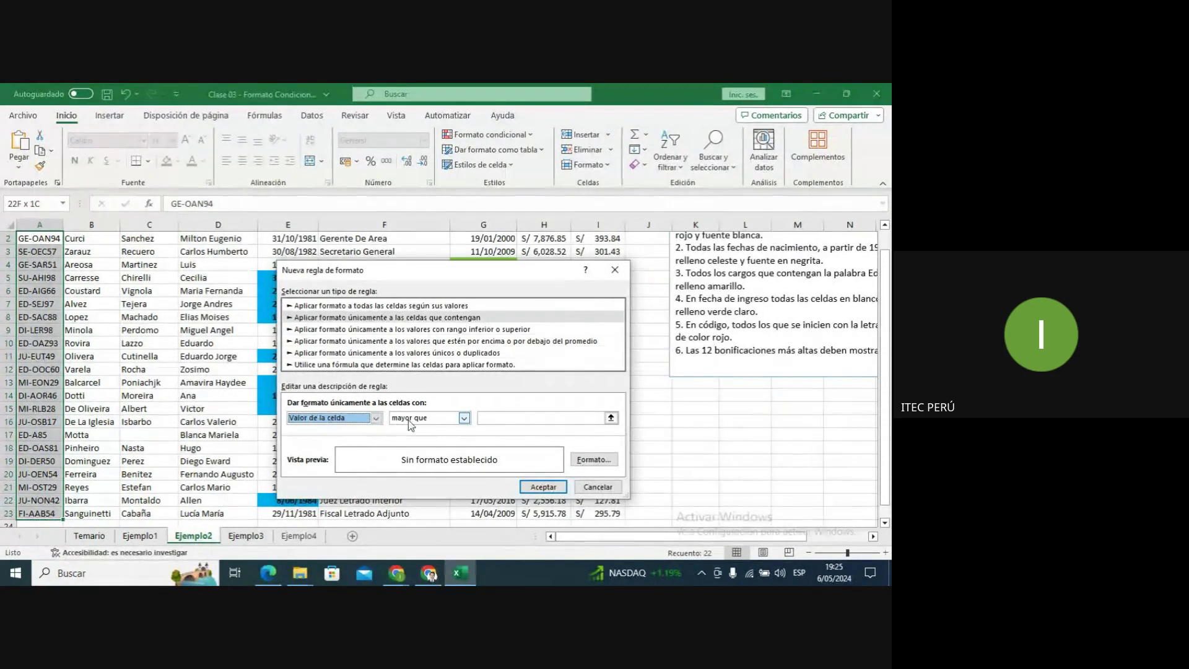
pyautogui.click(408, 419)
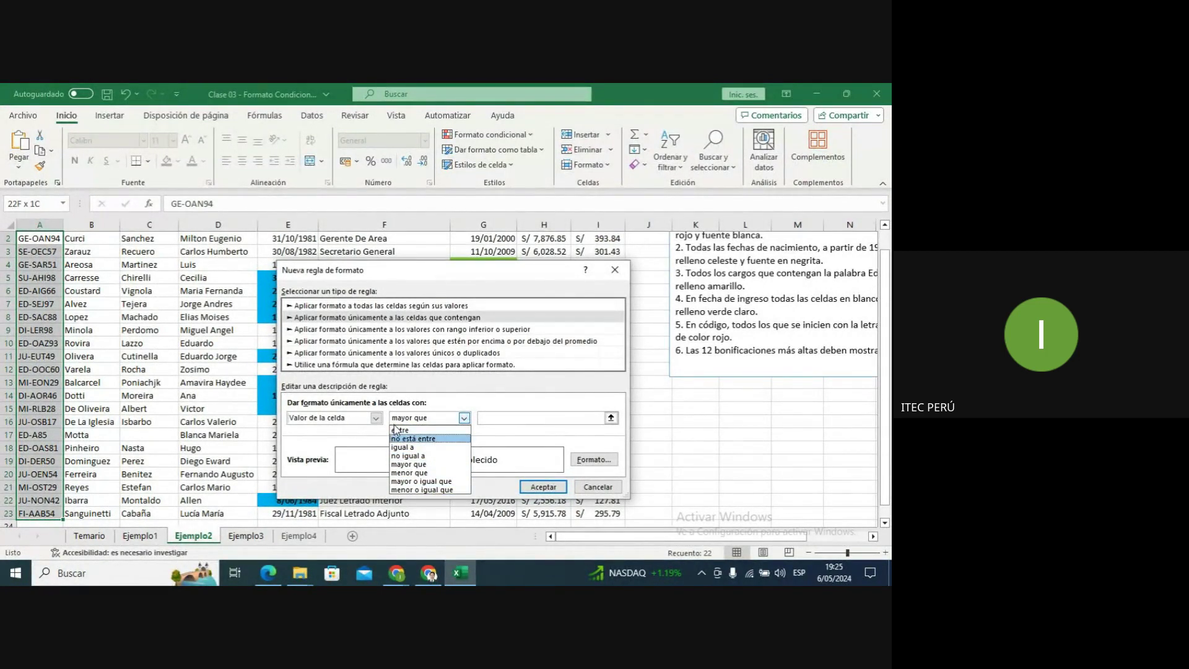
pyautogui.click(376, 417)
pyautogui.click(376, 418)
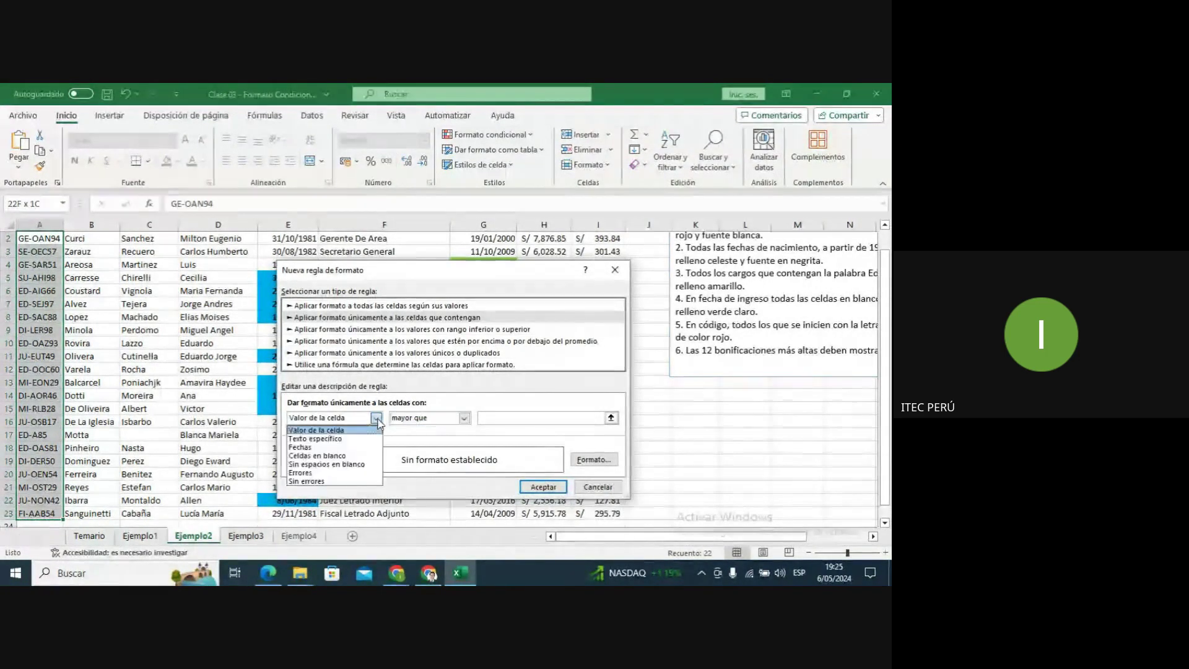
pyautogui.click(358, 438)
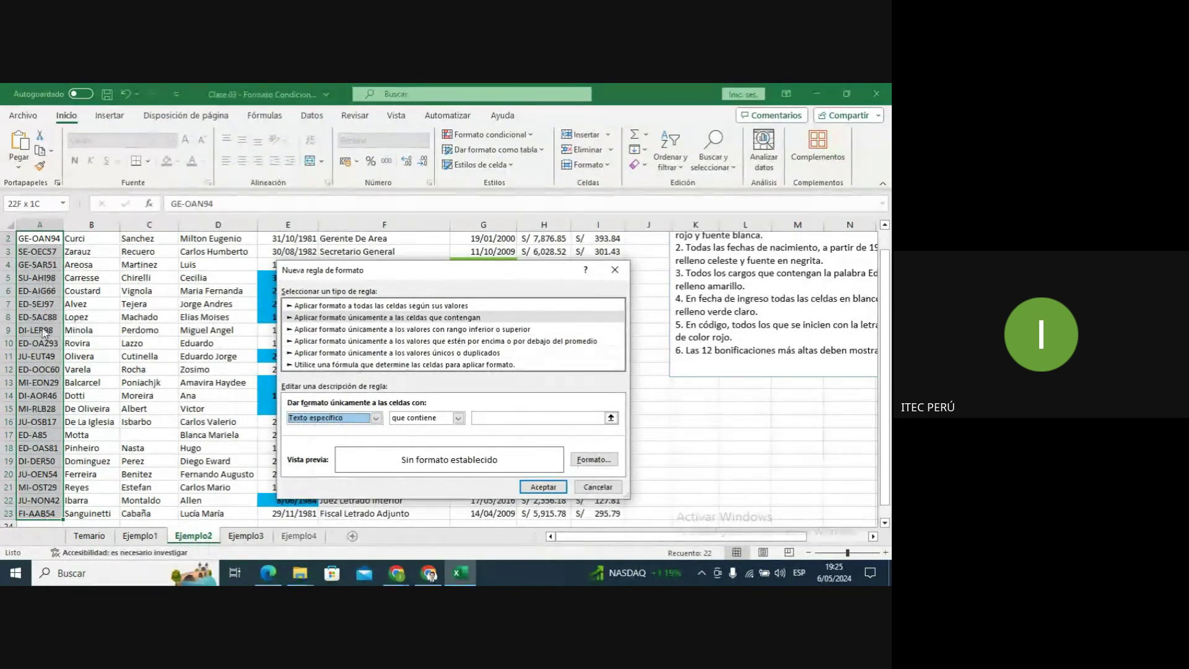
pyautogui.click(422, 420)
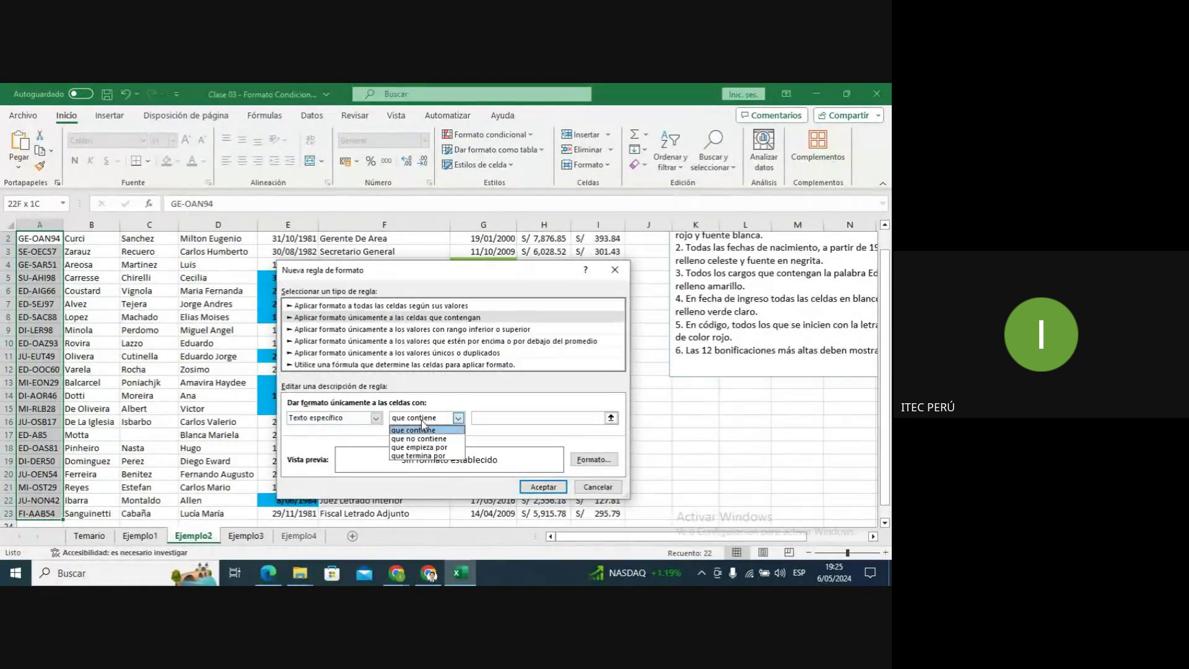
pyautogui.click(426, 449)
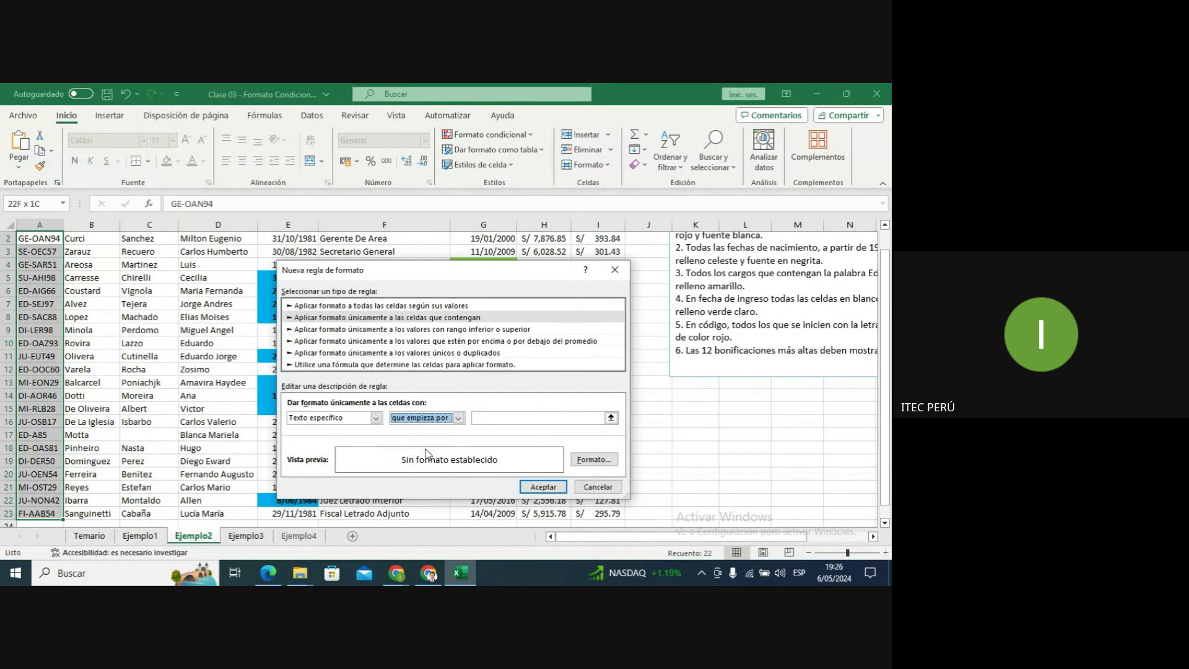
pyautogui.click(485, 418)
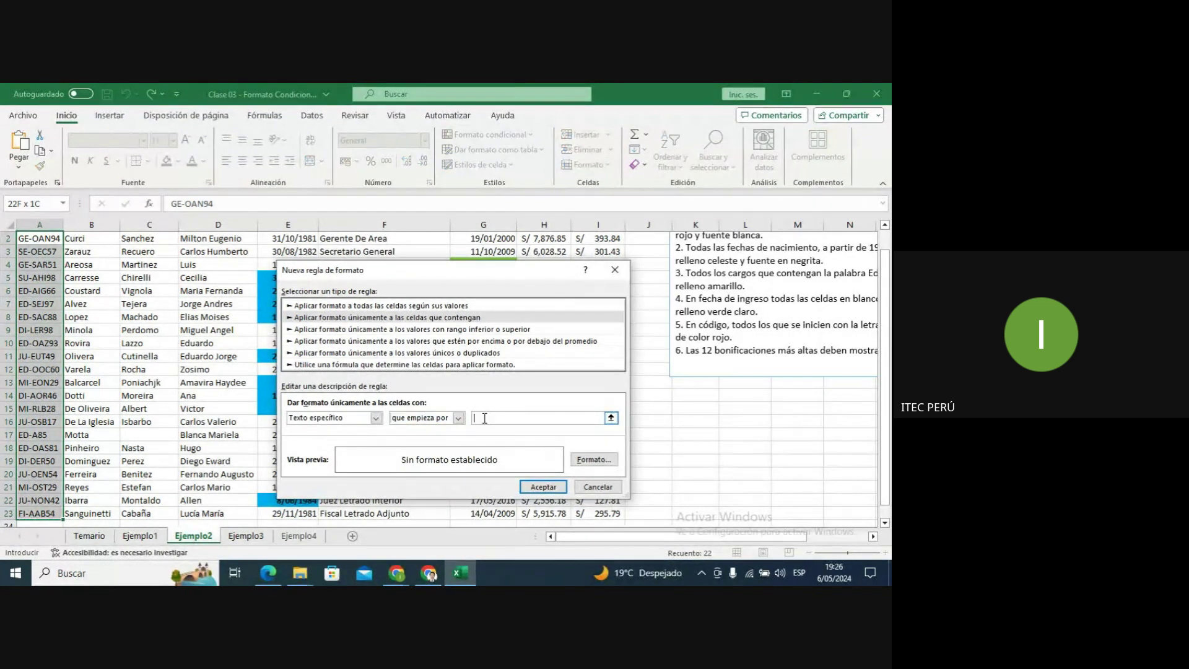
pyautogui.write('E')
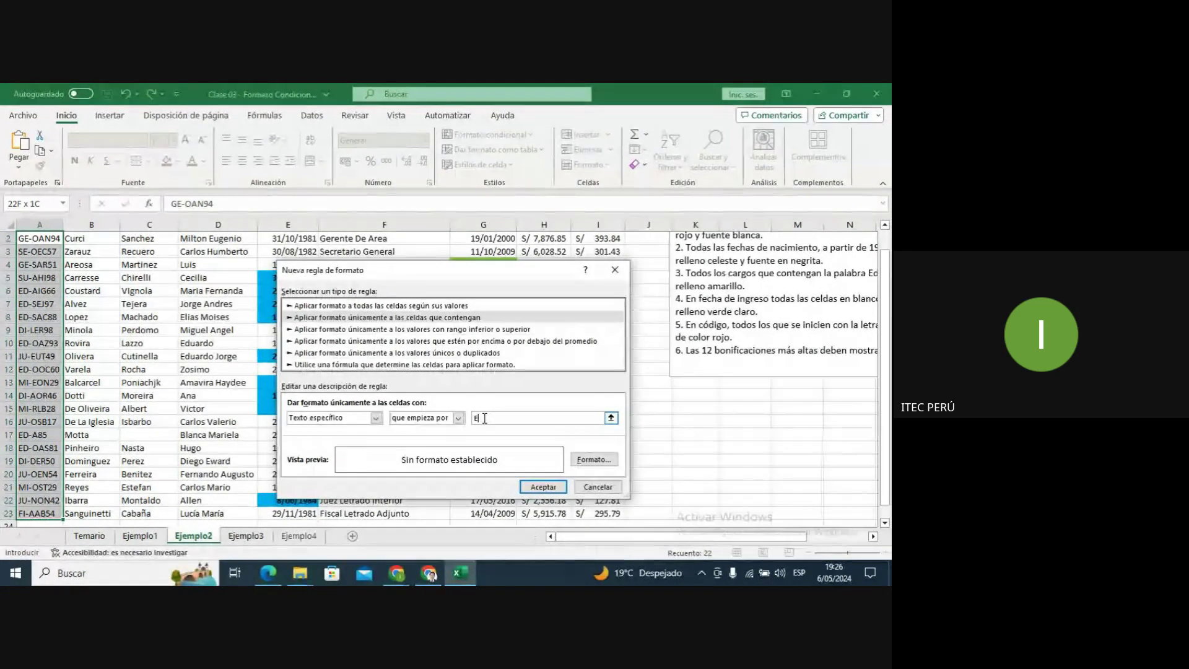
# Give the rule for codes beginning with E a red bold (Negrita) font and apply it to the Código column.
pyautogui.click(593, 459)
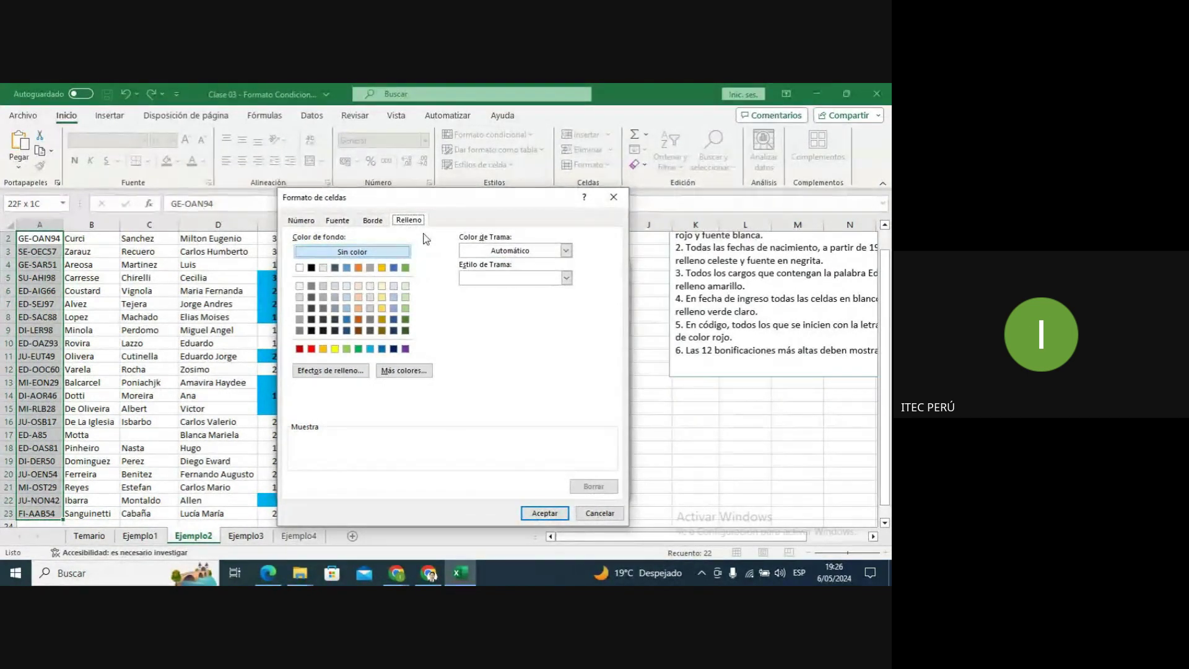
pyautogui.click(342, 221)
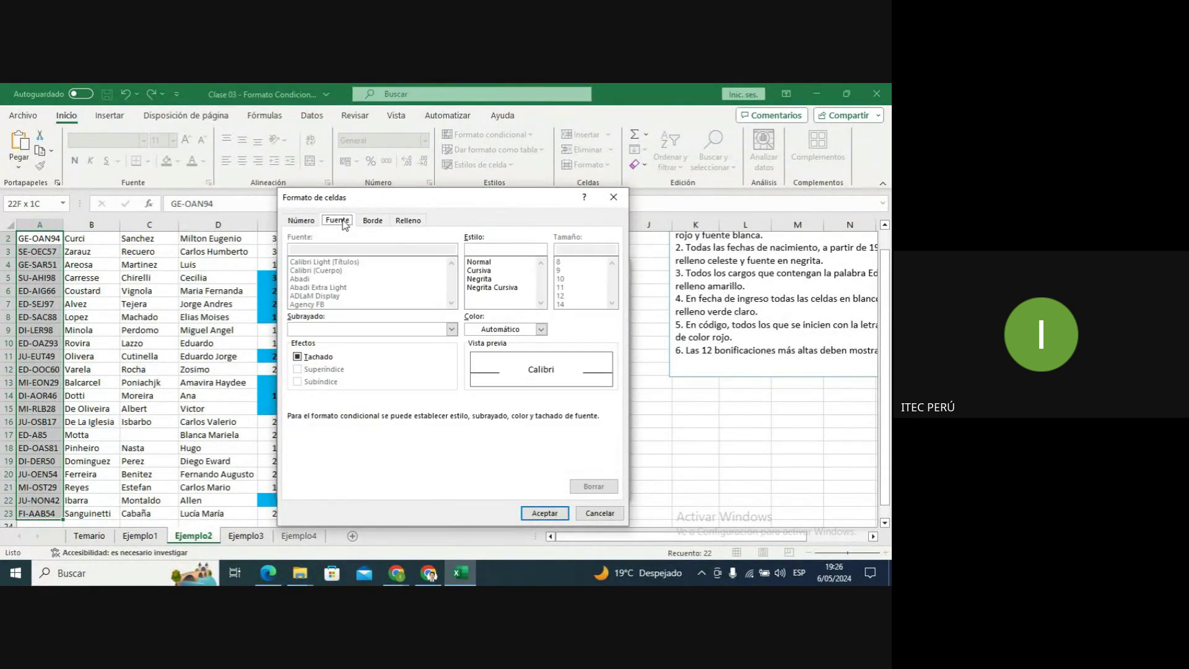
pyautogui.click(508, 331)
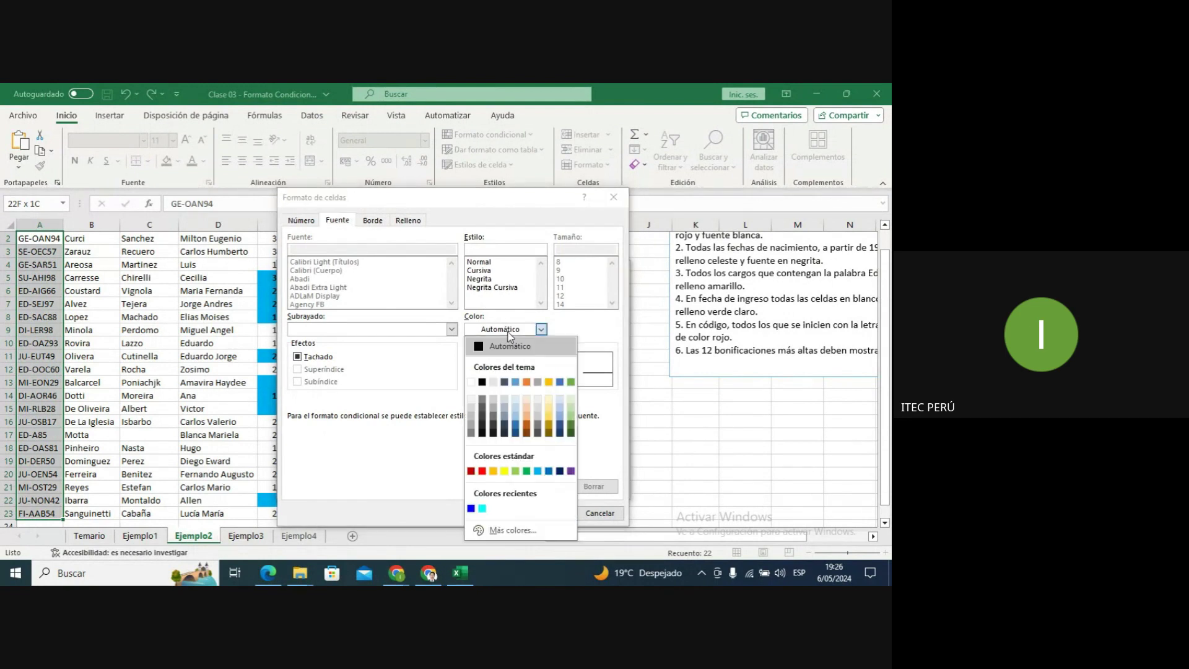
pyautogui.click(483, 470)
pyautogui.click(489, 280)
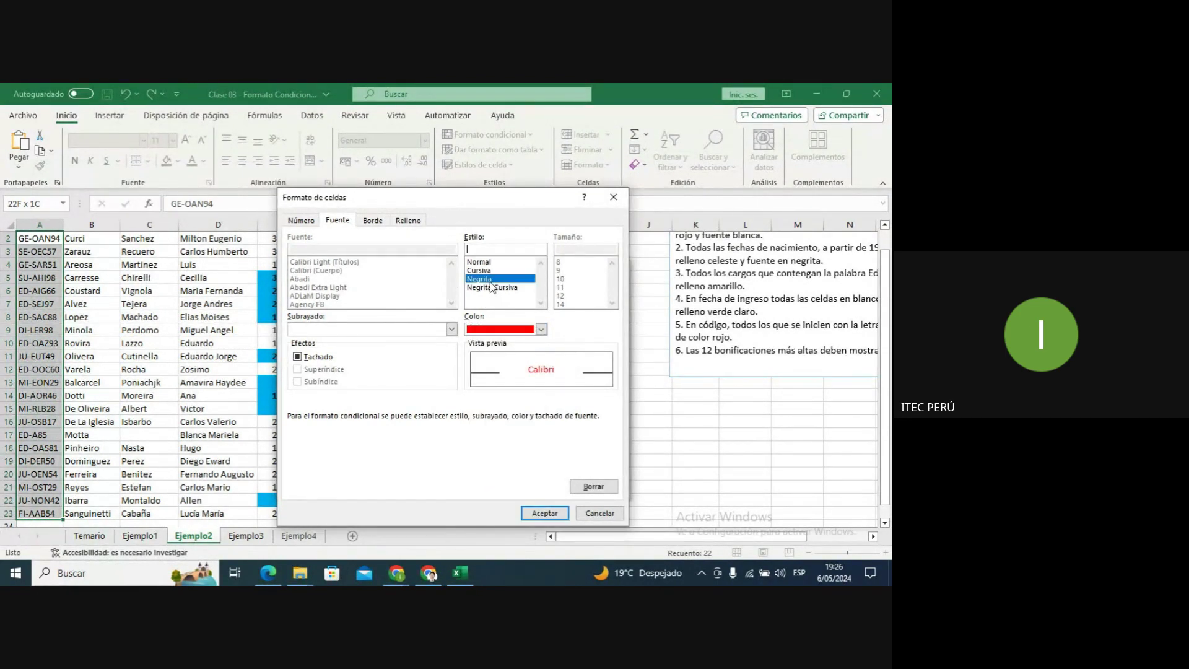
pyautogui.click(543, 513)
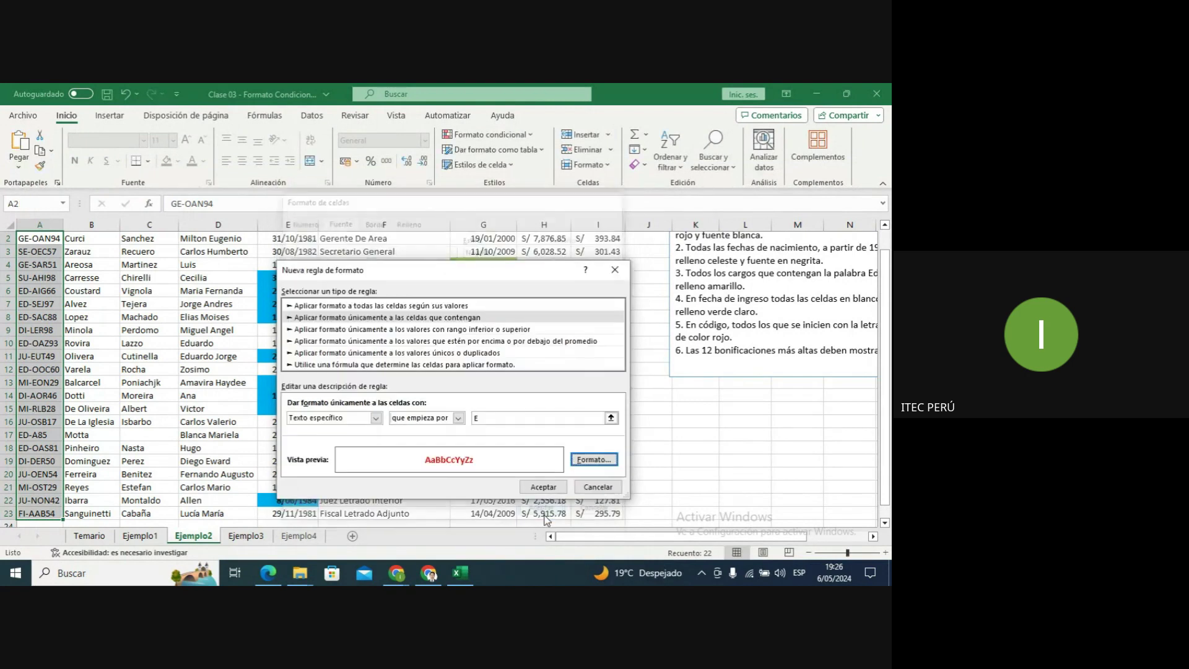
pyautogui.click(554, 487)
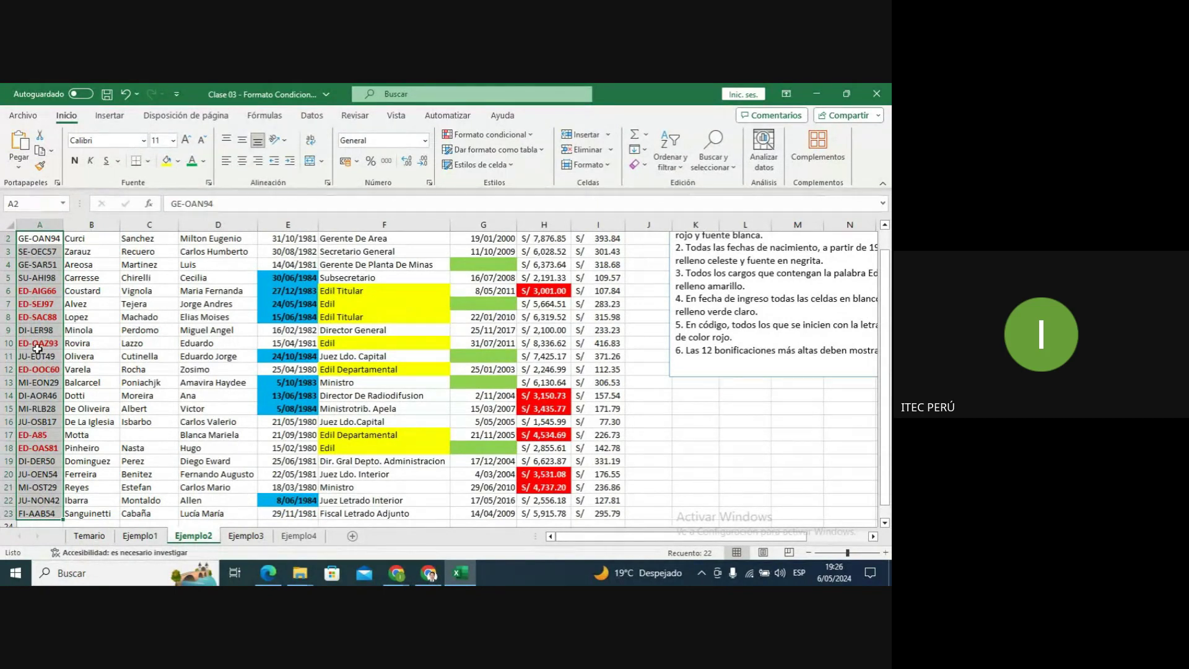
# Go through the cells of the Código column and check which codes the new rule formats.
pyautogui.click(25, 303)
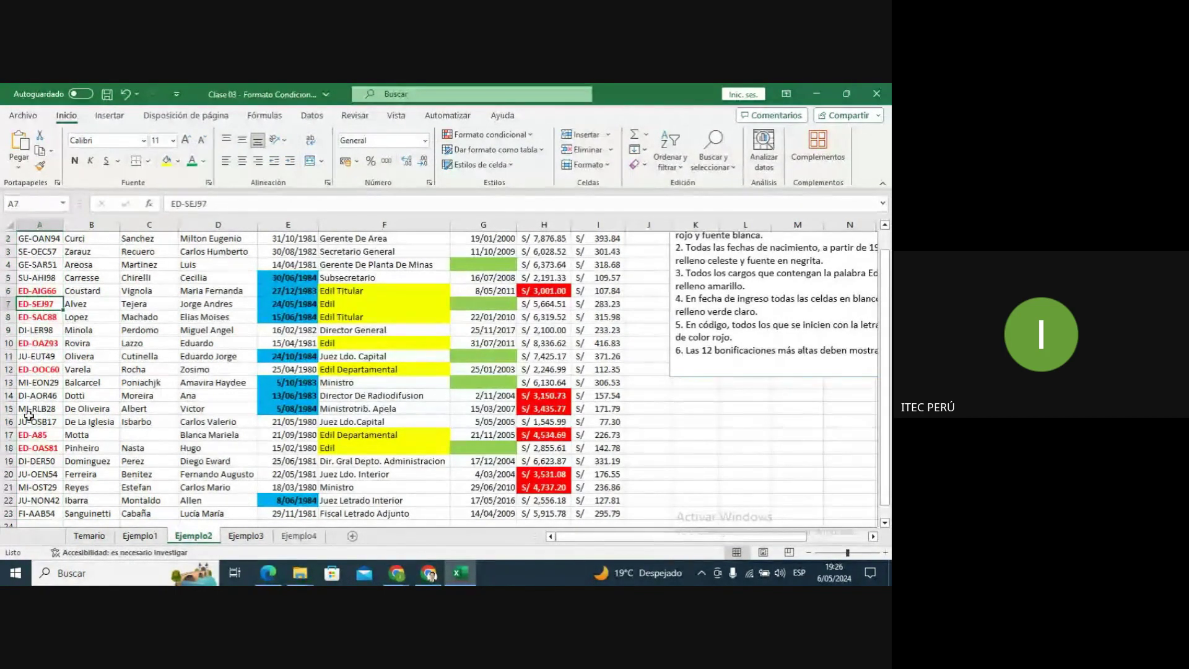
pyautogui.press('Down')
pyautogui.press('Down')
pyautogui.press('Down')
pyautogui.press('Down')
pyautogui.press('Down')
pyautogui.press('Down')
pyautogui.press('Down')
pyautogui.press('Down')
pyautogui.press('Down')
pyautogui.press('Down')
pyautogui.press('Down')
pyautogui.press('Down')
pyautogui.press('Down')
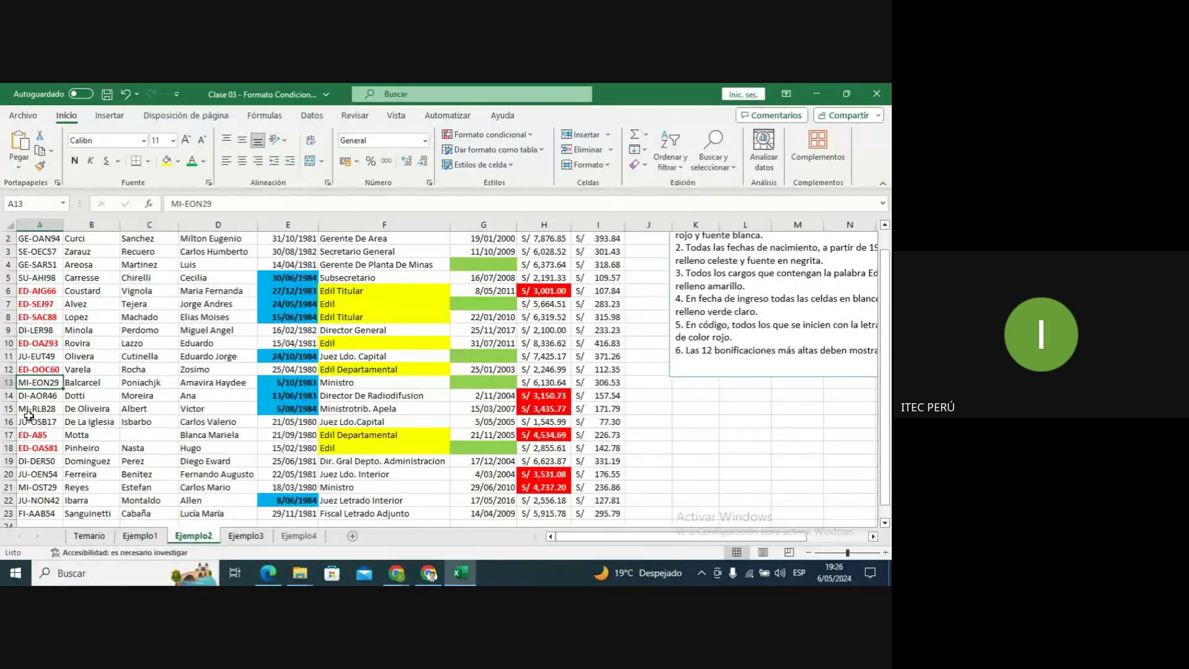
pyautogui.press('Down')
pyautogui.press('Down')
pyautogui.press('Down')
pyautogui.press('Down')
pyautogui.press('Down')
pyautogui.press('Down')
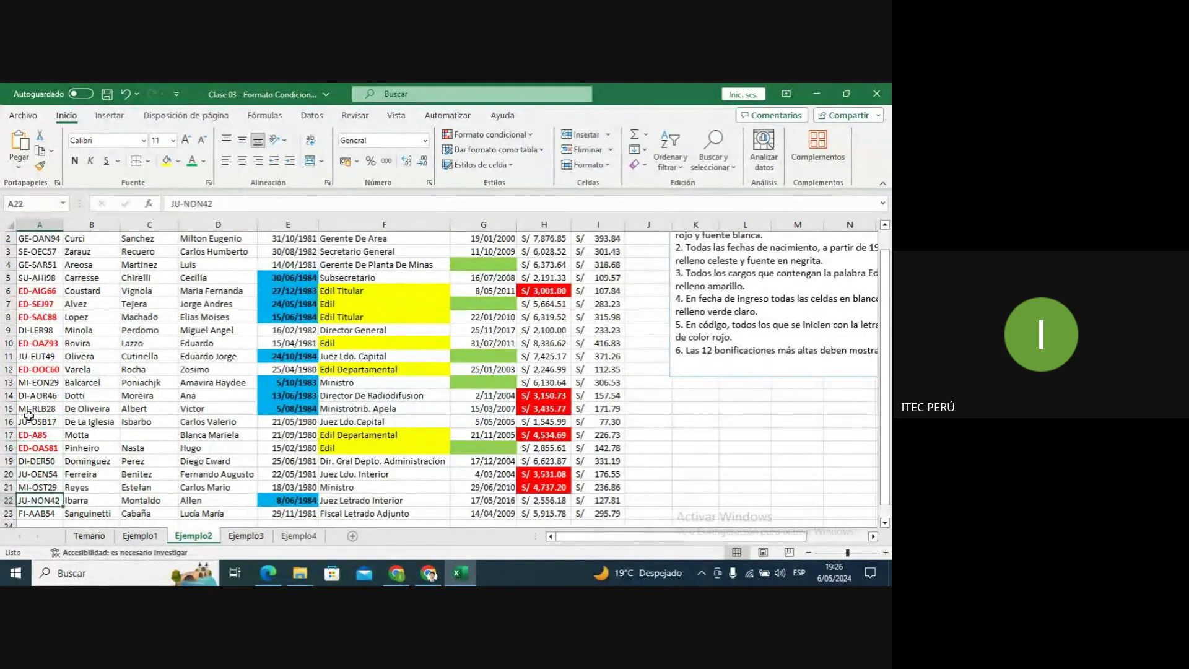
pyautogui.press('Up')
pyautogui.press('Up')
pyautogui.press('Up')
pyautogui.press('Up')
pyautogui.press('Up')
pyautogui.press('Up')
pyautogui.press('Up')
pyautogui.press('Up')
pyautogui.press('Up')
pyautogui.press('Up')
pyautogui.press('Up')
pyautogui.press('Up')
pyautogui.press('Up')
pyautogui.press('Up')
pyautogui.press('Up')
pyautogui.press('Up')
pyautogui.press('Up')
pyautogui.press('Up')
pyautogui.press('Up')
pyautogui.press('Up')
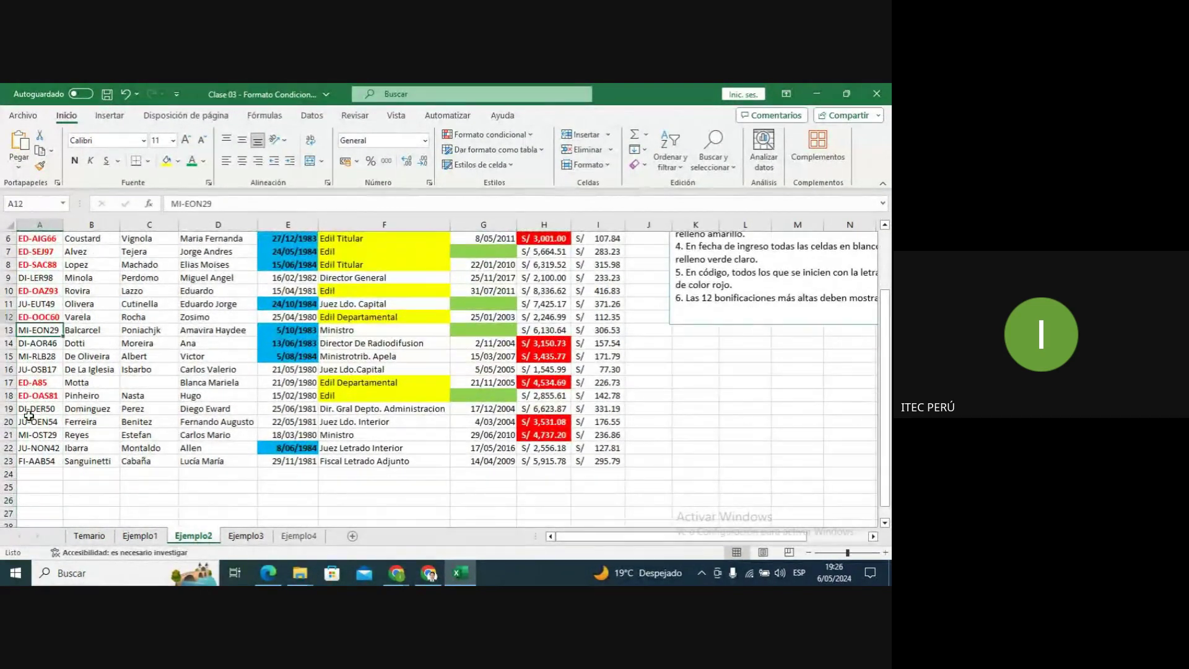
pyautogui.press('Down')
pyautogui.press('Down')
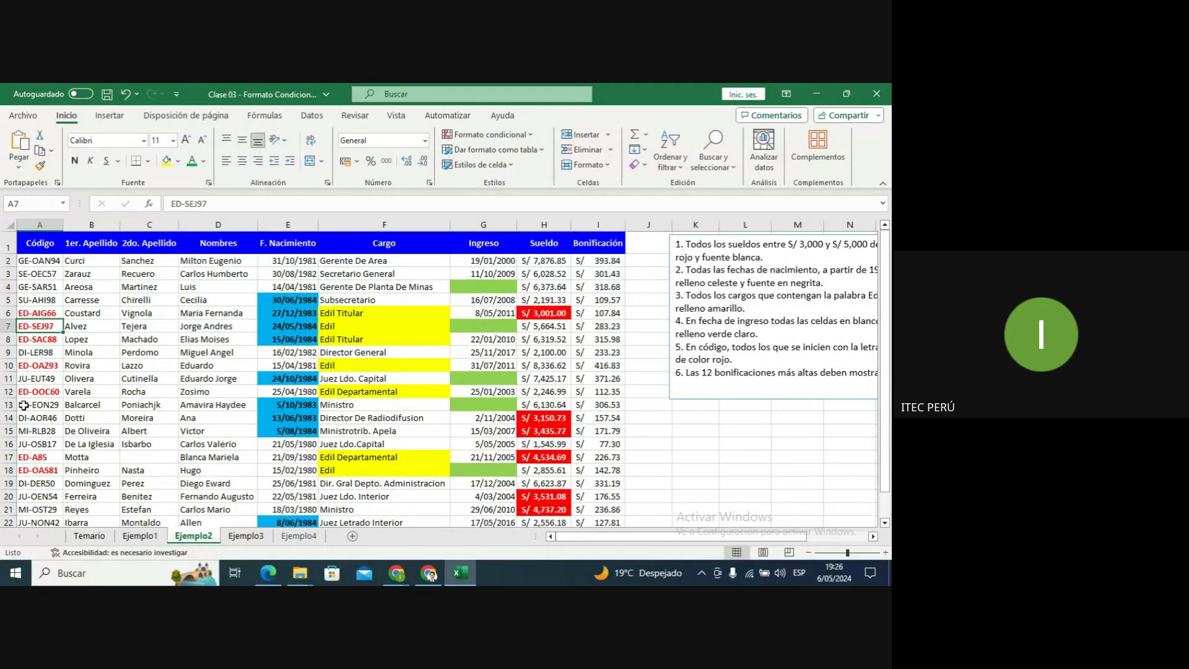
# Open the Ejemplo3 sheet and look over the finished data bar, color scale and icon set examples below the exercise tables.
pyautogui.click(246, 537)
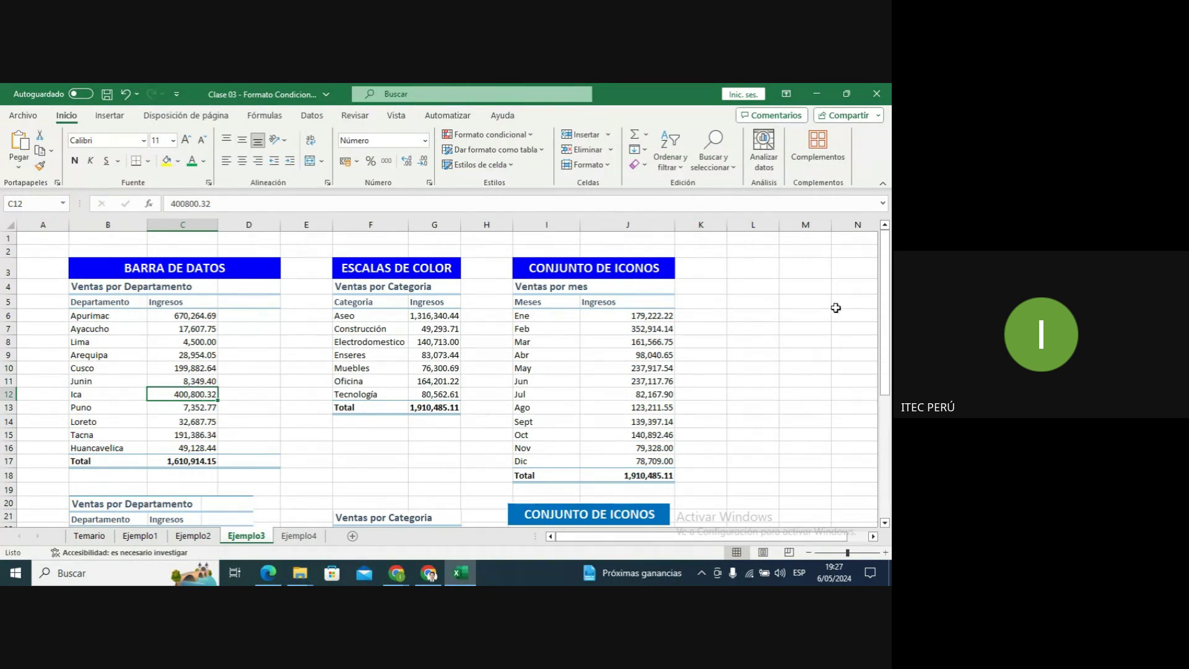
pyautogui.moveTo(885, 308); pyautogui.dragTo(891, 417)
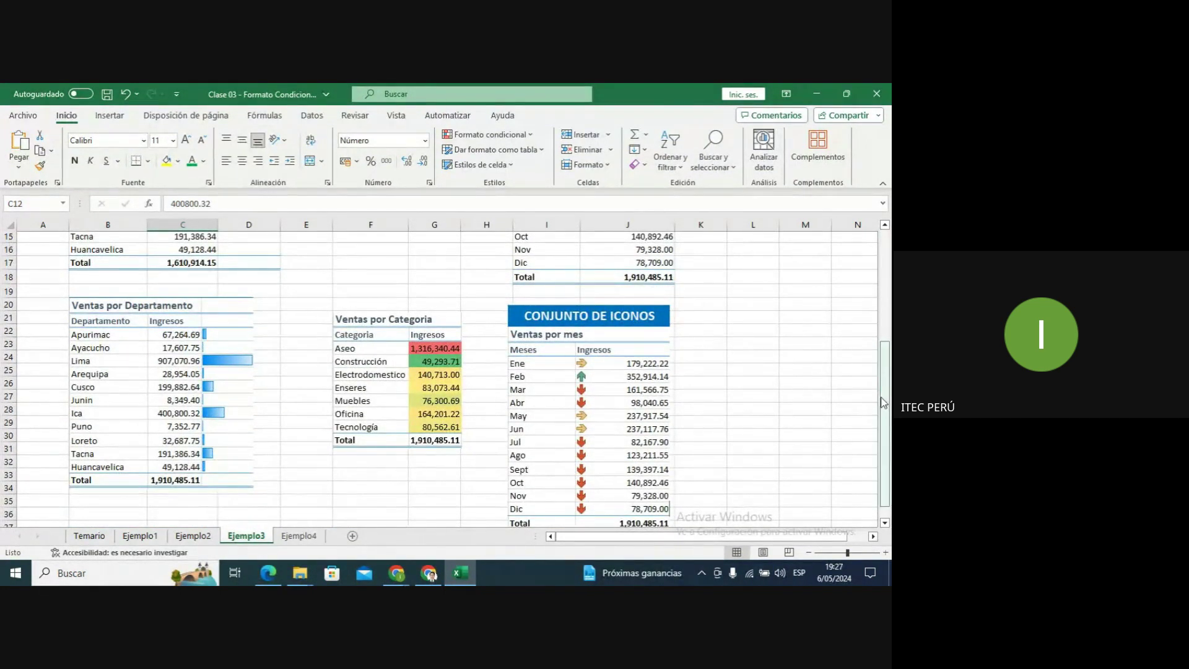
pyautogui.moveTo(884, 404); pyautogui.dragTo(885, 291)
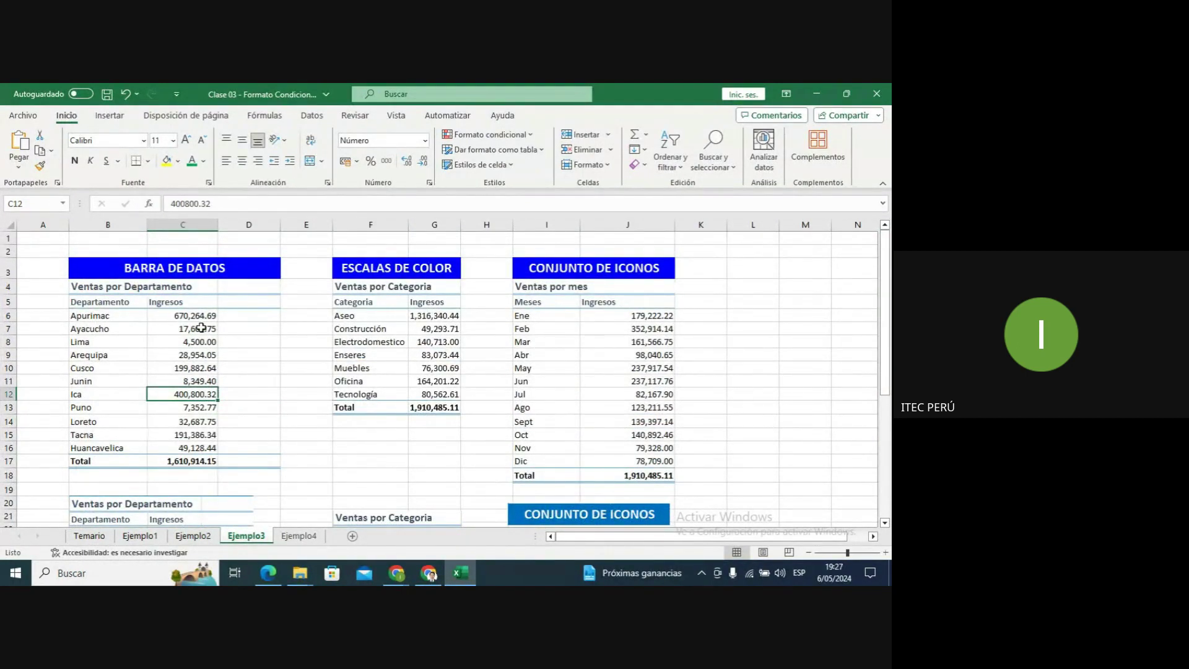
pyautogui.click(246, 314)
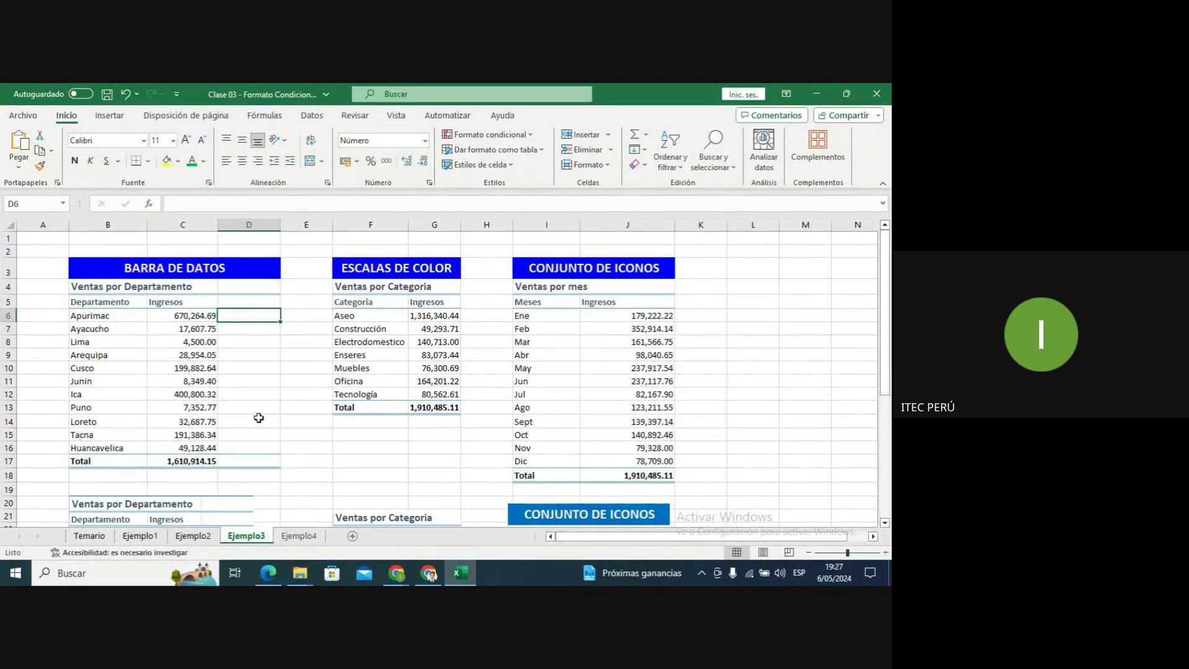
pyautogui.write('=')
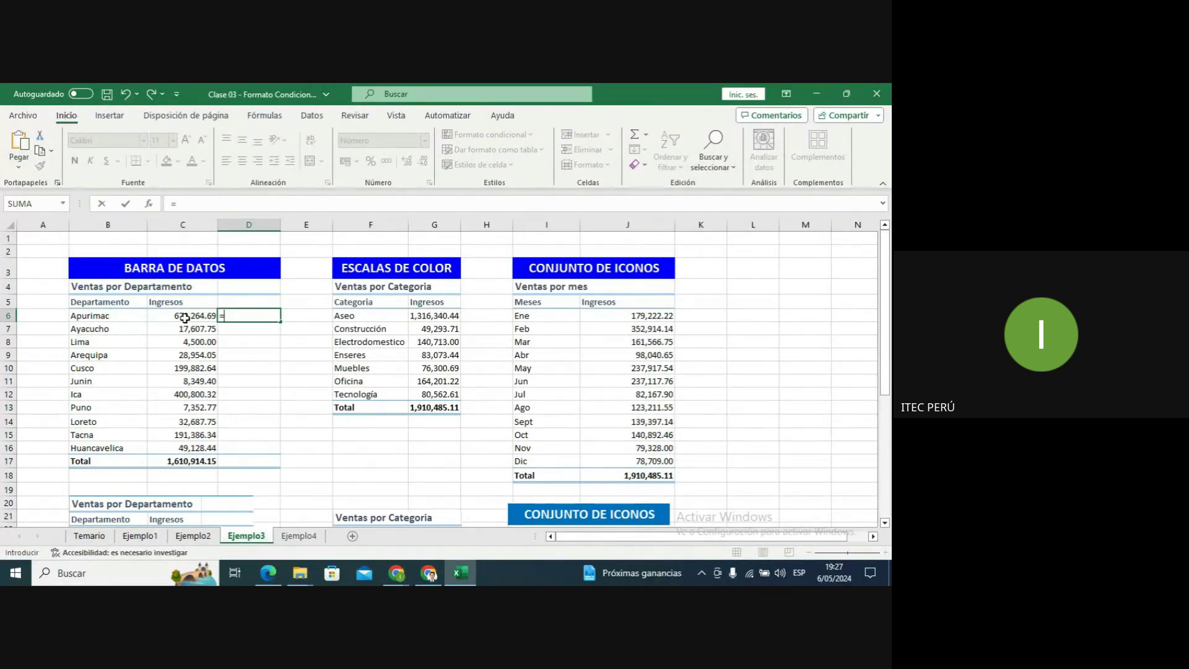
pyautogui.click(184, 318)
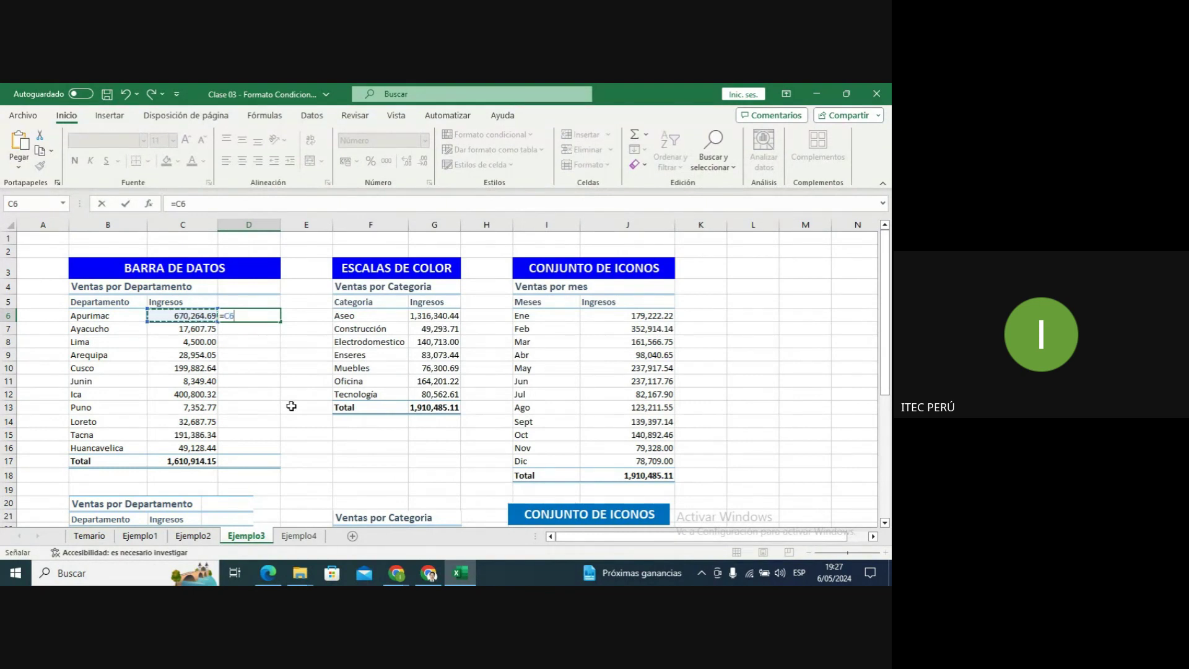
pyautogui.press('BackSpace')
pyautogui.press('BackSpace')
pyautogui.press('BackSpace')
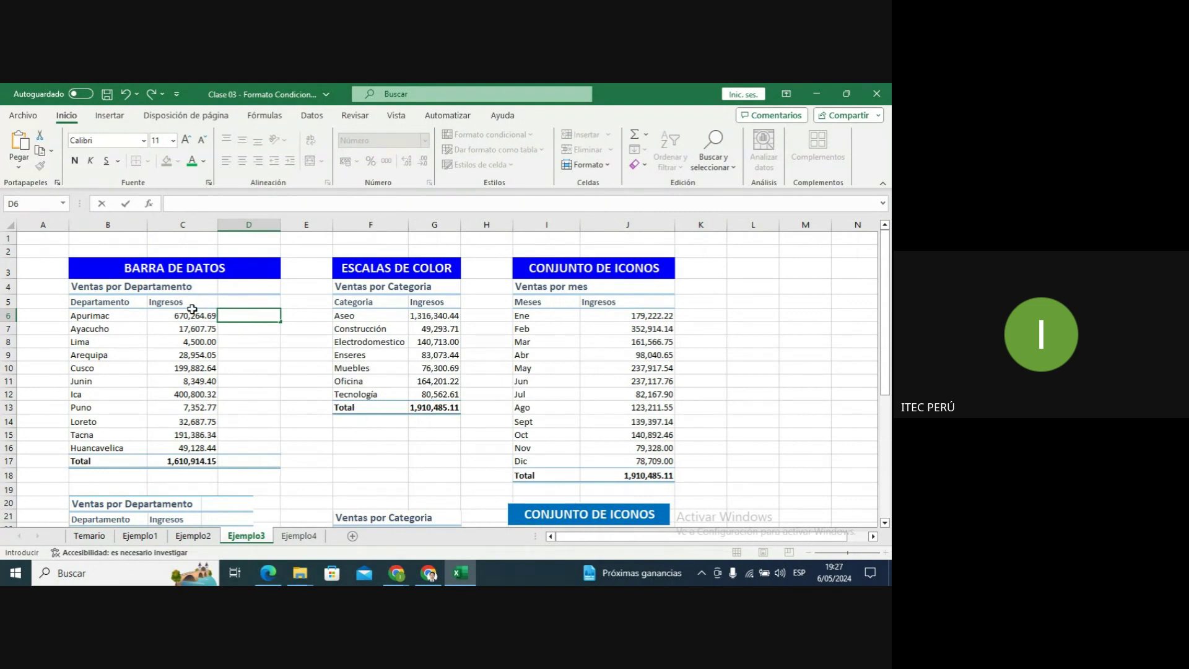
pyautogui.click(186, 315)
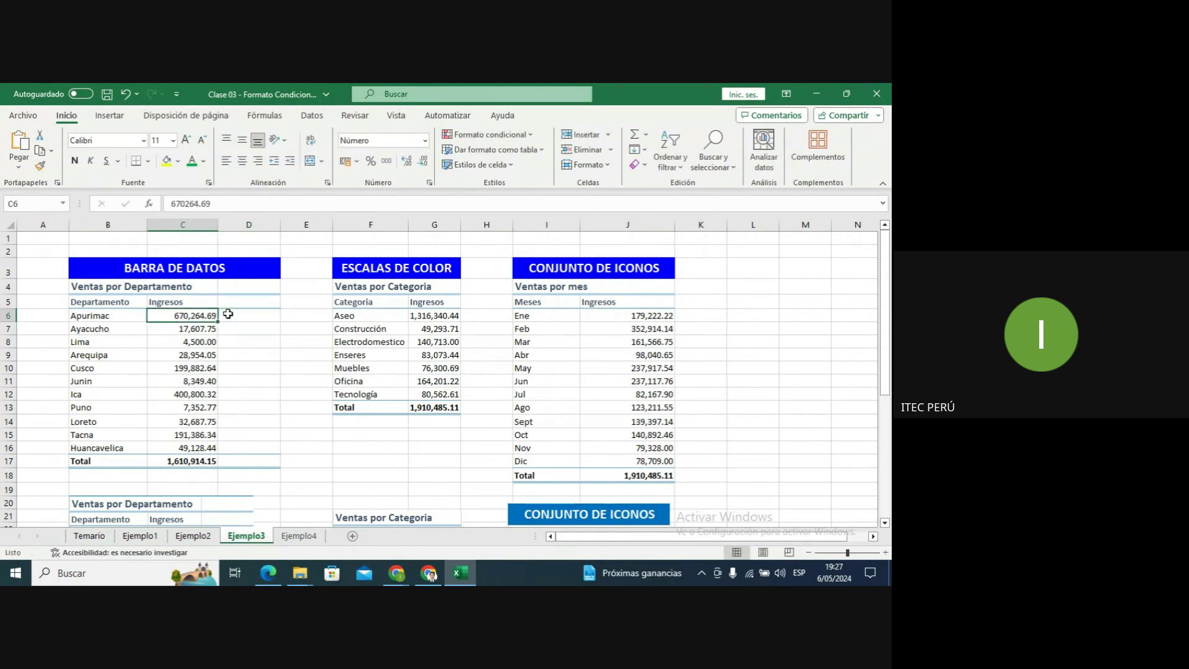
# Enter the formula =C6 in D6 to repeat the Apurimac income beside it, and select that cell.
pyautogui.click(238, 315)
pyautogui.write('=')
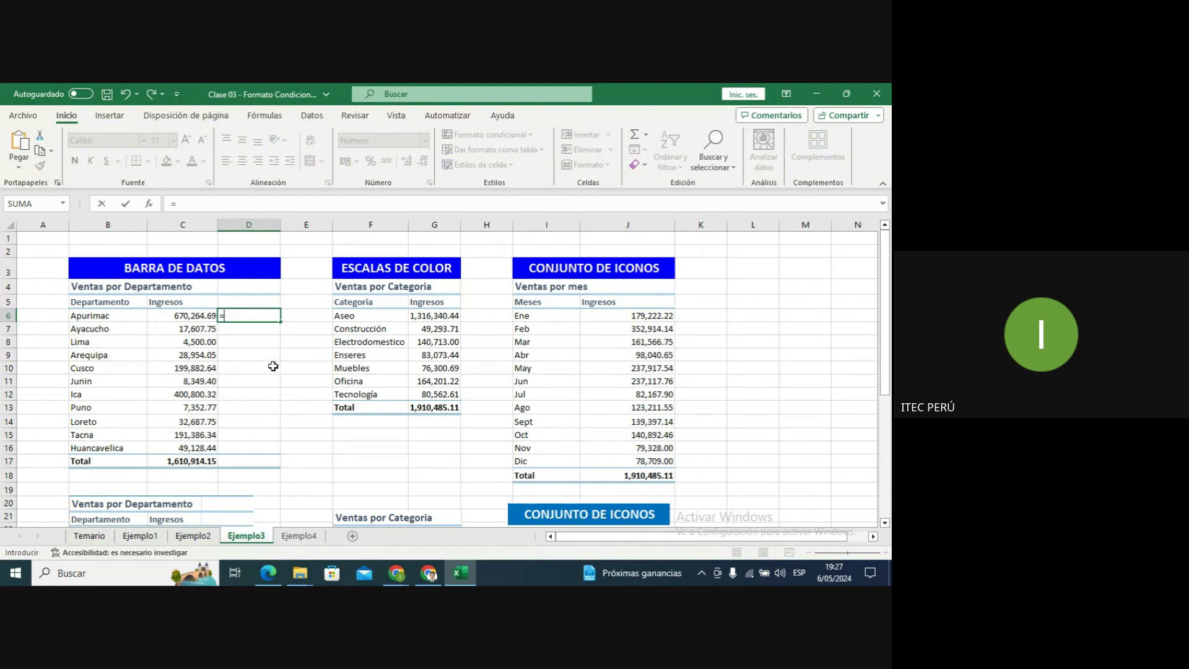
pyautogui.click(187, 316)
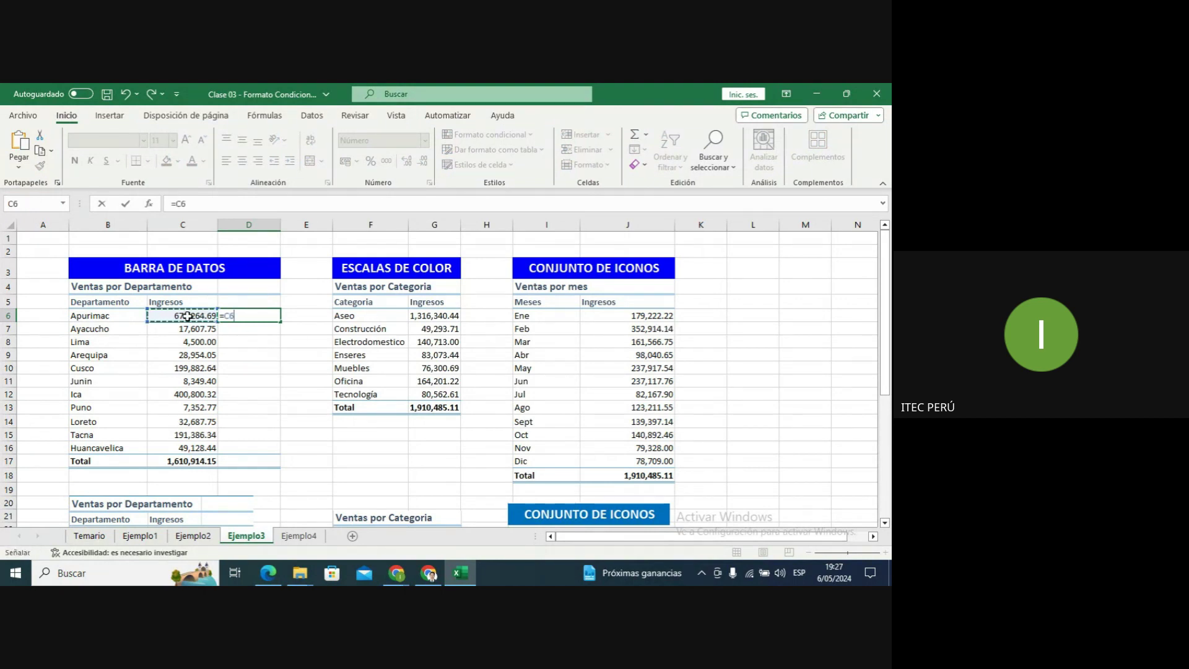
pyautogui.press('Return')
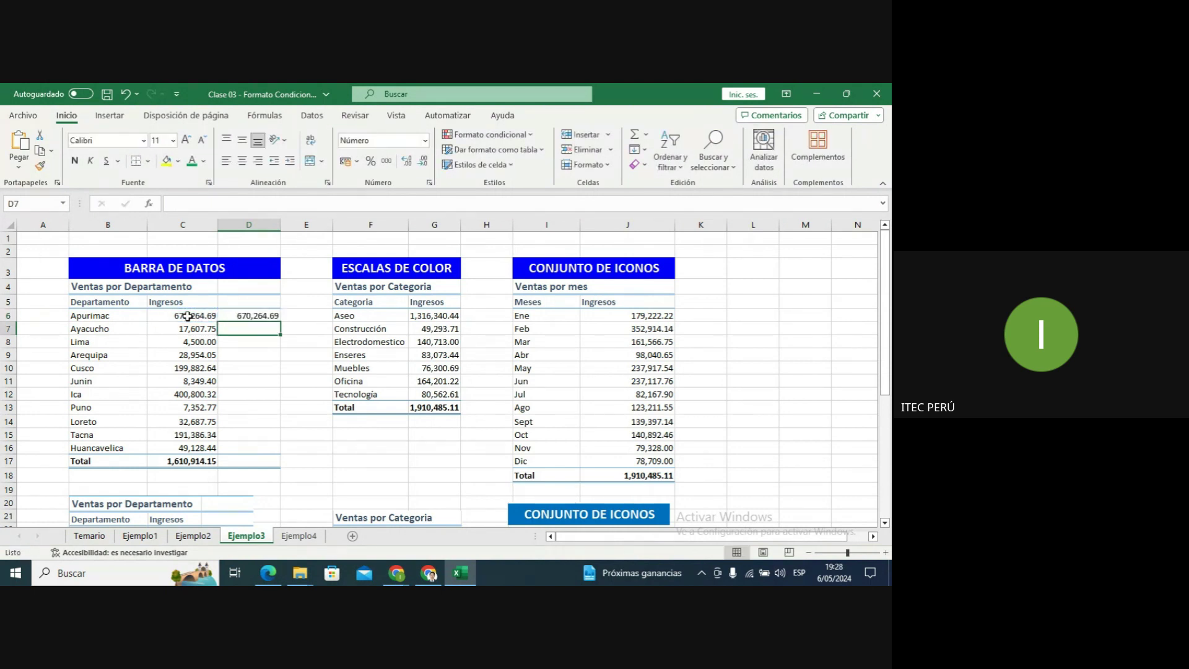
pyautogui.click(266, 314)
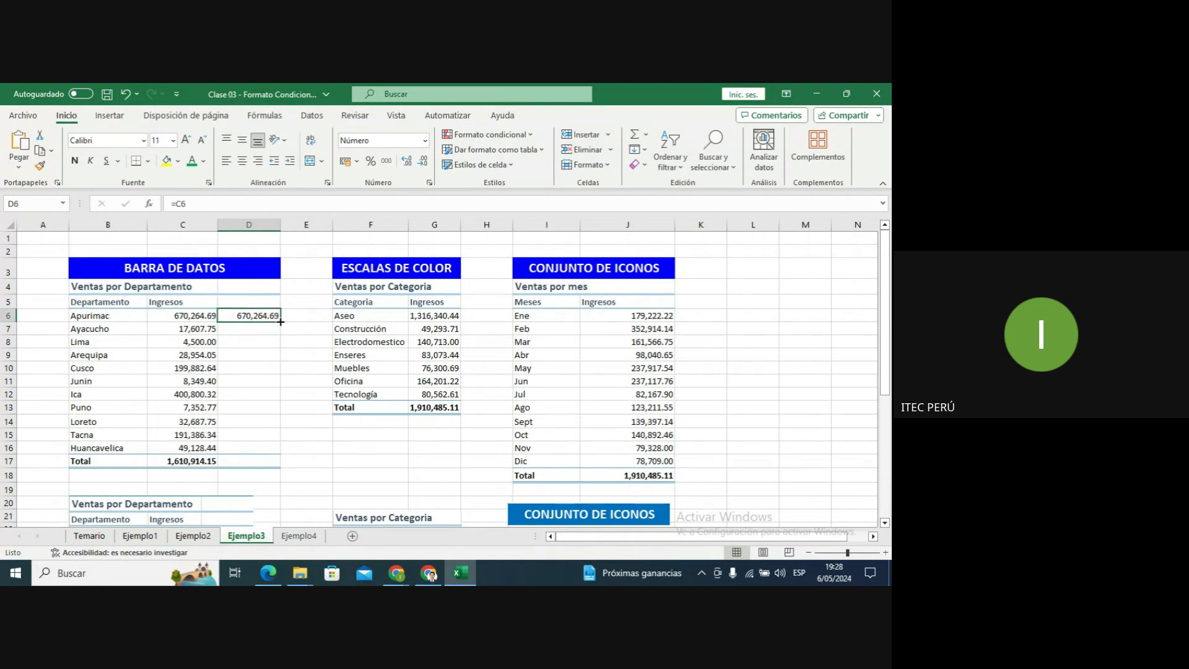
# Fill the formula in D6 down to D16 and apply light blue gradient-fill data bars to D6:D16.
pyautogui.moveTo(281, 321); pyautogui.dragTo(271, 451)
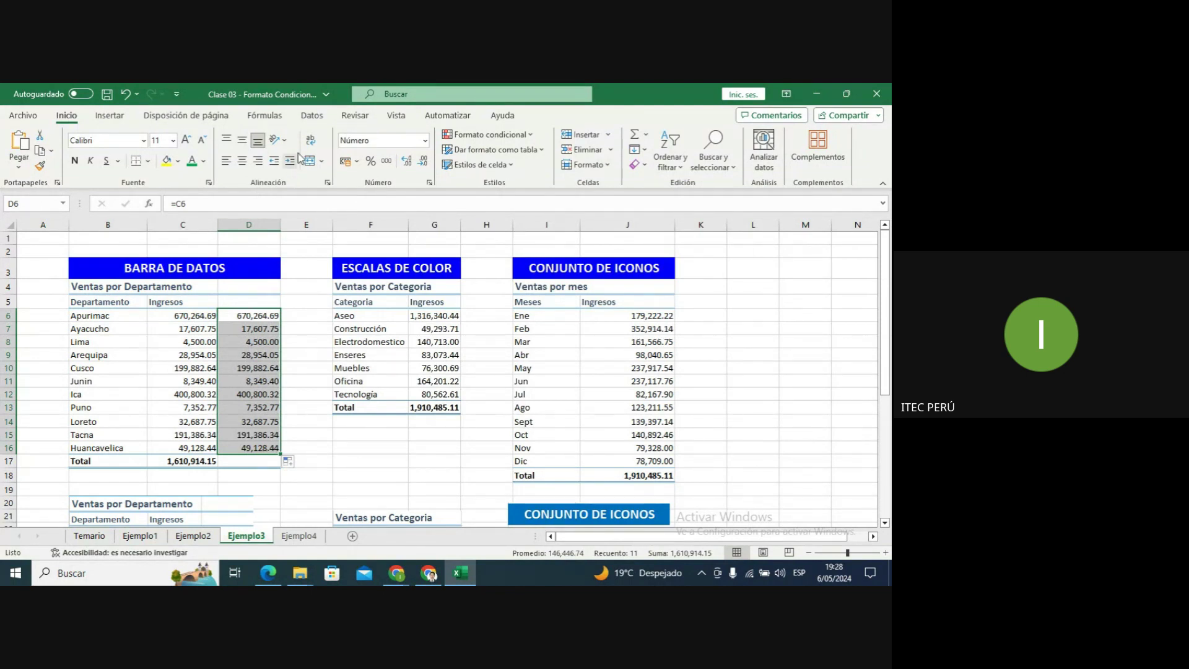
pyautogui.click(479, 136)
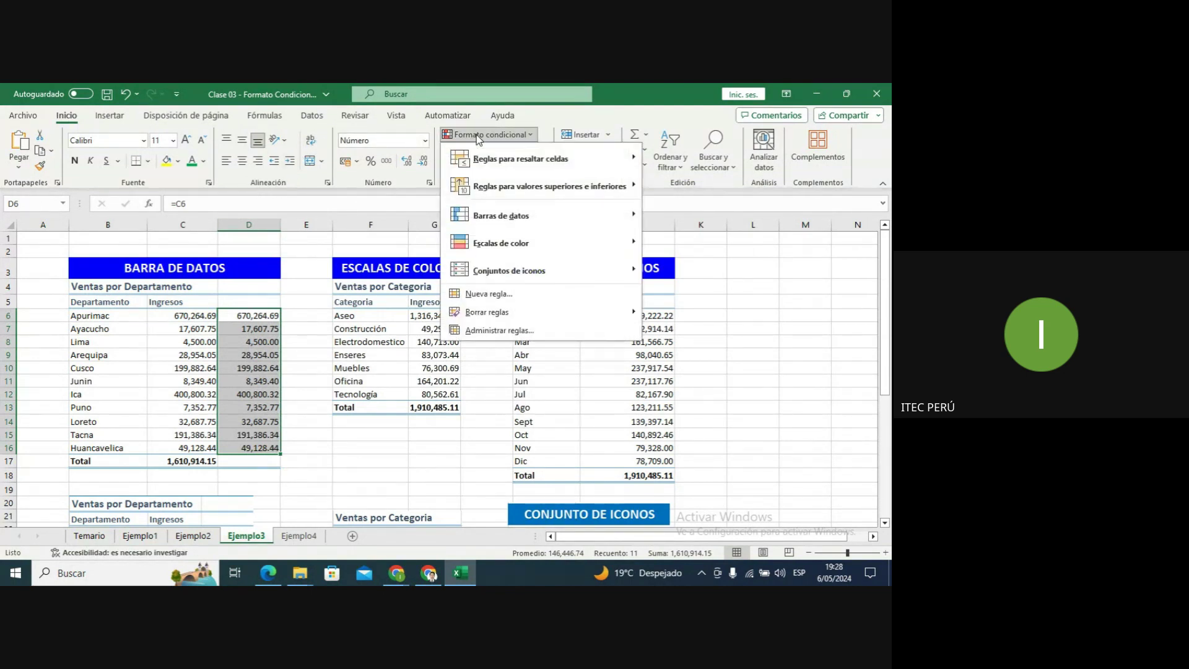
pyautogui.moveTo(547, 172)
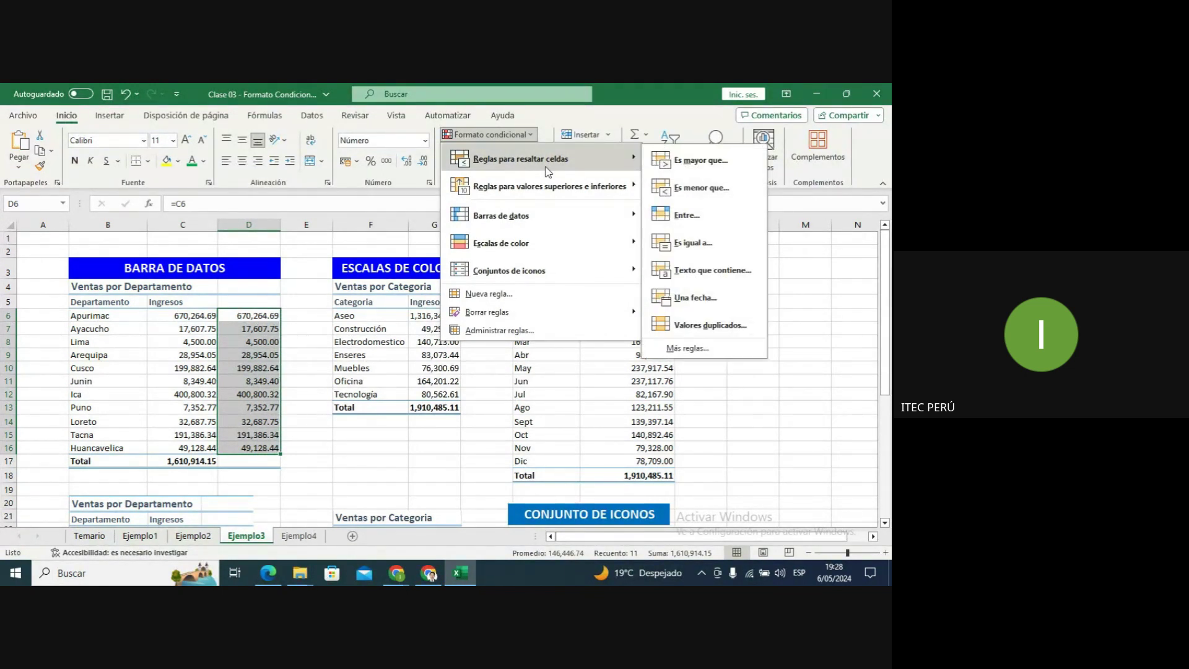
pyautogui.moveTo(520, 222)
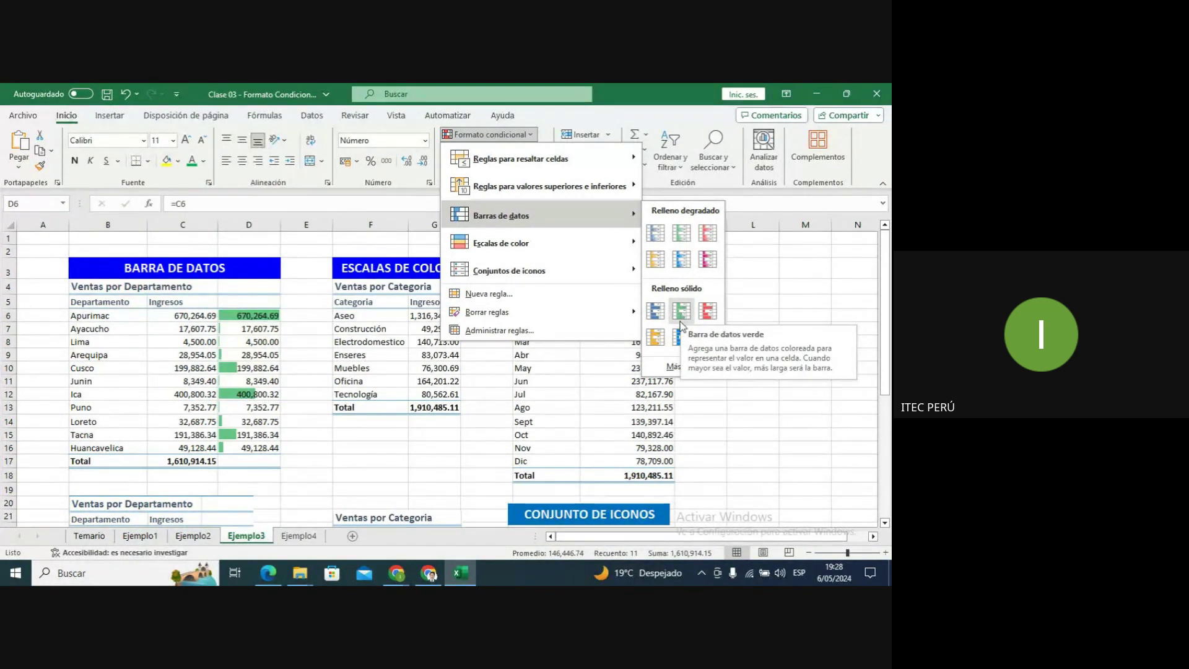
pyautogui.click(682, 260)
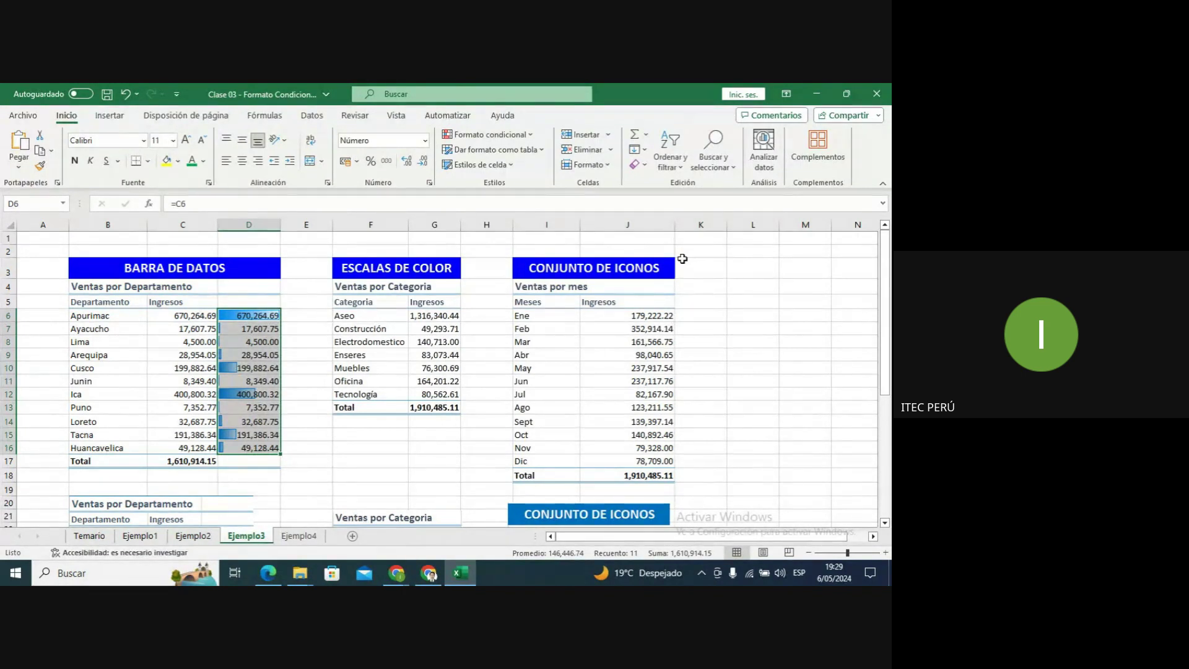
# Edit the data bar rule on D6:D16 to show only the bar (Mostrar solo la barra) and apply it.
pyautogui.click(529, 136)
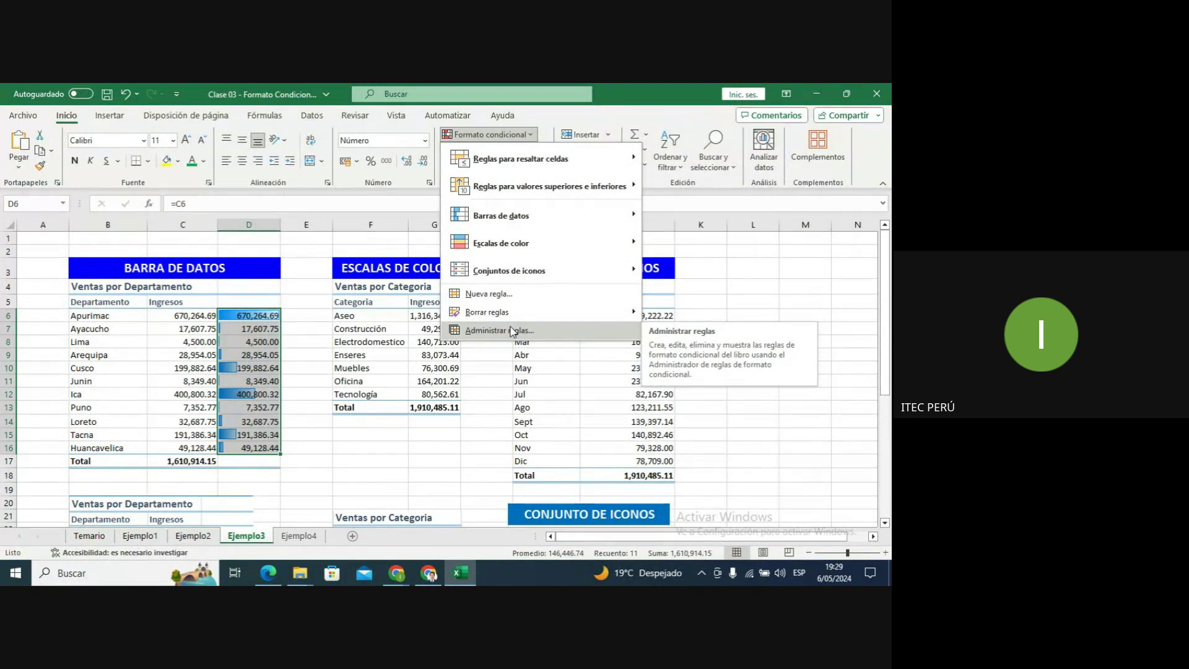
pyautogui.moveTo(524, 319)
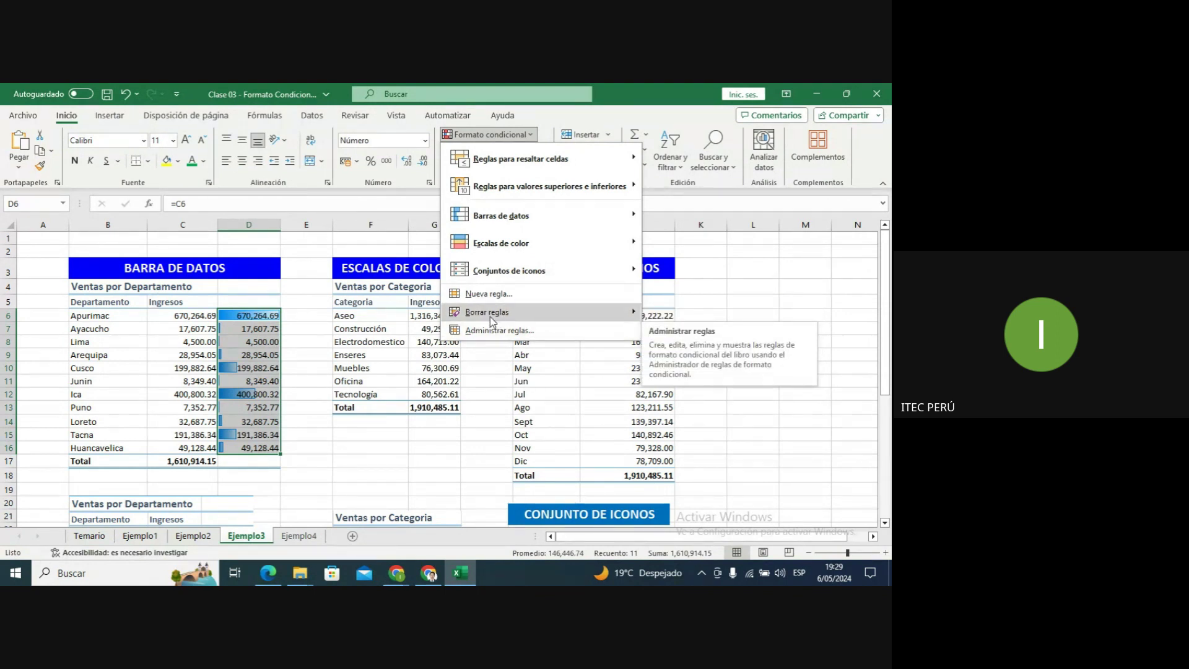
pyautogui.click(515, 333)
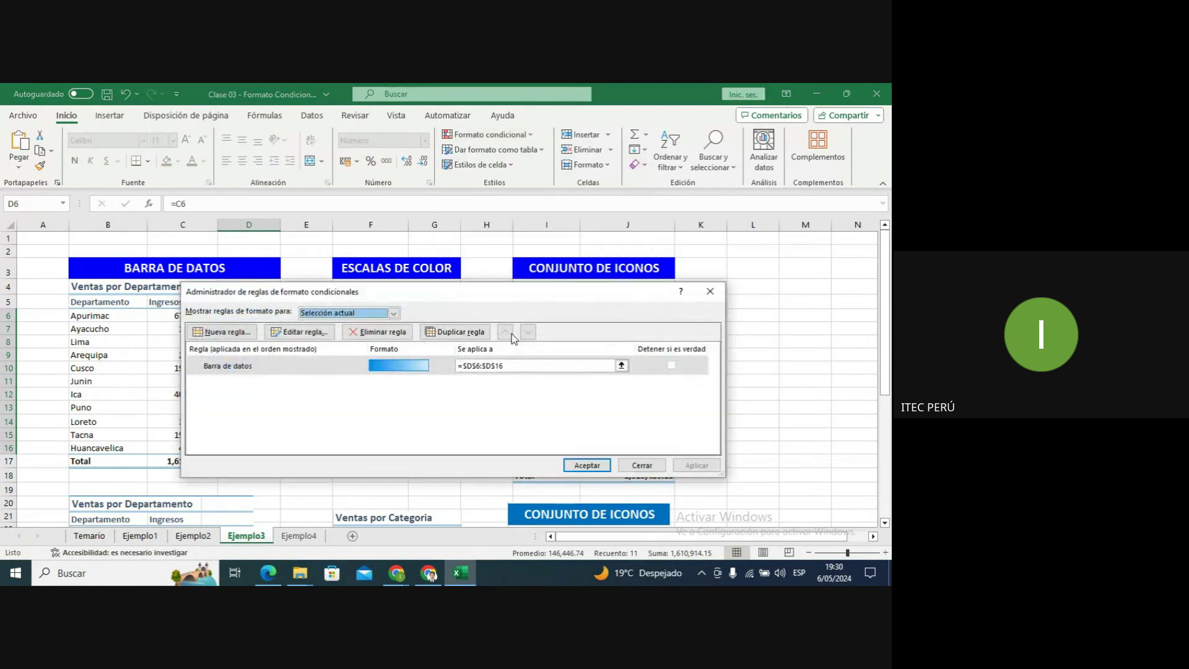
pyautogui.click(286, 366)
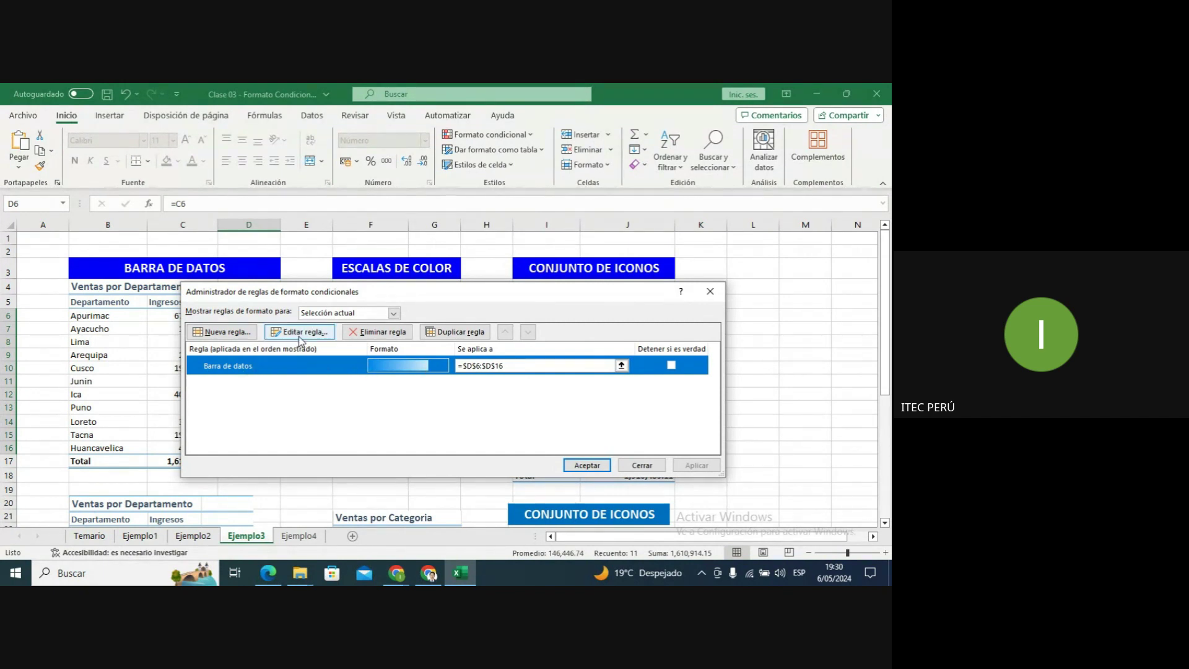
pyautogui.click(316, 338)
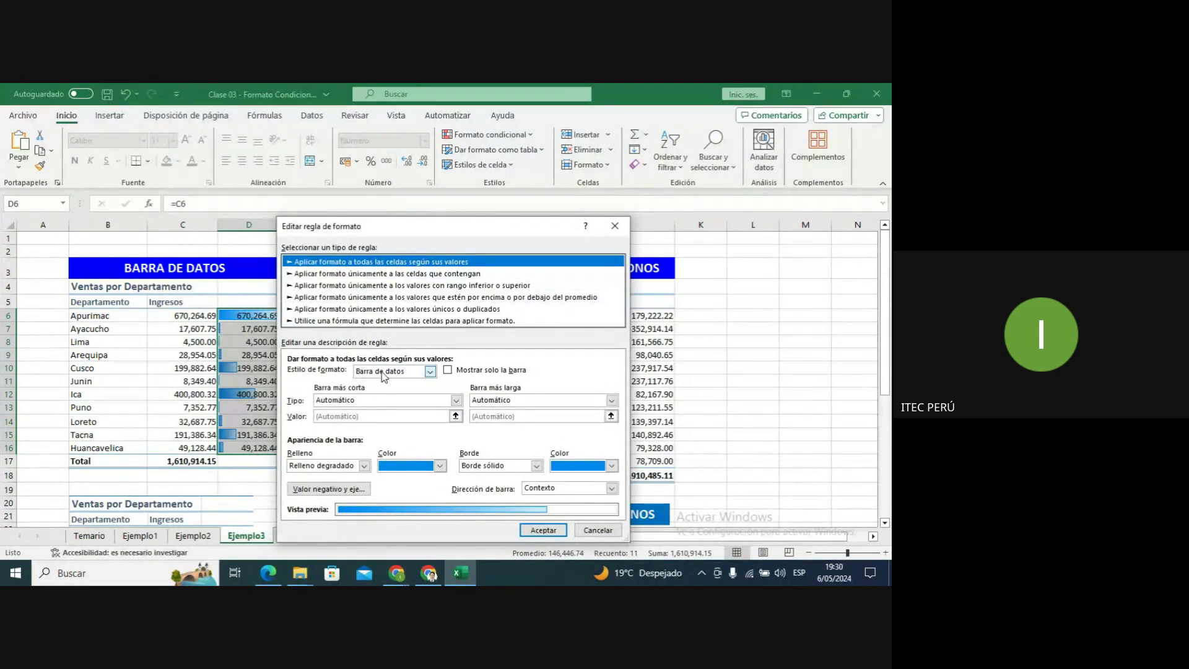
pyautogui.click(448, 370)
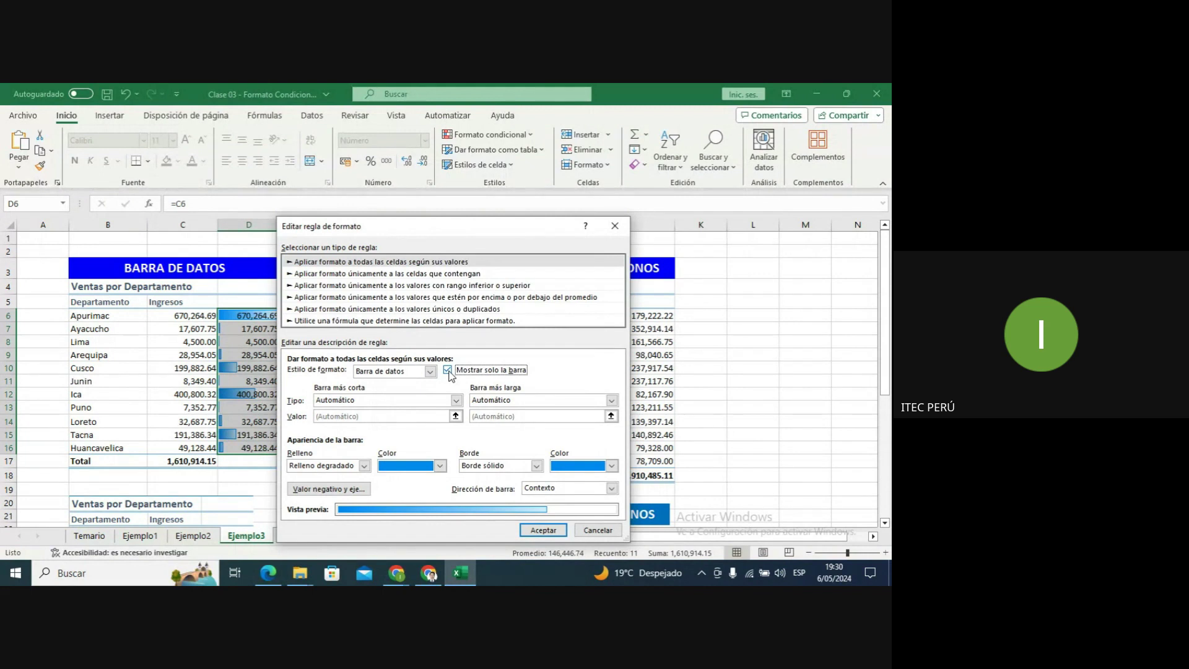
pyautogui.click(544, 531)
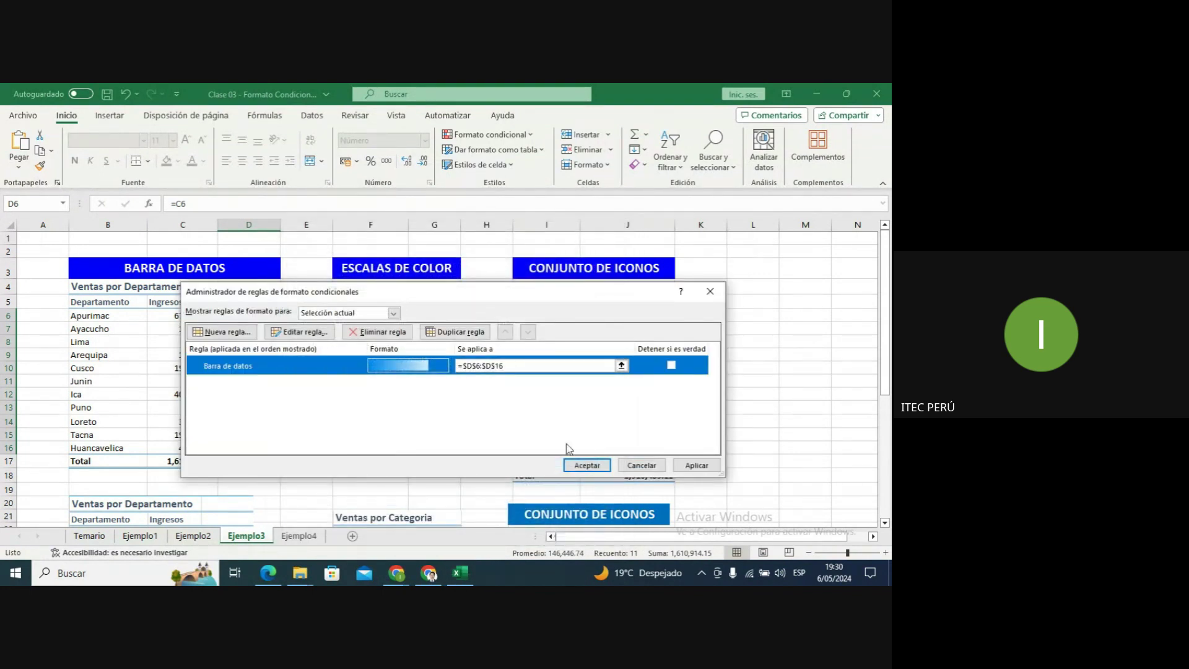
pyautogui.click(587, 465)
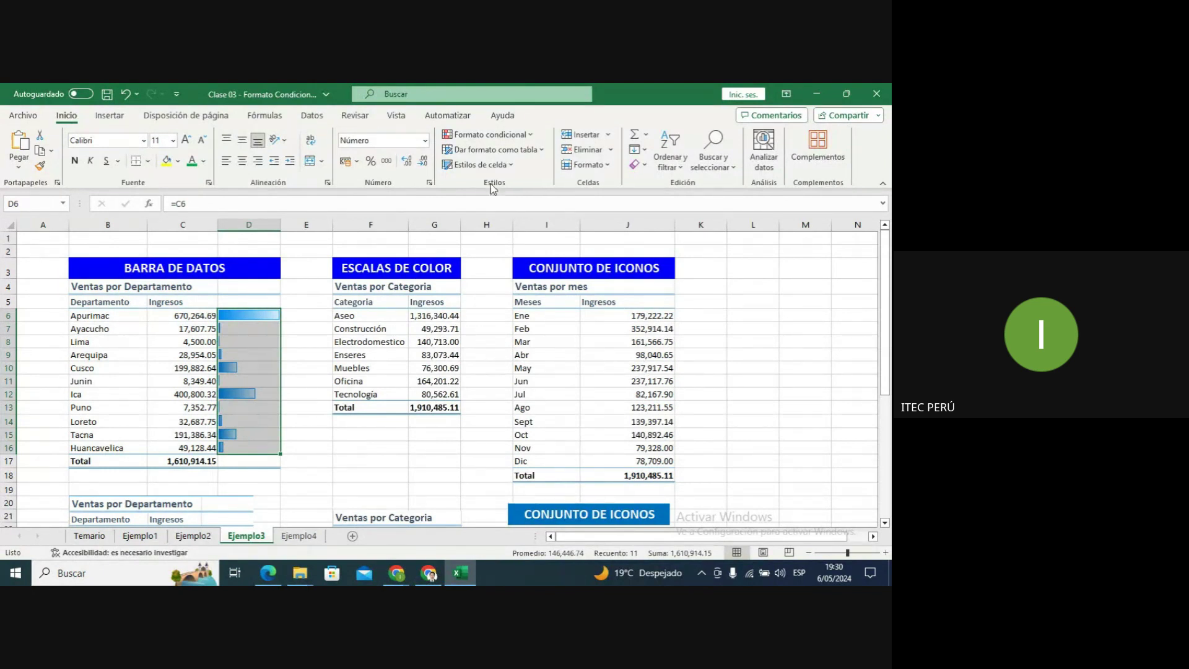
pyautogui.click(509, 140)
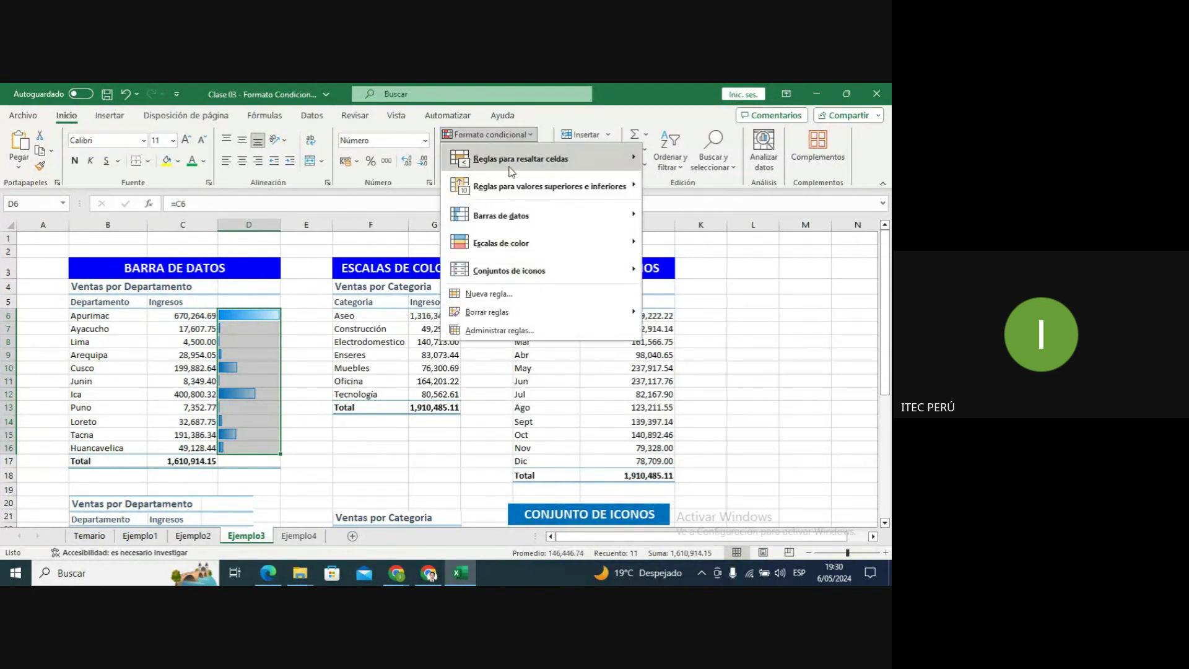
pyautogui.moveTo(512, 220)
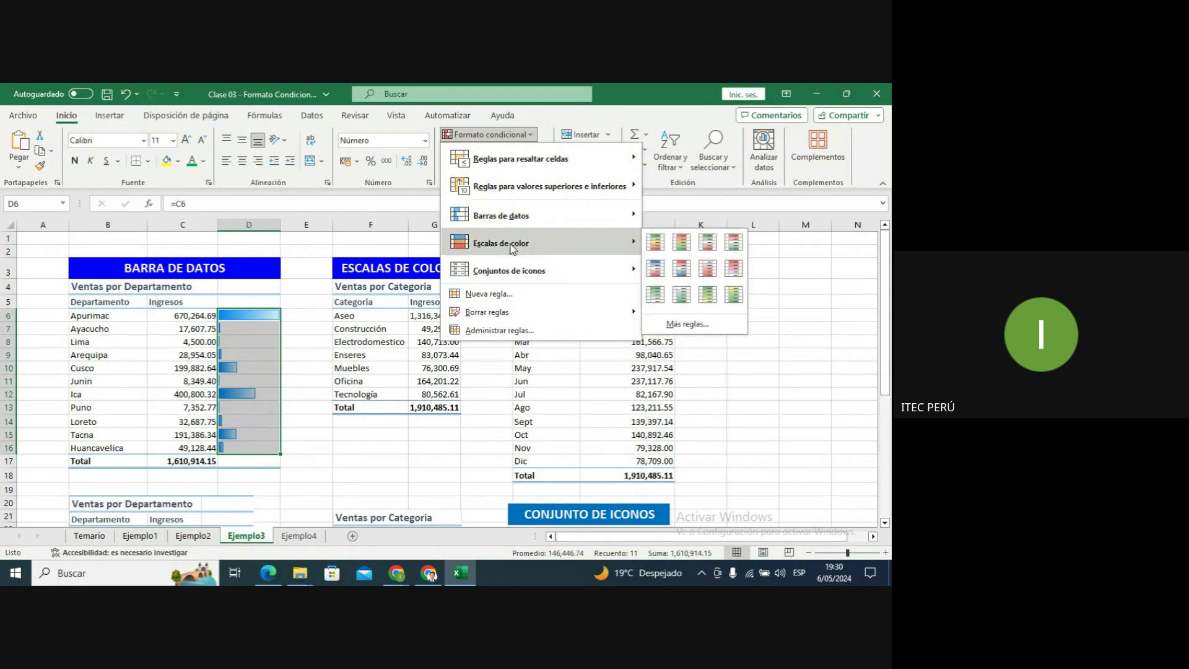
pyautogui.moveTo(511, 265)
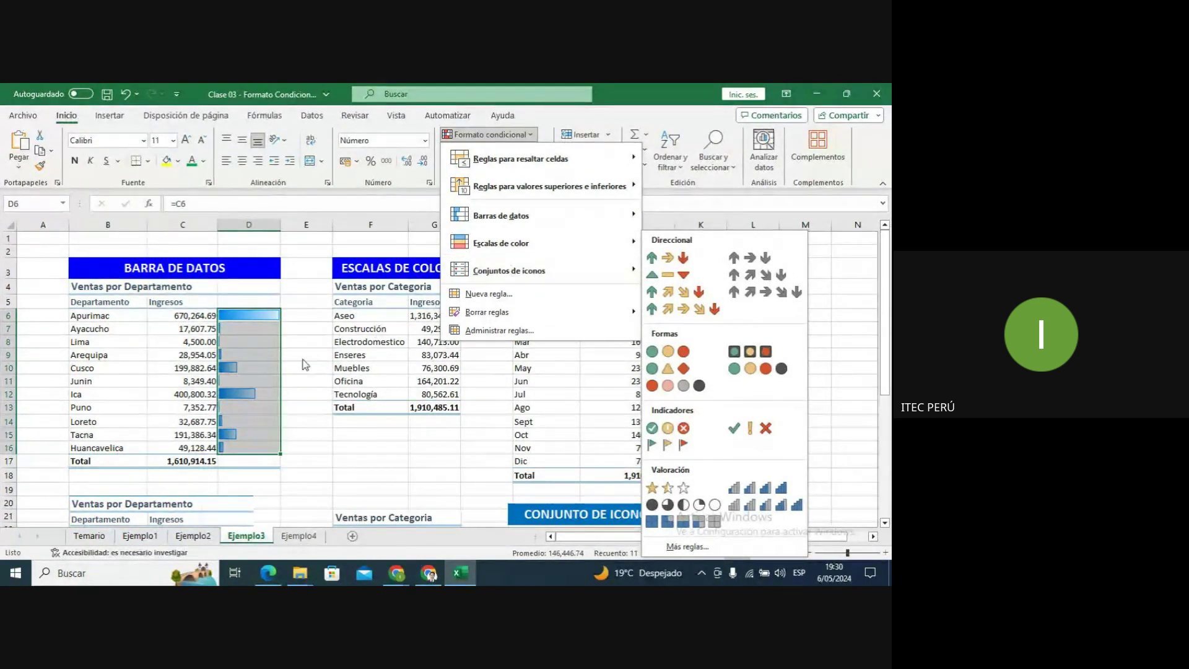
pyautogui.click(414, 330)
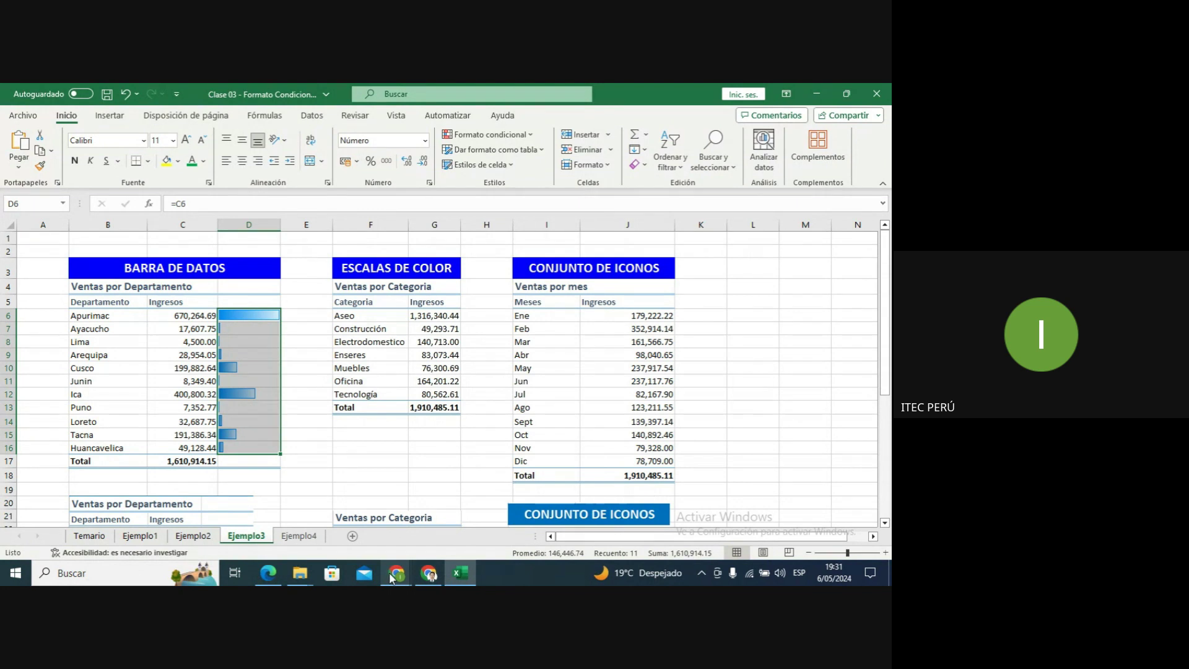
# Switch to the Google Meet call in Chrome and stop presenting the screen.
pyautogui.moveTo(389, 572)
pyautogui.click(273, 523)
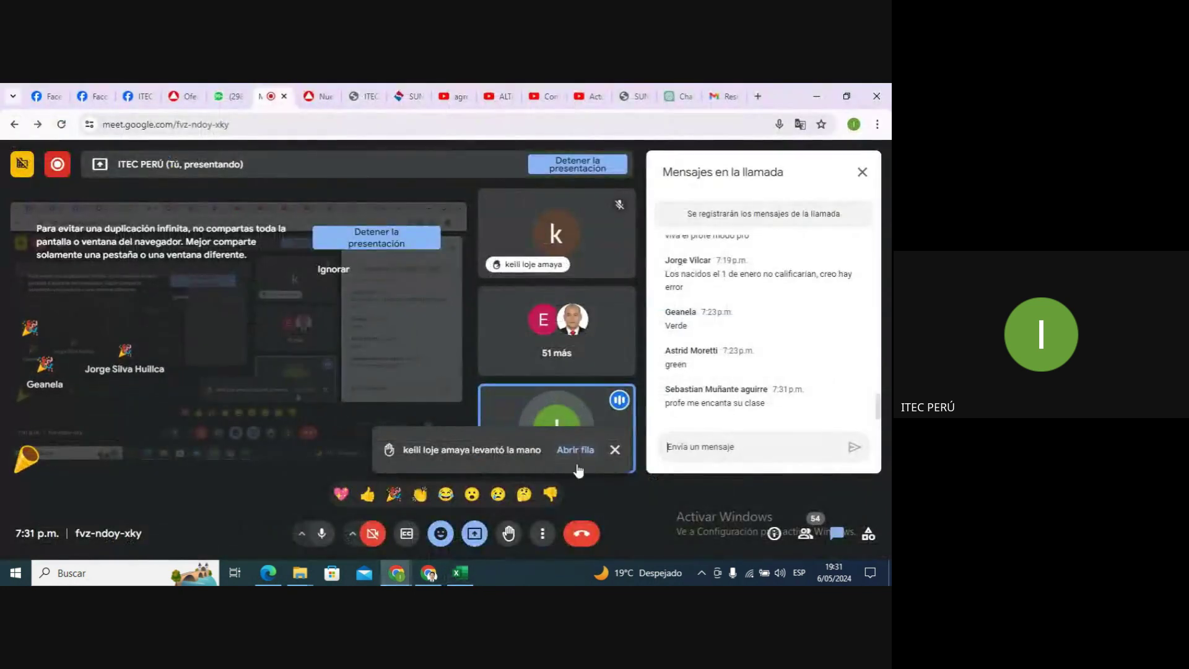
pyautogui.click(474, 534)
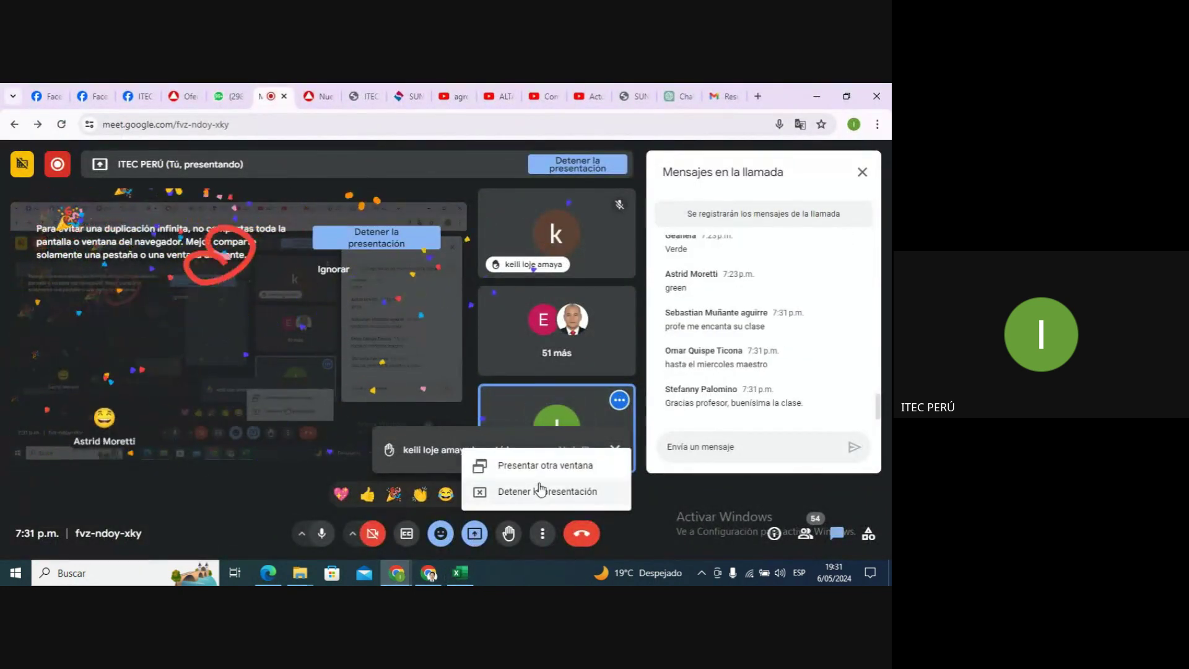
pyautogui.click(539, 491)
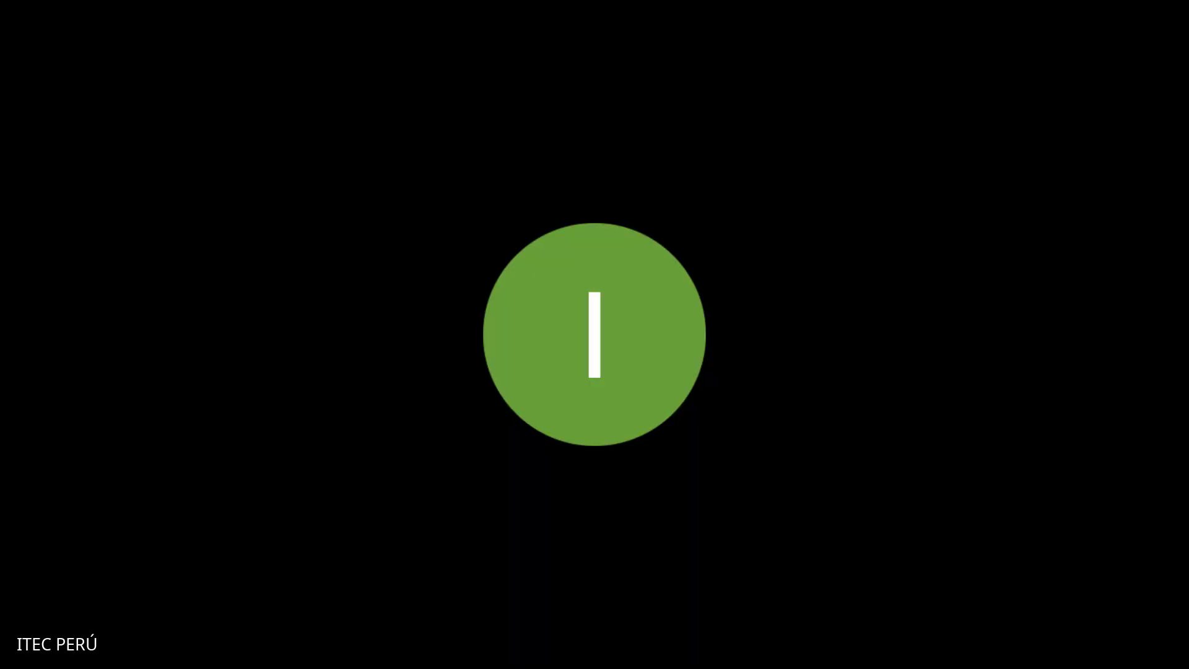